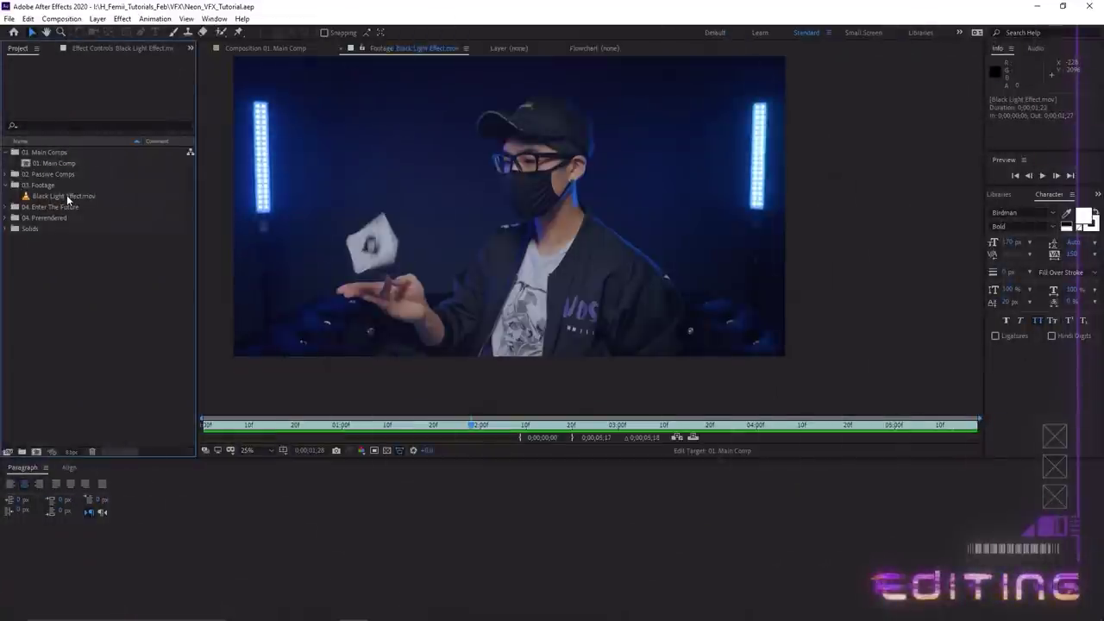
# Scrub through the Black Light Effect.mov footage and examine the subject up close
pyautogui.click(261, 425)
pyautogui.moveTo(261, 429); pyautogui.dragTo(709, 436)
pyautogui.scroll(2, 541, 182)
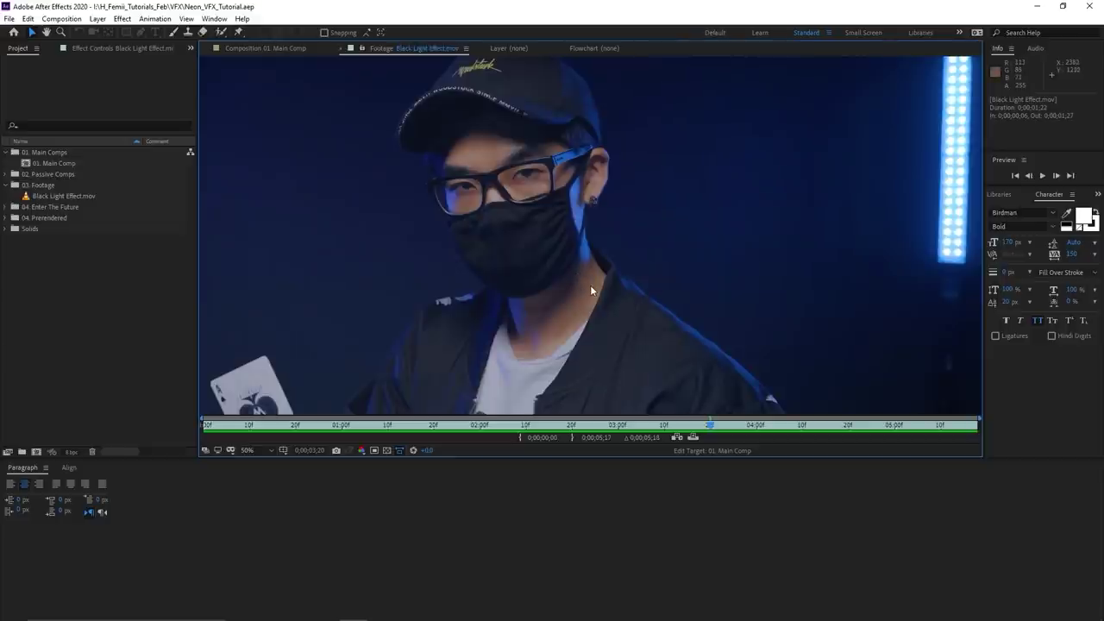
pyautogui.scroll(-2, 598, 289)
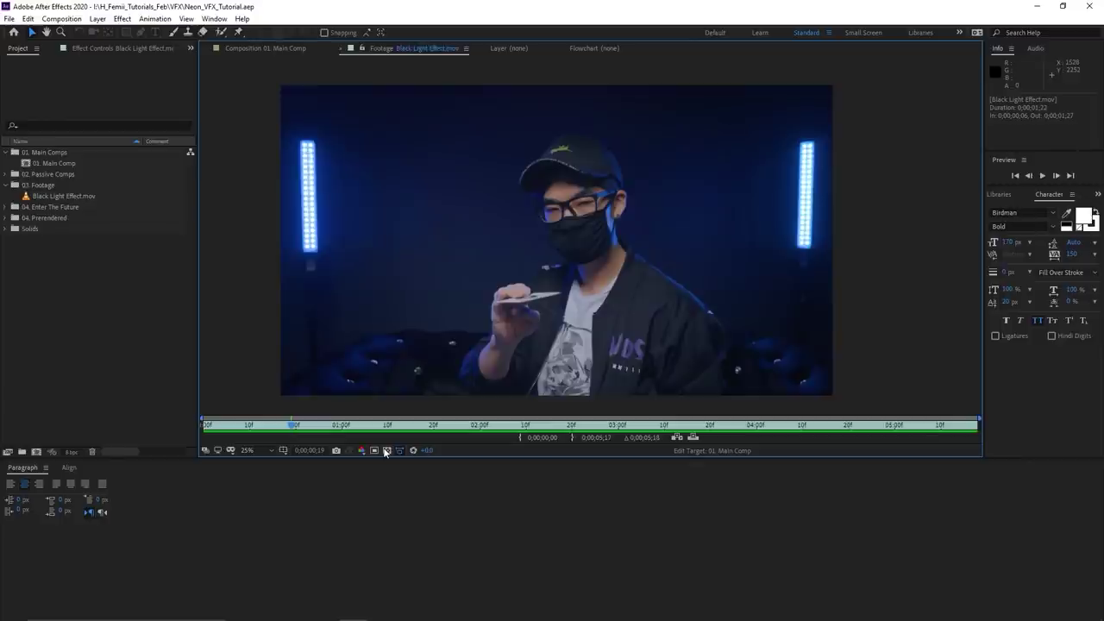
# Create a new composition from the Black Light Effect.mov footage and scrub to 0;00;01;26
pyautogui.click(124, 317)
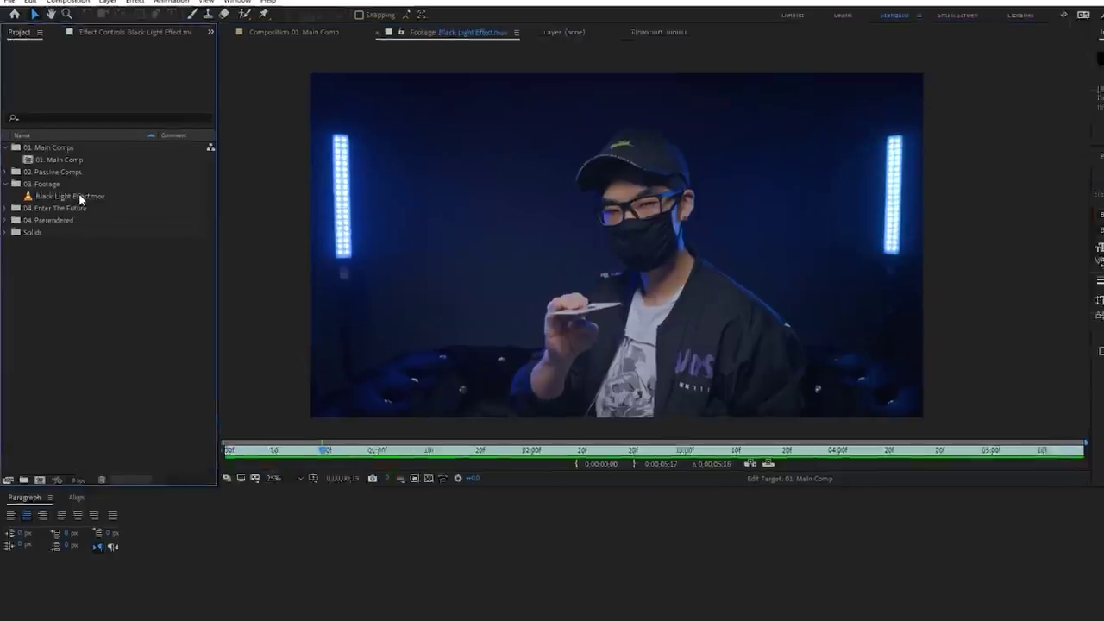
pyautogui.moveTo(79, 197); pyautogui.dragTo(38, 483)
pyautogui.moveTo(52, 587); pyautogui.dragTo(54, 591)
pyautogui.moveTo(370, 488); pyautogui.dragTo(569, 512)
pyautogui.click(534, 336)
pyautogui.moveTo(570, 311); pyautogui.dragTo(560, 310)
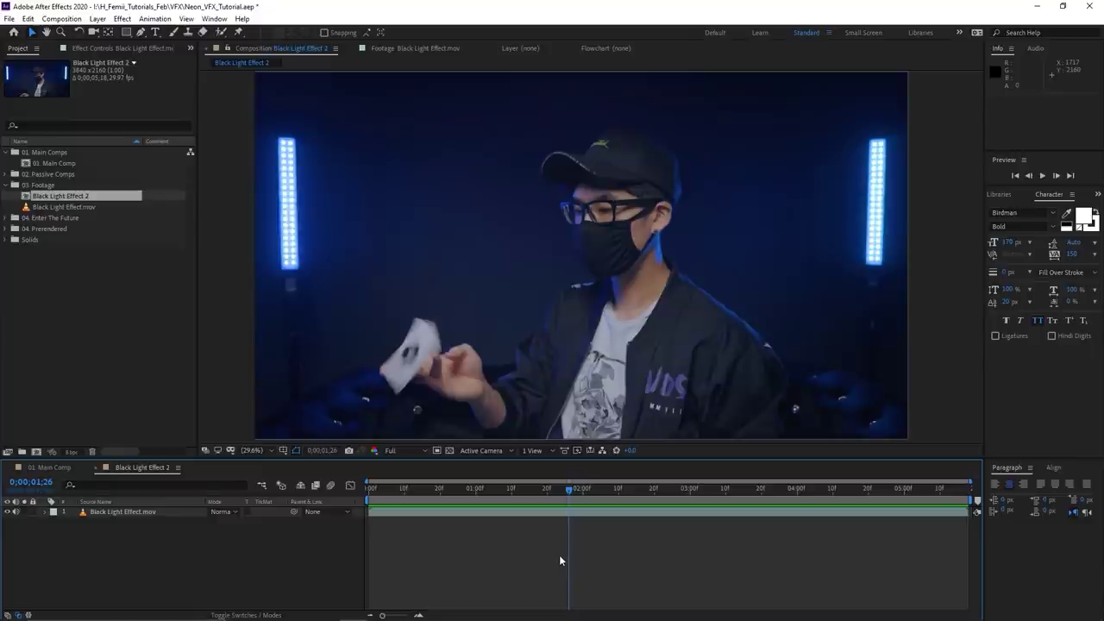
# Rename the composition Main Tutorial Comp and set its size to 1080 x 1080 px
pyautogui.hotkey('ctrl', 'k')
pyautogui.moveTo(621, 183); pyautogui.dragTo(639, 179)
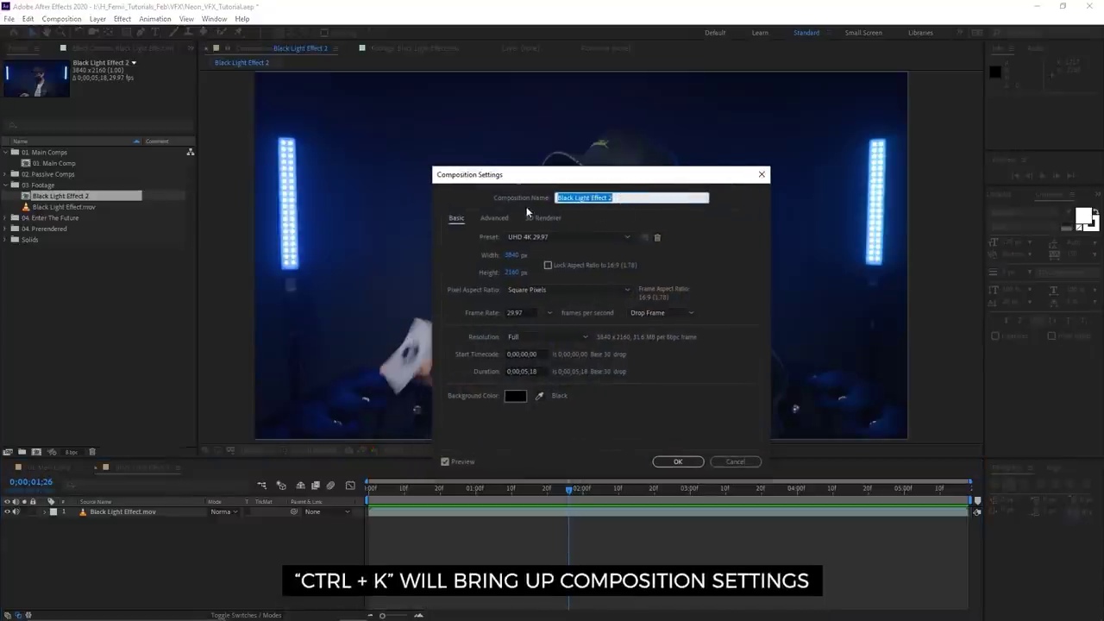
pyautogui.write('Main Tutorial Comp')
pyautogui.click(512, 255)
pyautogui.write('4080')
pyautogui.click(520, 272)
pyautogui.write('1080')
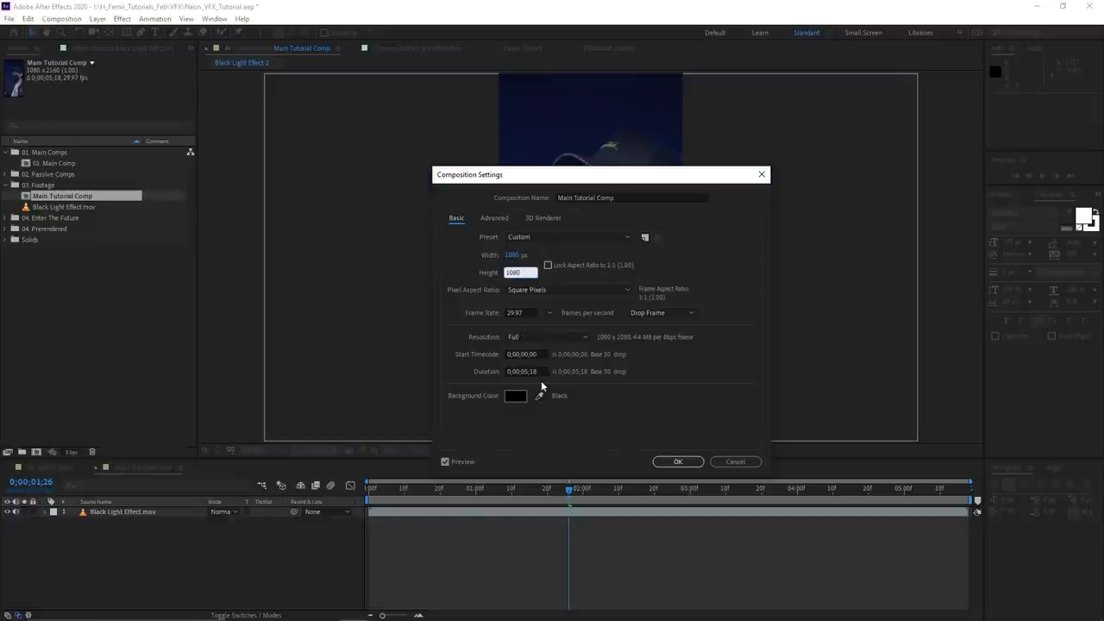
pyautogui.click(678, 463)
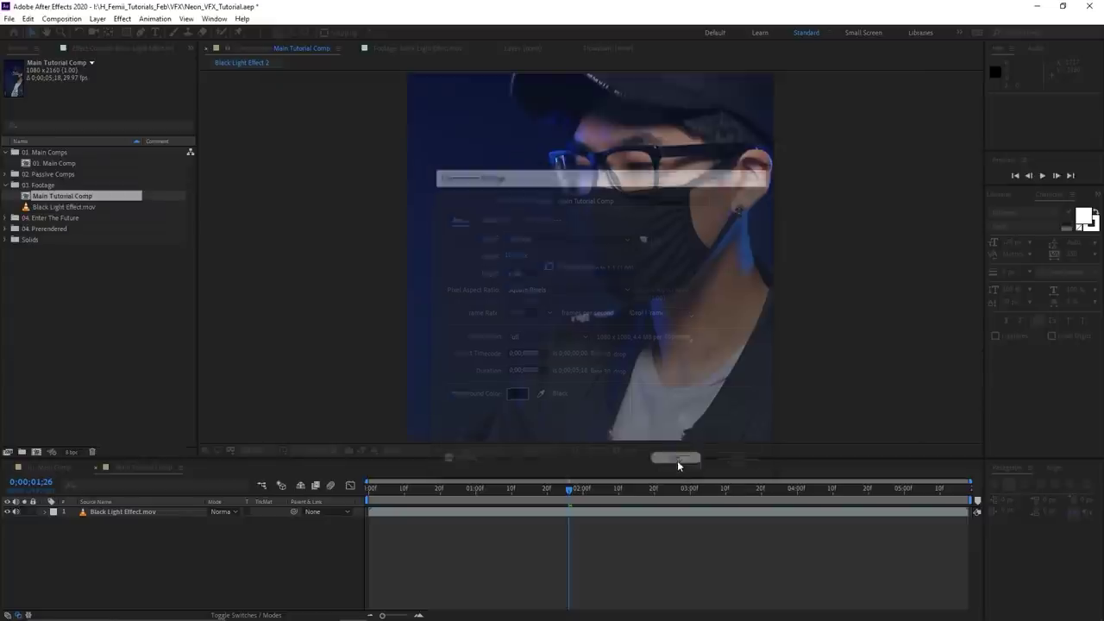
# Scale down the Black Light Effect.mov layer and reposition it so the performer and the card fit the square frame
pyautogui.press('s')
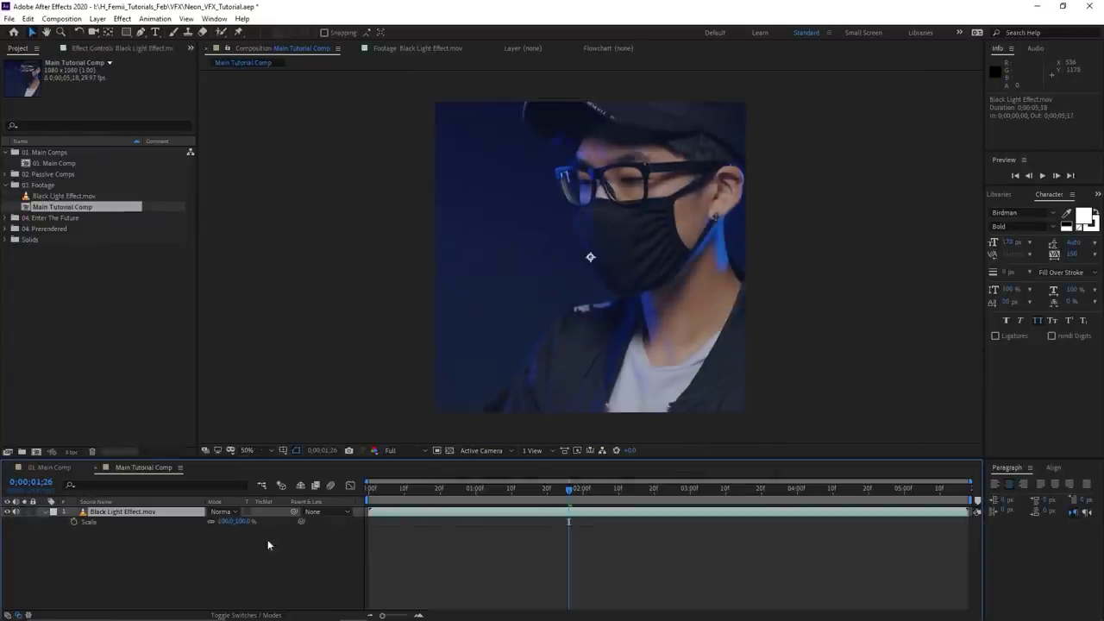
pyautogui.moveTo(247, 520); pyautogui.dragTo(227, 522)
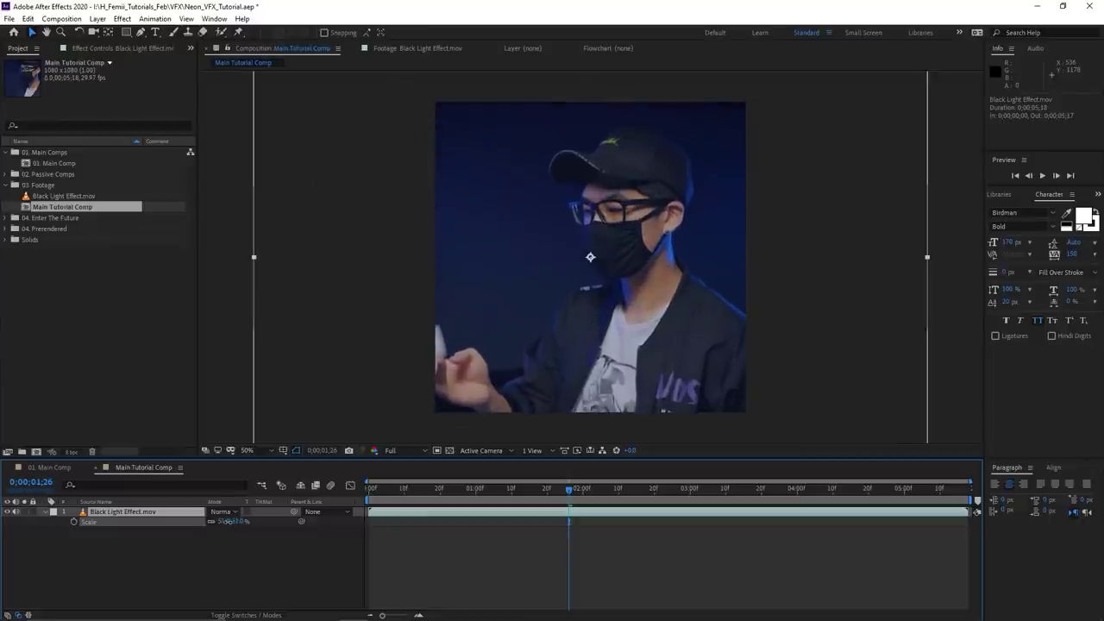
pyautogui.moveTo(665, 315); pyautogui.dragTo(684, 299)
# Split the Black Light Effect.mov layer at 0;00;01;28, where the card leaves the hand
pyautogui.moveTo(552, 489); pyautogui.dragTo(575, 514)
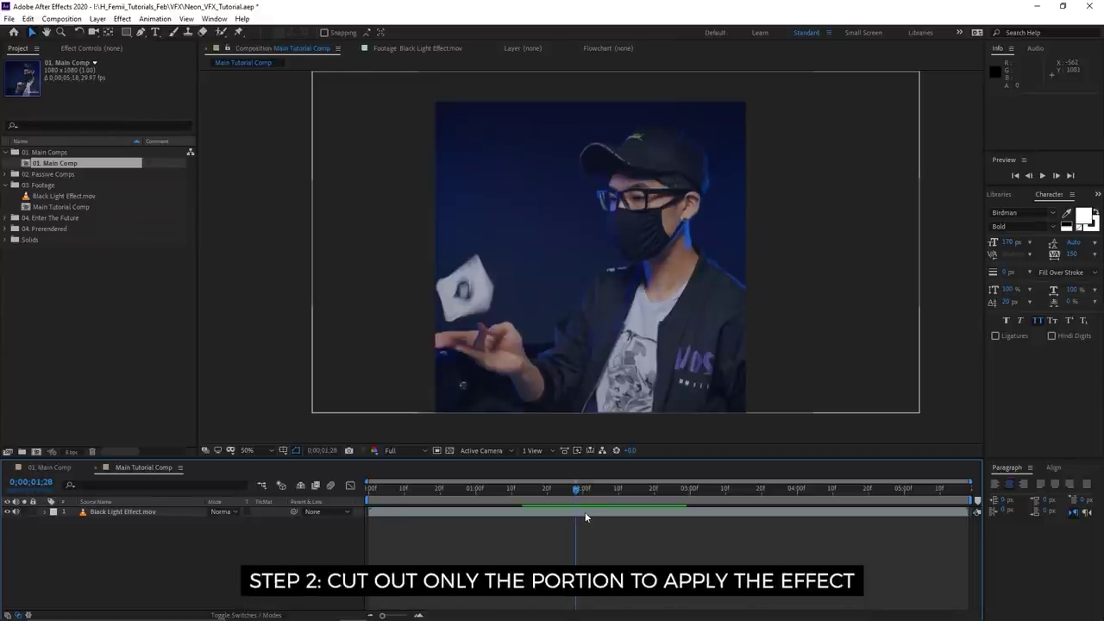
pyautogui.click(584, 512)
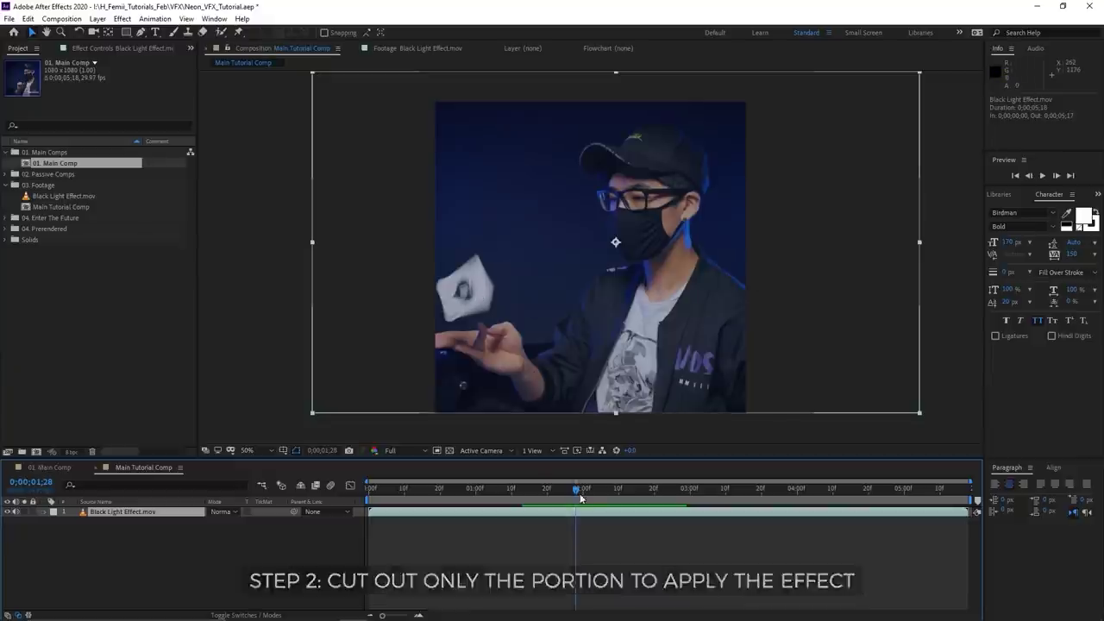
pyautogui.hotkey('ctrl', 'shift', 'd')
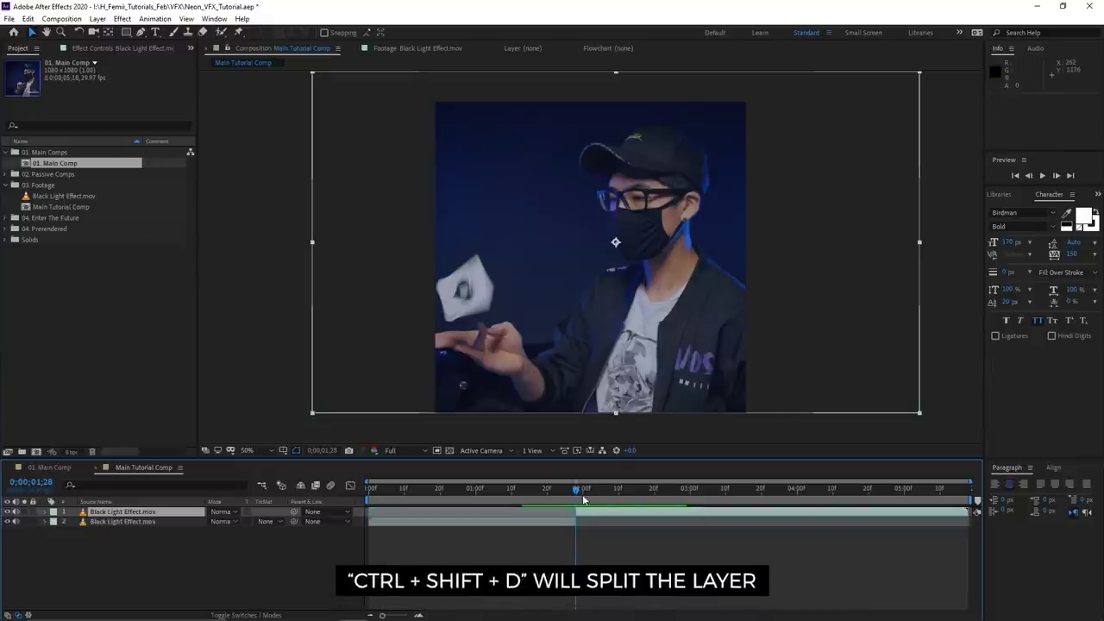
# Split the second part of the footage layer at 0;00;02;25, where the card is caught again
pyautogui.click(590, 489)
pyautogui.moveTo(598, 501); pyautogui.dragTo(674, 509)
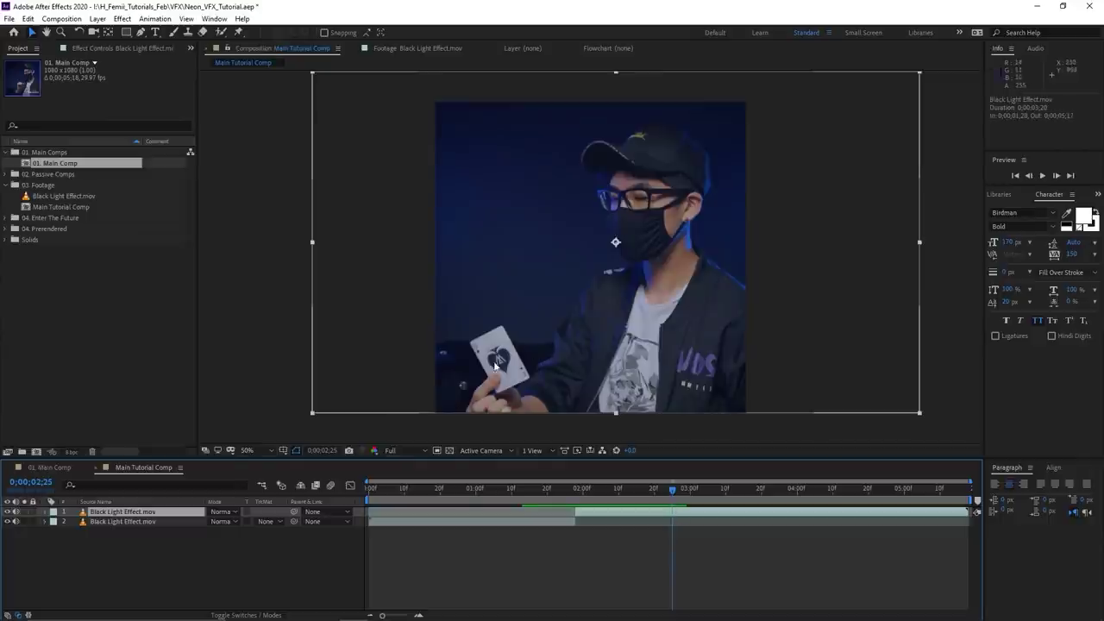
pyautogui.press('h')
pyautogui.moveTo(660, 399); pyautogui.dragTo(643, 399)
pyautogui.press('v')
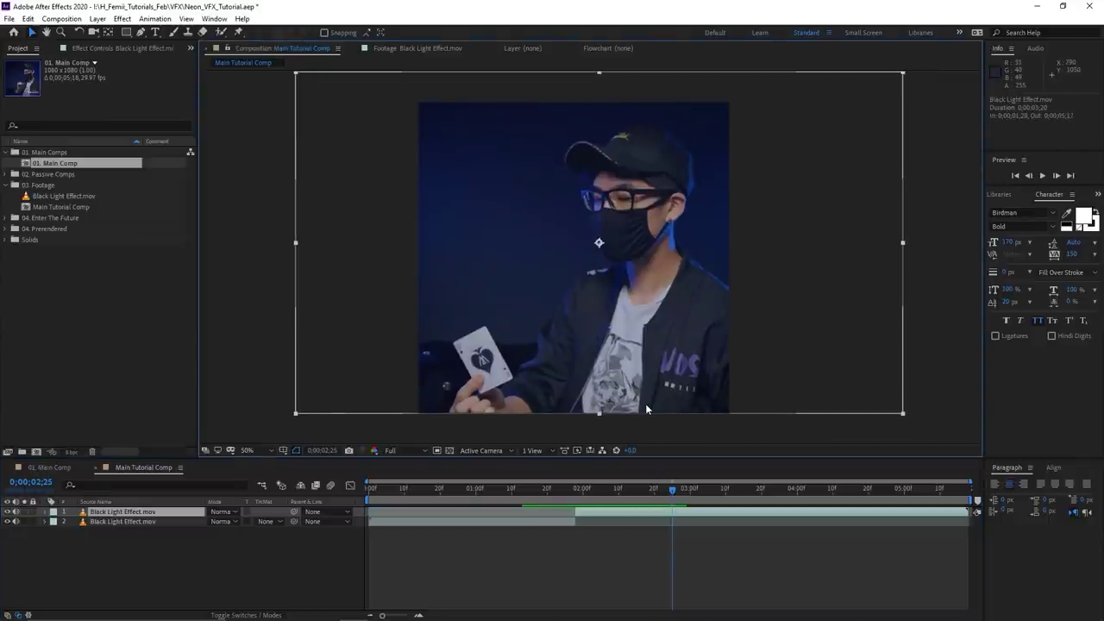
pyautogui.hotkey('ctrl', 'shift', 'd')
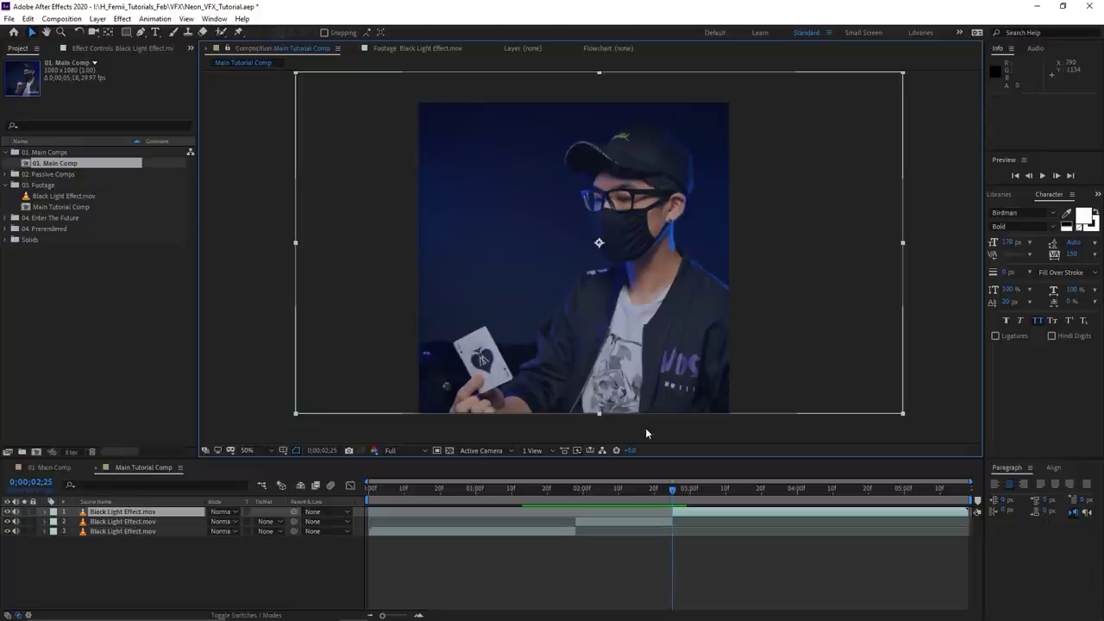
# Pre-compose the middle footage segment as Black Light Moment, moving all attributes into the new composition
pyautogui.moveTo(596, 492); pyautogui.dragTo(638, 498)
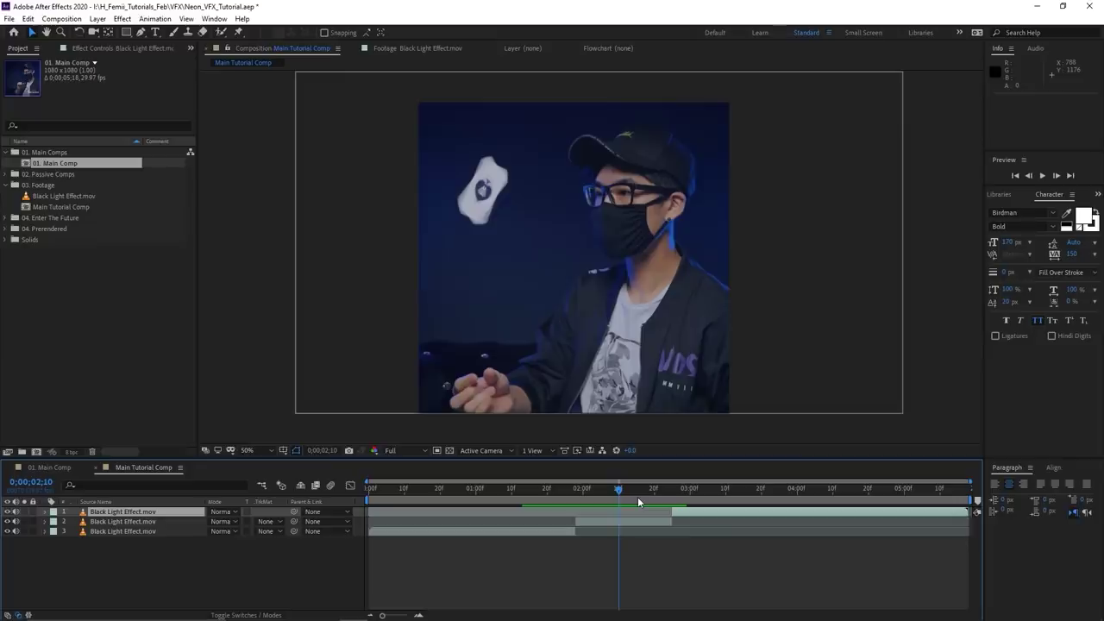
pyautogui.moveTo(622, 494); pyautogui.dragTo(577, 518)
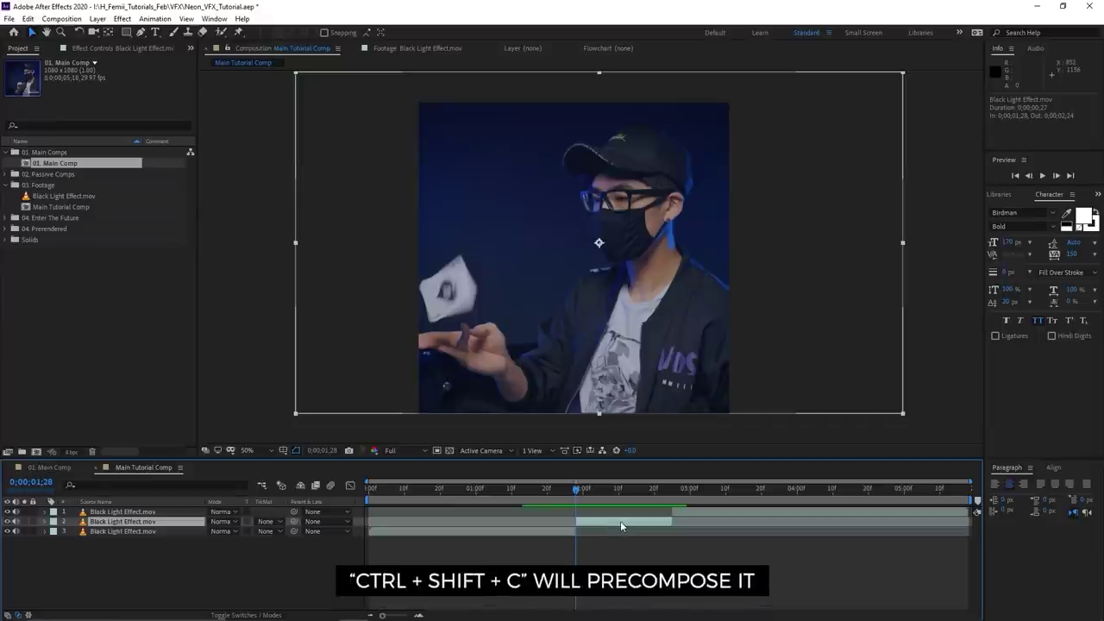
pyautogui.hotkey('ctrl', 'shift', 'c')
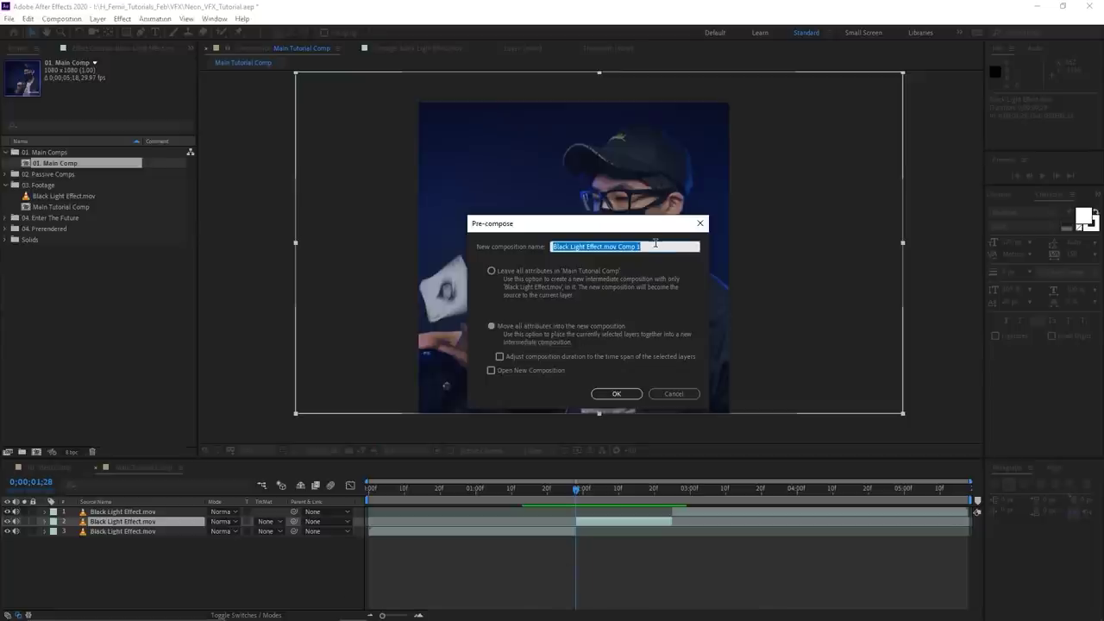
pyautogui.write('Black Light Moment')
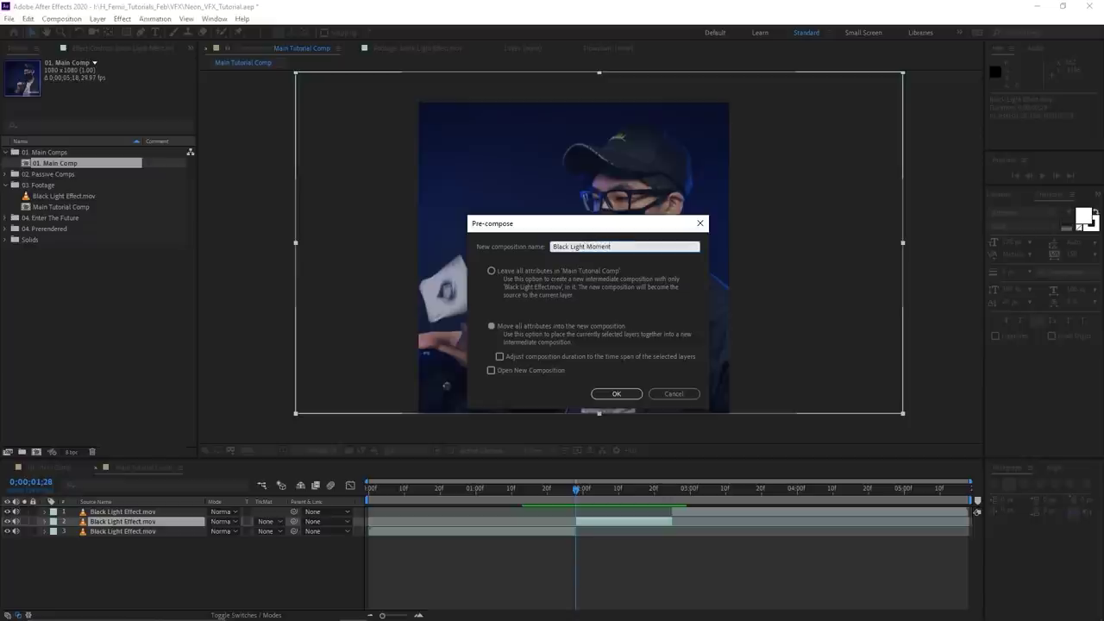
pyautogui.press('Return')
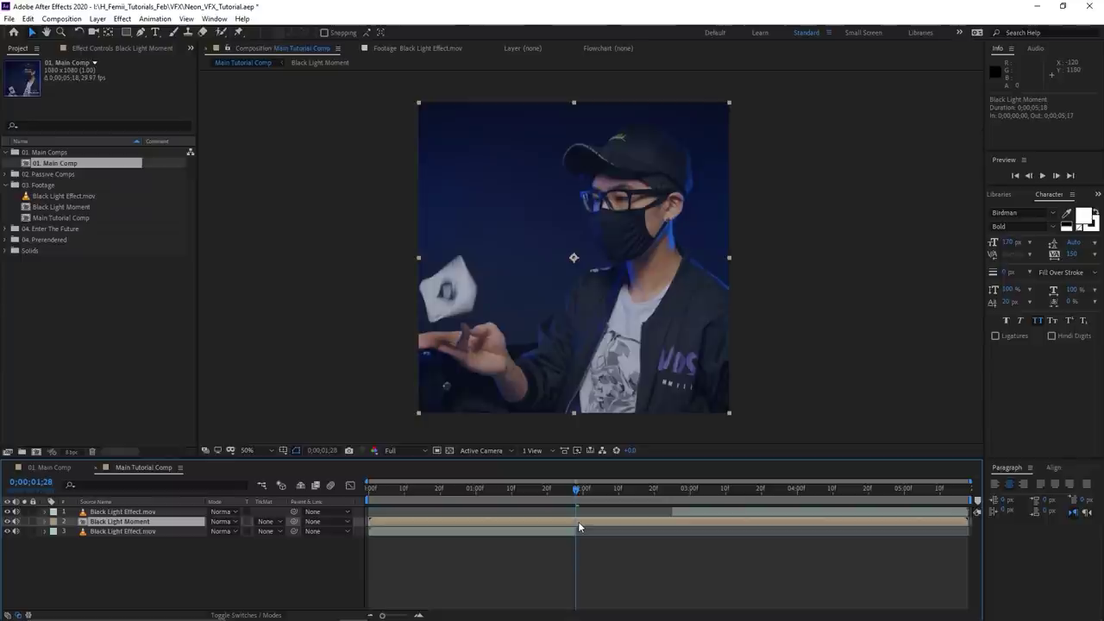
# Open the Black Light Moment composition, slide its footage layer to the start, and locate the clip's end at 0;00;00;27
pyautogui.doubleClick(578, 521)
pyautogui.moveTo(576, 513); pyautogui.dragTo(399, 512)
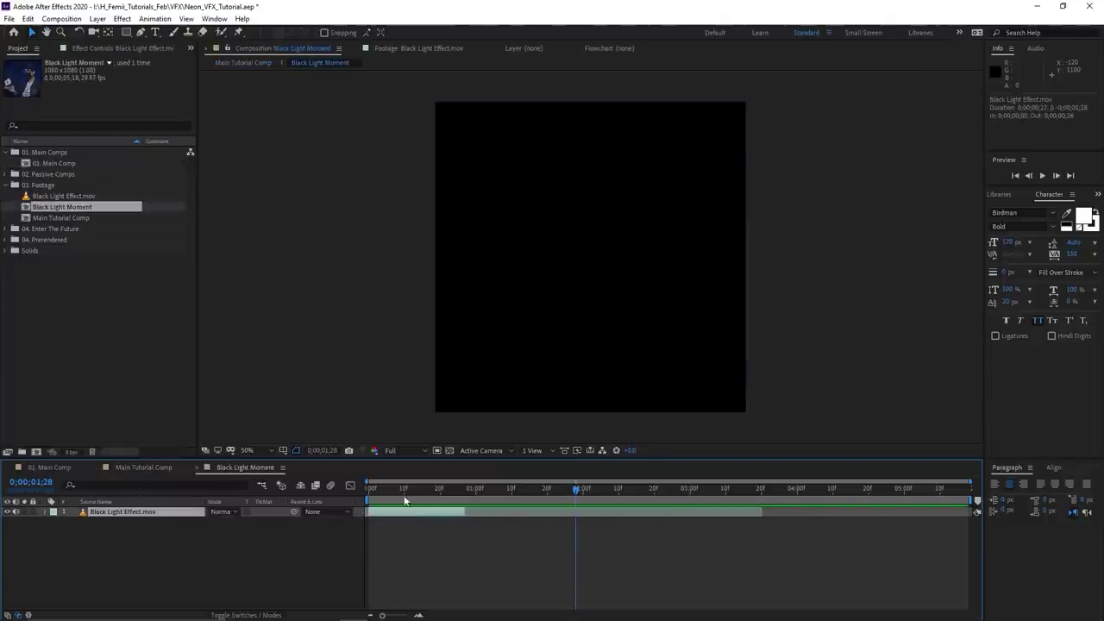
pyautogui.moveTo(467, 488); pyautogui.dragTo(463, 492)
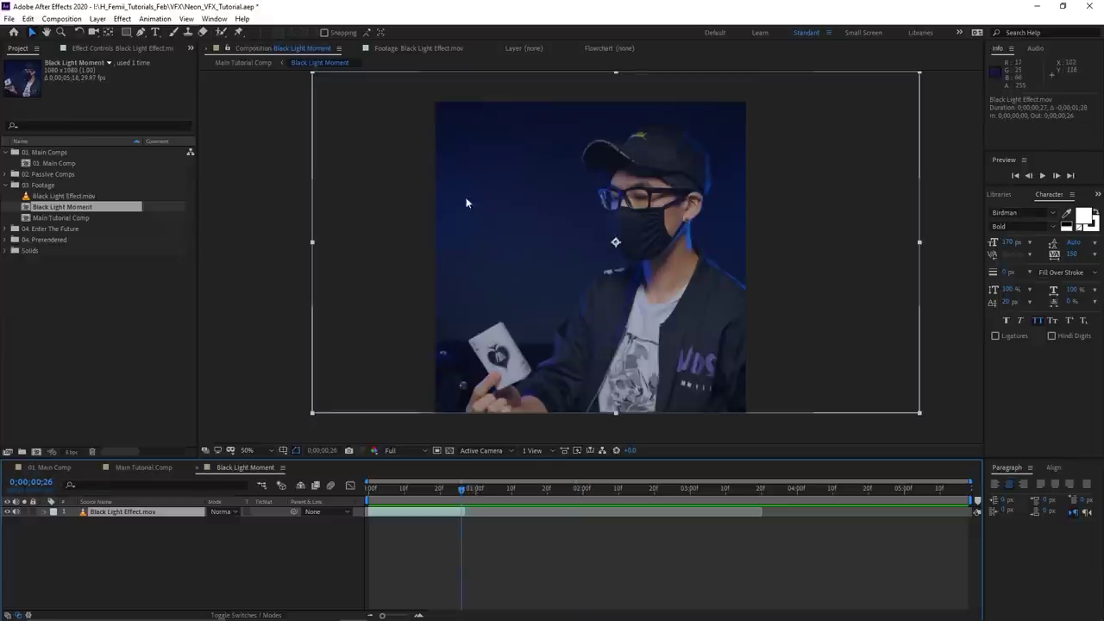
pyautogui.click(466, 490)
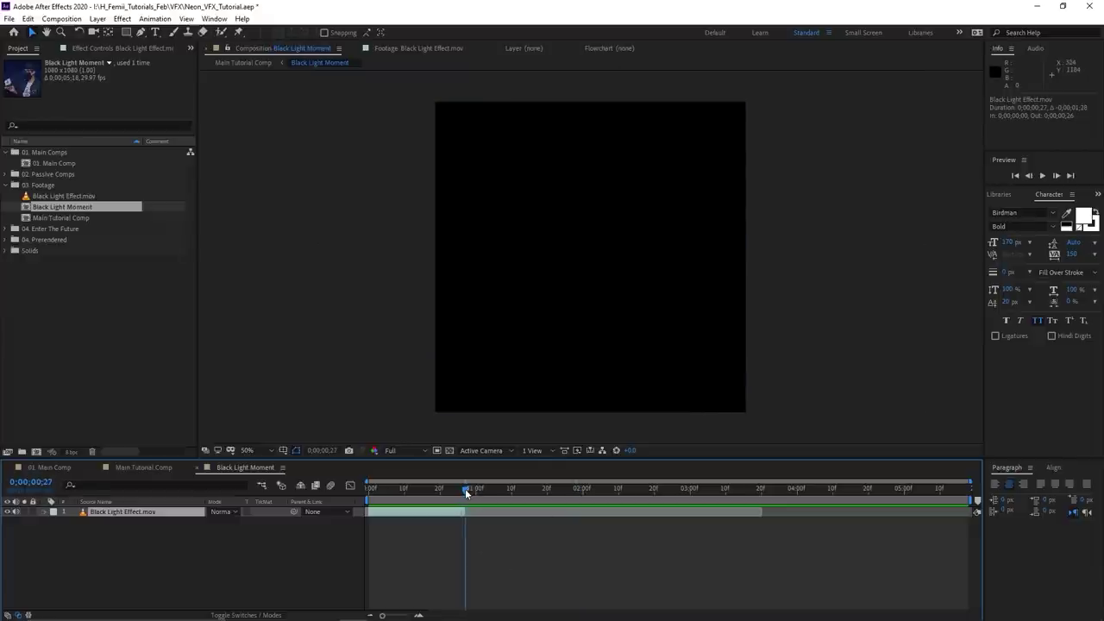
pyautogui.click(497, 536)
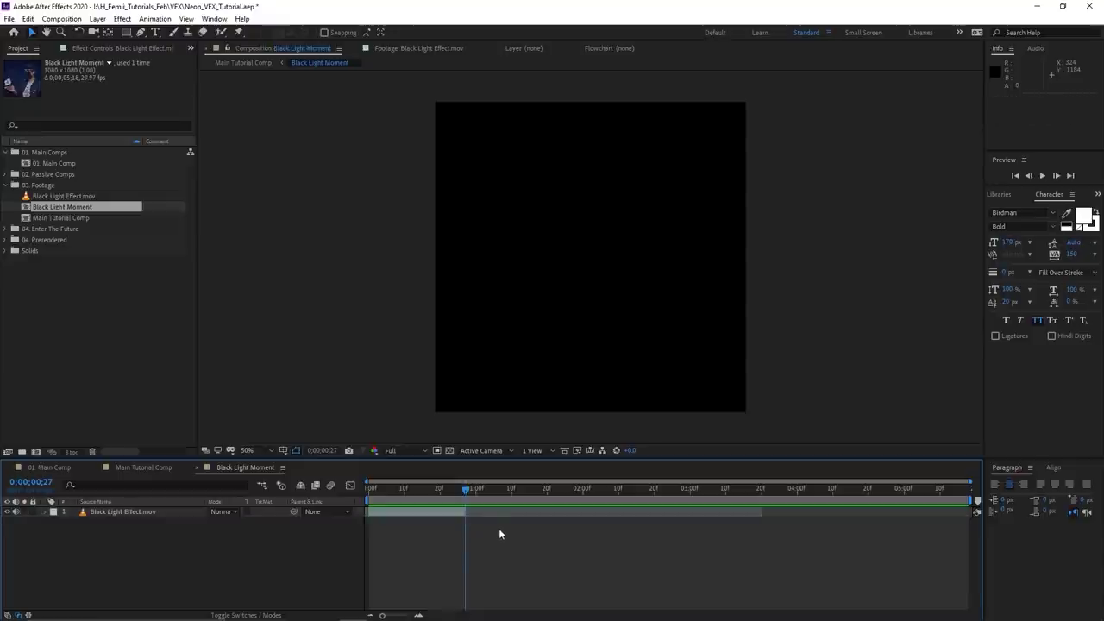
# Set the Black Light Moment composition's duration to 0;00;00;27 and preview the trimmed clip
pyautogui.hotkey('ctrl', 'k')
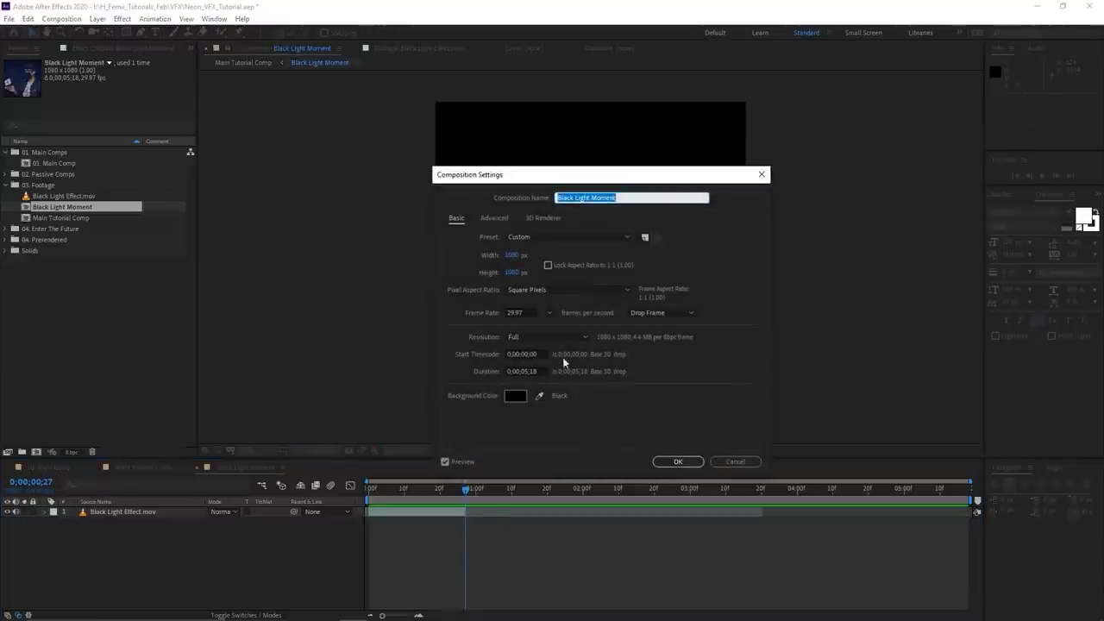
pyautogui.click(528, 371)
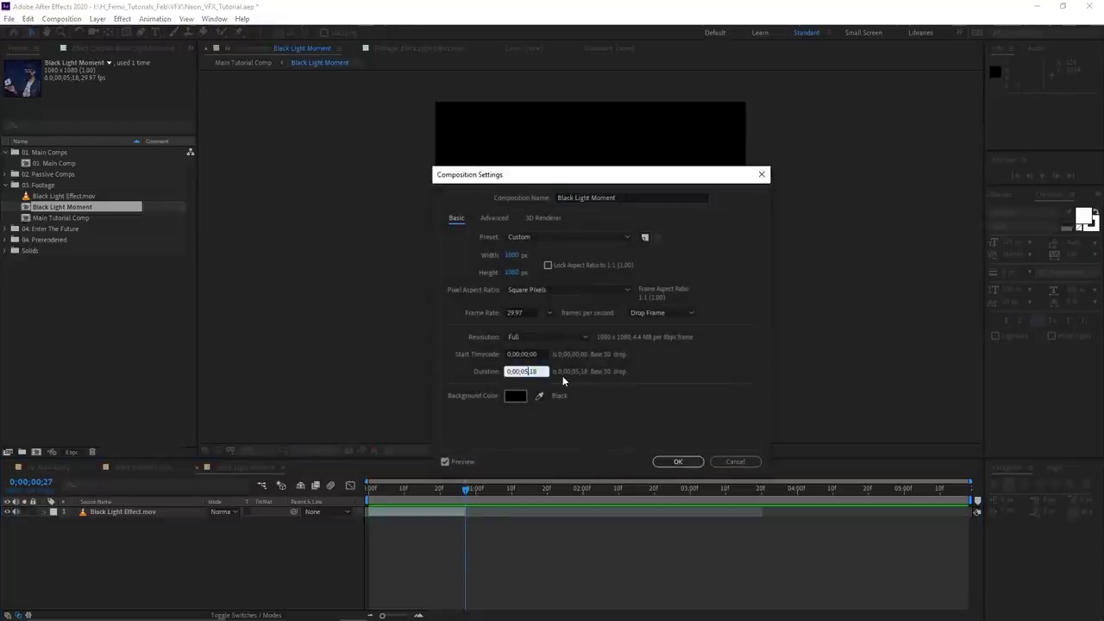
pyautogui.press('BackSpace')
pyautogui.write('0;')
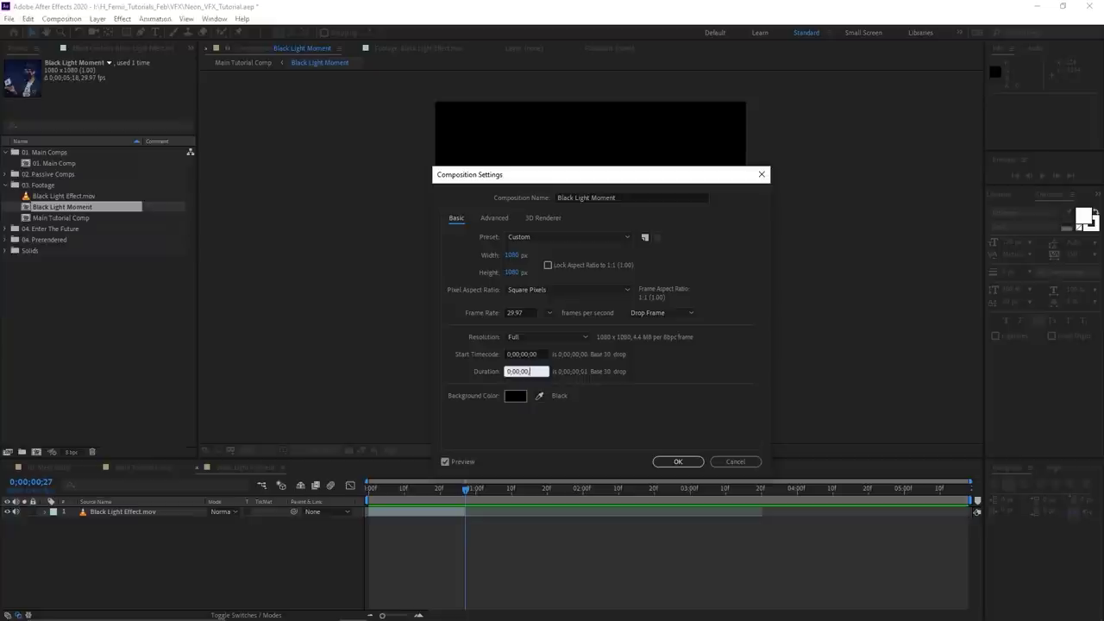
pyautogui.write('27')
pyautogui.press('Return')
pyautogui.press('space')
pyautogui.press('space')
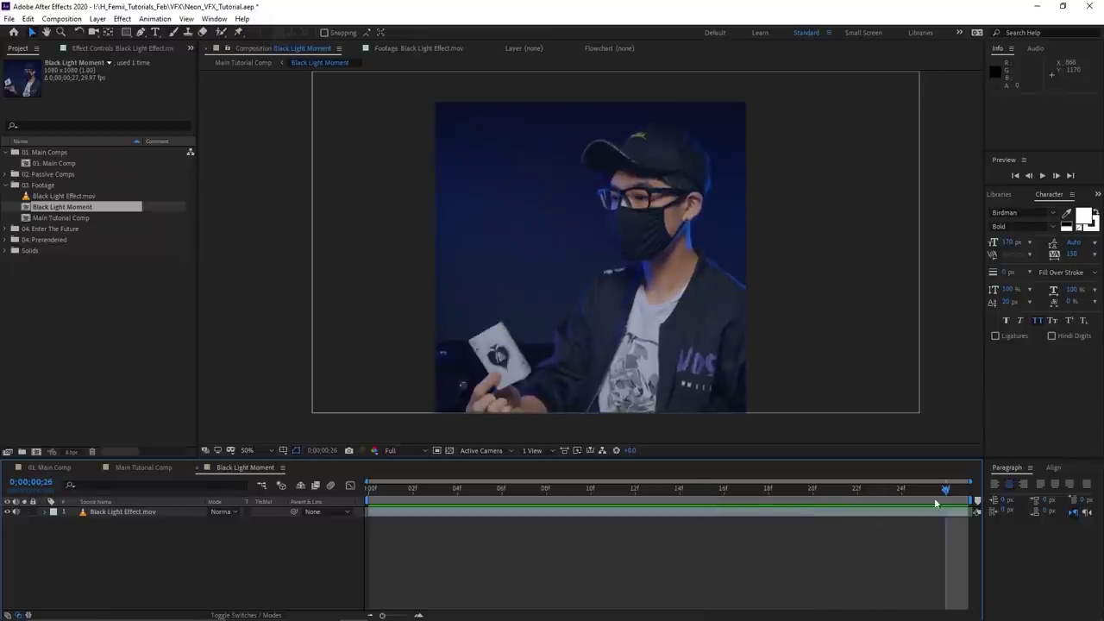
pyautogui.press('space')
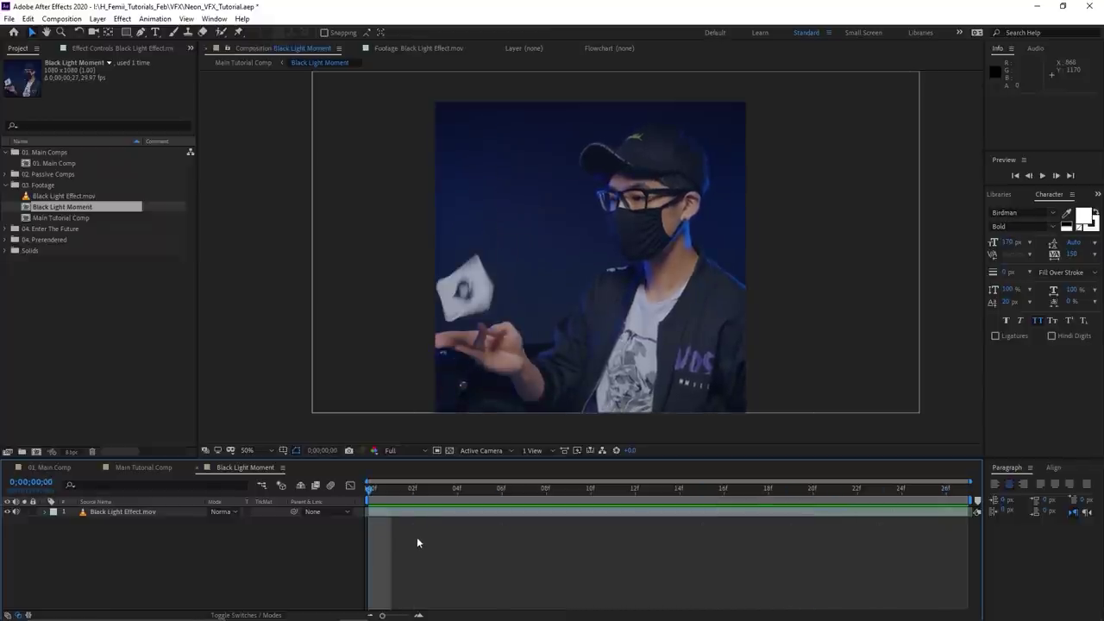
# In Main Tutorial Comp, move the Black Light Moment layer to start at 0;00;01;28 between the two footage segments and preview the result
pyautogui.click(159, 469)
pyautogui.moveTo(387, 521); pyautogui.dragTo(592, 524)
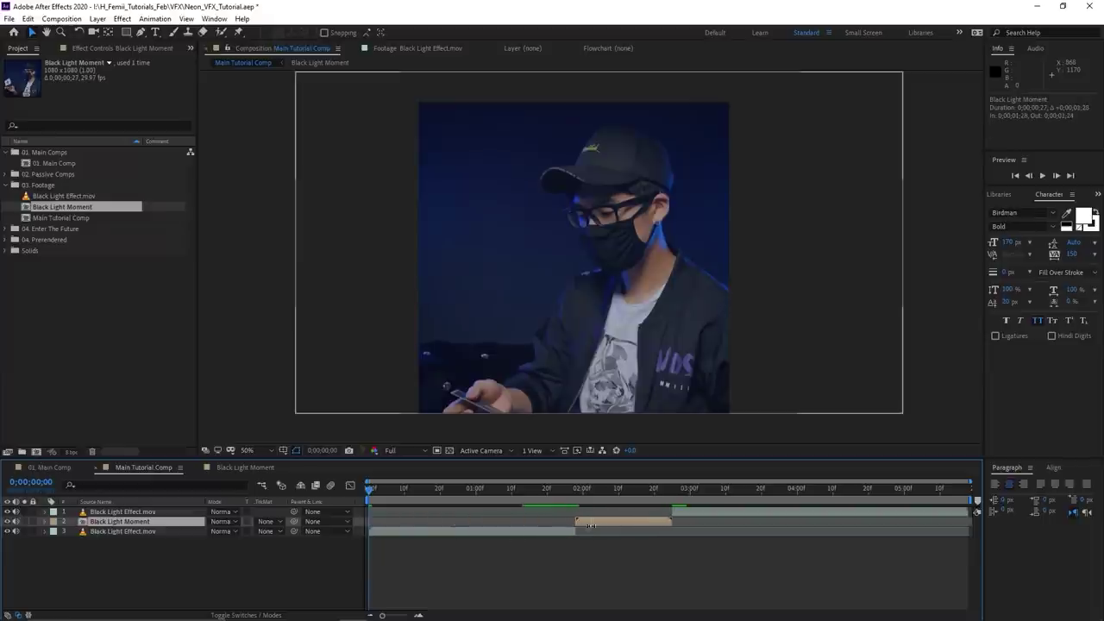
pyautogui.press('space')
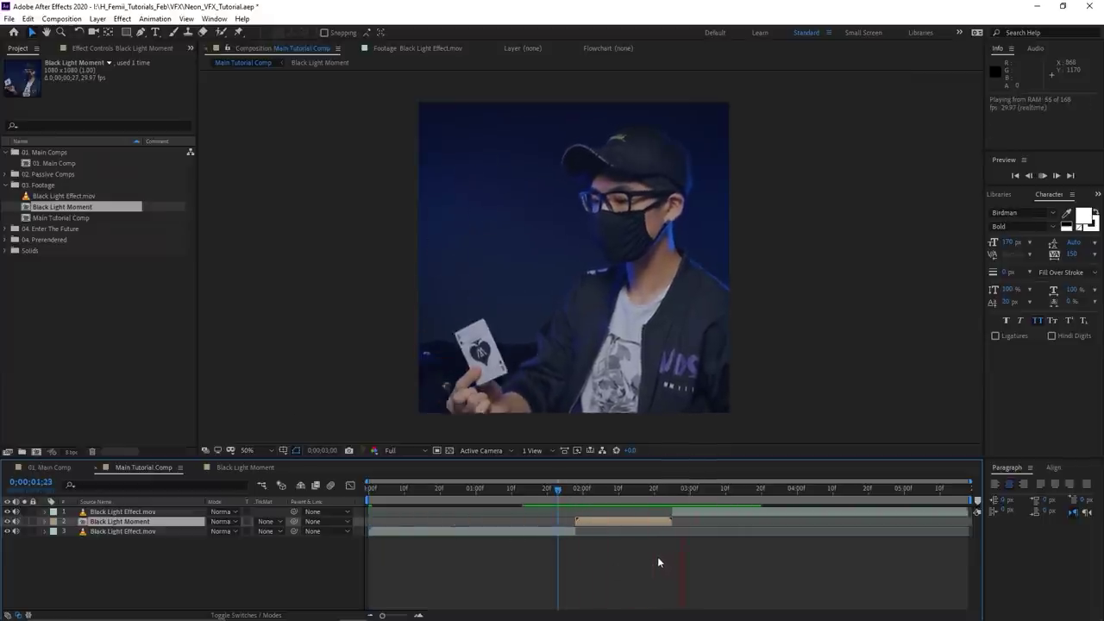
pyautogui.click(554, 489)
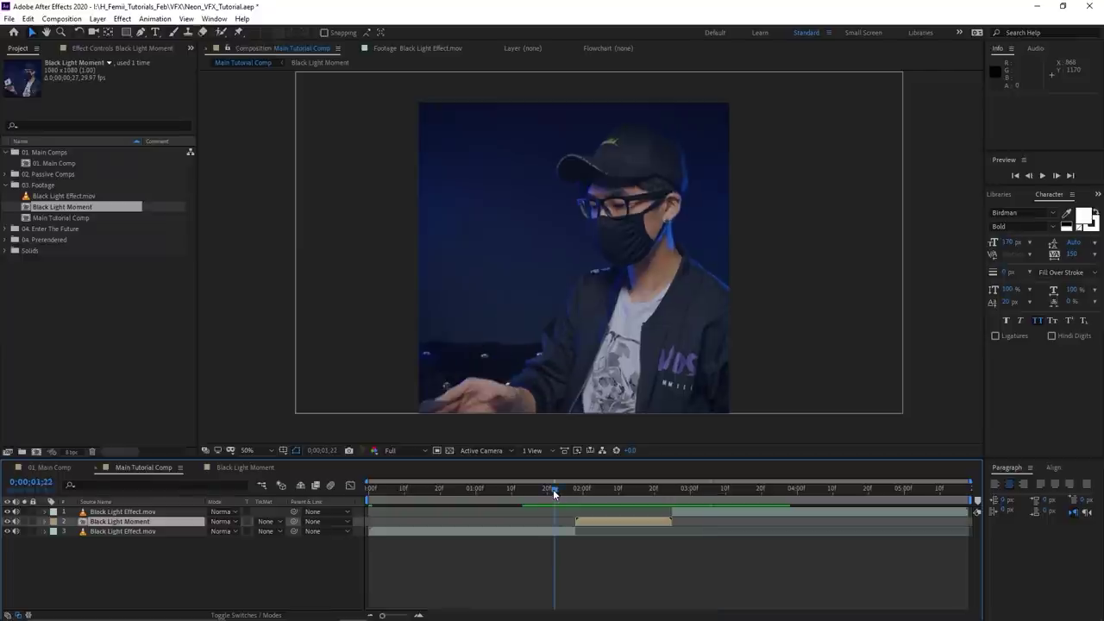
pyautogui.click(703, 492)
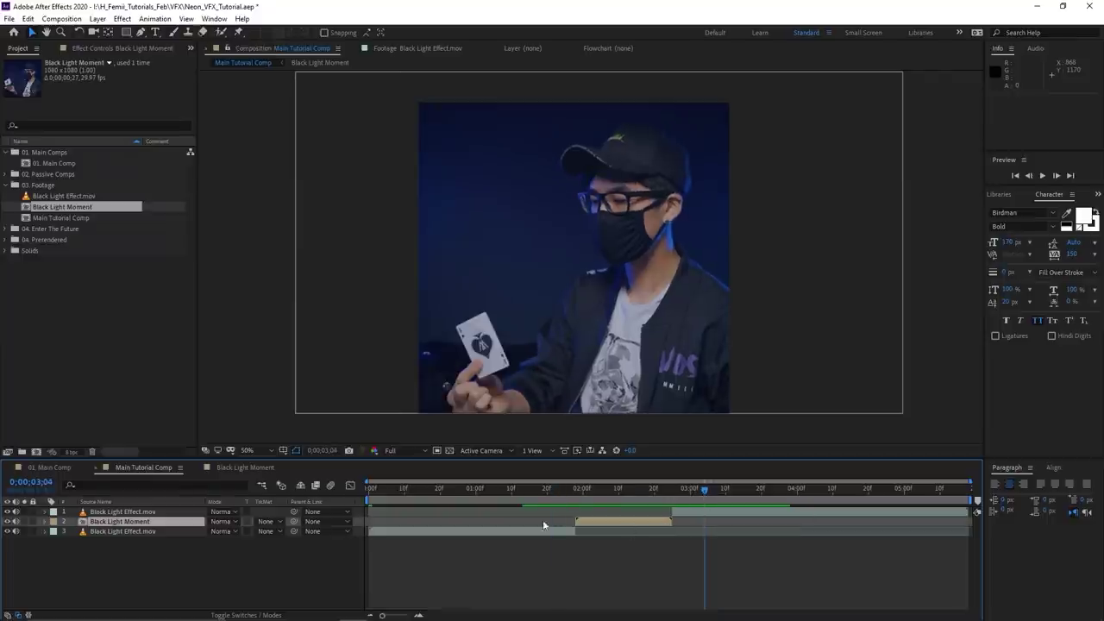
# Open the Black Light Moment composition and move the current time to 0;00;00;11, where the card is in mid-air
pyautogui.click(245, 466)
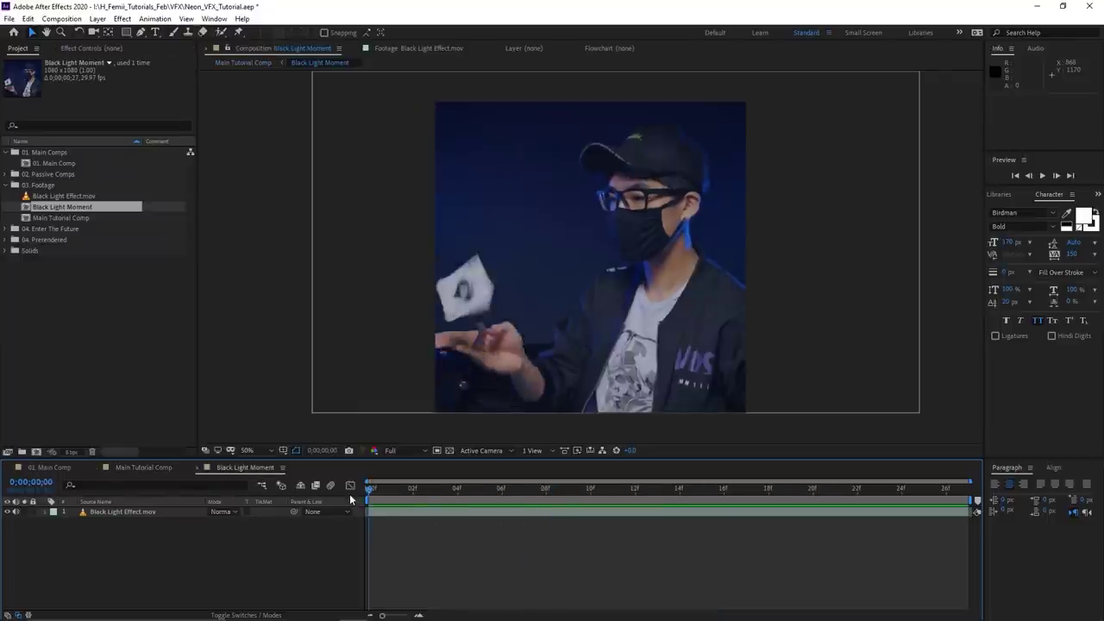
pyautogui.click(860, 489)
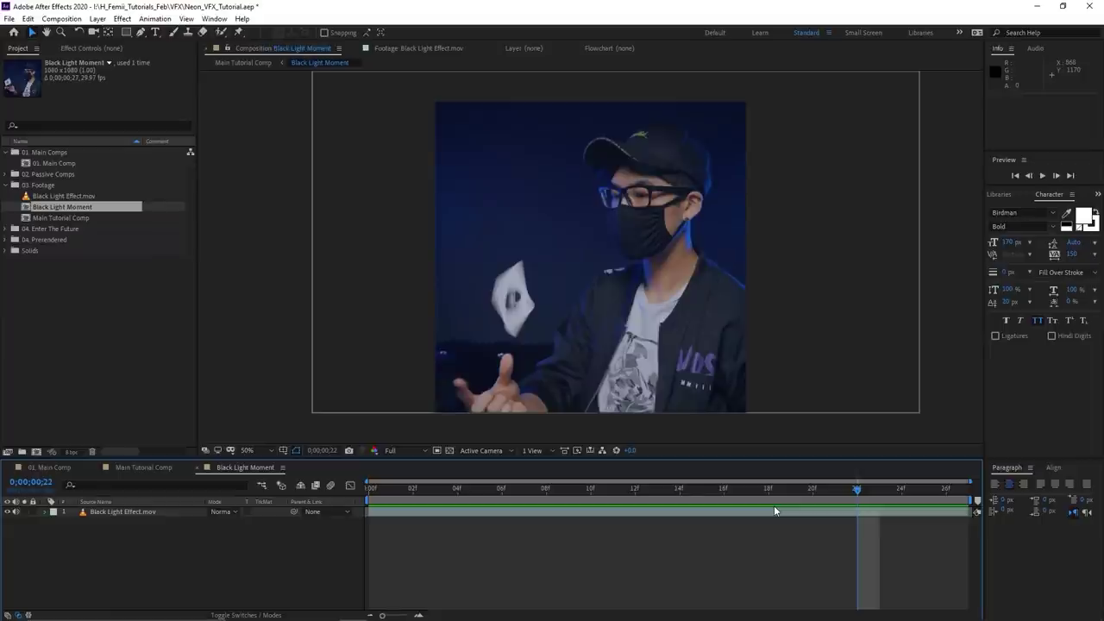
pyautogui.moveTo(643, 492); pyautogui.dragTo(622, 502)
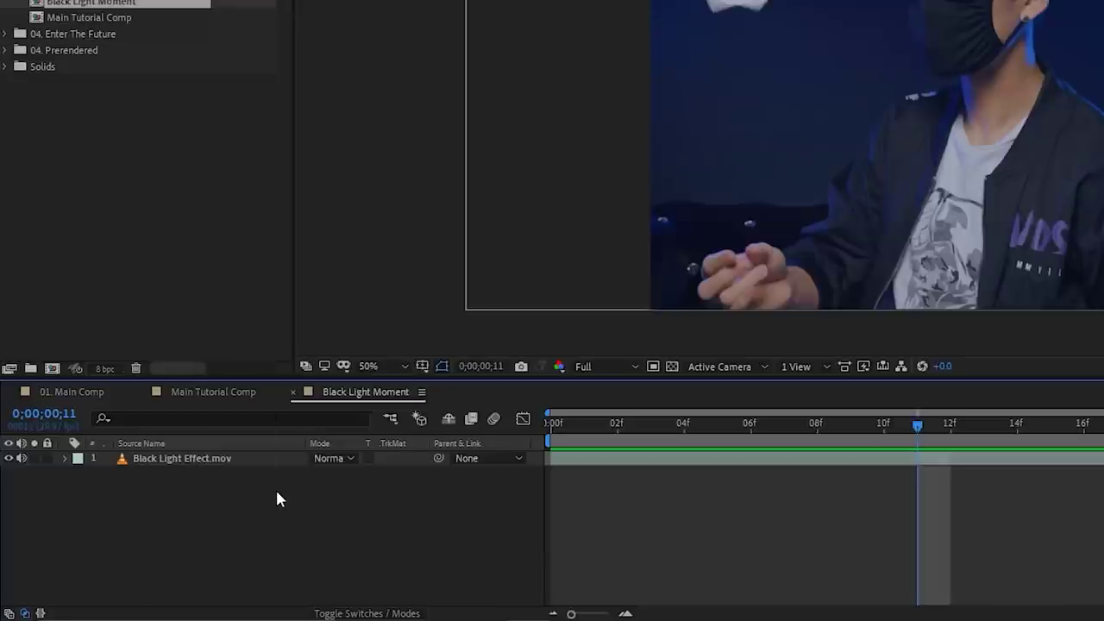
# Add an adjustment layer above the footage and rename it Black Light Darken
pyautogui.rightClick(188, 537)
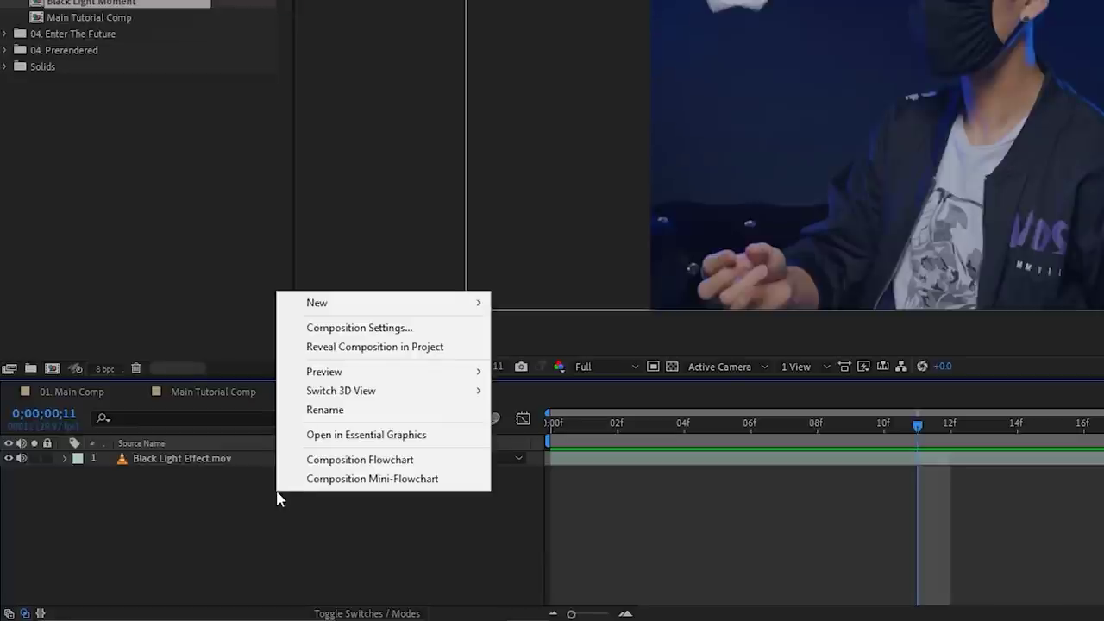
pyautogui.moveTo(266, 411)
pyautogui.click(587, 441)
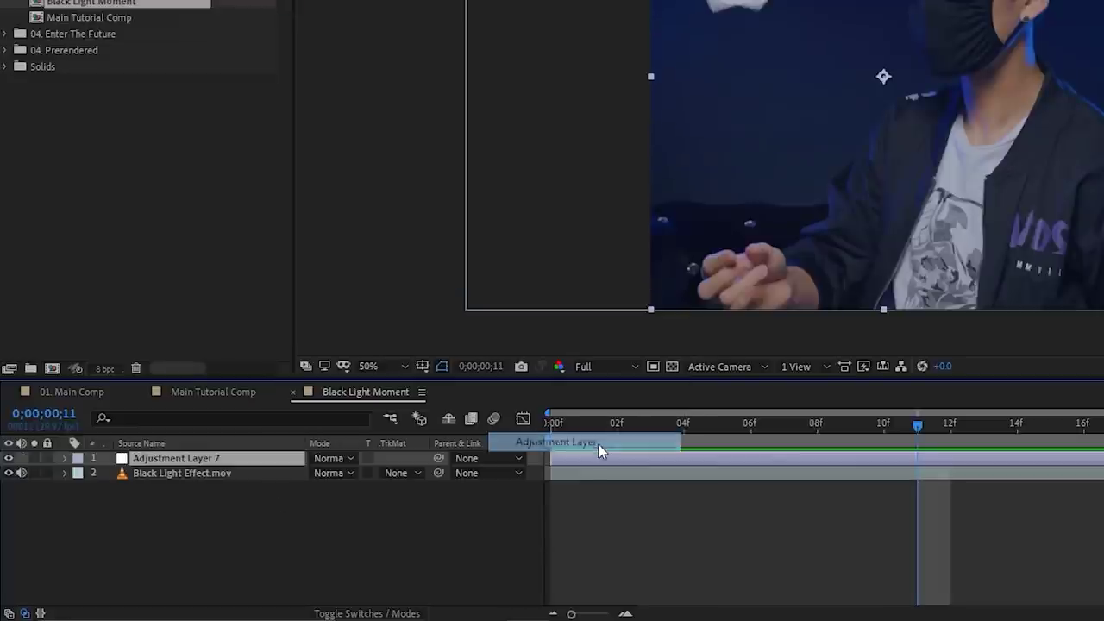
pyautogui.rightClick(203, 463)
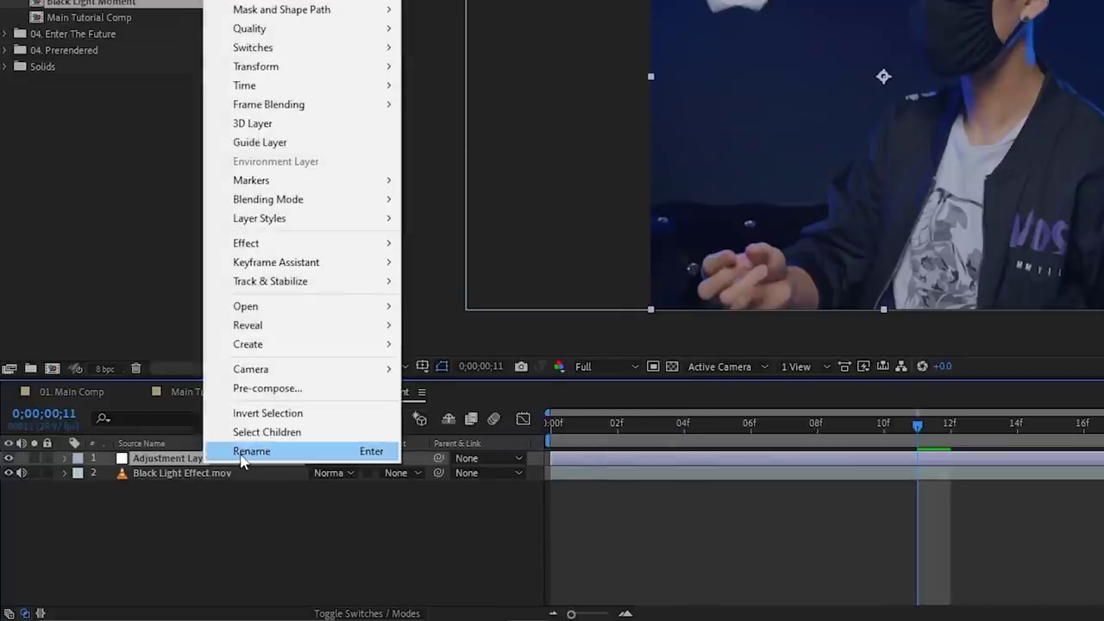
pyautogui.click(235, 446)
pyautogui.write('Black L')
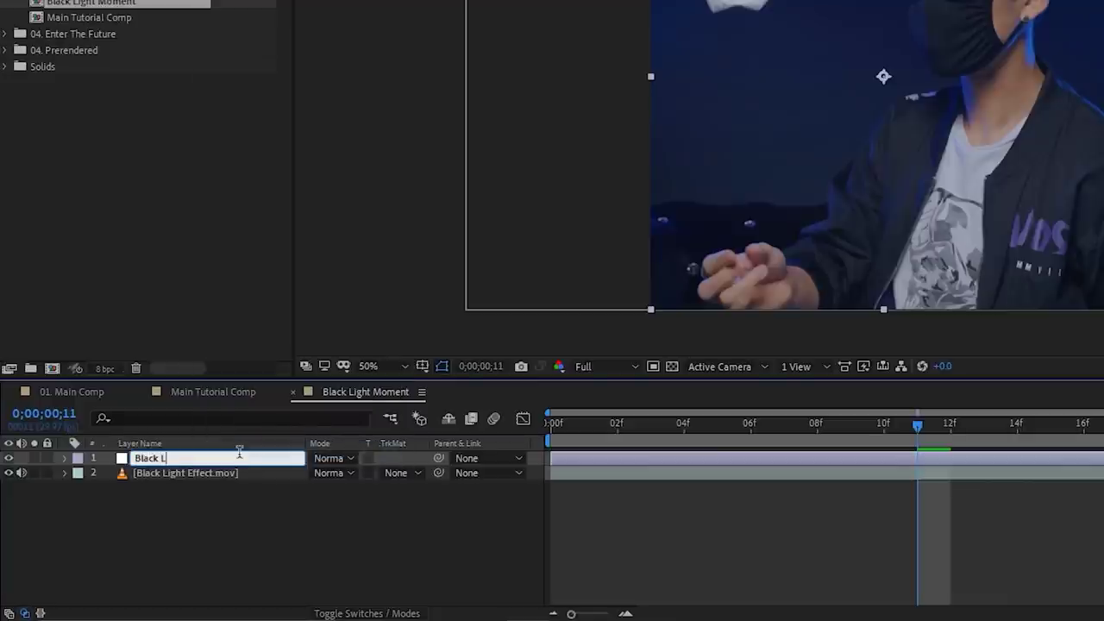
pyautogui.write('ight Darken')
pyautogui.press('Return')
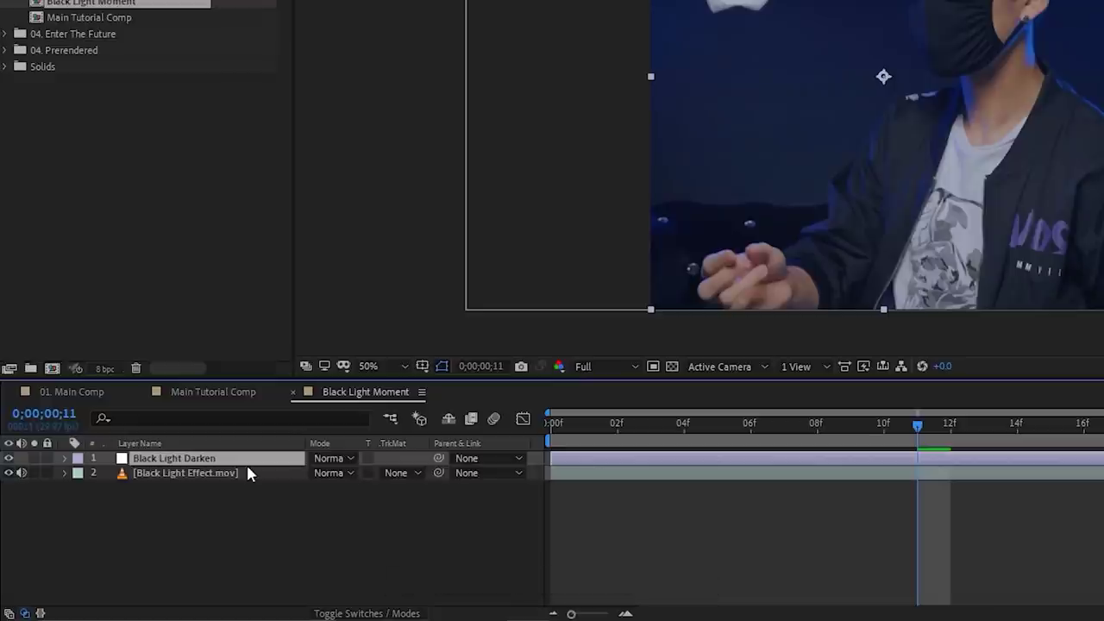
# Apply the Vibrance effect to Black Light Darken with Vibrance set to 80 and Saturation to -60
pyautogui.hotkey('ctrl', 'space')
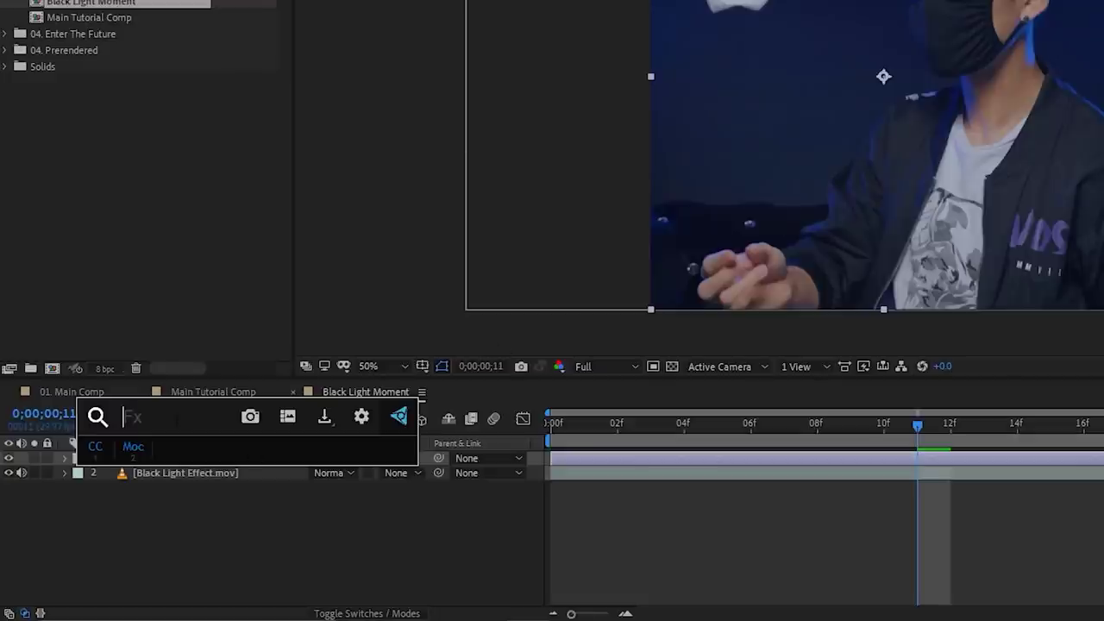
pyautogui.write('vib')
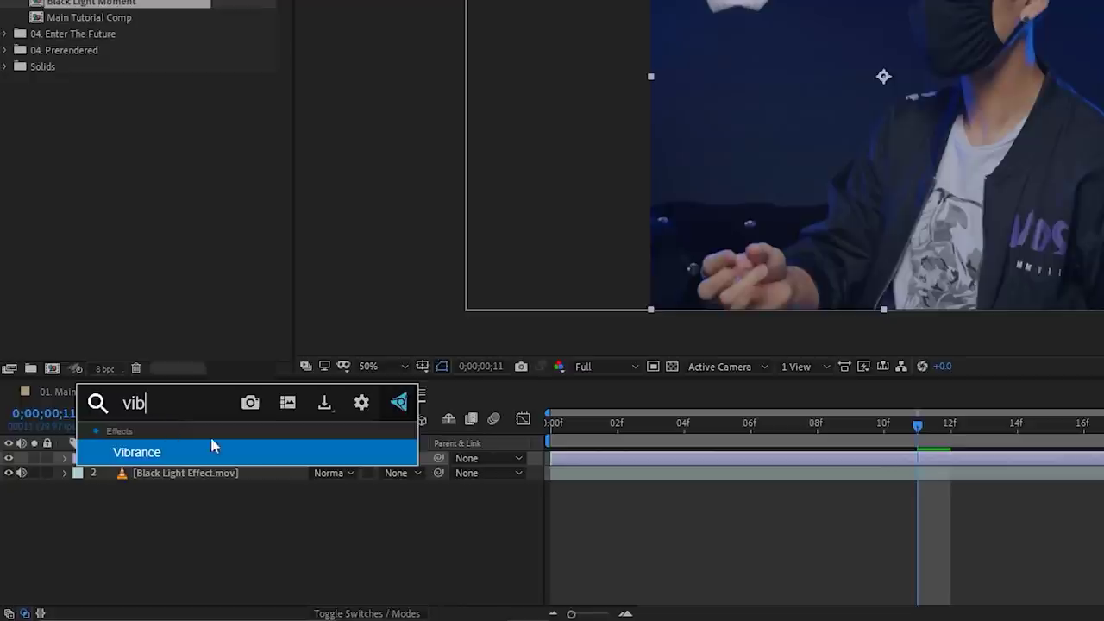
pyautogui.press('Return')
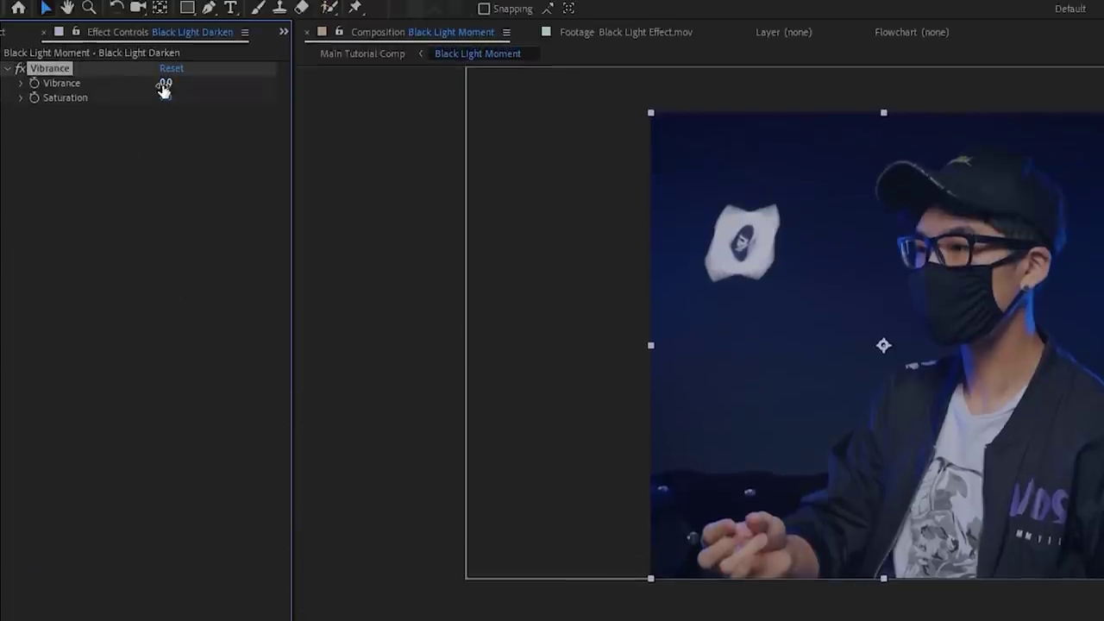
pyautogui.click(164, 87)
pyautogui.write('80')
pyautogui.press('Return')
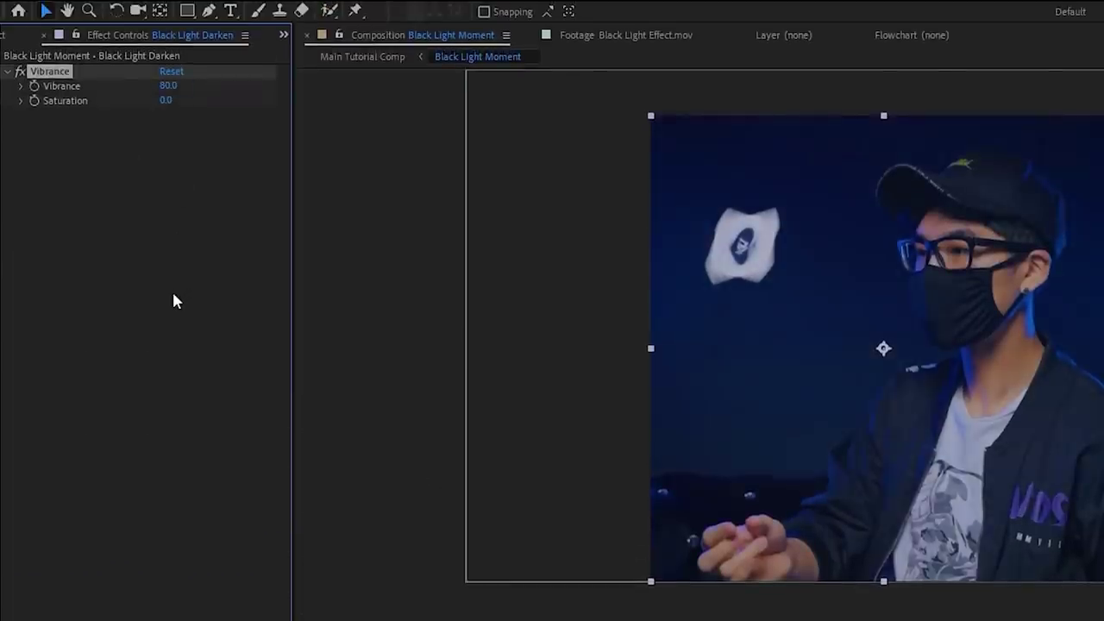
pyautogui.click(166, 102)
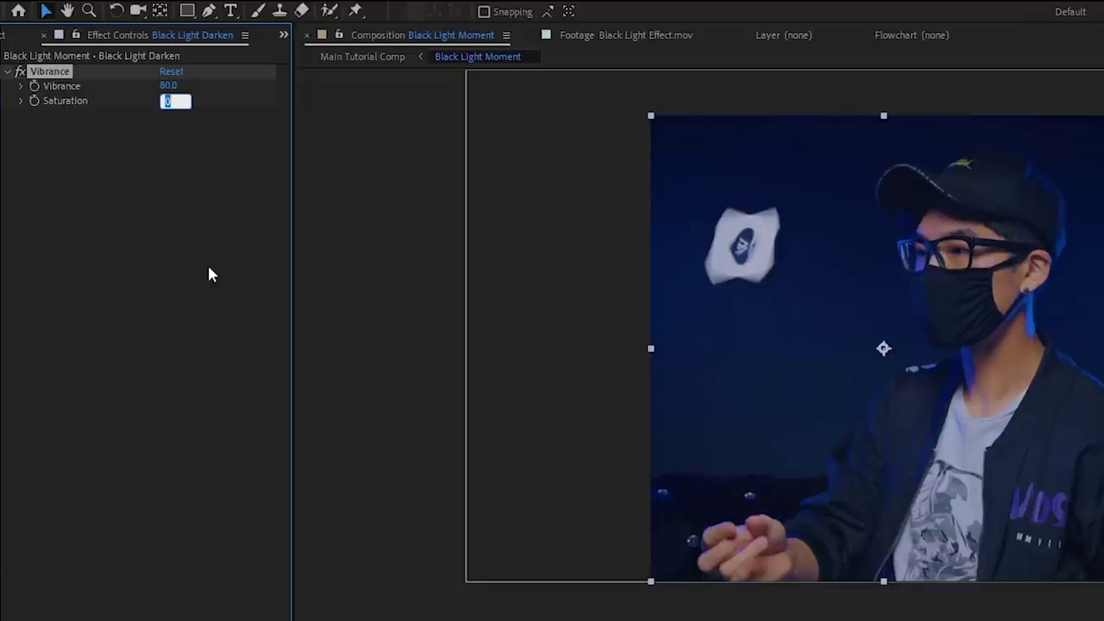
pyautogui.write('-60')
pyautogui.press('Return')
# Create a 1080 x 1080 px solid above the other layers in deep purple, colour 4004AD
pyautogui.moveTo(966, 384); pyautogui.dragTo(873, 396)
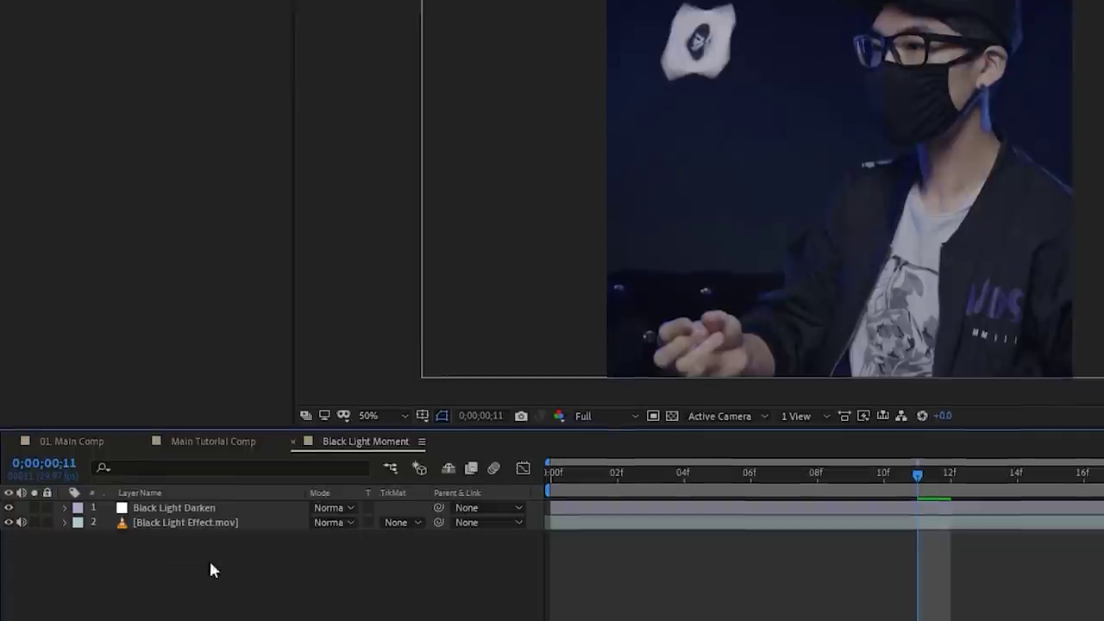
pyautogui.rightClick(204, 498)
pyautogui.moveTo(333, 308)
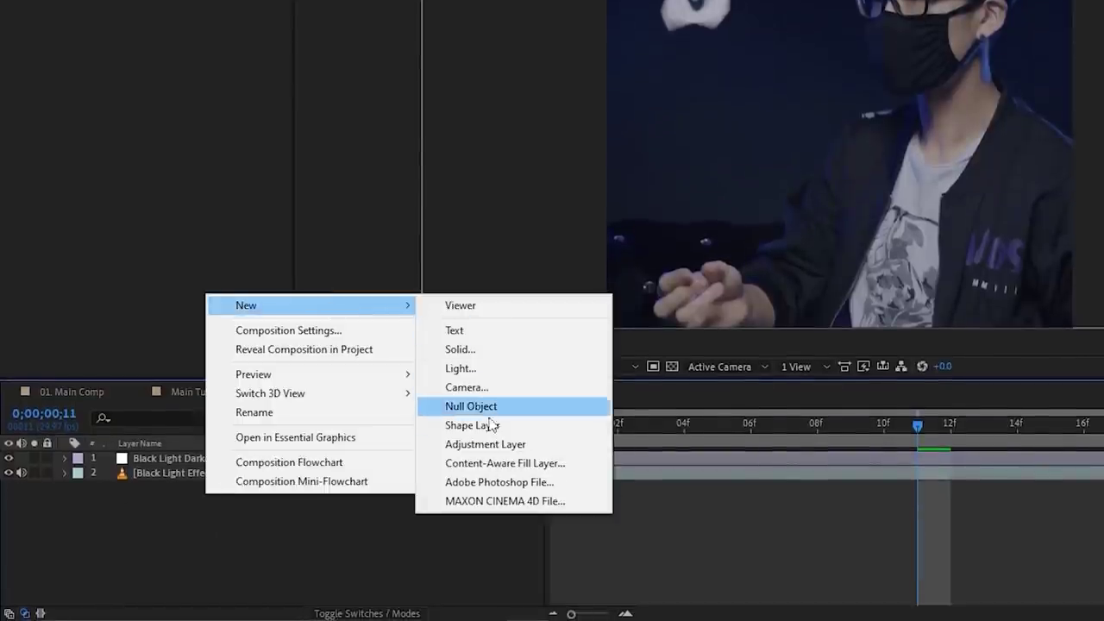
pyautogui.click(495, 352)
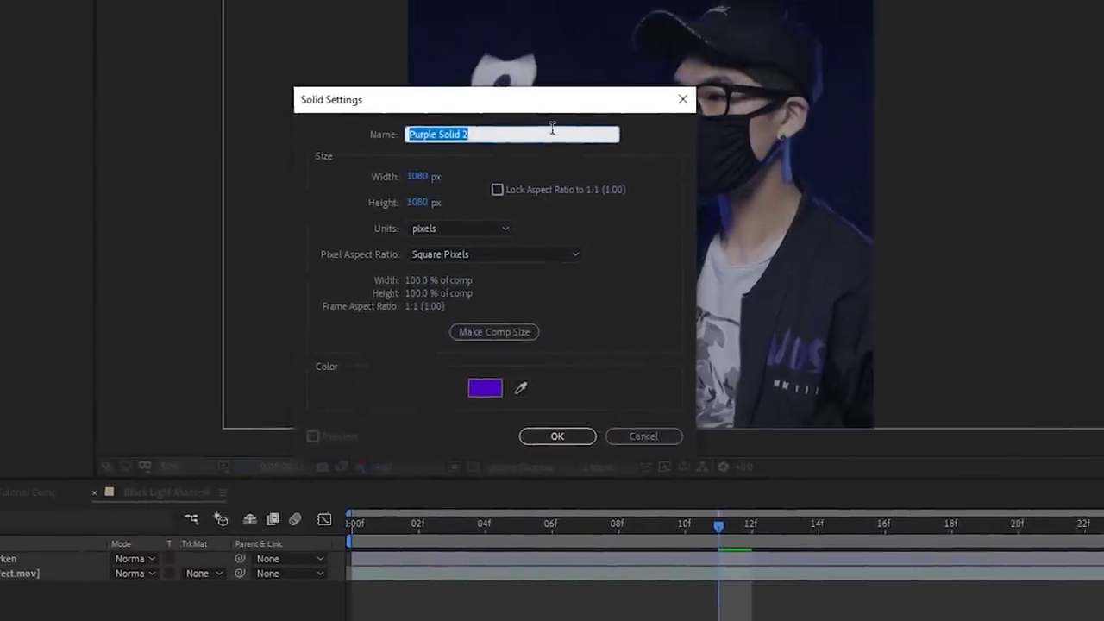
pyautogui.click(675, 299)
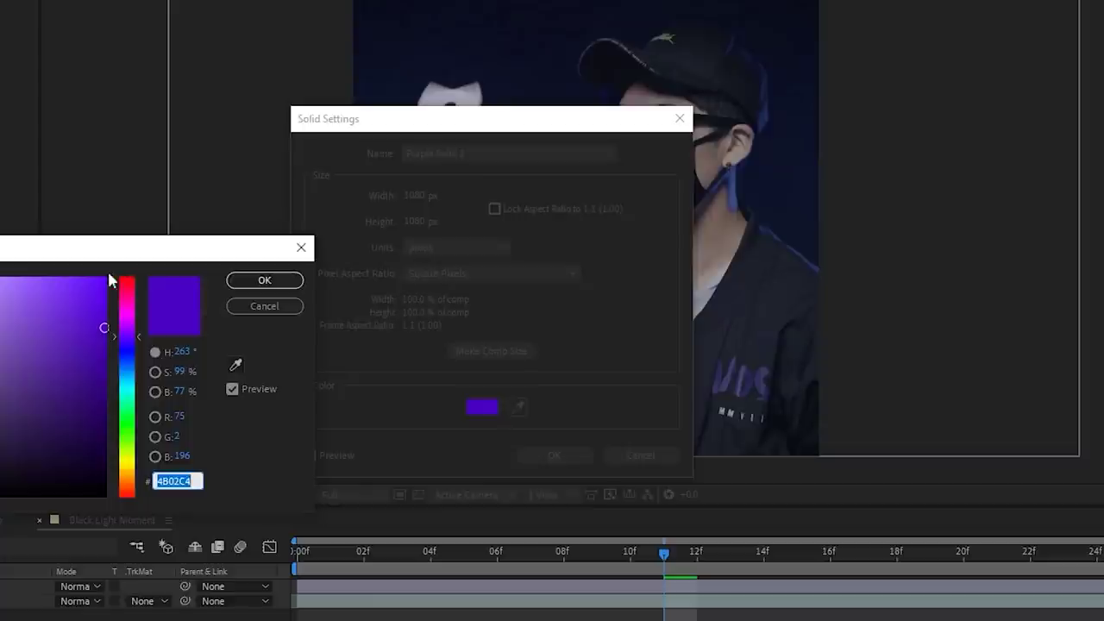
pyautogui.moveTo(274, 330); pyautogui.dragTo(313, 334)
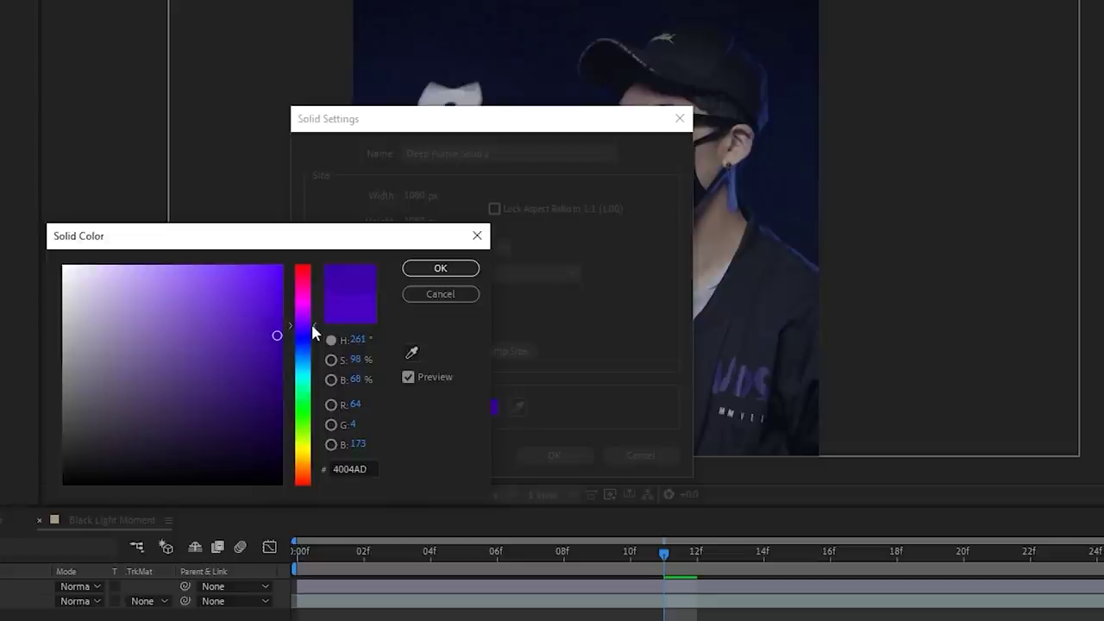
pyautogui.click(438, 272)
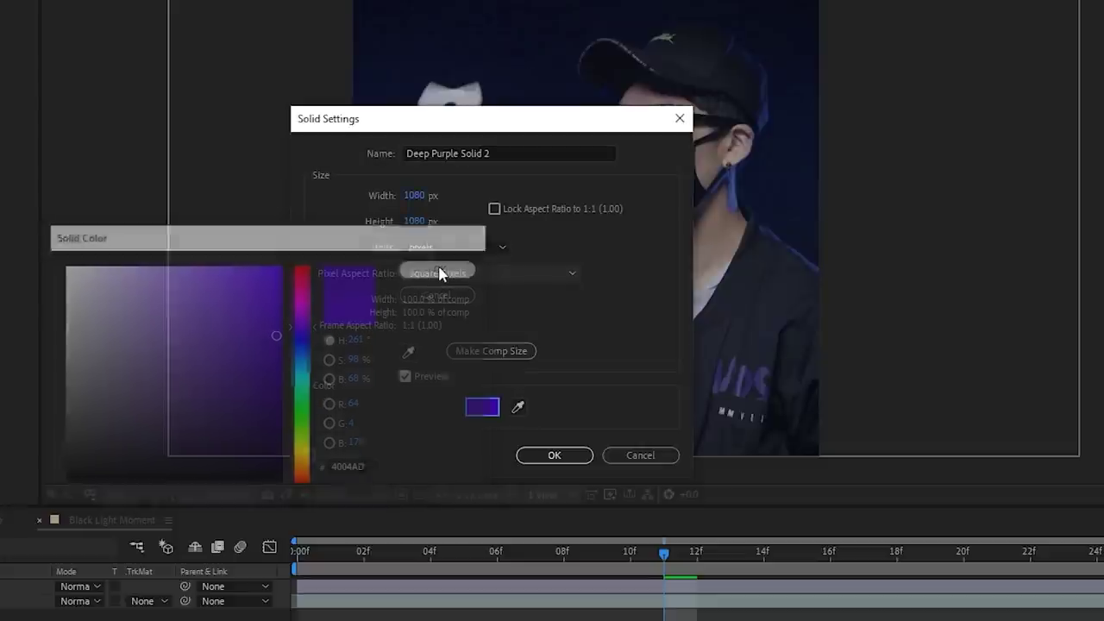
pyautogui.click(566, 455)
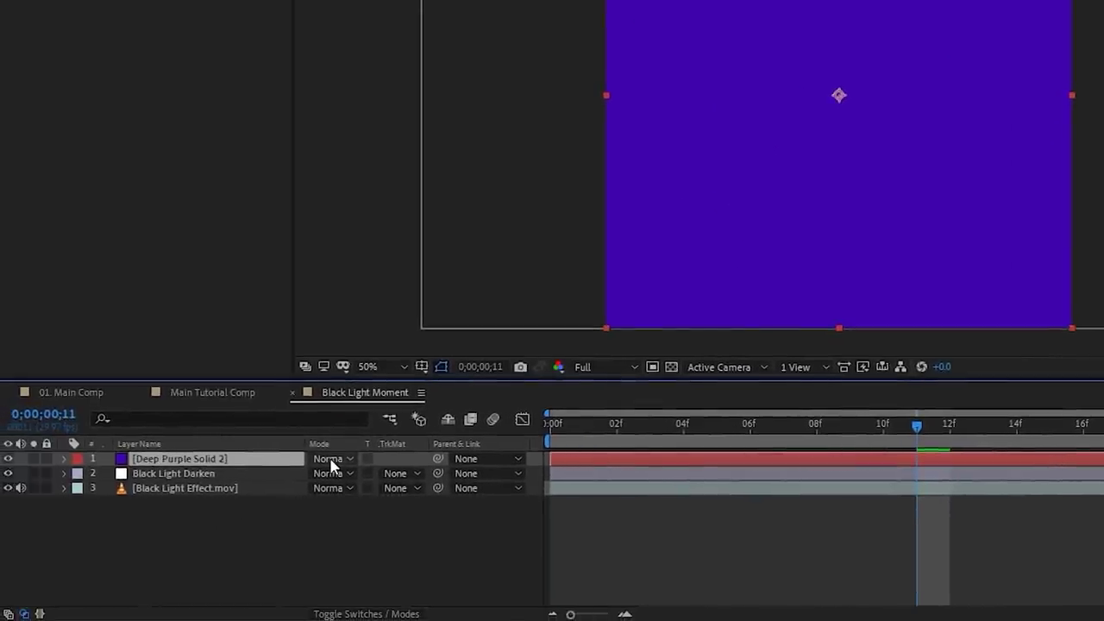
# Set the purple solid's blending mode to Vivid Light and its opacity to 35%
pyautogui.click(332, 458)
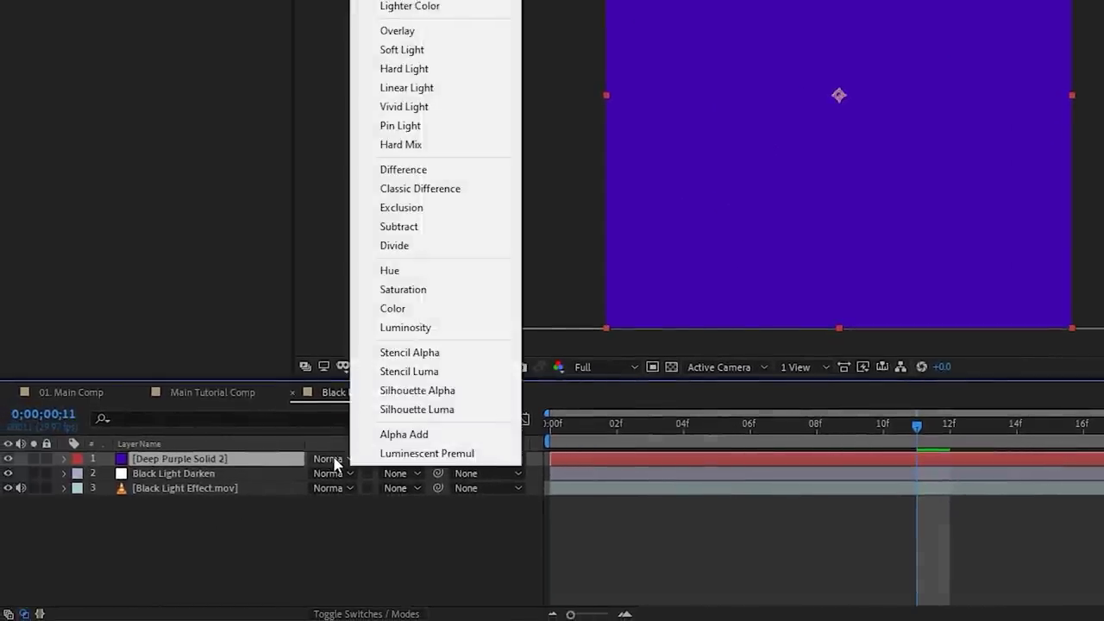
pyautogui.click(433, 107)
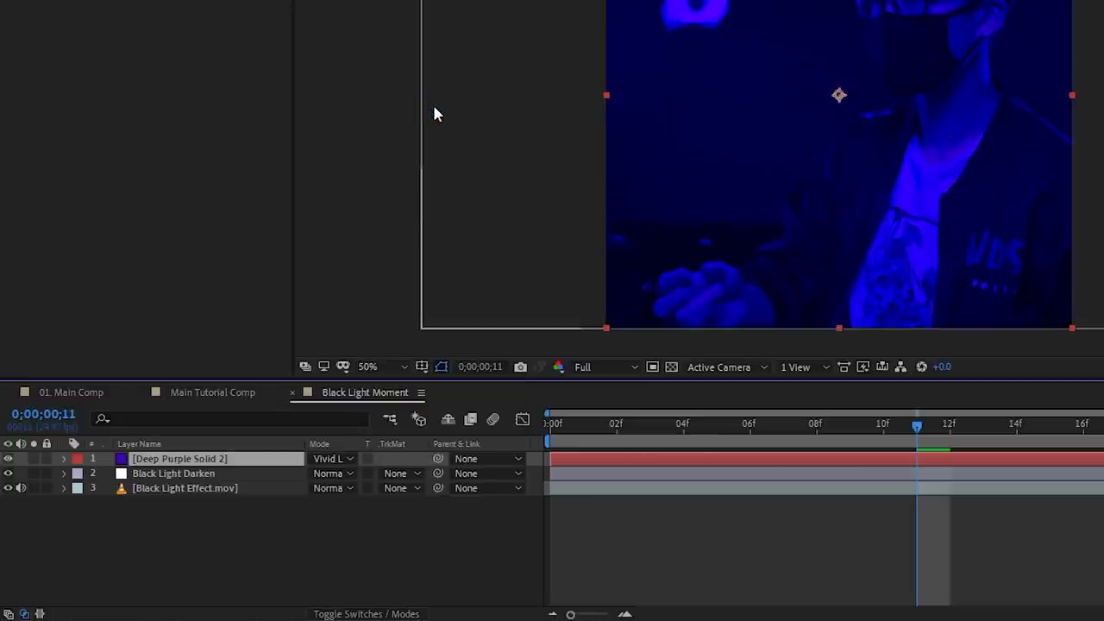
pyautogui.press('t')
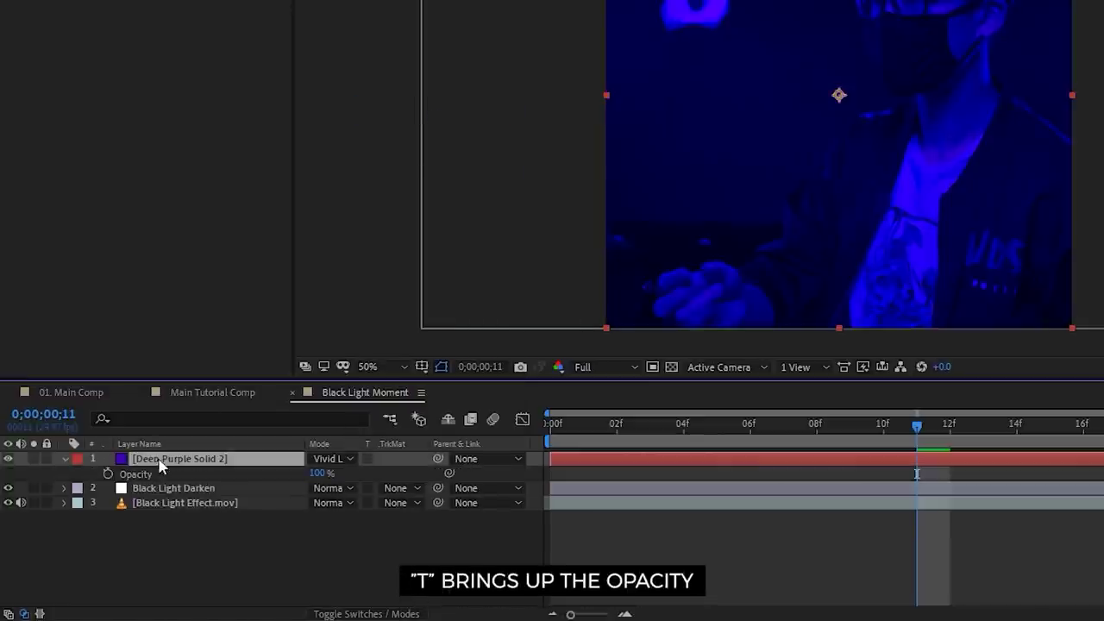
pyautogui.moveTo(318, 476); pyautogui.dragTo(252, 470)
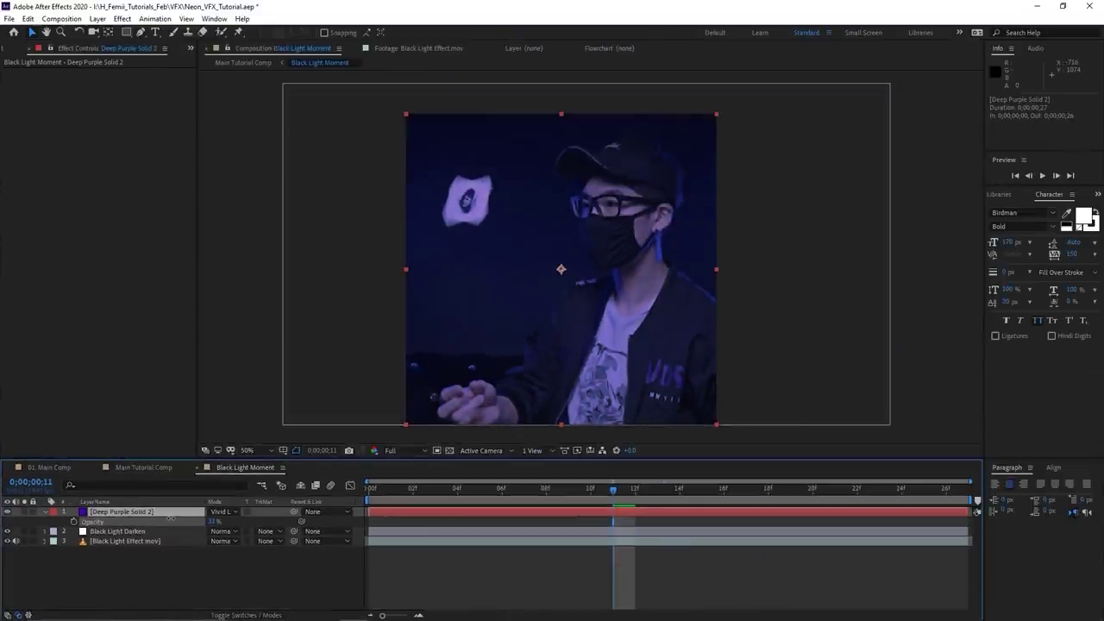
pyautogui.click(216, 521)
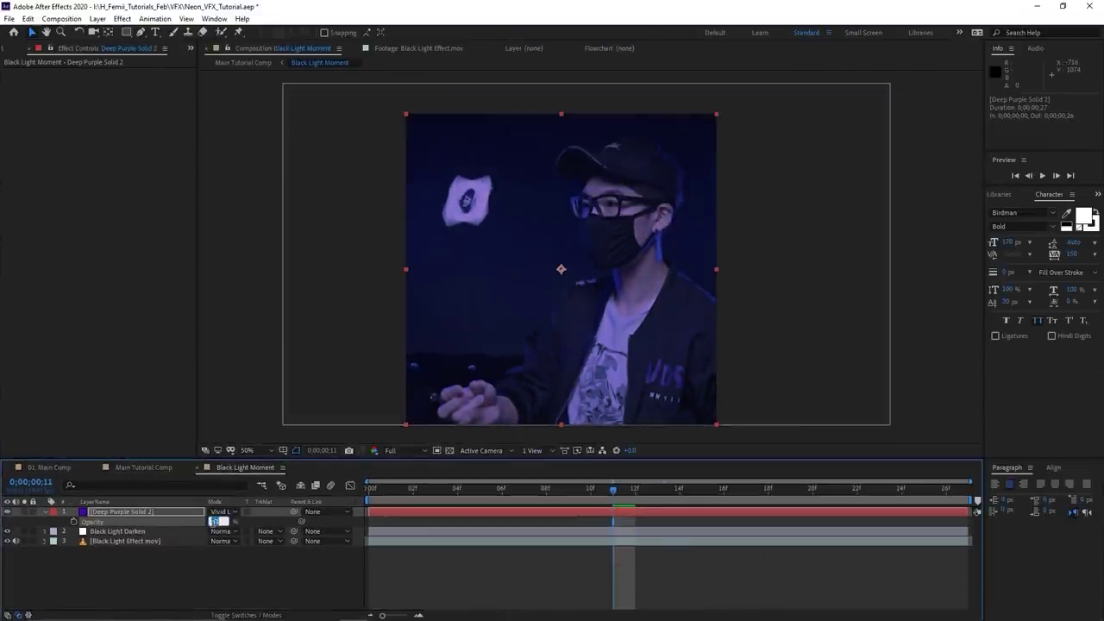
pyautogui.click(257, 573)
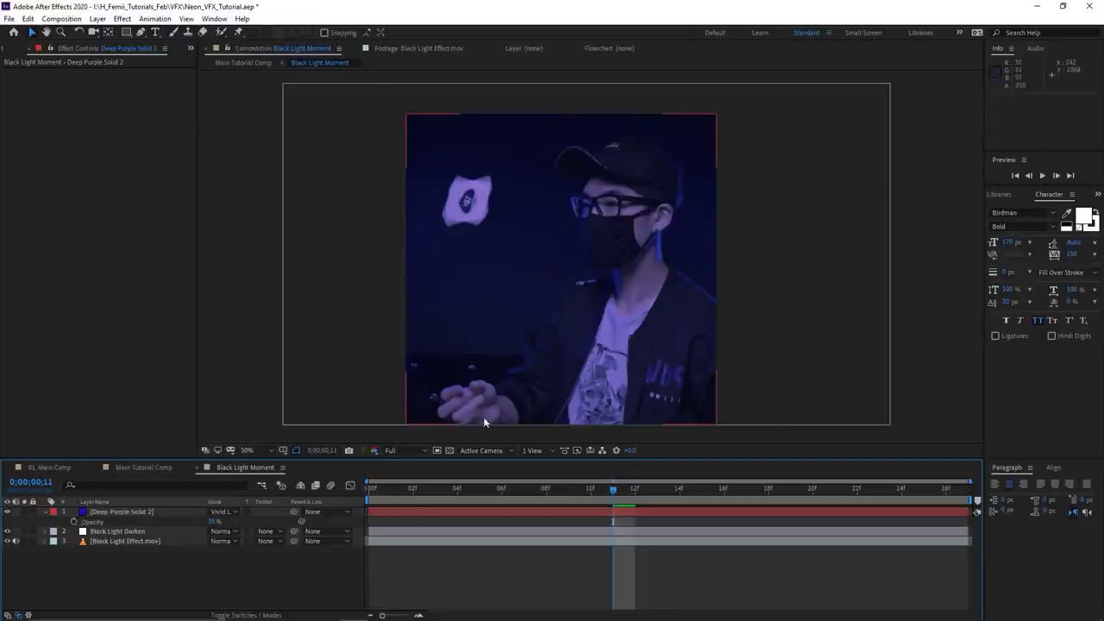
# Apply a Curves effect to Black Light Darken and pull the RGB curve's white point, highlights, midtones and shadows down to darken the image
pyautogui.click(133, 532)
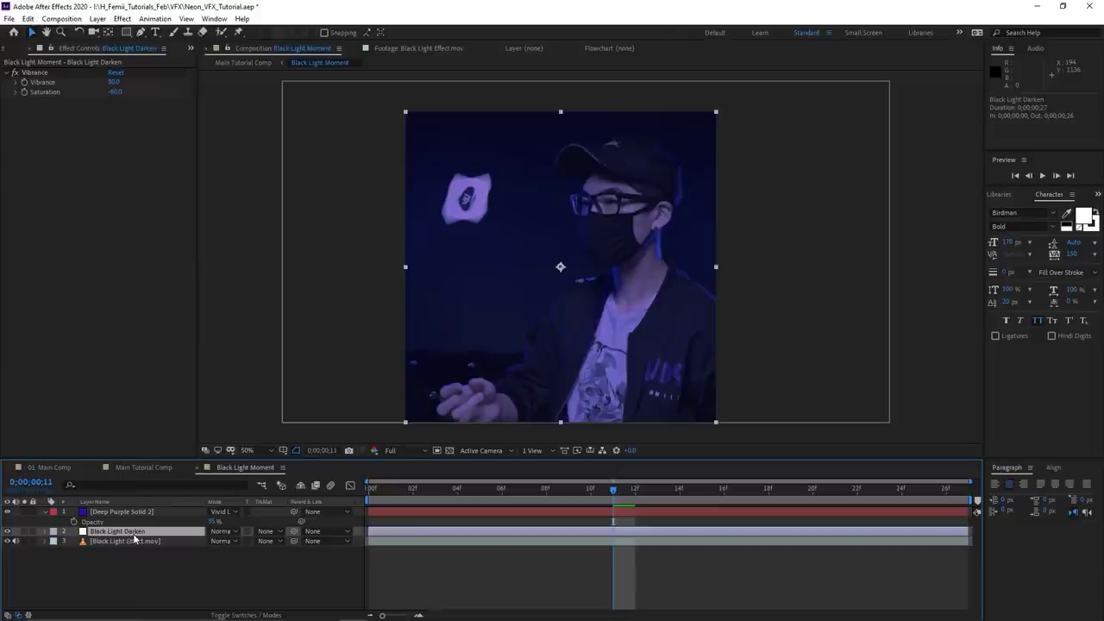
pyautogui.hotkey('ctrl', 'space')
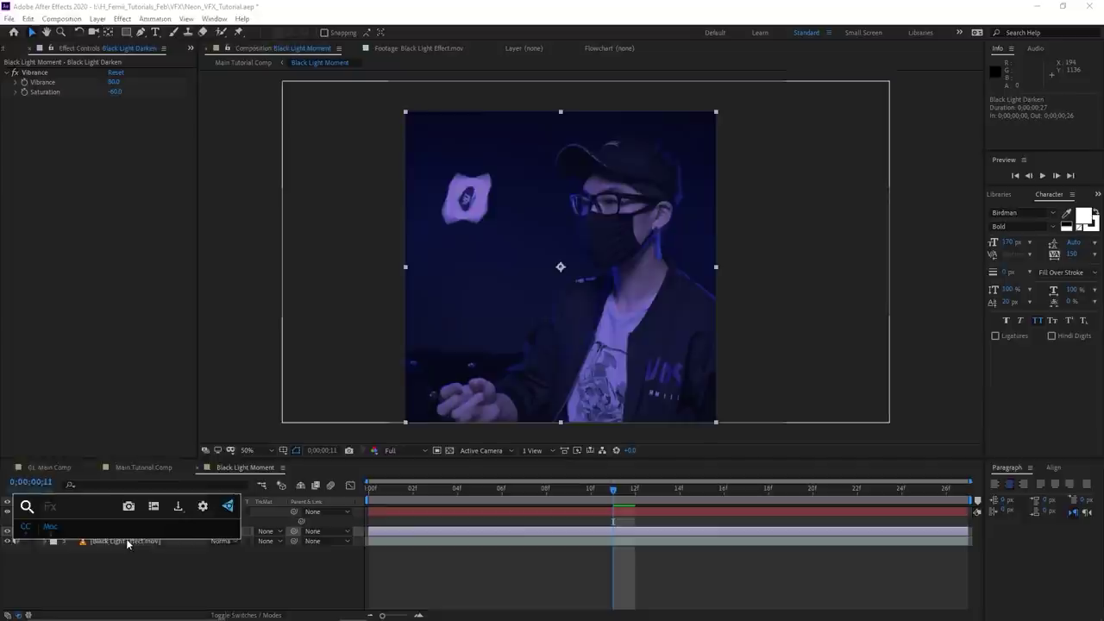
pyautogui.write('curves')
pyautogui.click(116, 508)
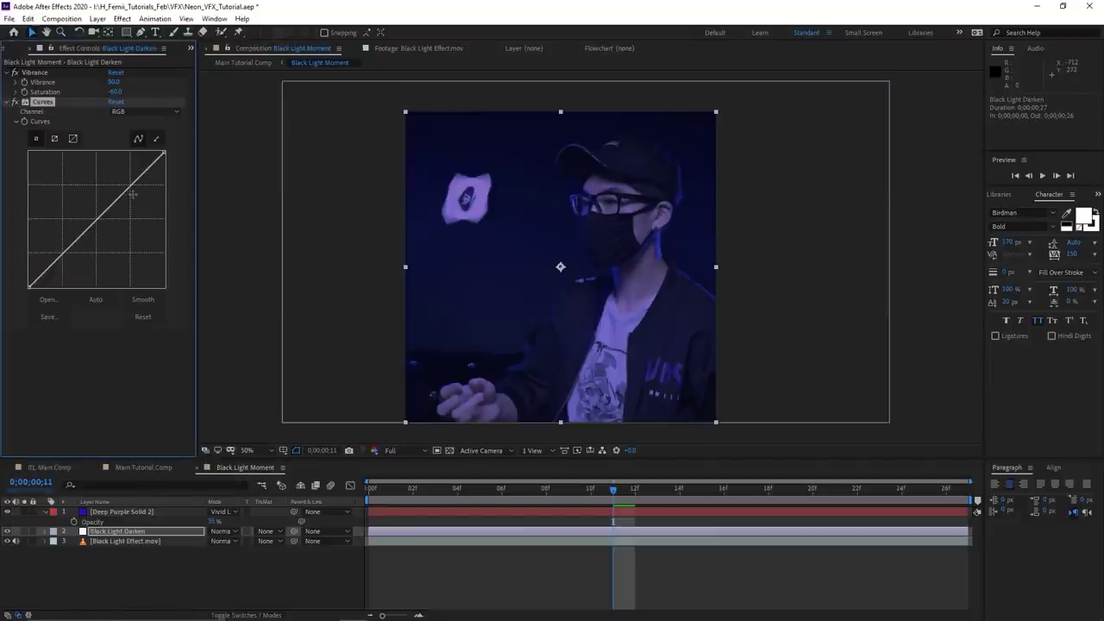
pyautogui.moveTo(130, 188); pyautogui.dragTo(129, 186)
pyautogui.moveTo(79, 235); pyautogui.dragTo(78, 239)
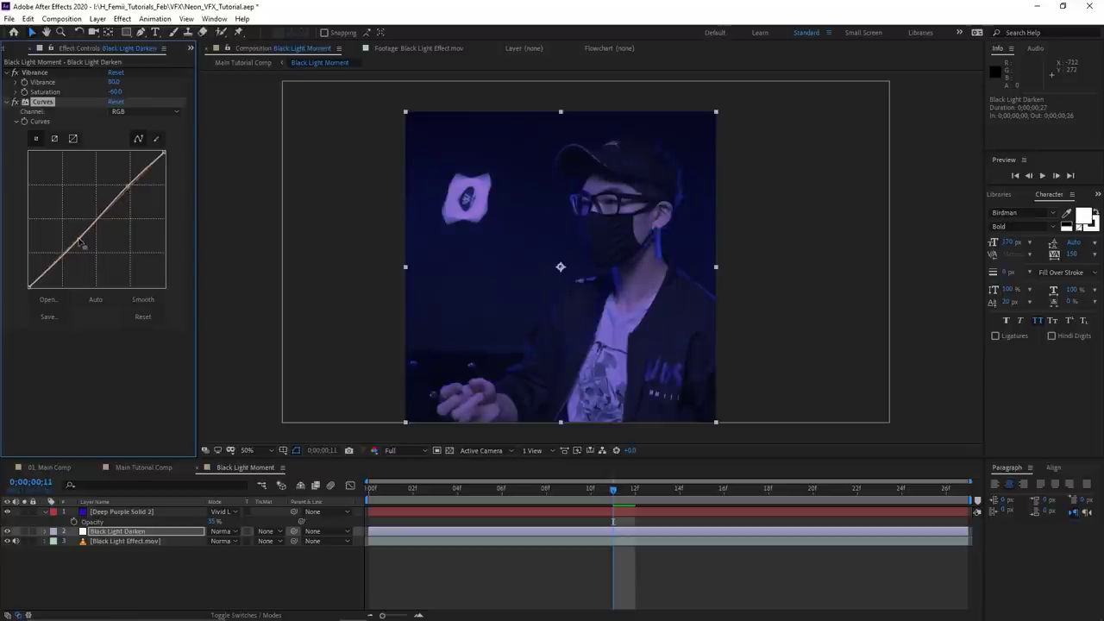
pyautogui.moveTo(45, 272); pyautogui.dragTo(44, 274)
pyautogui.moveTo(129, 186); pyautogui.dragTo(131, 190)
pyautogui.moveTo(163, 153); pyautogui.dragTo(137, 197)
pyautogui.moveTo(79, 239)
pyautogui.mouseDown()
pyautogui.moveTo(82, 250)
pyautogui.moveTo(81, 241)
pyautogui.mouseUp()
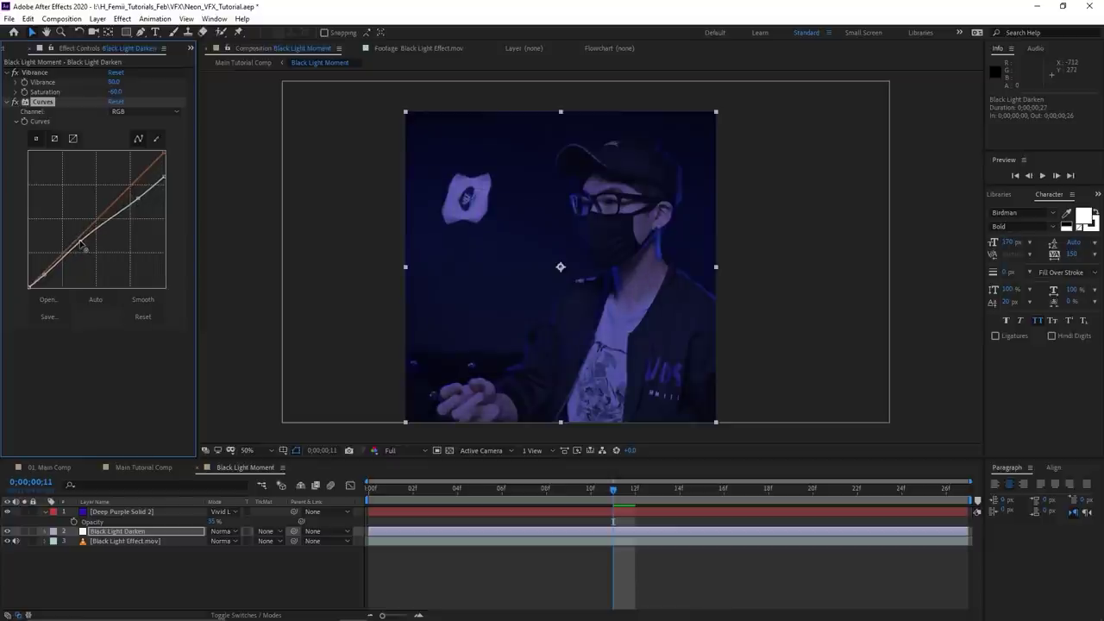
pyautogui.moveTo(44, 274); pyautogui.dragTo(44, 276)
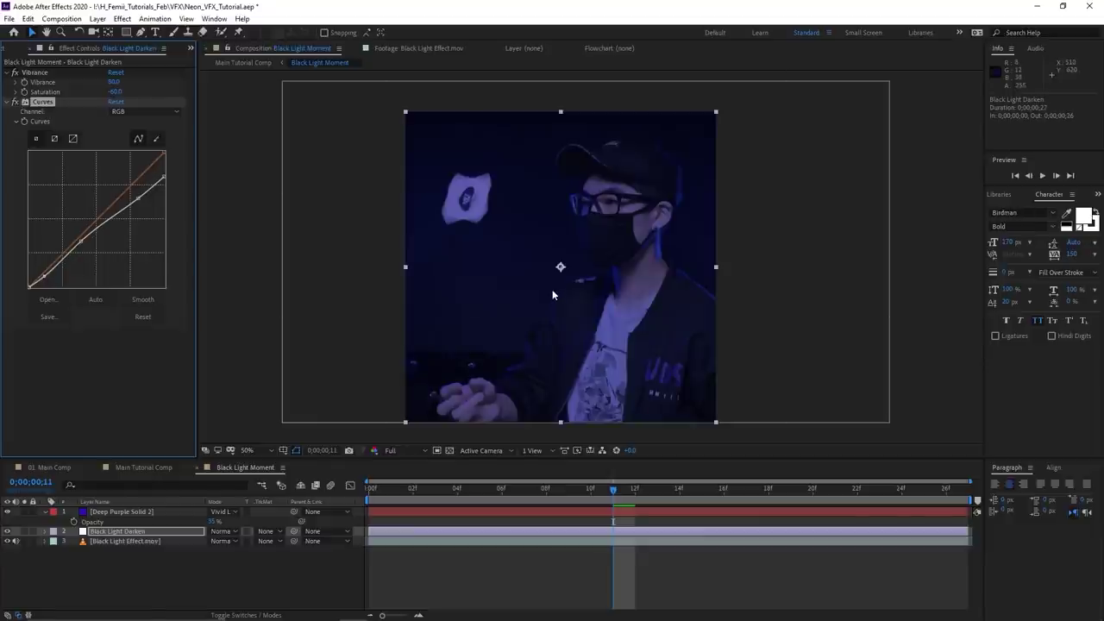
# Collapse the purple solid's opacity property in the timeline and deselect all layers
pyautogui.scroll(-1, 624, 247)
pyautogui.scroll(1, 583, 249)
pyautogui.moveTo(583, 249); pyautogui.dragTo(538, 246)
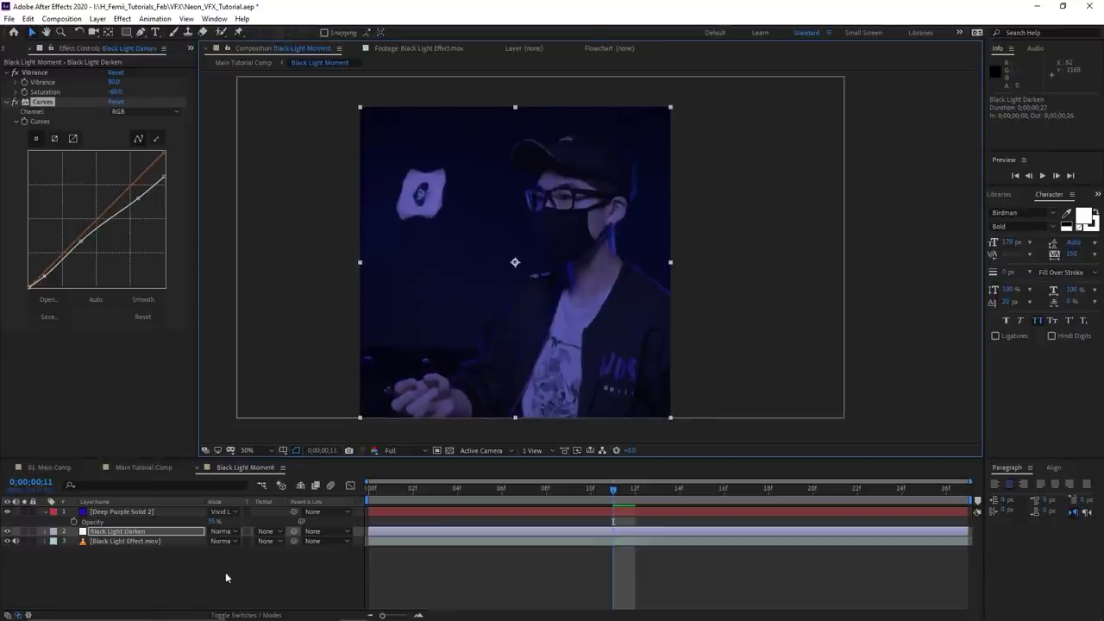
pyautogui.click(50, 514)
pyautogui.click(117, 551)
pyautogui.click(45, 519)
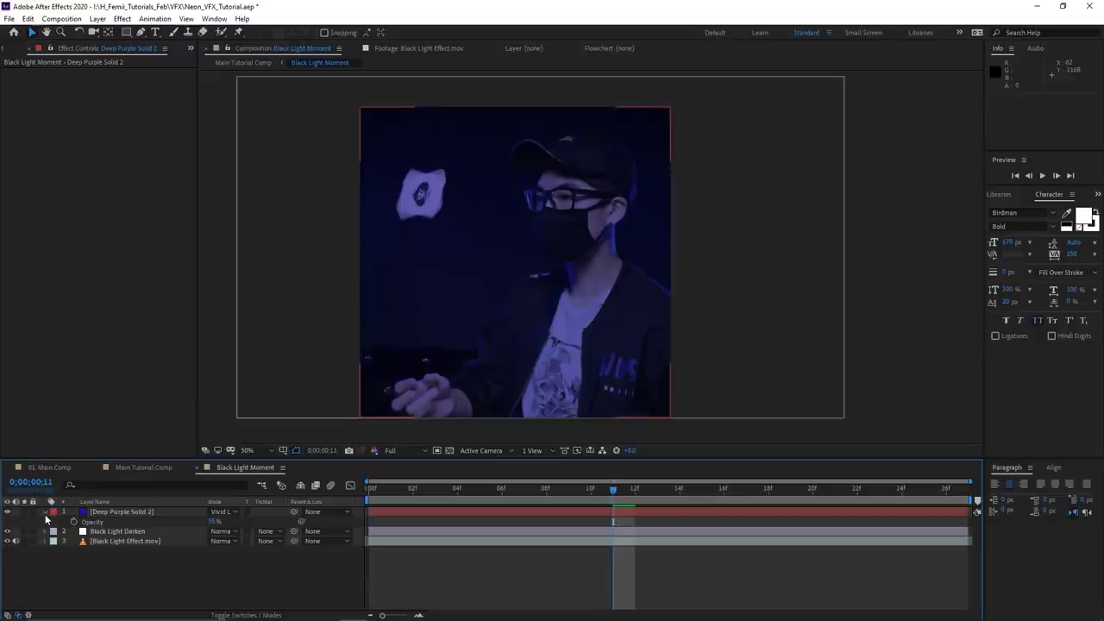
pyautogui.click(44, 512)
pyautogui.click(94, 559)
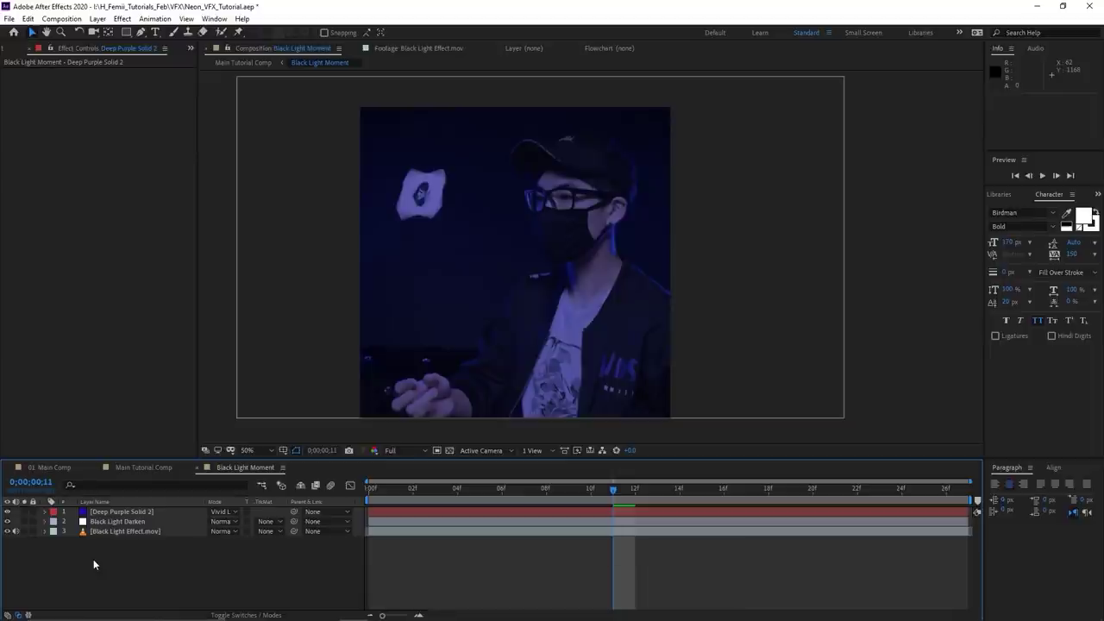
# Examine the finished neon black light look around 0;00;02;08 in 01. Main Comp, and return to the Black Light Moment comp
pyautogui.click(180, 561)
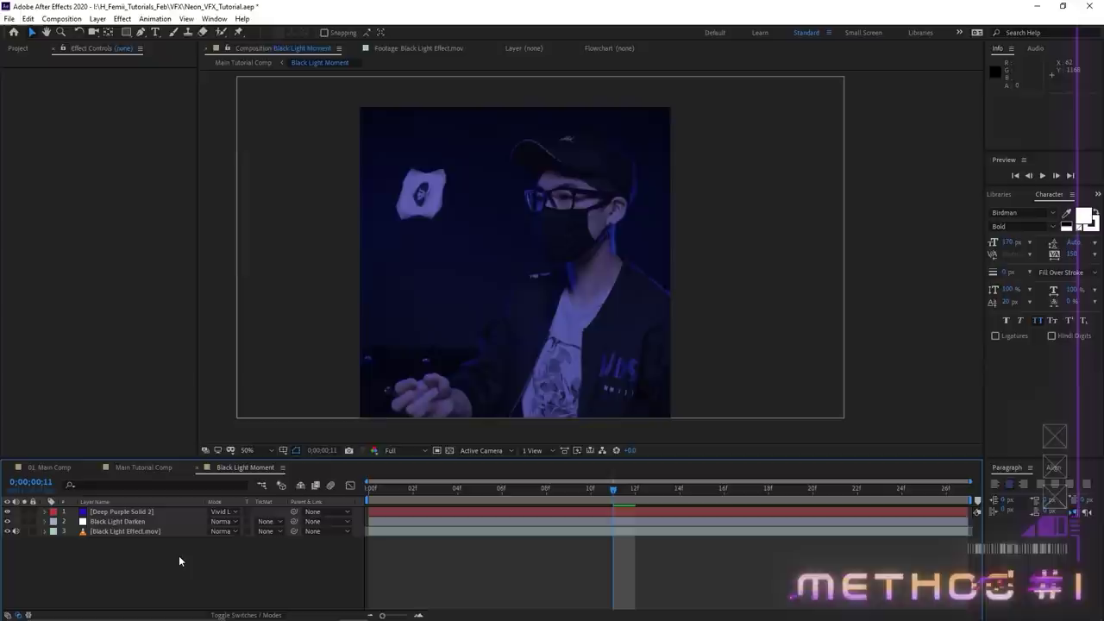
pyautogui.click(54, 467)
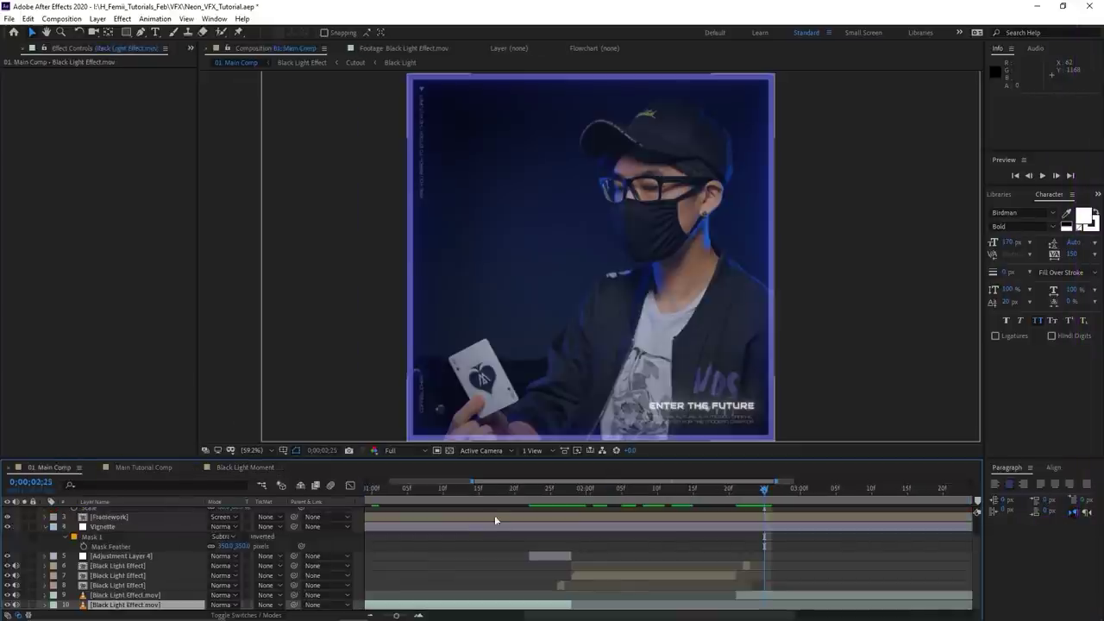
pyautogui.moveTo(649, 494)
pyautogui.mouseDown()
pyautogui.moveTo(612, 494)
pyautogui.moveTo(643, 494)
pyautogui.mouseUp()
pyautogui.moveTo(605, 275); pyautogui.dragTo(570, 301)
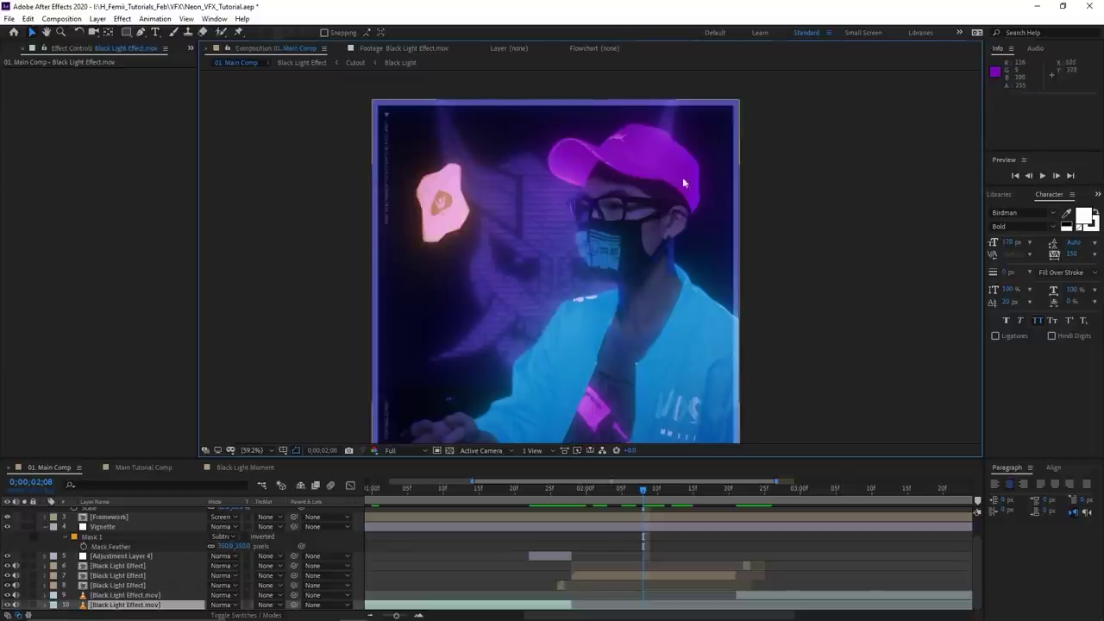
pyautogui.scroll(-1, 416, 437)
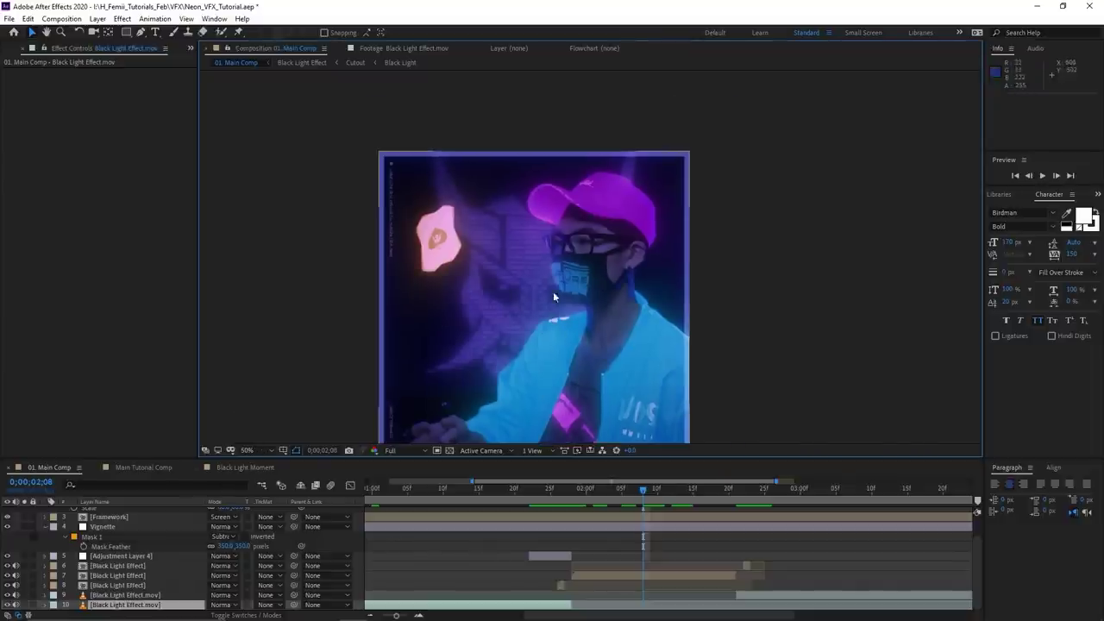
pyautogui.scroll(2, 591, 267)
pyautogui.scroll(-2, 595, 319)
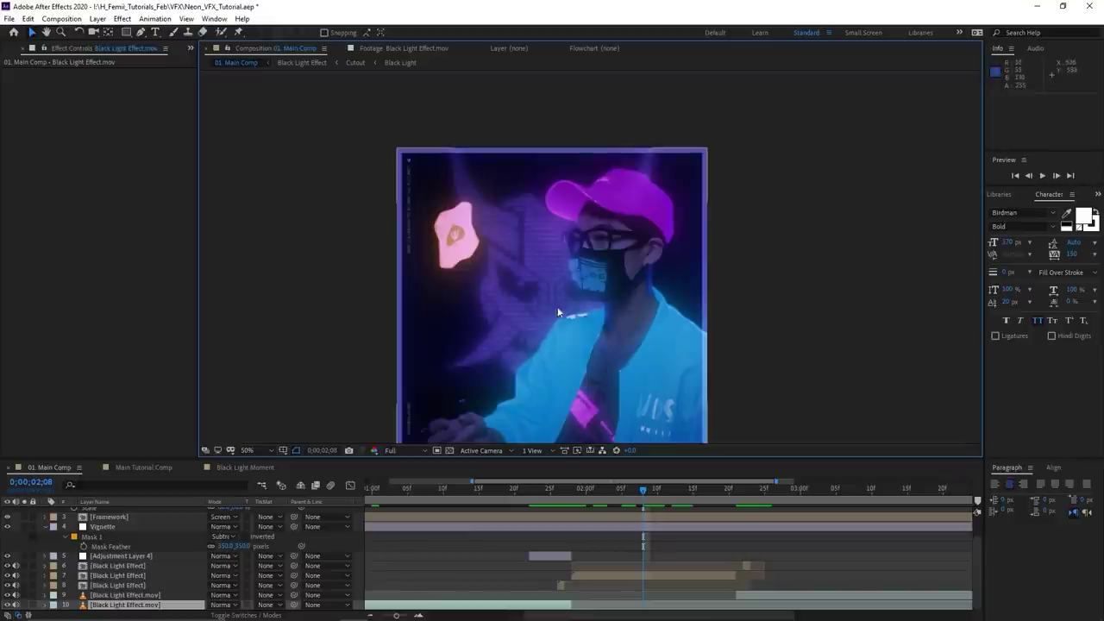
pyautogui.click(239, 468)
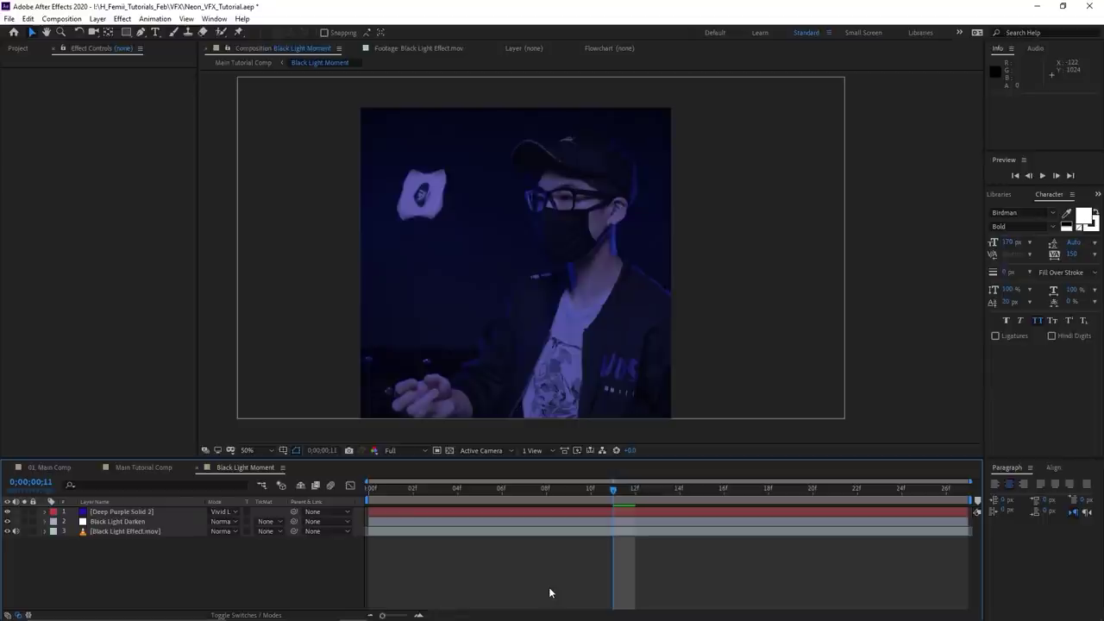
# Hide the Deep Purple Solid 2 and Black Light Darken layers and inspect the performer's outline in the original footage
pyautogui.moveTo(553, 495); pyautogui.dragTo(678, 494)
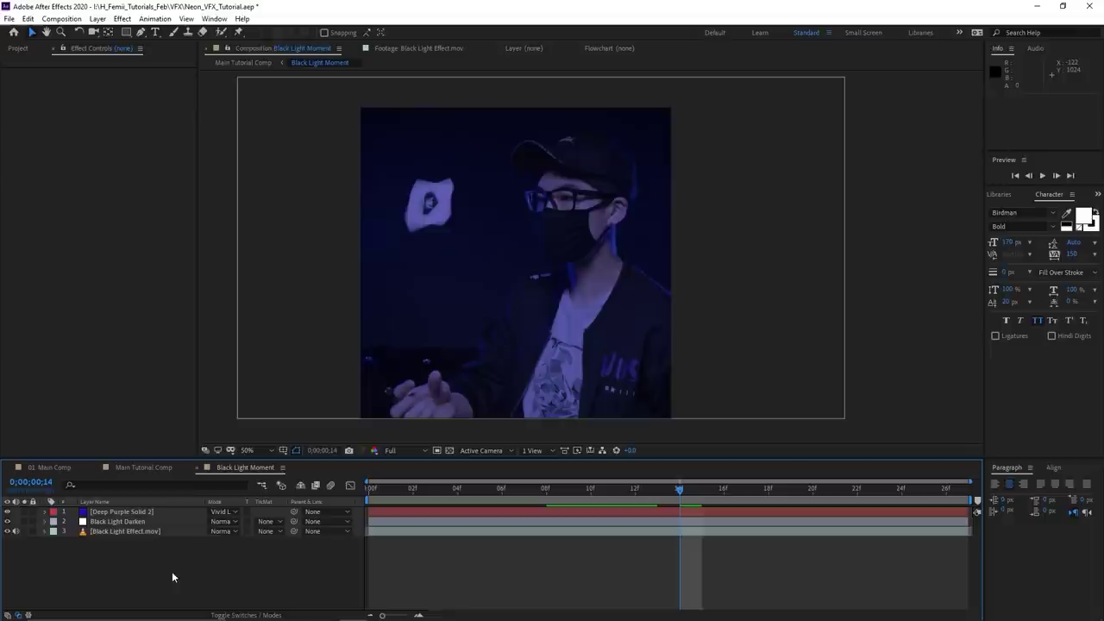
pyautogui.click(7, 522)
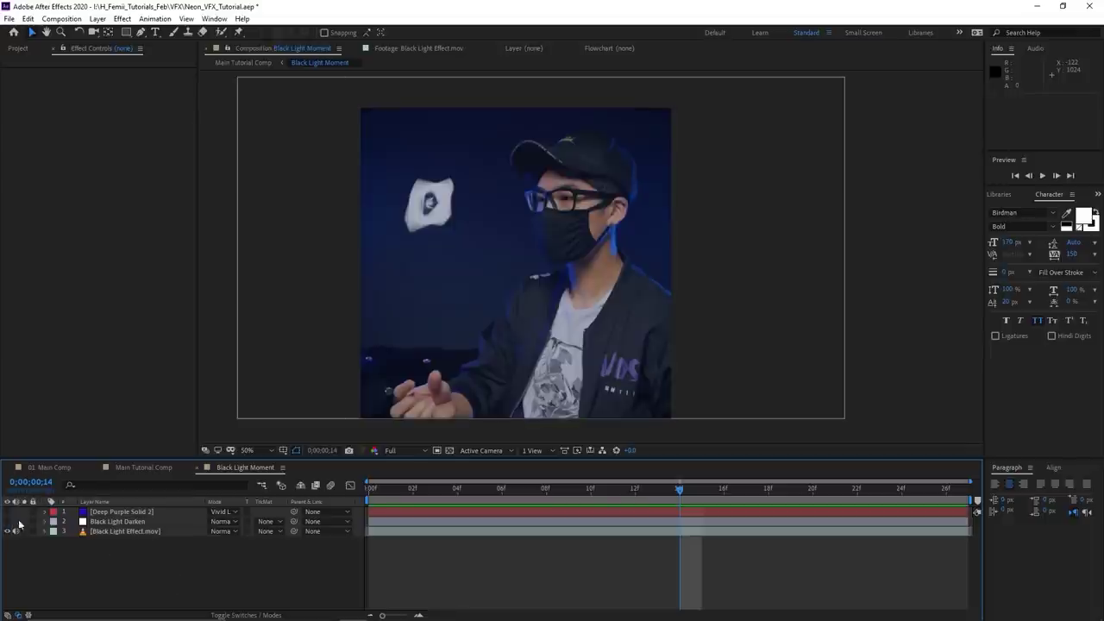
pyautogui.moveTo(641, 492)
pyautogui.mouseDown()
pyautogui.moveTo(613, 492)
pyautogui.moveTo(636, 491)
pyautogui.mouseUp()
pyautogui.scroll(2, 595, 256)
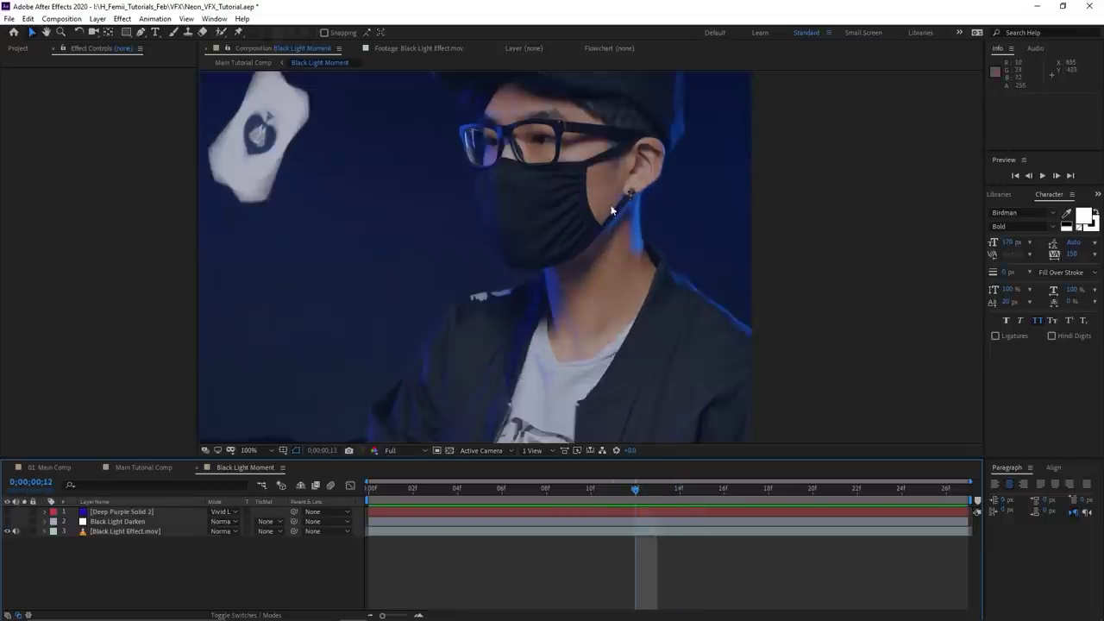
pyautogui.moveTo(610, 205); pyautogui.dragTo(597, 353)
pyautogui.moveTo(662, 490); pyautogui.dragTo(523, 491)
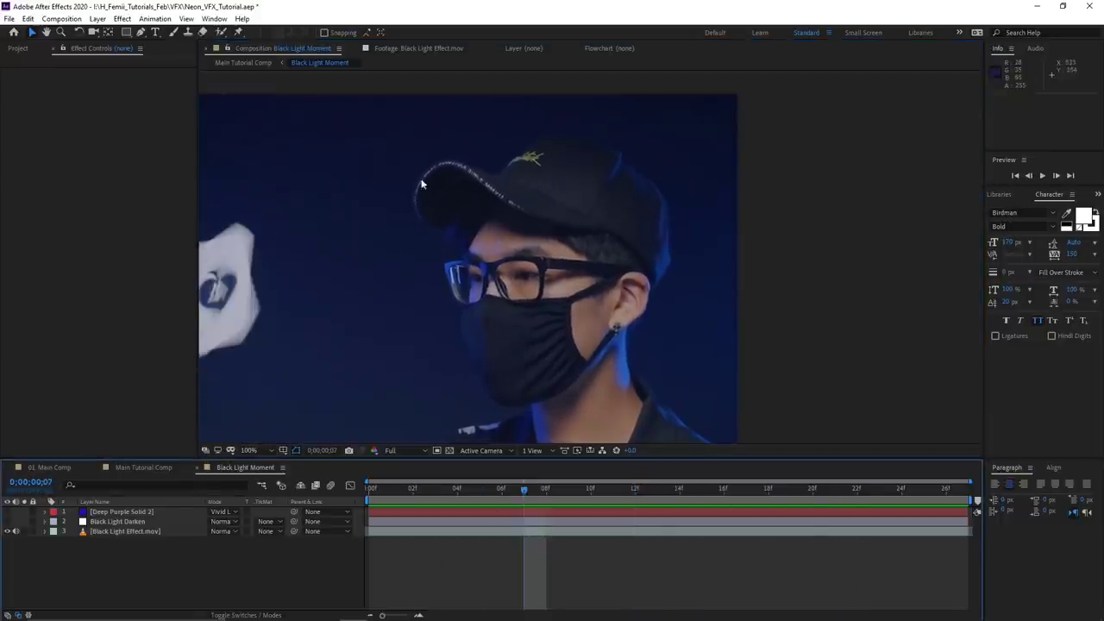
pyautogui.scroll(-2, 611, 164)
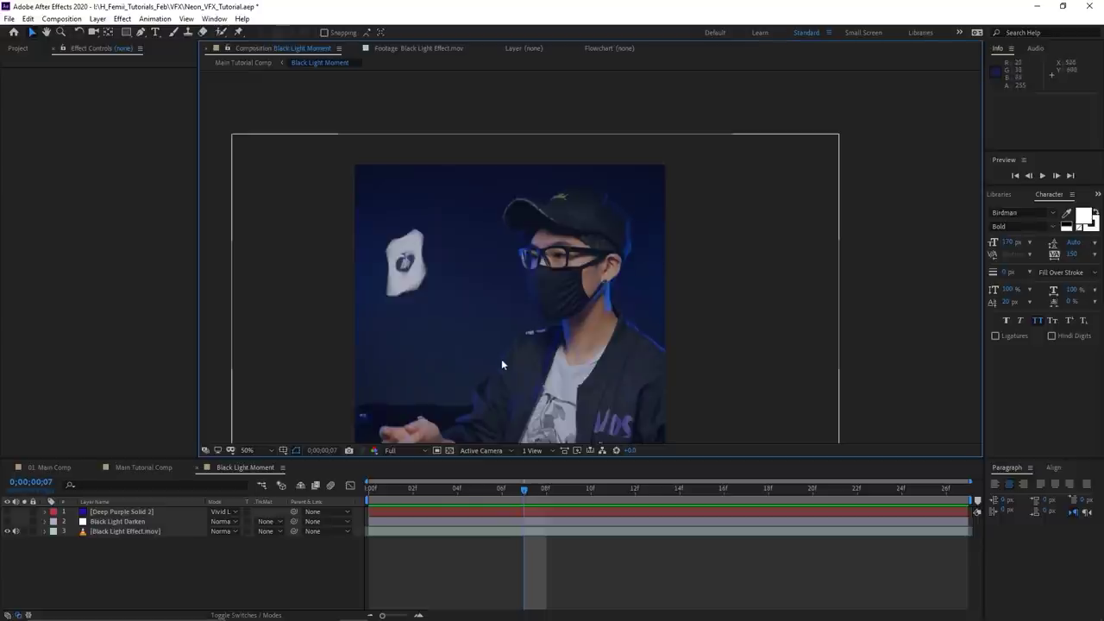
pyautogui.scroll(2, 501, 359)
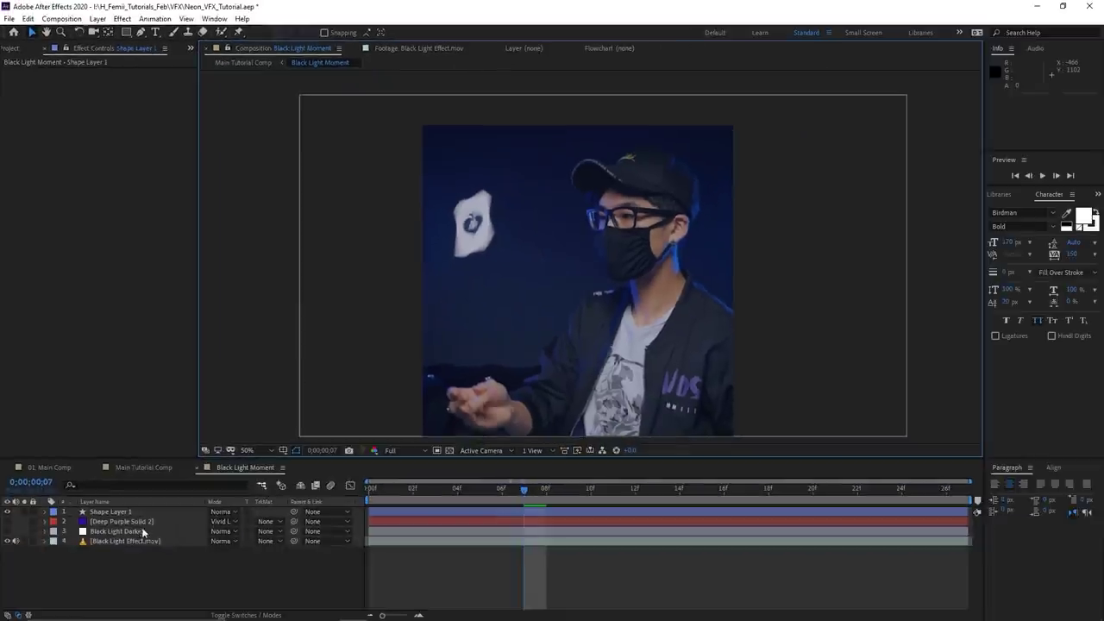
# With the Roto Brush tool active, duplicate the Black Light Effect.mov layer and rename the upper copy Roto
pyautogui.click(143, 539)
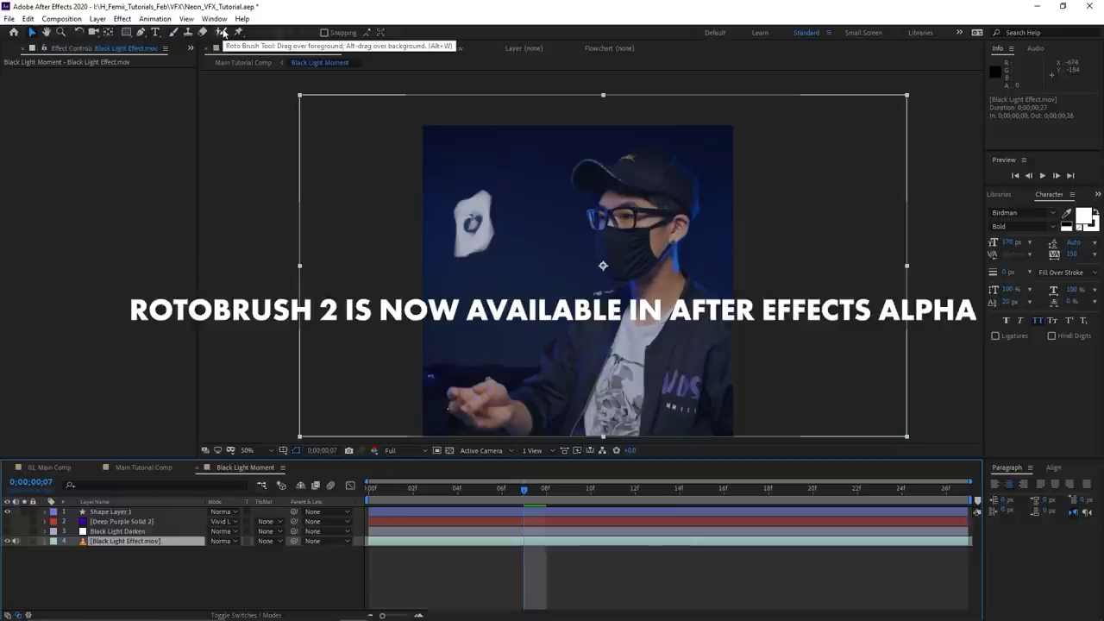
pyautogui.click(223, 32)
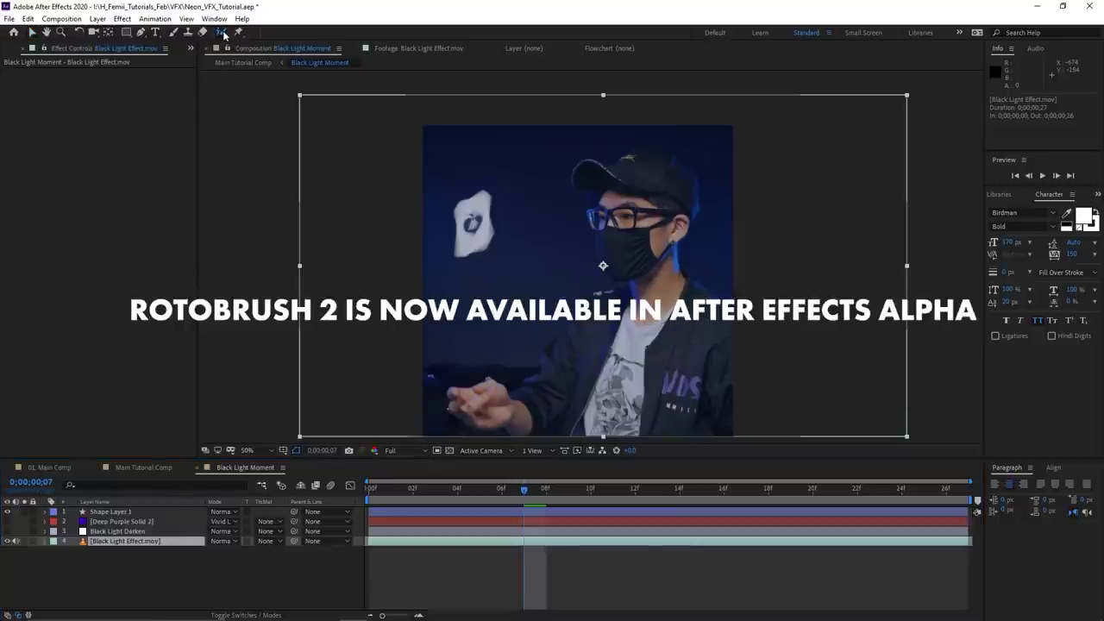
pyautogui.click(134, 540)
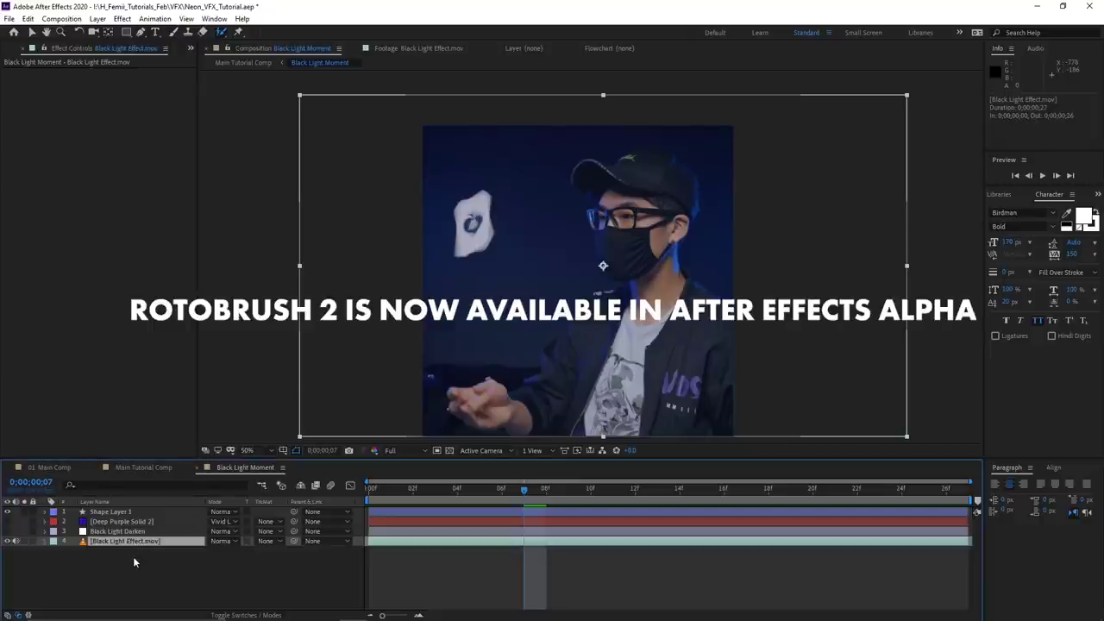
pyautogui.hotkey('ctrl', 'd')
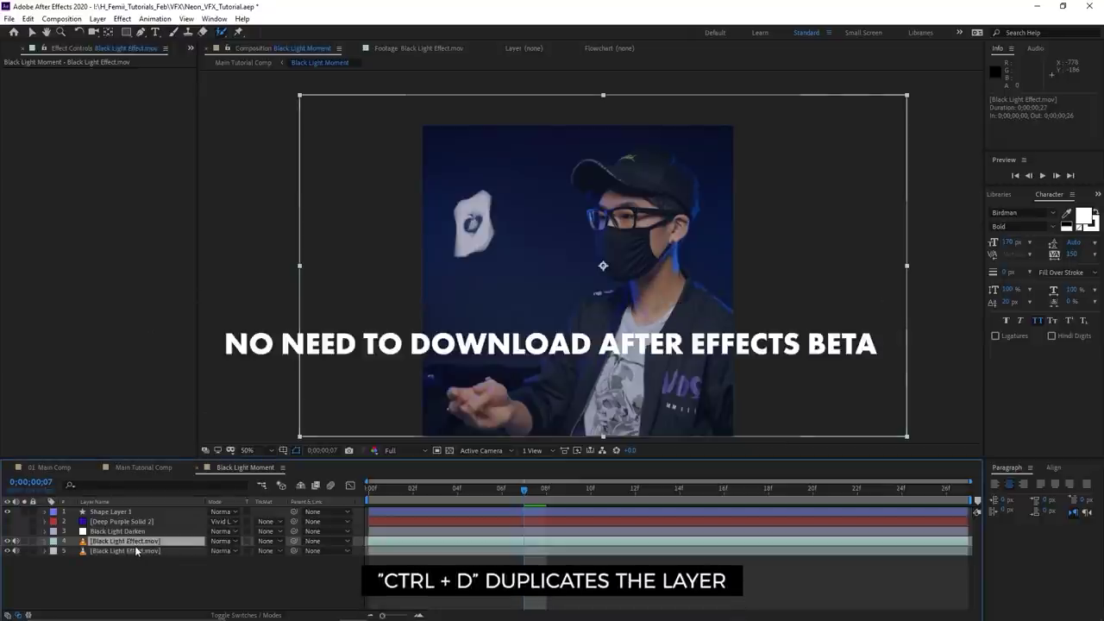
pyautogui.rightClick(139, 544)
pyautogui.click(162, 533)
pyautogui.write('Roto')
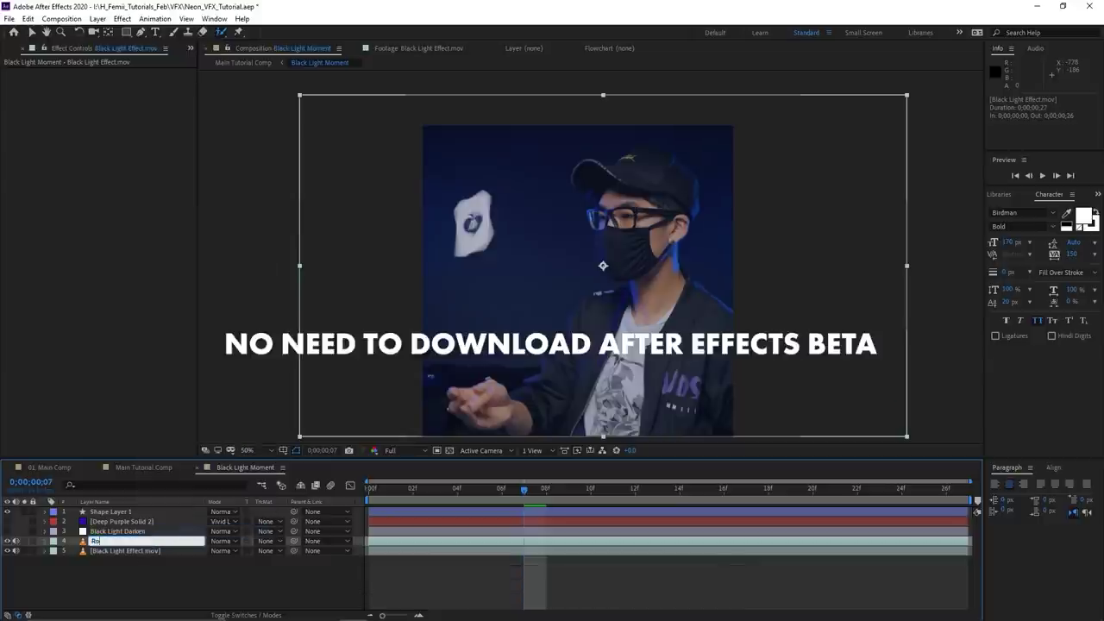
pyautogui.press('Return')
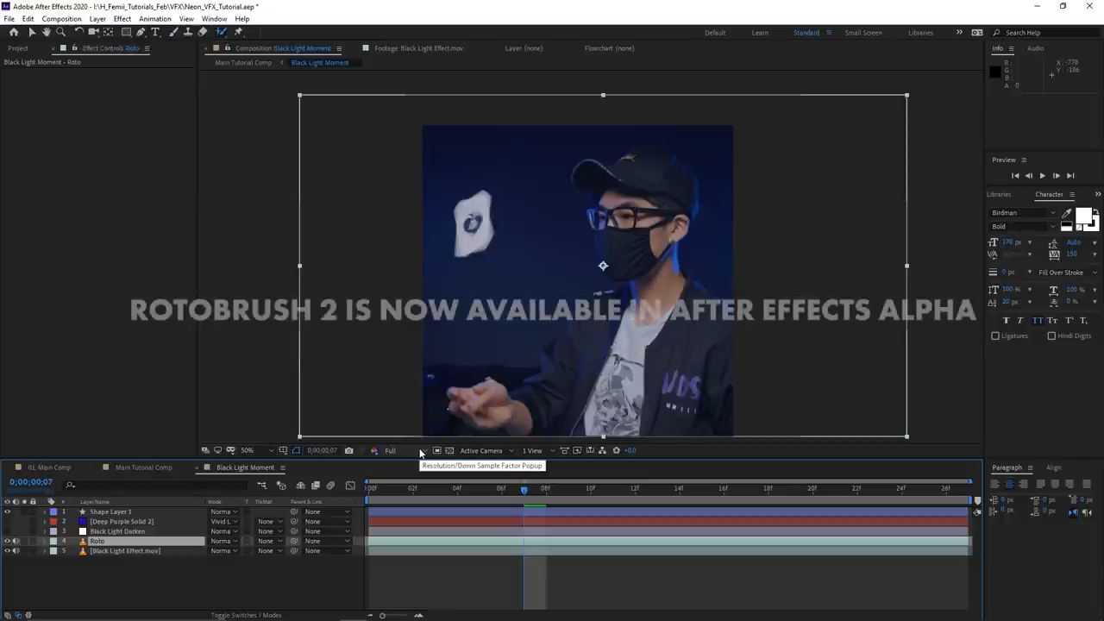
# Open the Roto layer in its own viewer and paint a Roto Brush foreground selection over the performer's head, mask and neck
pyautogui.doubleClick(474, 541)
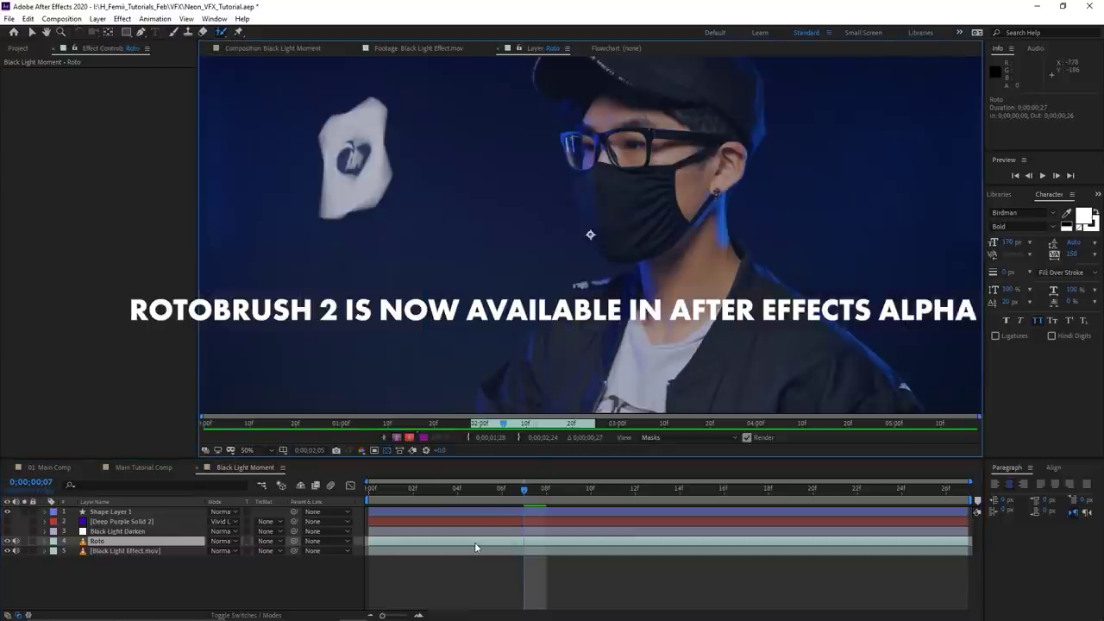
pyautogui.moveTo(590, 235); pyautogui.dragTo(522, 312)
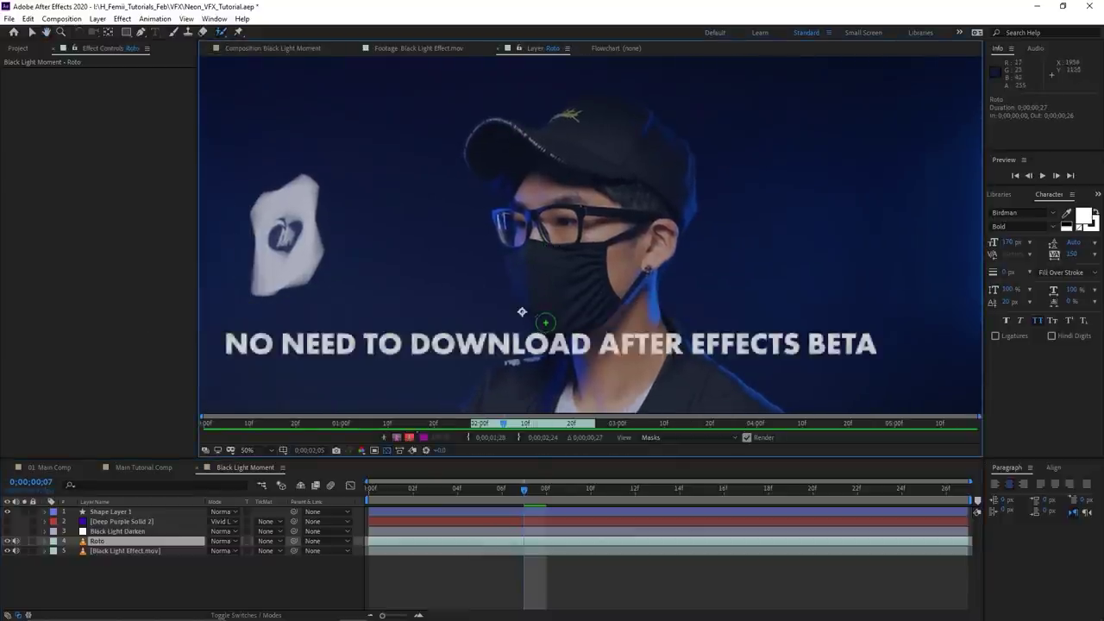
pyautogui.moveTo(550, 319)
pyautogui.mouseDown()
pyautogui.moveTo(517, 233)
pyautogui.moveTo(527, 158)
pyautogui.moveTo(486, 143)
pyautogui.moveTo(532, 148)
pyautogui.moveTo(586, 112)
pyautogui.moveTo(649, 141)
pyautogui.moveTo(680, 194)
pyautogui.moveTo(654, 244)
pyautogui.moveTo(645, 304)
pyautogui.moveTo(609, 351)
pyautogui.mouseUp()
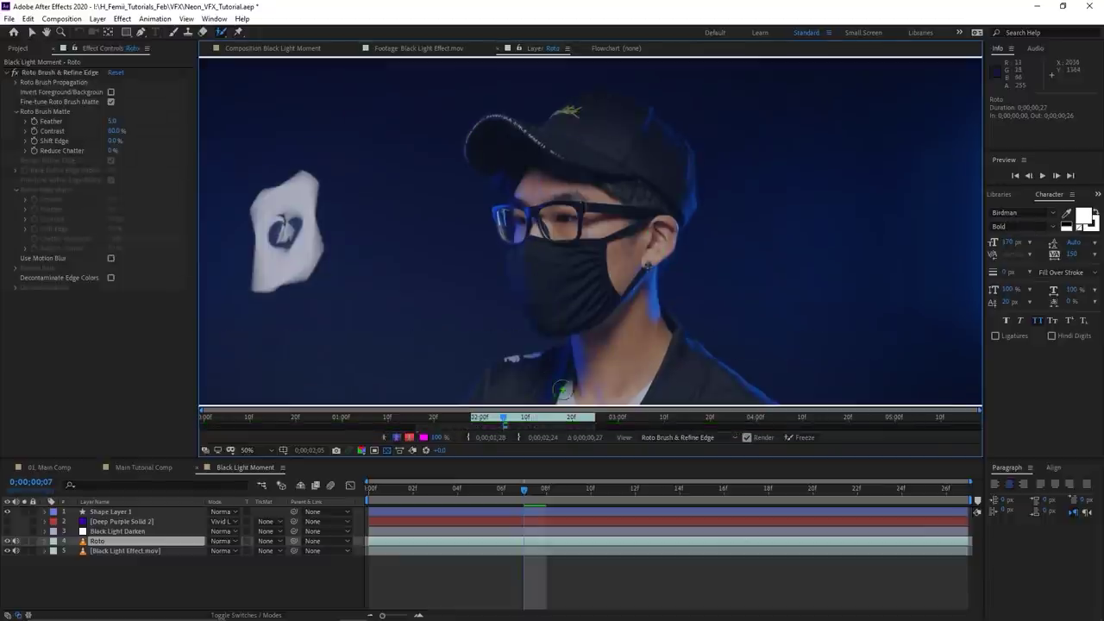
pyautogui.moveTo(594, 185)
pyautogui.mouseDown()
pyautogui.moveTo(581, 175)
pyautogui.moveTo(576, 190)
pyautogui.mouseUp()
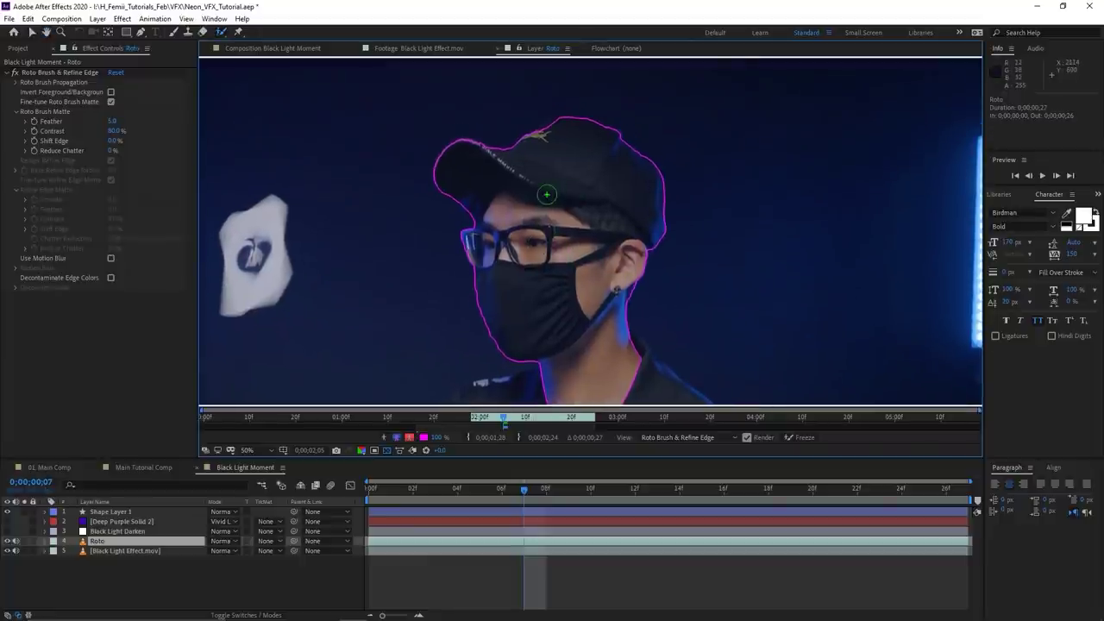
# Trace the cap, glasses, mask and neck edges of the selection with the Refine Edge tool
pyautogui.click(222, 32)
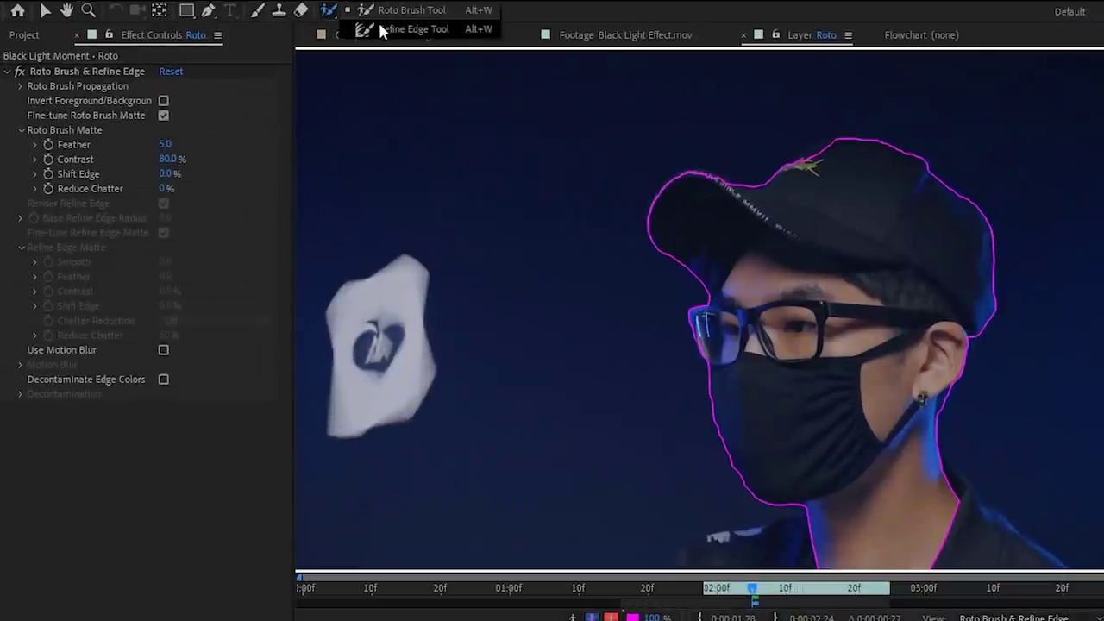
pyautogui.click(380, 27)
pyautogui.moveTo(641, 185)
pyautogui.mouseDown()
pyautogui.moveTo(734, 197)
pyautogui.moveTo(834, 162)
pyautogui.moveTo(890, 191)
pyautogui.mouseUp()
pyautogui.moveTo(944, 248)
pyautogui.mouseDown()
pyautogui.moveTo(943, 356)
pyautogui.moveTo(955, 337)
pyautogui.moveTo(898, 465)
pyautogui.moveTo(917, 537)
pyautogui.mouseUp()
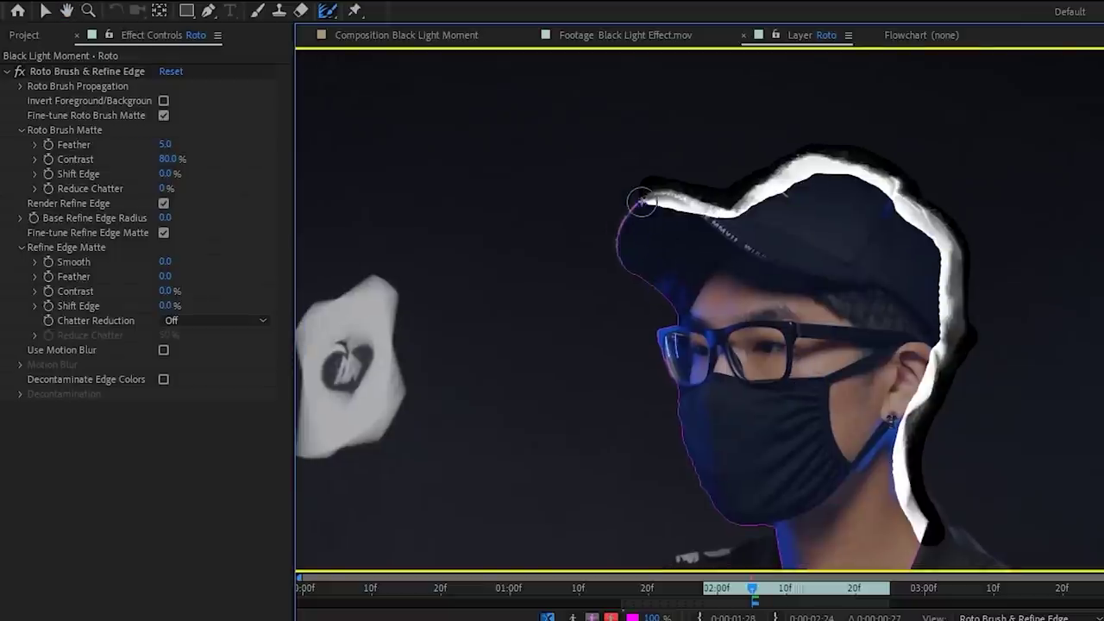
pyautogui.moveTo(641, 202)
pyautogui.mouseDown()
pyautogui.moveTo(621, 240)
pyautogui.moveTo(669, 320)
pyautogui.moveTo(688, 456)
pyautogui.moveTo(728, 513)
pyautogui.moveTo(785, 525)
pyautogui.mouseUp()
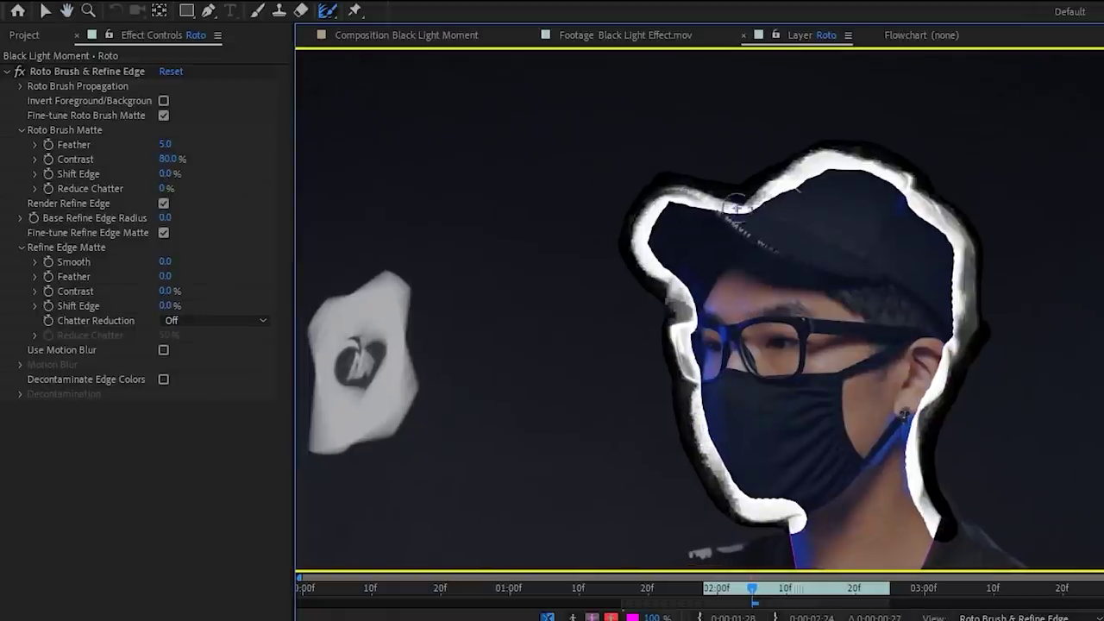
pyautogui.moveTo(879, 237); pyautogui.dragTo(860, 177)
pyautogui.scroll(-2, 879, 275)
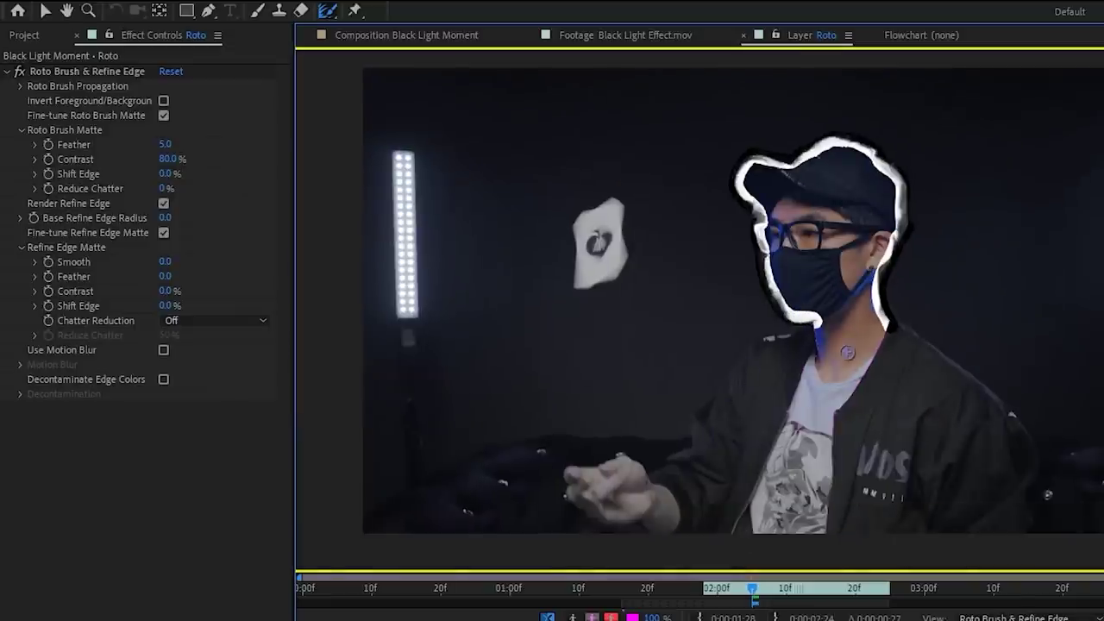
pyautogui.scroll(2, 847, 353)
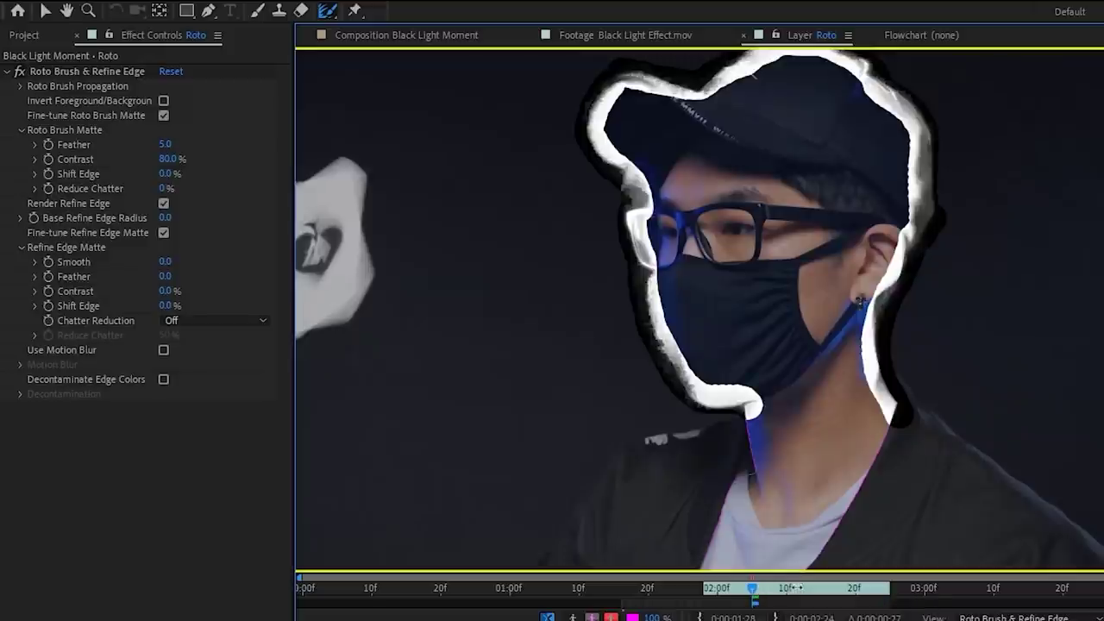
pyautogui.moveTo(850, 431); pyautogui.dragTo(860, 382)
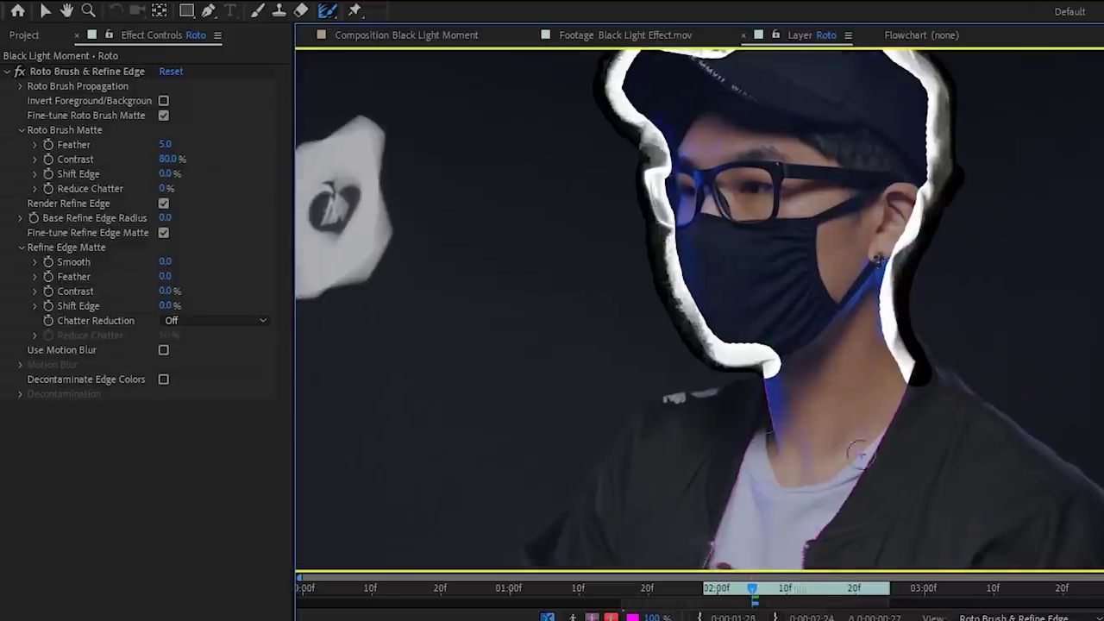
pyautogui.moveTo(860, 456); pyautogui.dragTo(851, 439)
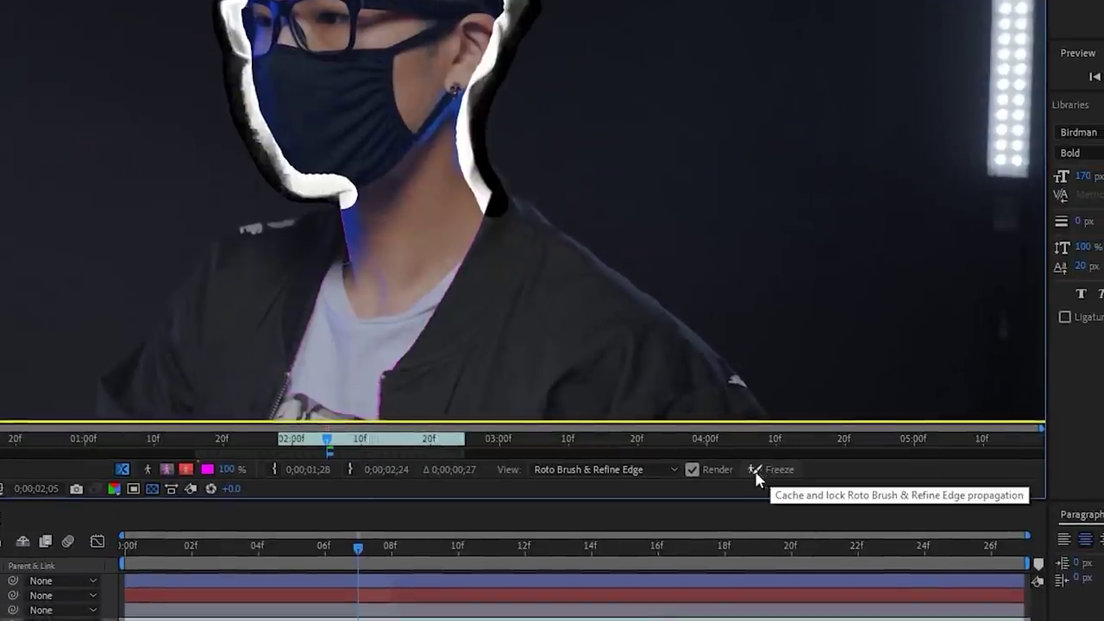
# Turn on the transparency grid in Black Light Moment and check the cutout's edges across the clip
pyautogui.scroll(-2, 440, 230)
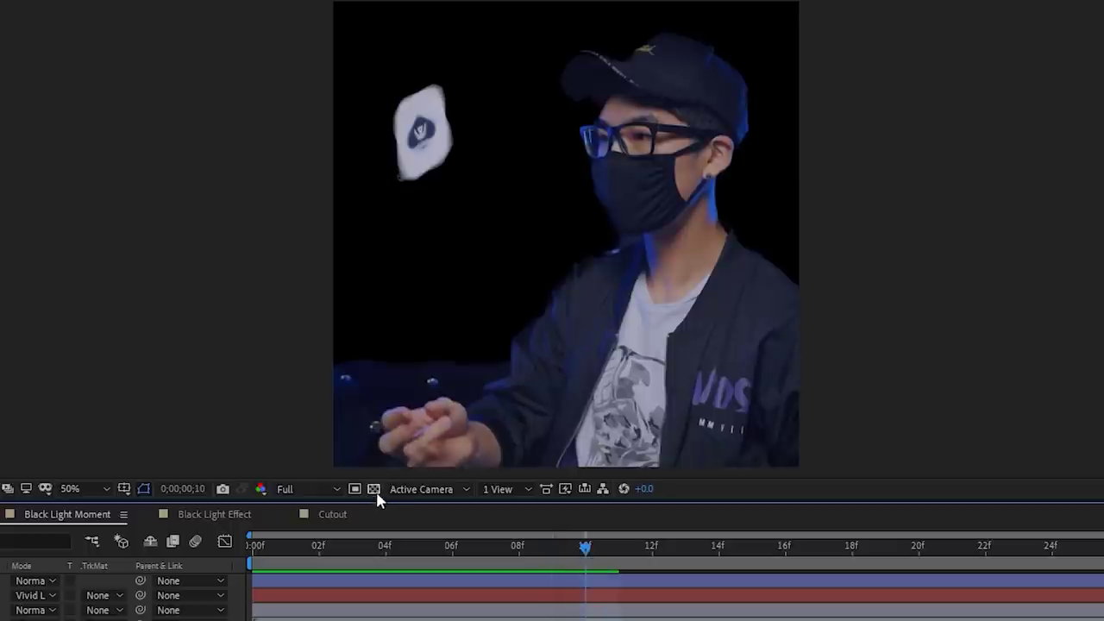
pyautogui.click(374, 489)
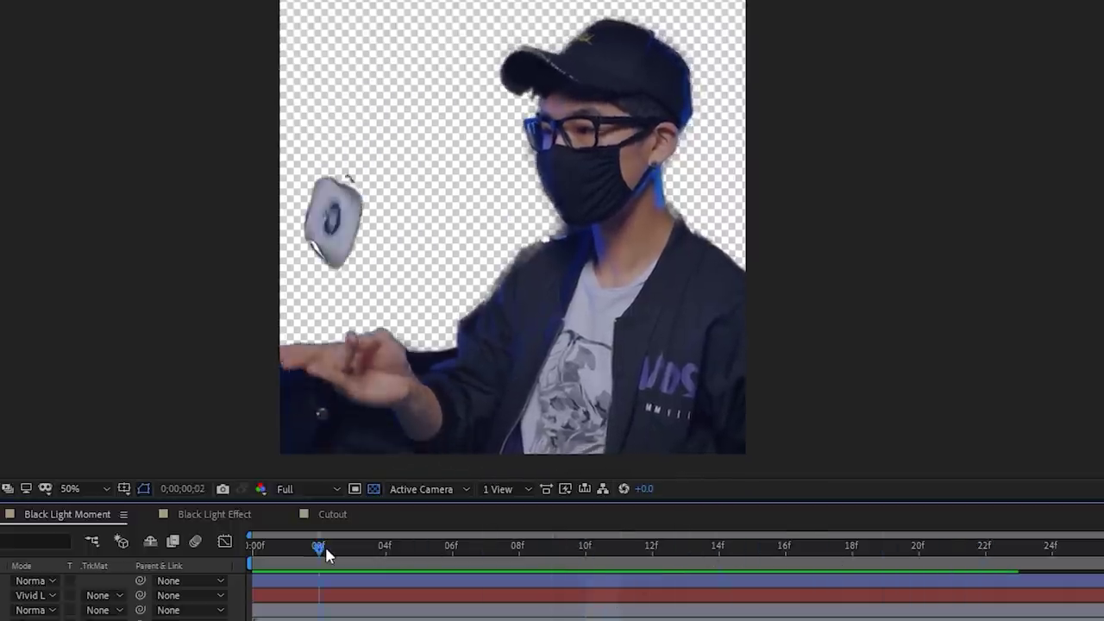
pyautogui.press('space')
pyautogui.scroll(2, 541, 129)
pyautogui.moveTo(542, 129); pyautogui.dragTo(594, 299)
pyautogui.scroll(-1, 597, 257)
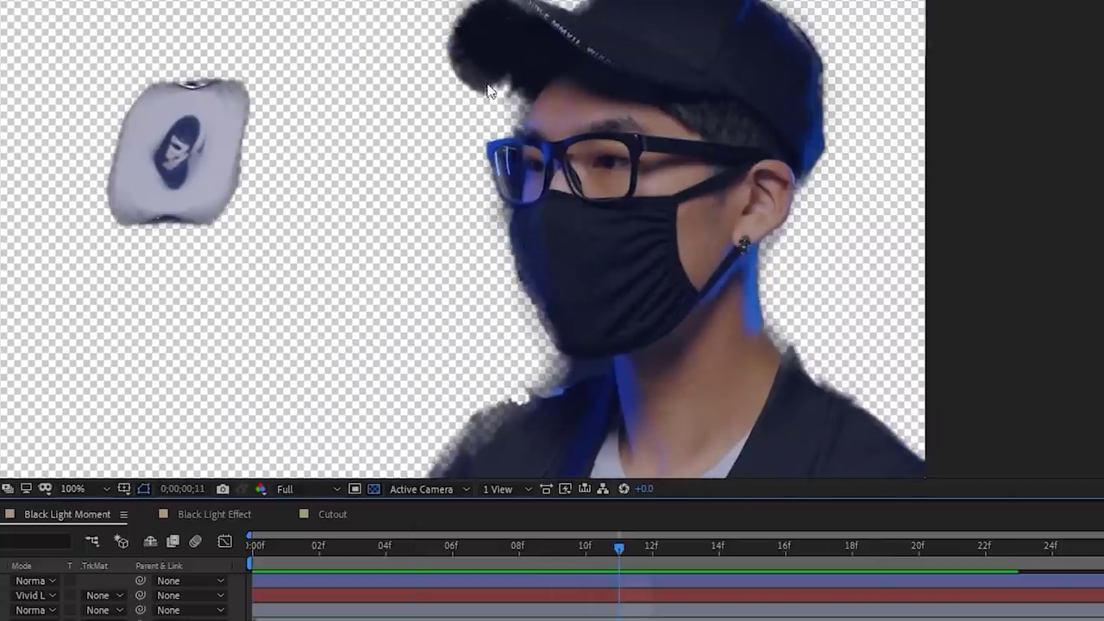
pyautogui.scroll(-4, 536, 110)
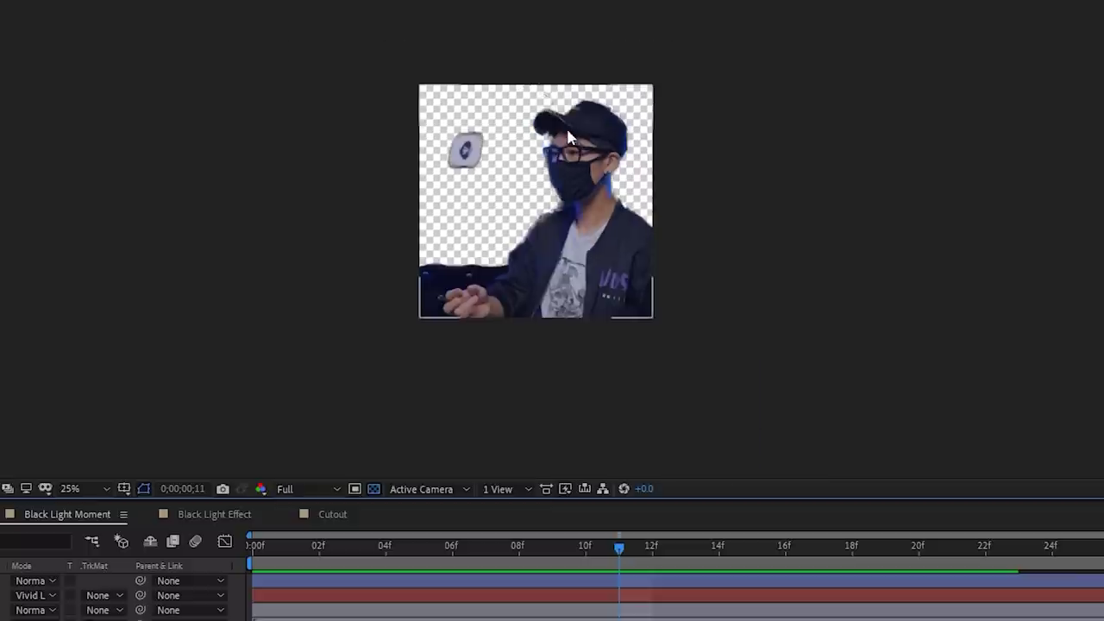
pyautogui.scroll(2, 564, 125)
pyautogui.moveTo(656, 561); pyautogui.dragTo(398, 533)
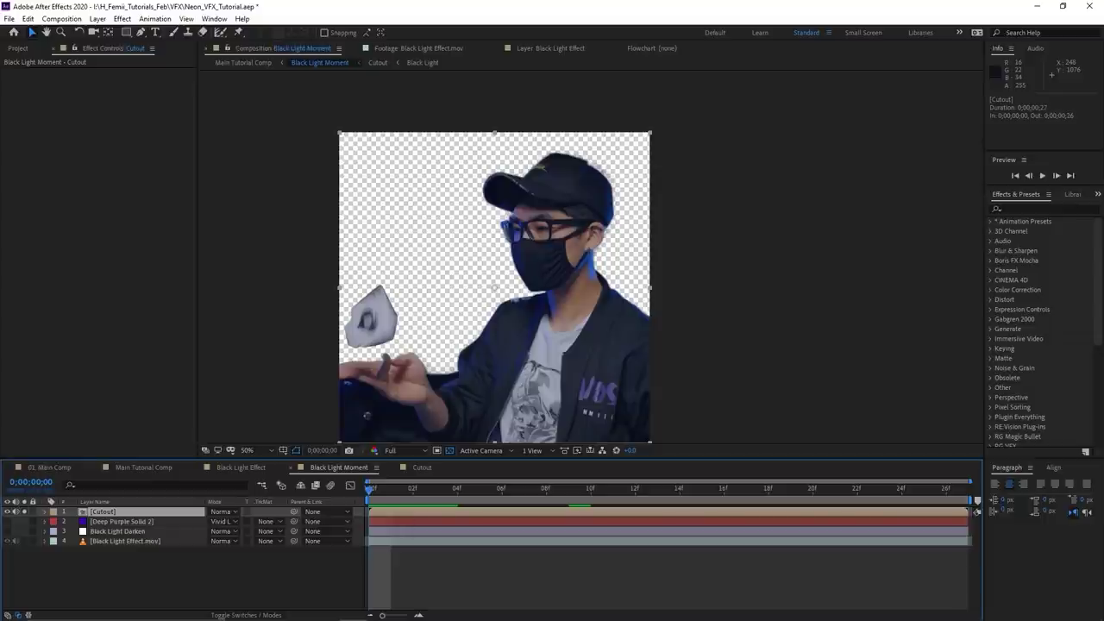
# Open the Cutout precomp from the Black Light Moment timeline
pyautogui.doubleClick(125, 514)
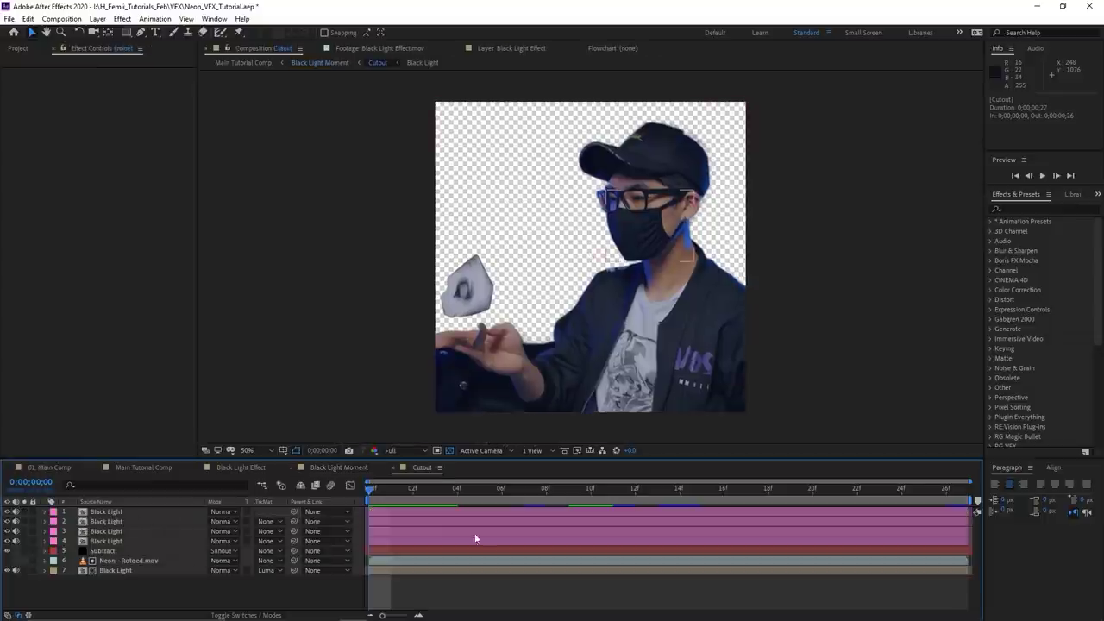
# Look through the Cutout precomp's layers, from the roto matte pair up to the masked Black Light copies
pyautogui.moveTo(413, 489)
pyautogui.mouseDown()
pyautogui.moveTo(452, 495)
pyautogui.moveTo(394, 498)
pyautogui.mouseUp()
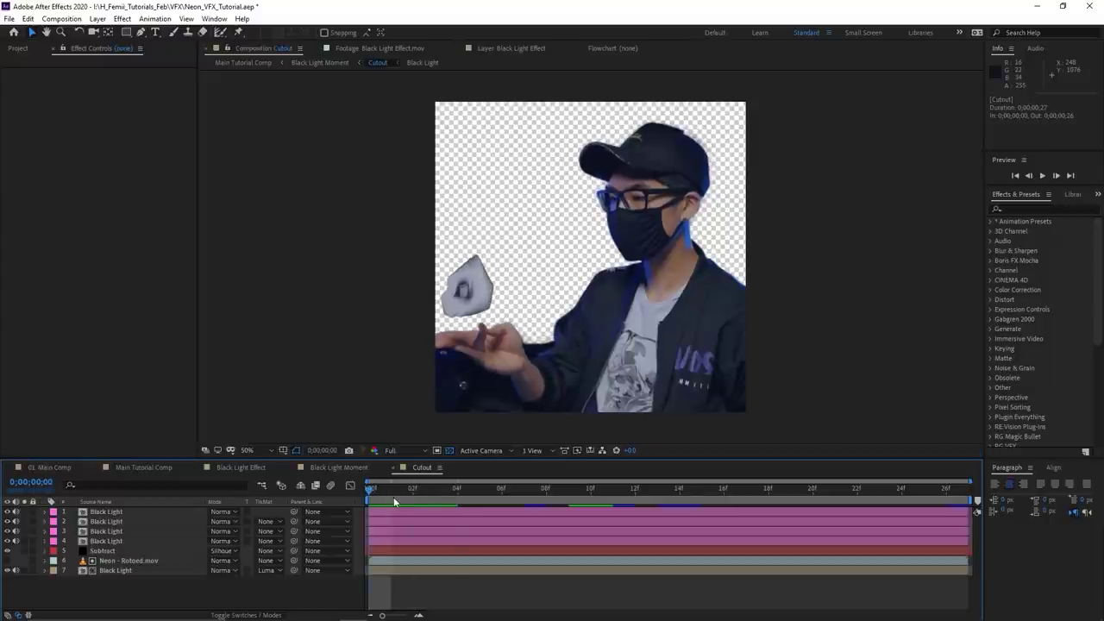
pyautogui.click(120, 561)
pyautogui.click(136, 571)
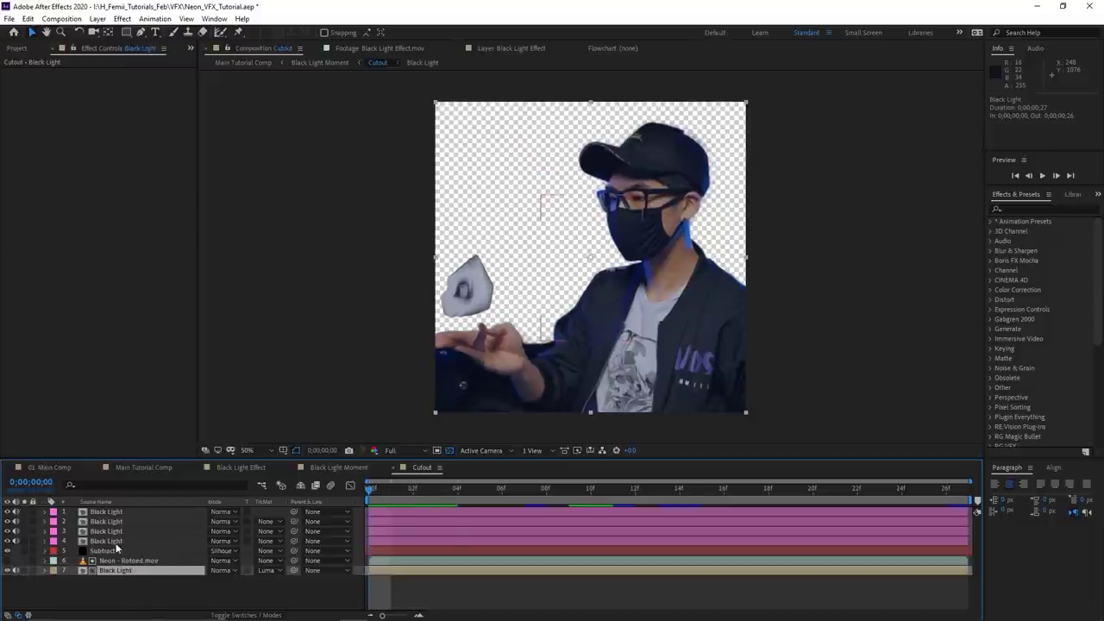
pyautogui.click(118, 541)
pyautogui.click(113, 531)
pyautogui.click(114, 522)
pyautogui.click(115, 514)
pyautogui.click(116, 521)
pyautogui.hotkey('ctrl', 'Down')
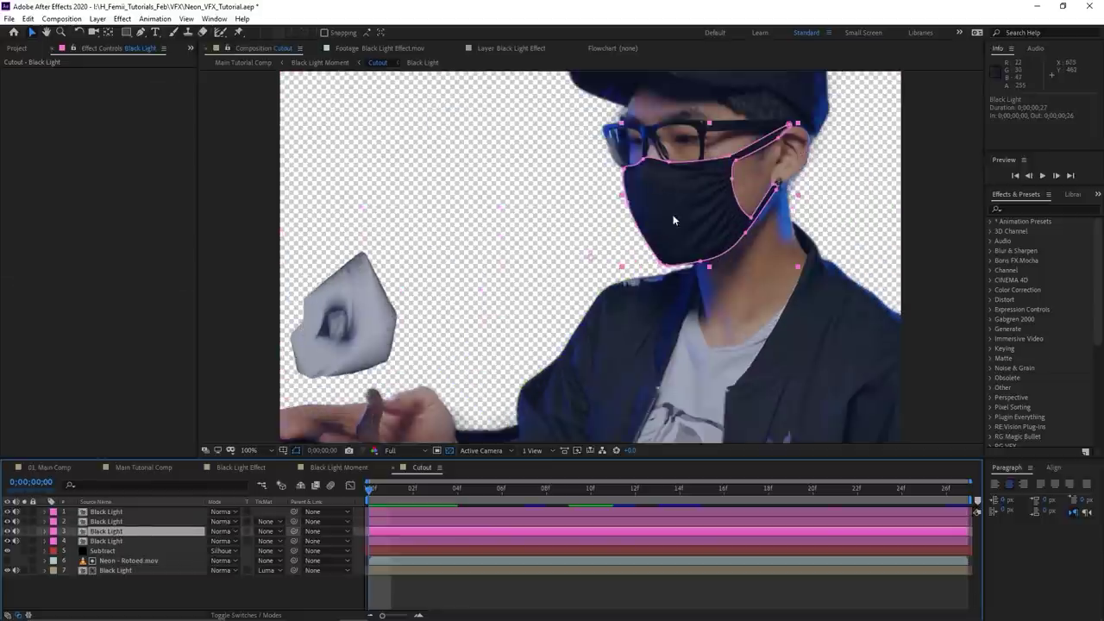
# Examine up close the mask paths around the face mask and around both sides of the jacket
pyautogui.scroll(2, 472, 291)
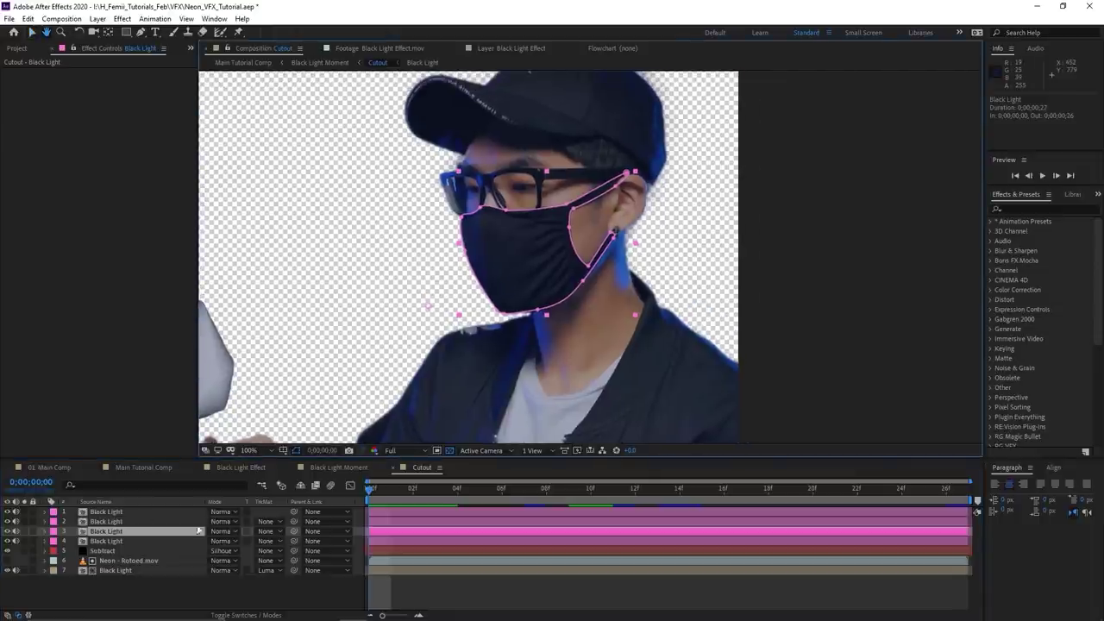
pyautogui.click(115, 521)
pyautogui.moveTo(498, 334); pyautogui.dragTo(478, 231)
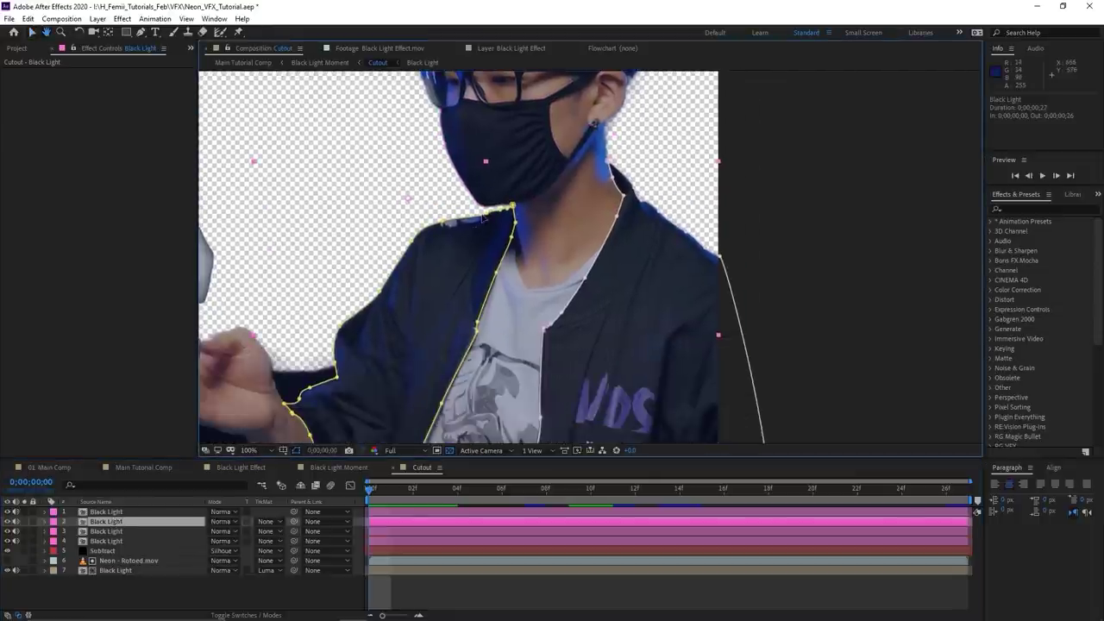
pyautogui.moveTo(523, 317); pyautogui.dragTo(512, 266)
pyautogui.moveTo(476, 338); pyautogui.dragTo(547, 332)
pyautogui.moveTo(560, 271); pyautogui.dragTo(556, 300)
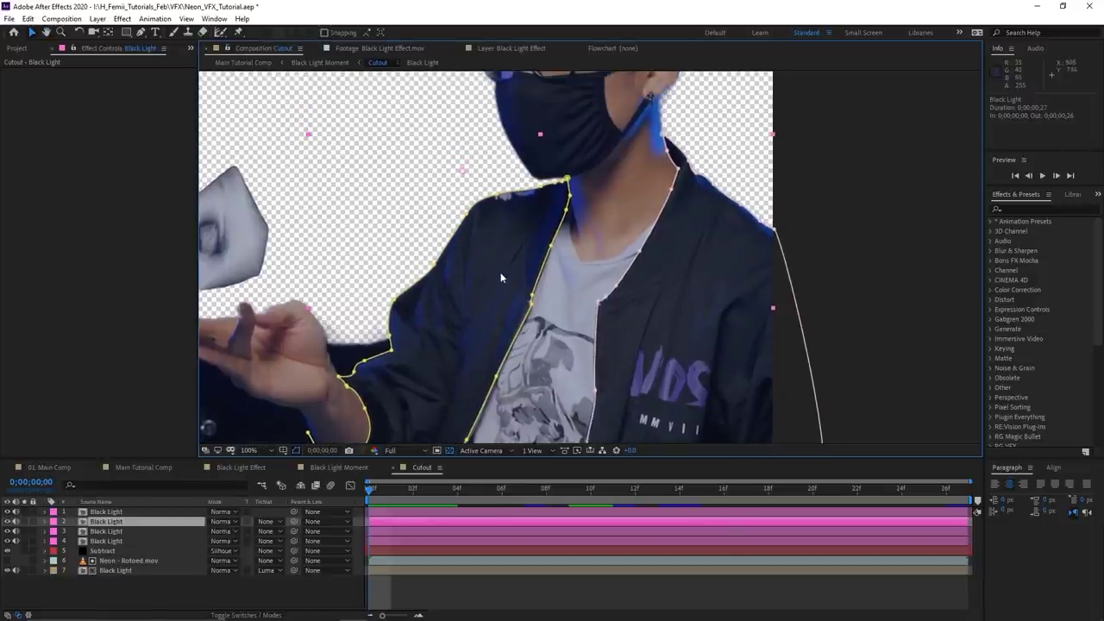
pyautogui.moveTo(482, 276); pyautogui.dragTo(472, 291)
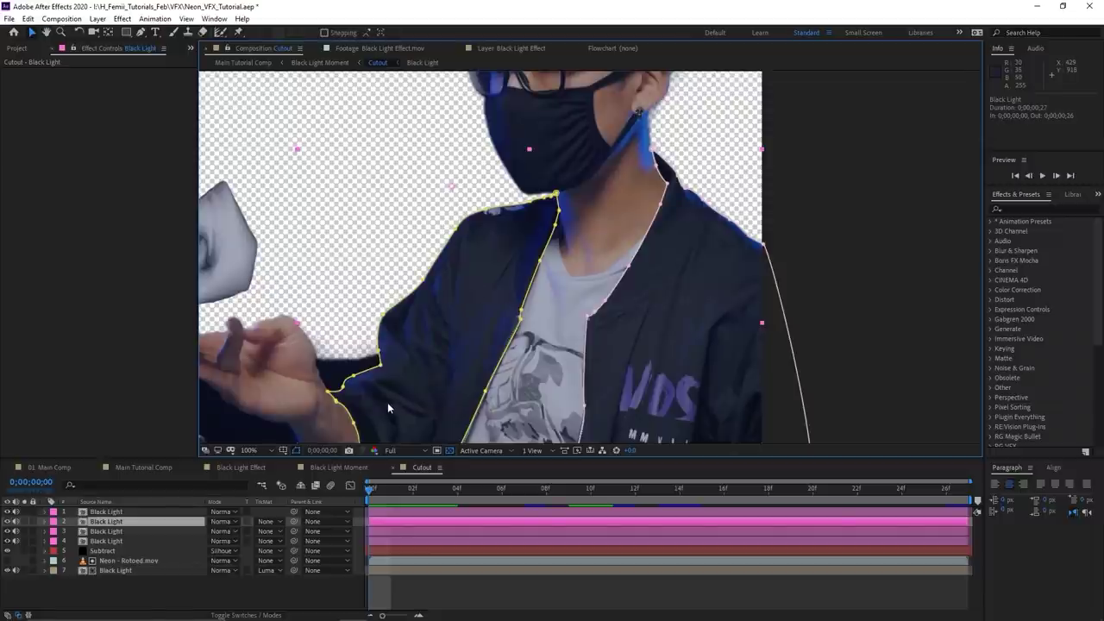
pyautogui.moveTo(505, 264); pyautogui.dragTo(522, 328)
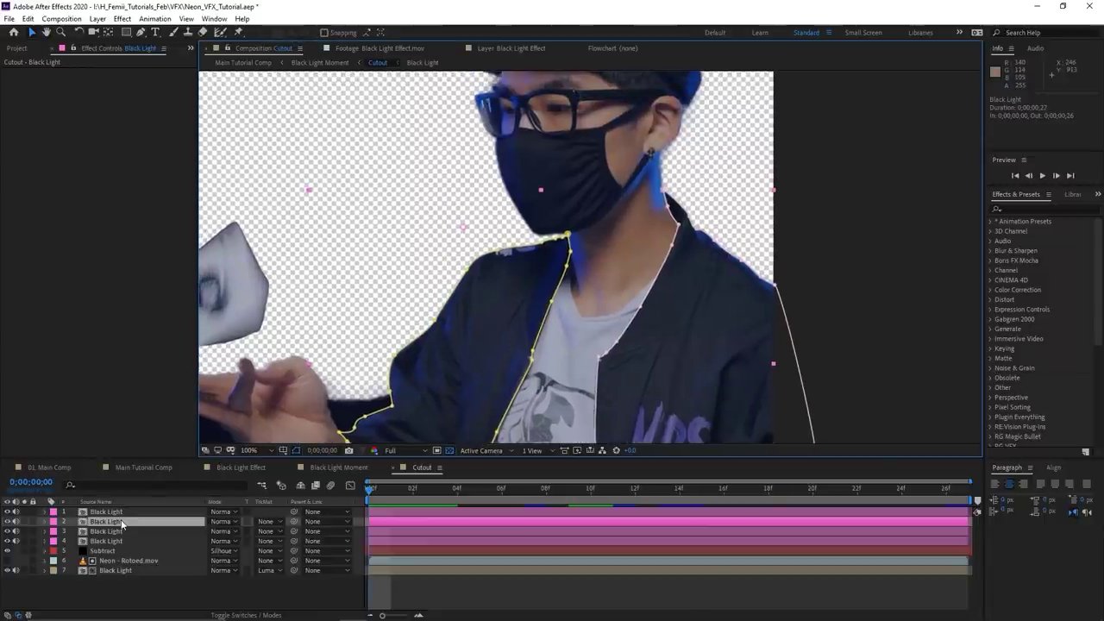
# Compare the jacket mask paths at the clip's start and at frame 14, and inspect the card cutout
pyautogui.scroll(-1, 535, 282)
pyautogui.moveTo(535, 282); pyautogui.dragTo(483, 295)
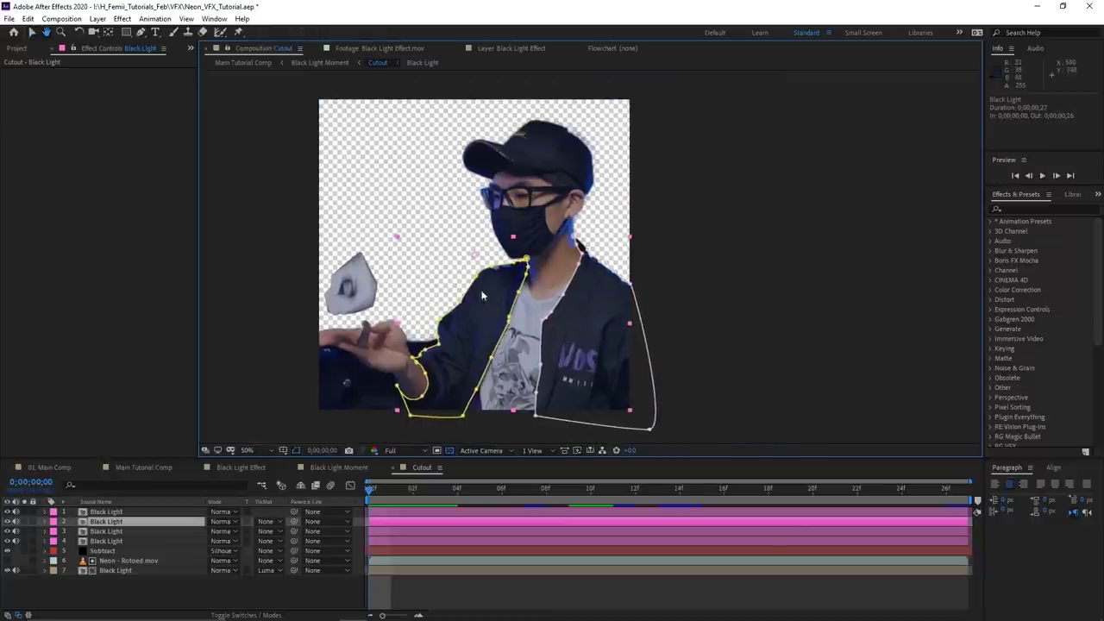
pyautogui.scroll(1, 497, 254)
pyautogui.moveTo(498, 252); pyautogui.dragTo(656, 302)
pyautogui.scroll(-1, 494, 421)
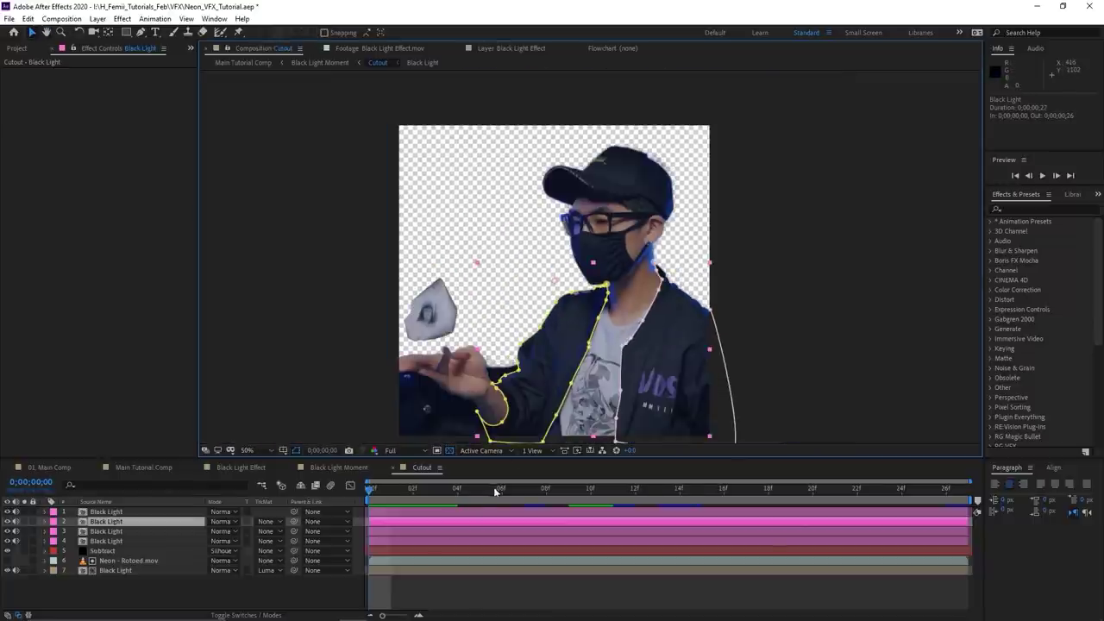
pyautogui.moveTo(494, 490); pyautogui.dragTo(618, 485)
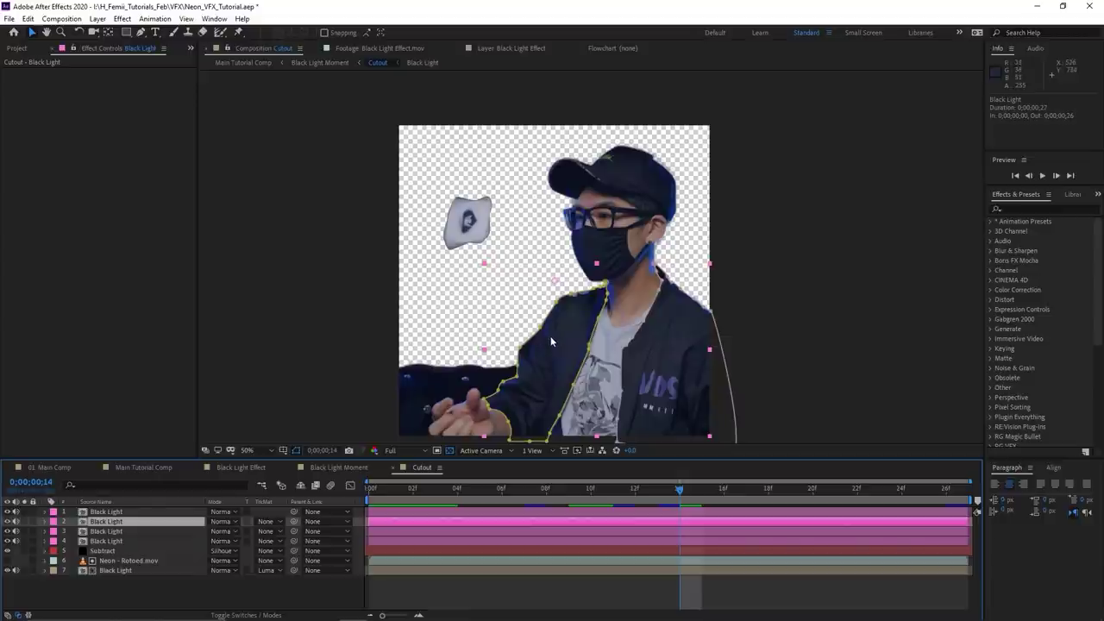
pyautogui.scroll(2, 523, 259)
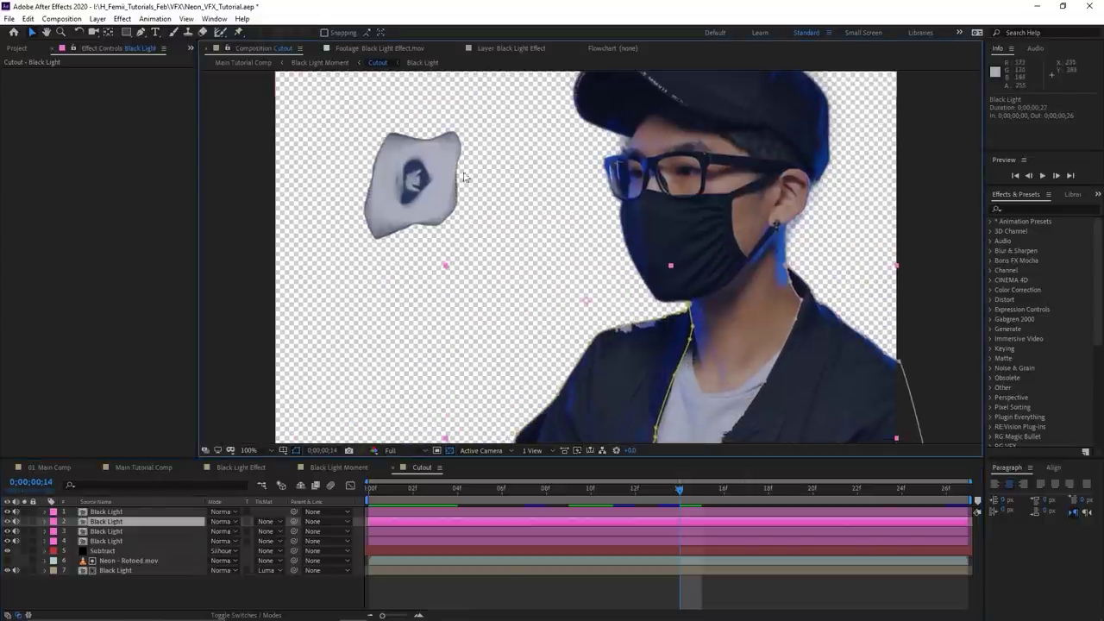
# In Black Light Moment, unsolo the Cutout layer and move it directly above Black Light Effect.mov
pyautogui.click(345, 466)
pyautogui.click(544, 597)
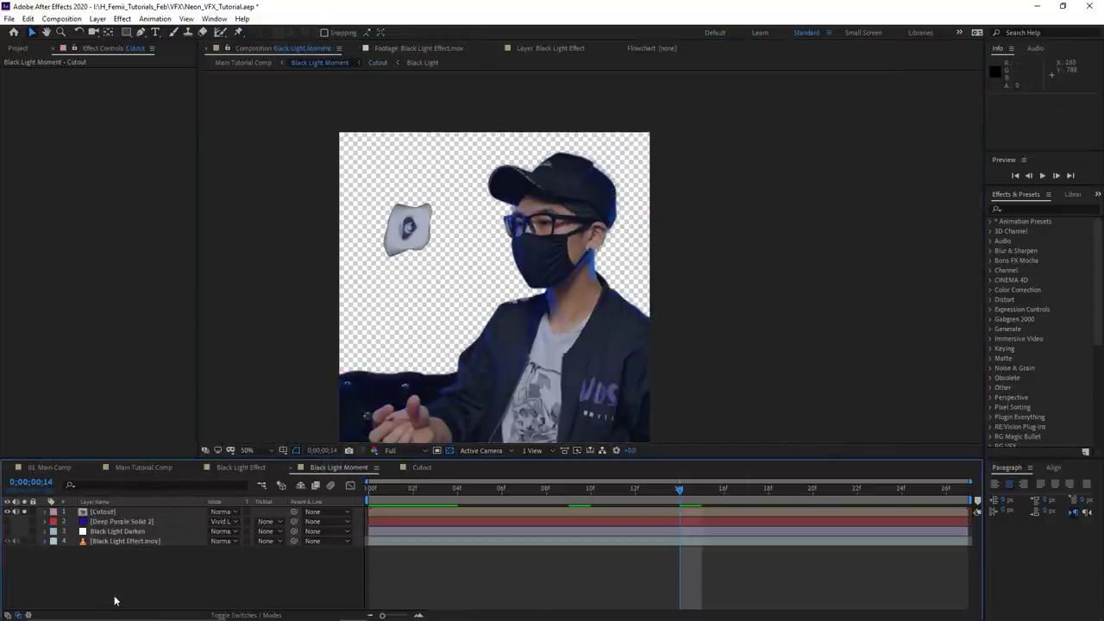
pyautogui.click(24, 512)
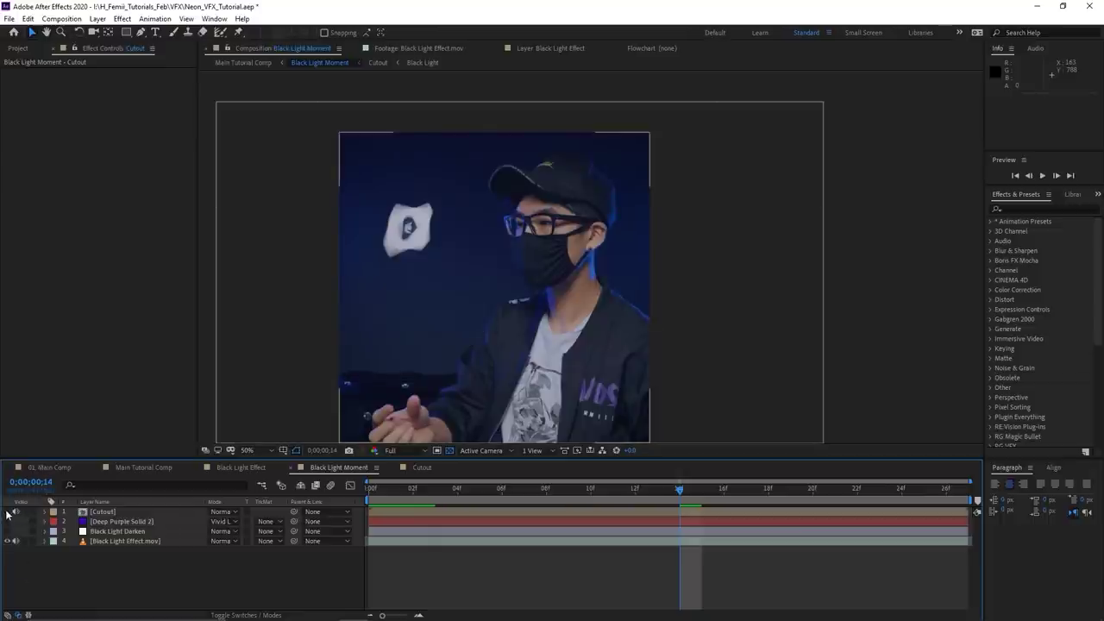
pyautogui.moveTo(104, 512); pyautogui.dragTo(102, 543)
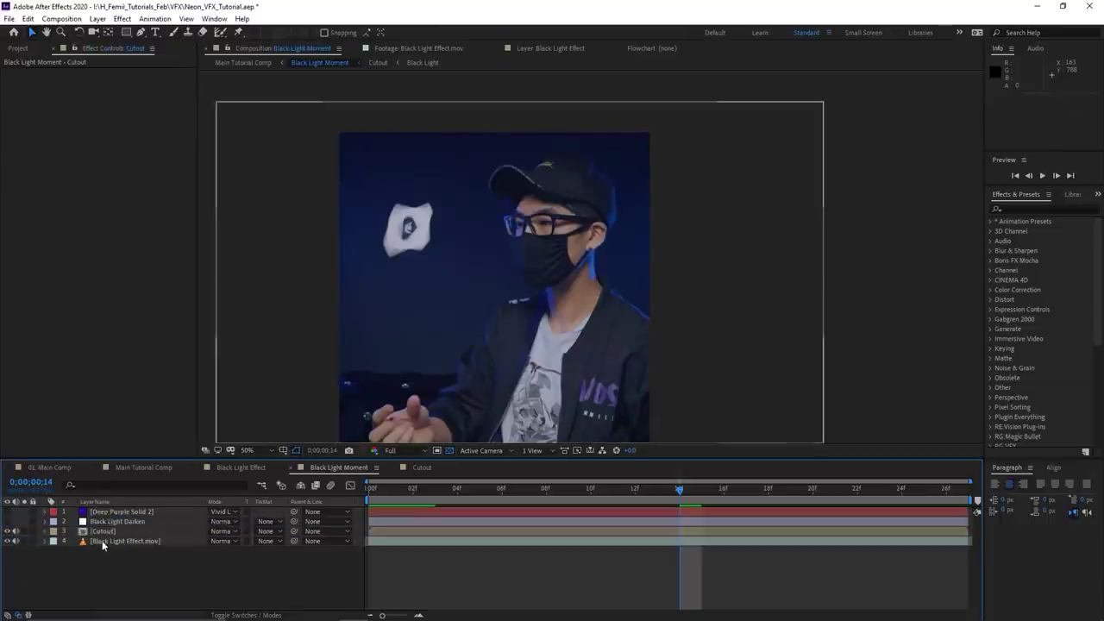
# Toggle the visibility of Black Light Effect.mov off and on to compare the cutout with the full footage
pyautogui.click(8, 541)
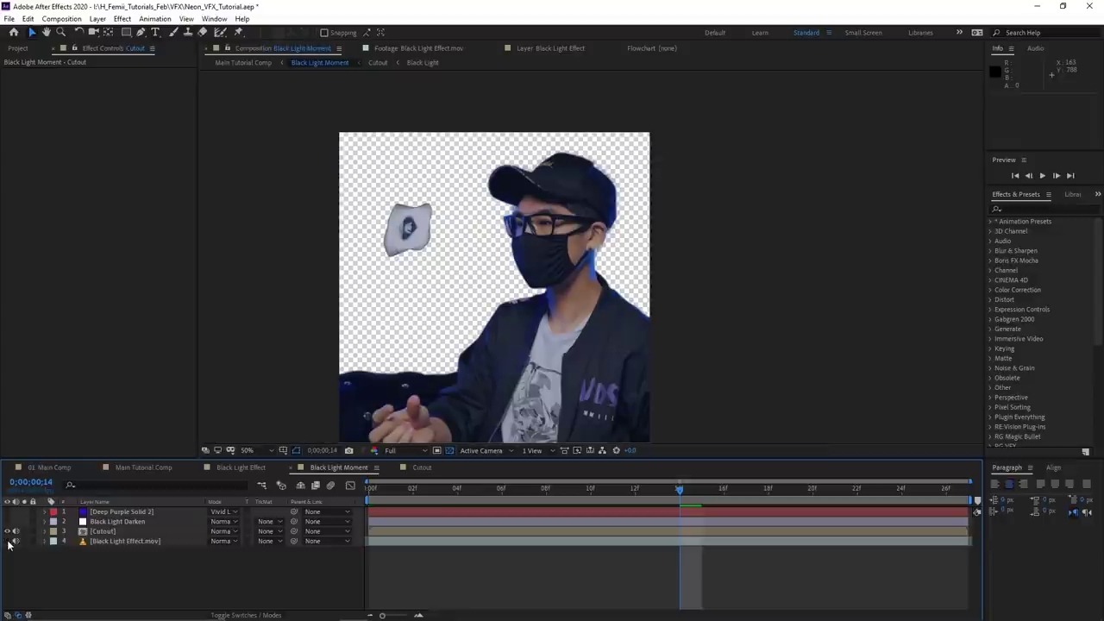
pyautogui.click(8, 540)
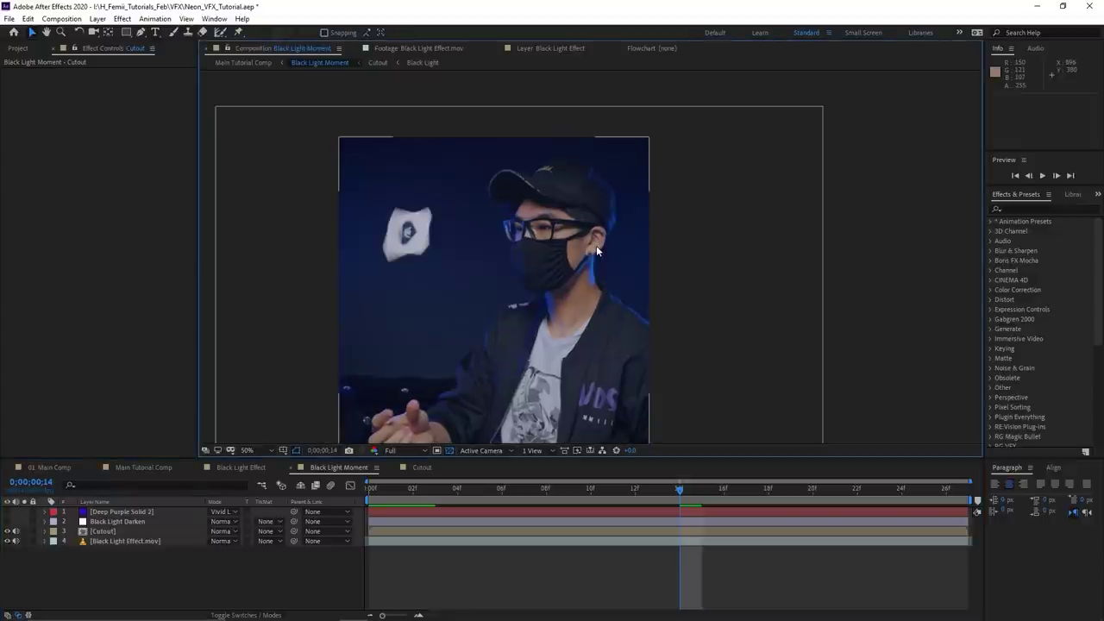
pyautogui.scroll(-1, 592, 199)
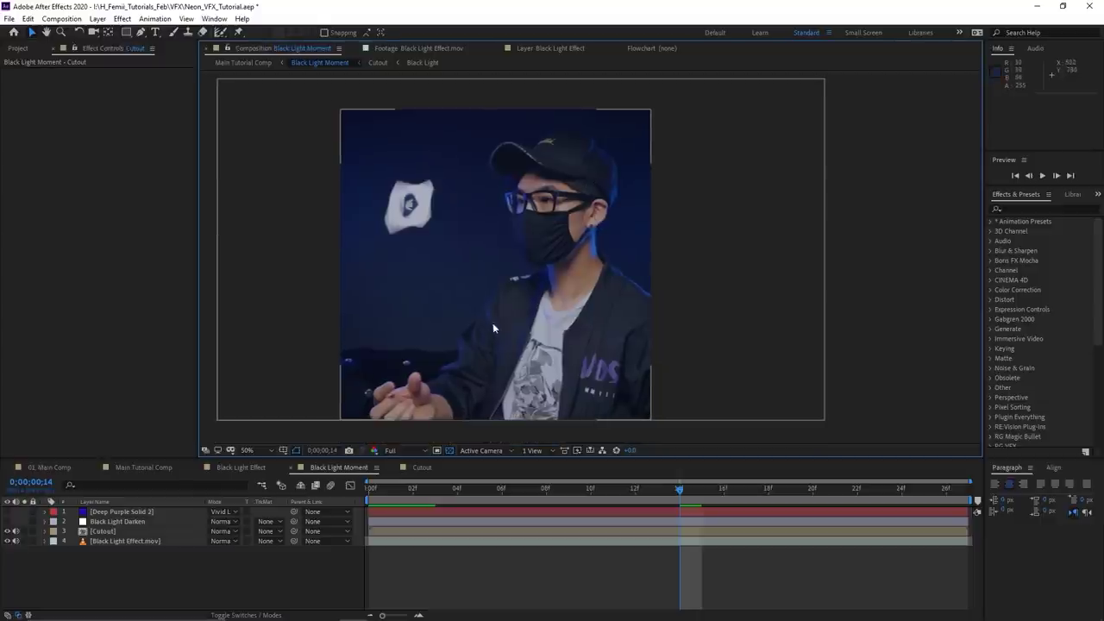
# Expand the project's 04. Enter The Future folder and its 05_emblems subfolder
pyautogui.click(17, 49)
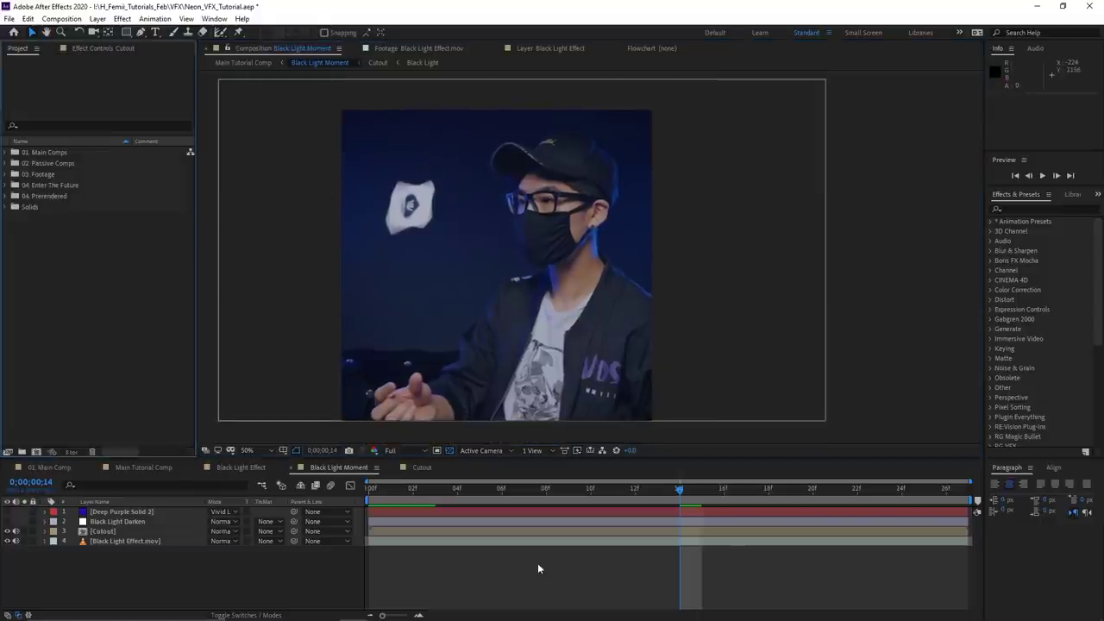
pyautogui.click(6, 186)
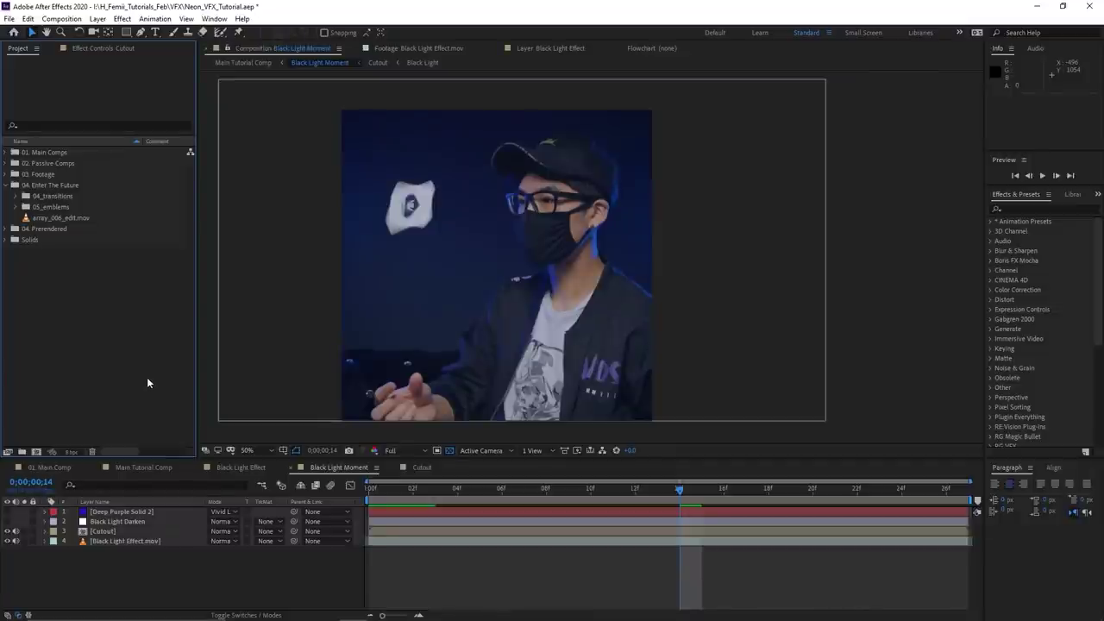
pyautogui.click(22, 208)
pyautogui.click(16, 207)
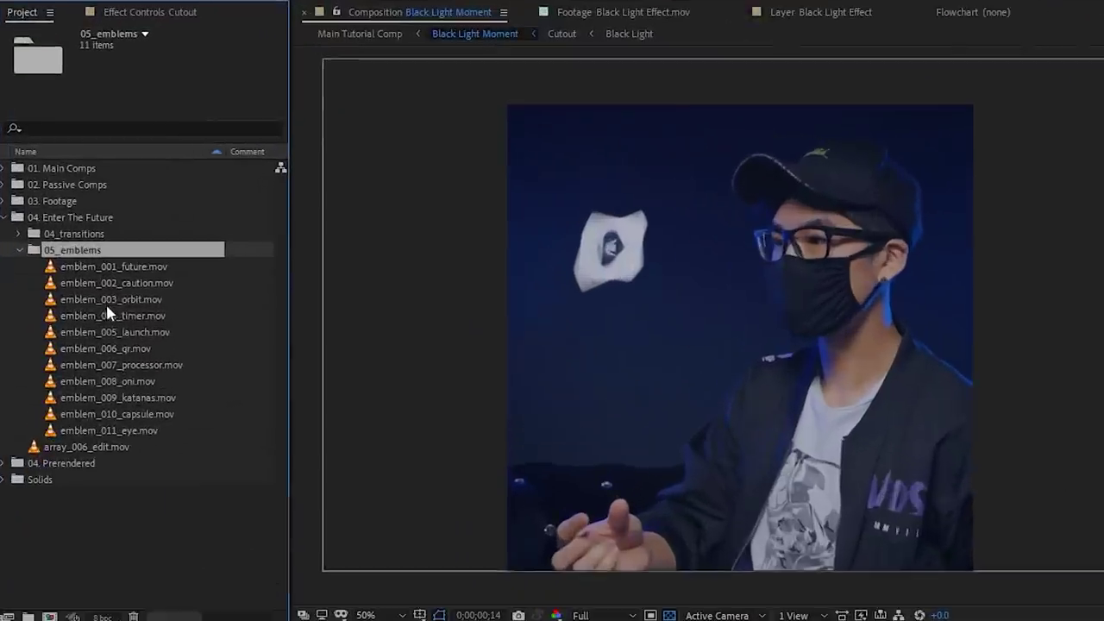
# Preview emblem_008_oni.mov in the footage viewer, scrubbing to 0:00:02:05
pyautogui.click(142, 384)
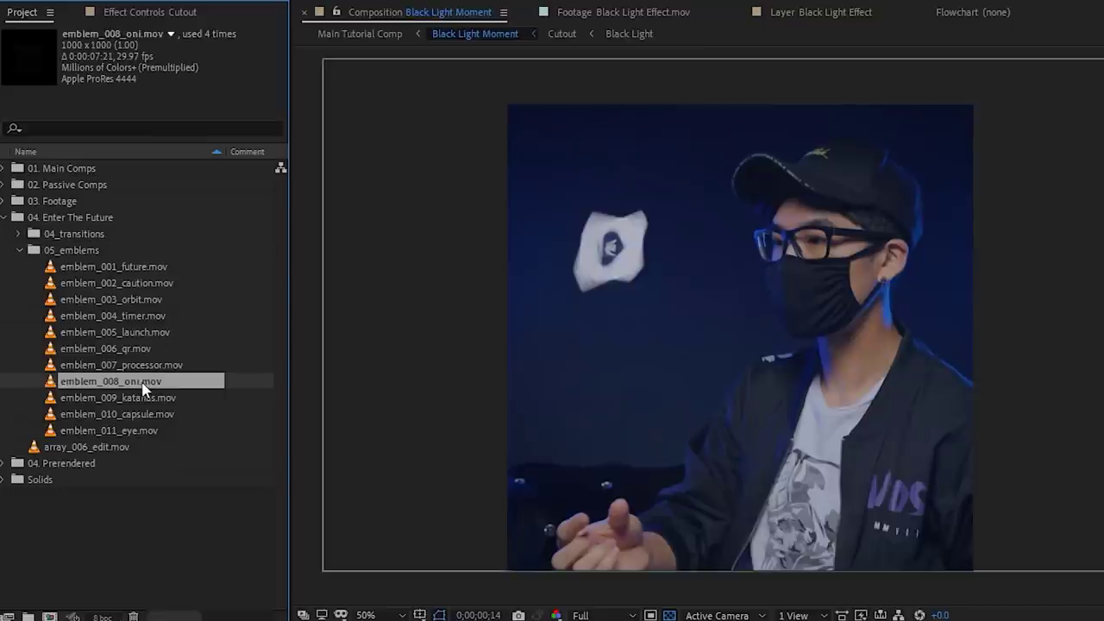
pyautogui.doubleClick(144, 387)
pyautogui.moveTo(445, 581); pyautogui.dragTo(627, 576)
pyautogui.scroll(2, 902, 369)
pyautogui.moveTo(906, 366); pyautogui.dragTo(895, 354)
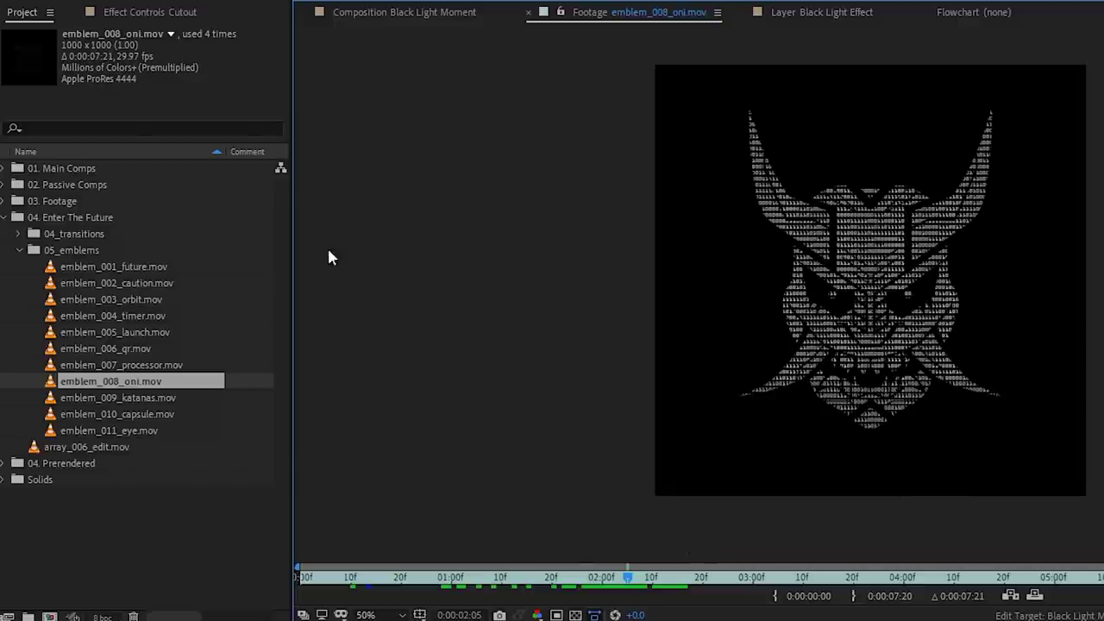
# Add emblem_008_oni.mov to Black Light Moment between the Cutout layer and Black Light Effect.mov
pyautogui.click(461, 23)
pyautogui.moveTo(128, 392); pyautogui.dragTo(173, 540)
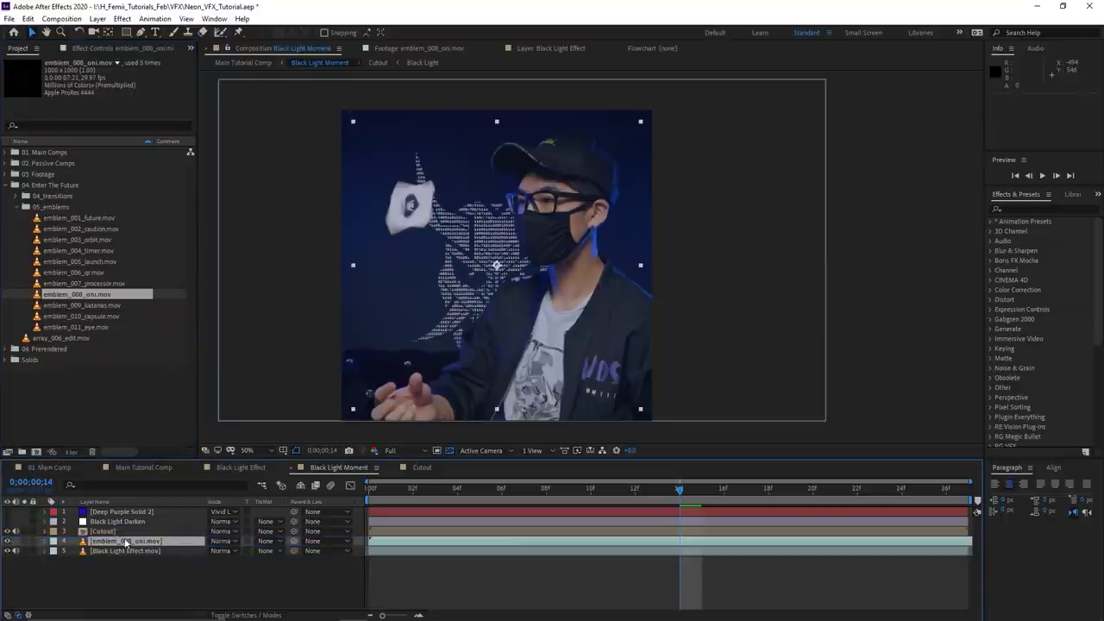
pyautogui.moveTo(532, 325); pyautogui.dragTo(530, 318)
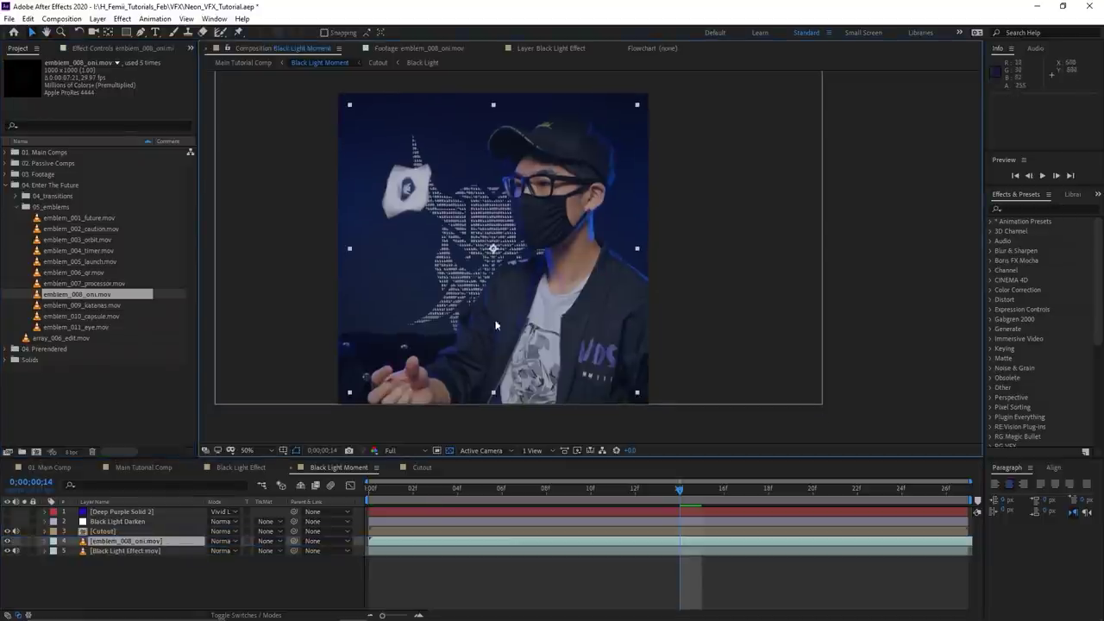
# Raise the oni emblem layer behind the performer to position 540, 434
pyautogui.click(111, 532)
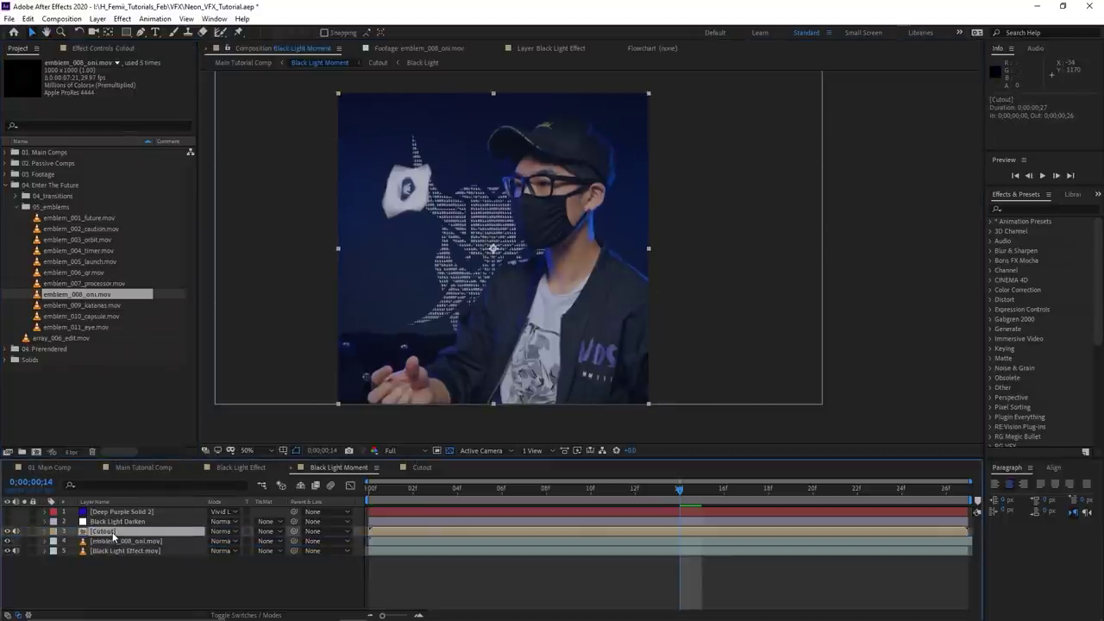
pyautogui.click(118, 542)
pyautogui.press('Up')
pyautogui.press('Up')
pyautogui.press('Up')
pyautogui.press('Up')
pyautogui.press('Up')
pyautogui.press('Up')
pyautogui.press('Up')
pyautogui.press('Up')
pyautogui.press('Up')
pyautogui.press('Up')
pyautogui.press('Up')
pyautogui.press('Up')
pyautogui.press('Up')
pyautogui.press('Up')
pyautogui.press('Up')
pyautogui.press('Up')
pyautogui.press('Up')
pyautogui.press('Up')
pyautogui.press('Up')
pyautogui.press('Up')
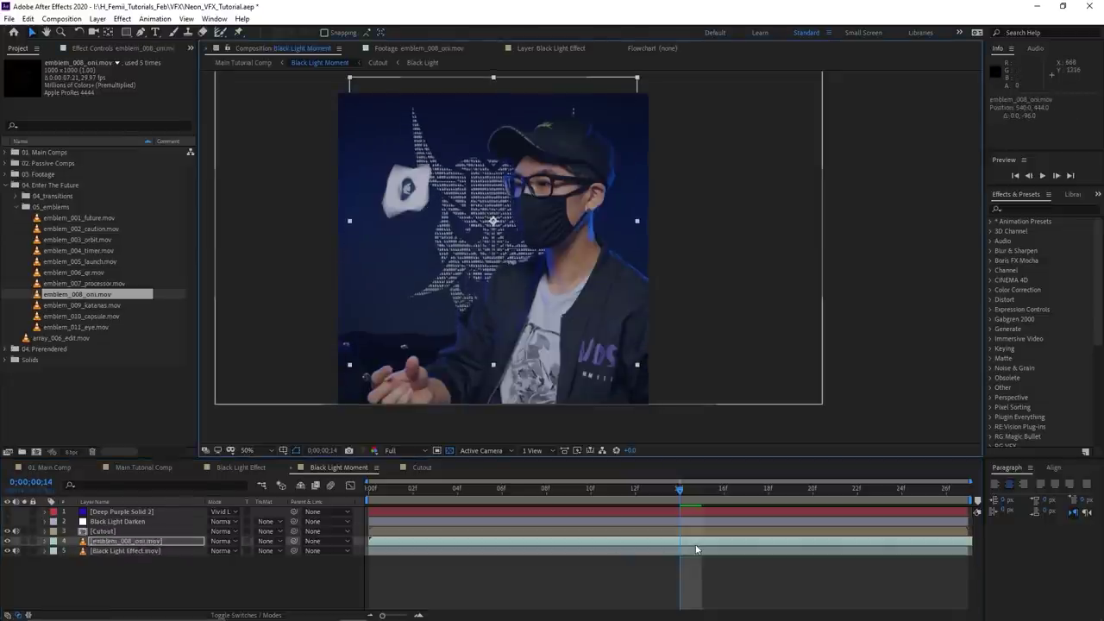
pyautogui.hotkey('shift', 'Up')
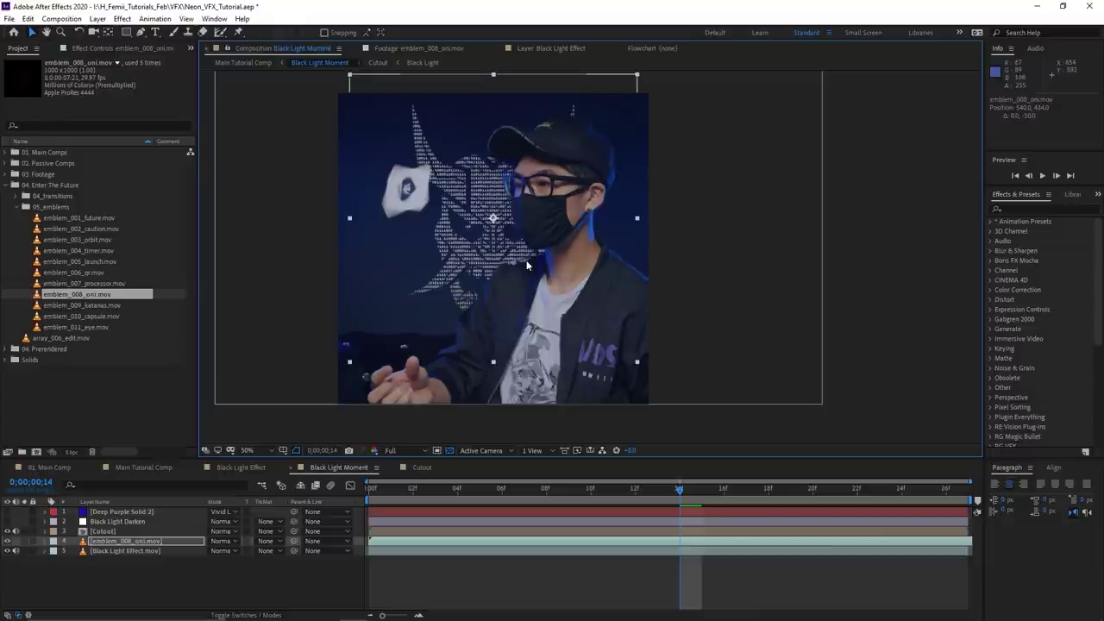
# Freeze the oni emblem layer on its frame at 0:00:00:14 and return to the start of the composition
pyautogui.rightClick(690, 540)
pyautogui.moveTo(778, 293)
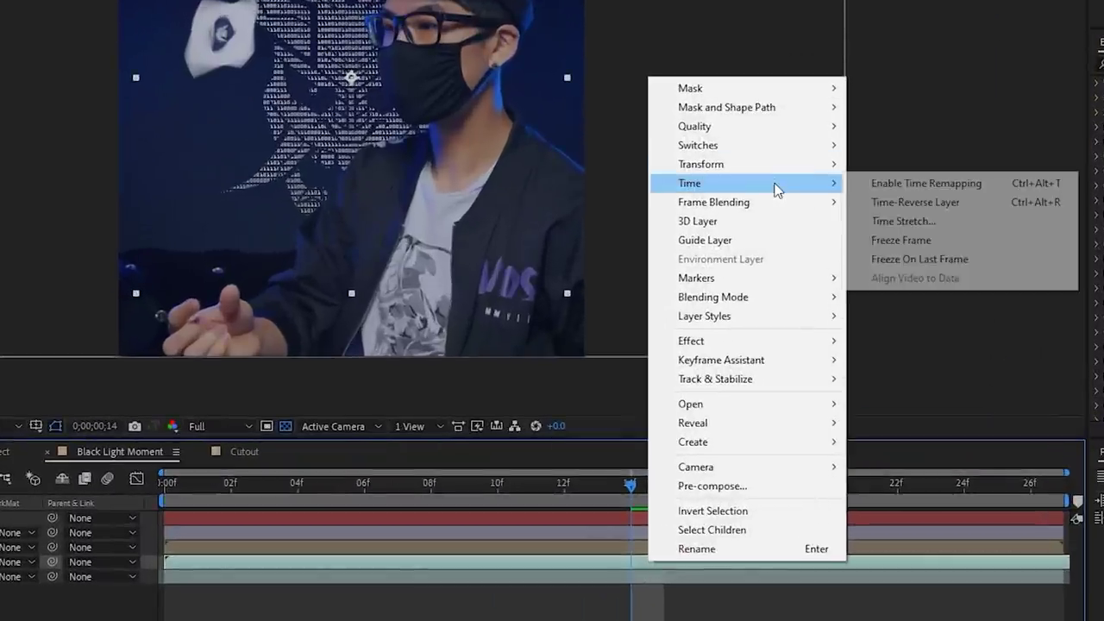
pyautogui.click(852, 240)
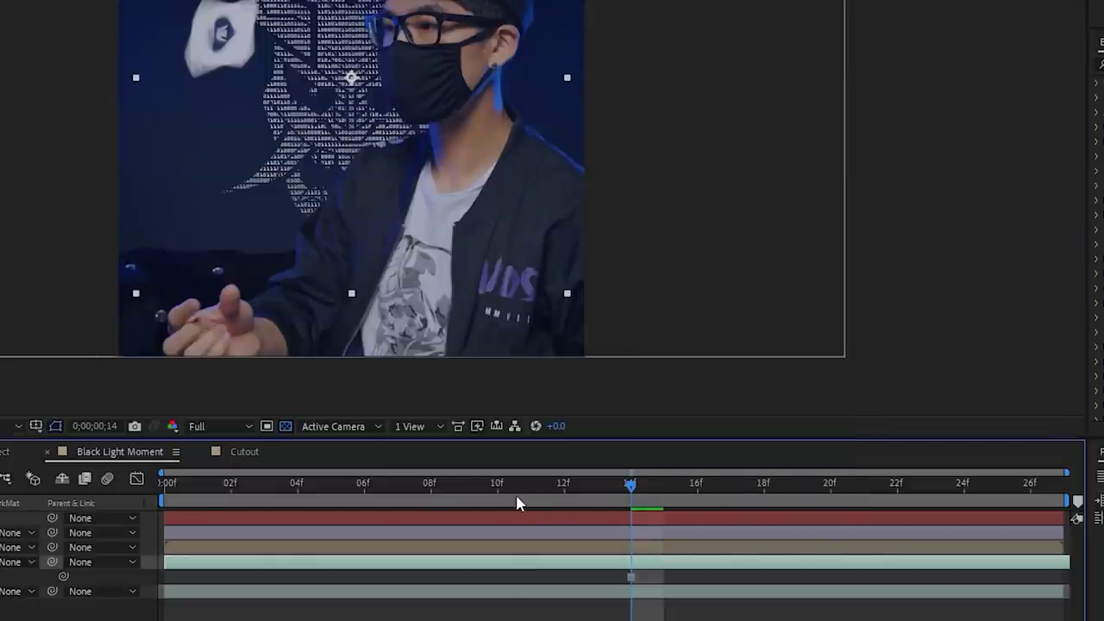
pyautogui.click(353, 483)
pyautogui.moveTo(448, 487); pyautogui.dragTo(300, 488)
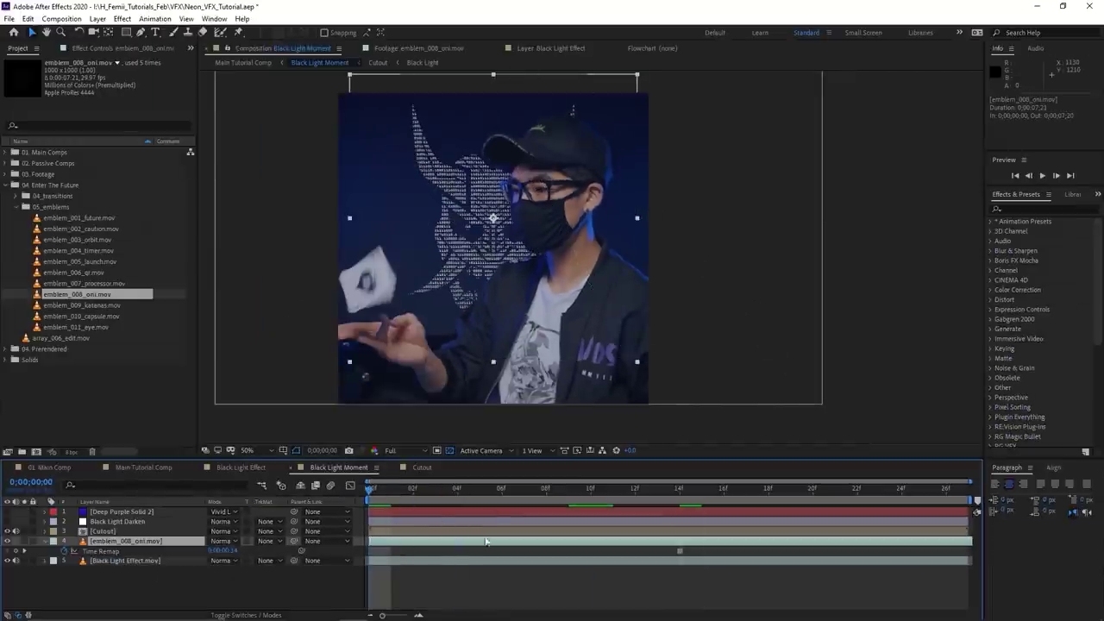
# Scale the oni emblem to 107% and lower it to position 540, 448
pyautogui.press('s')
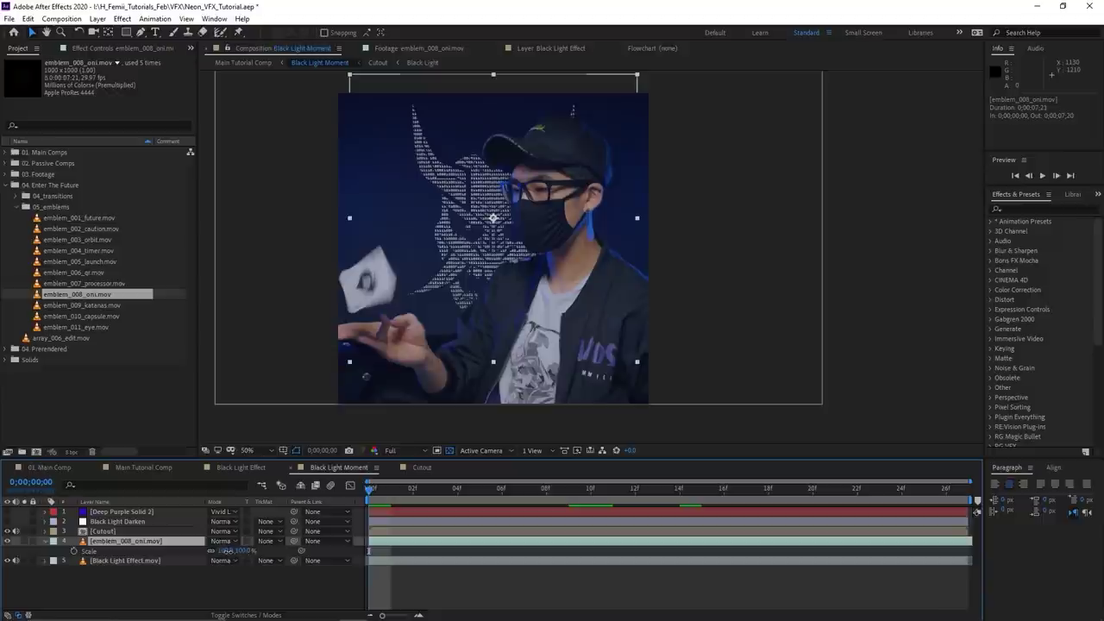
pyautogui.moveTo(226, 551); pyautogui.dragTo(238, 551)
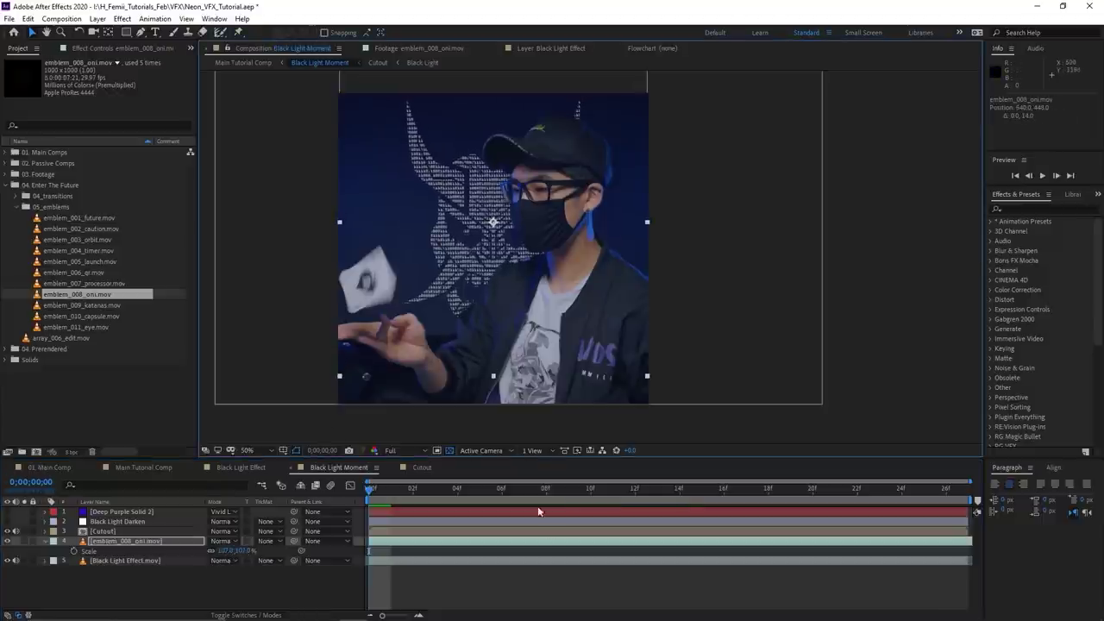
pyautogui.click(500, 569)
# Go to 0;00;00;08 and make the Black Light Darken and Deep Purple Solid 2 layers visible
pyautogui.click(552, 499)
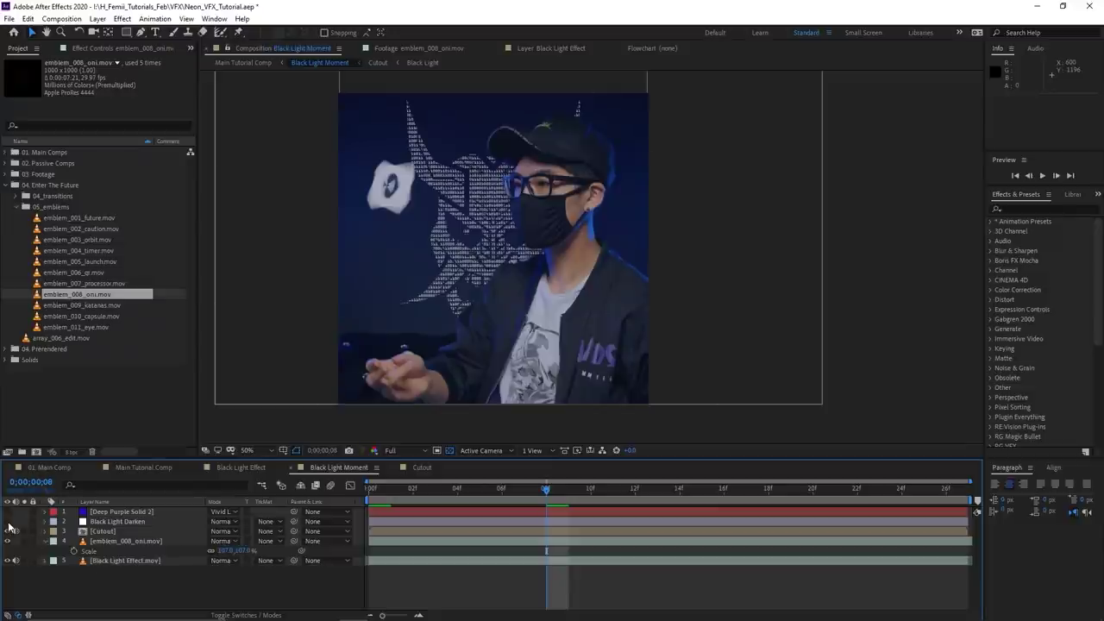
pyautogui.click(117, 522)
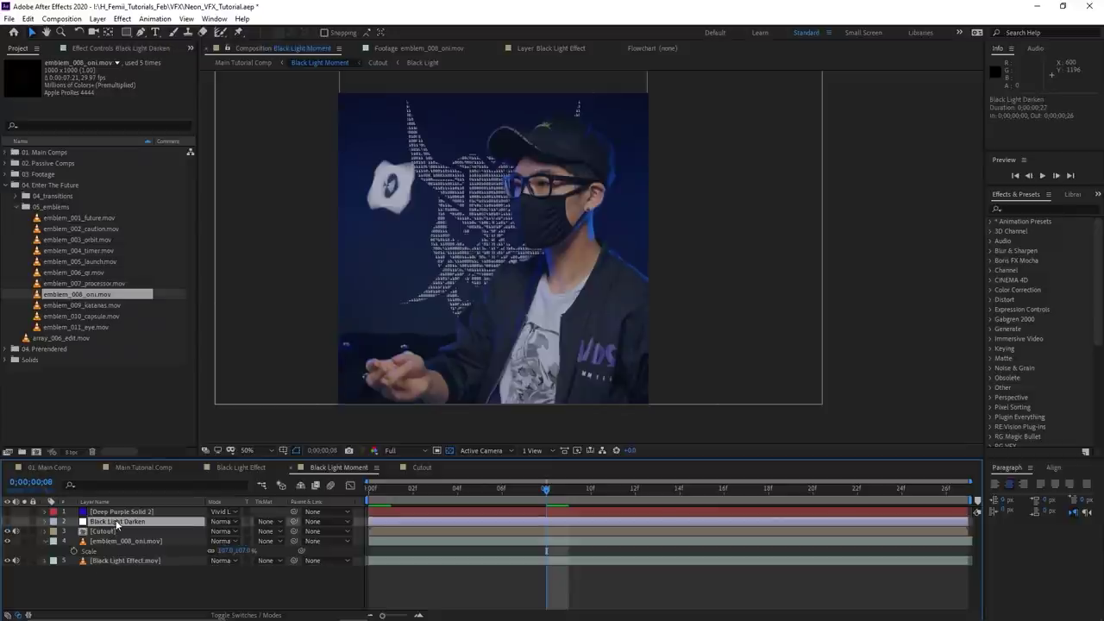
pyautogui.click(109, 513)
pyautogui.click(110, 522)
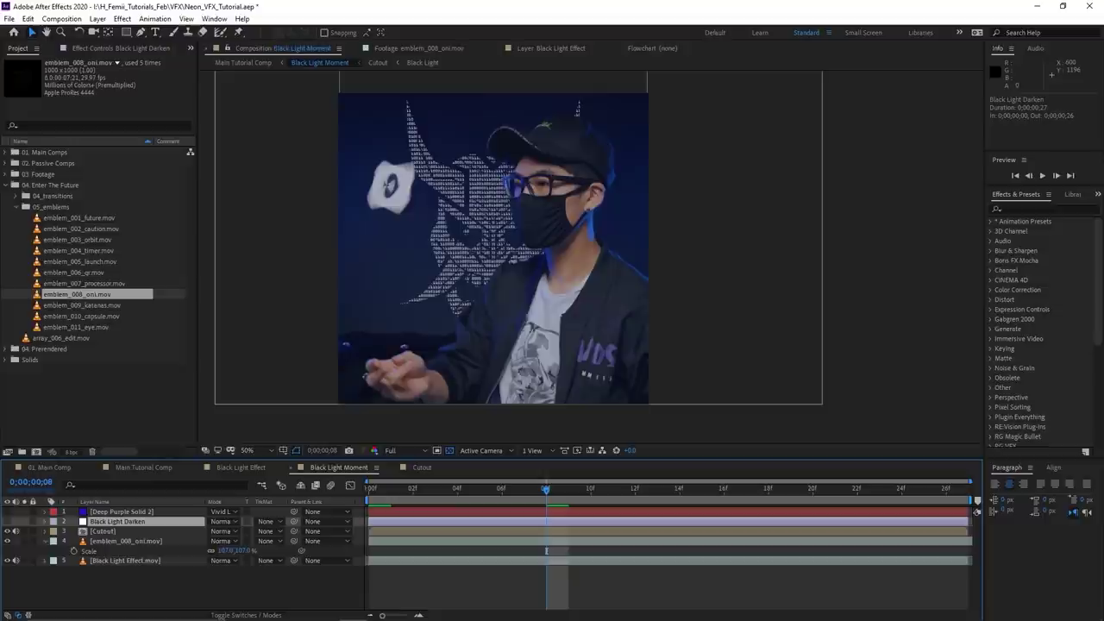
pyautogui.click(8, 521)
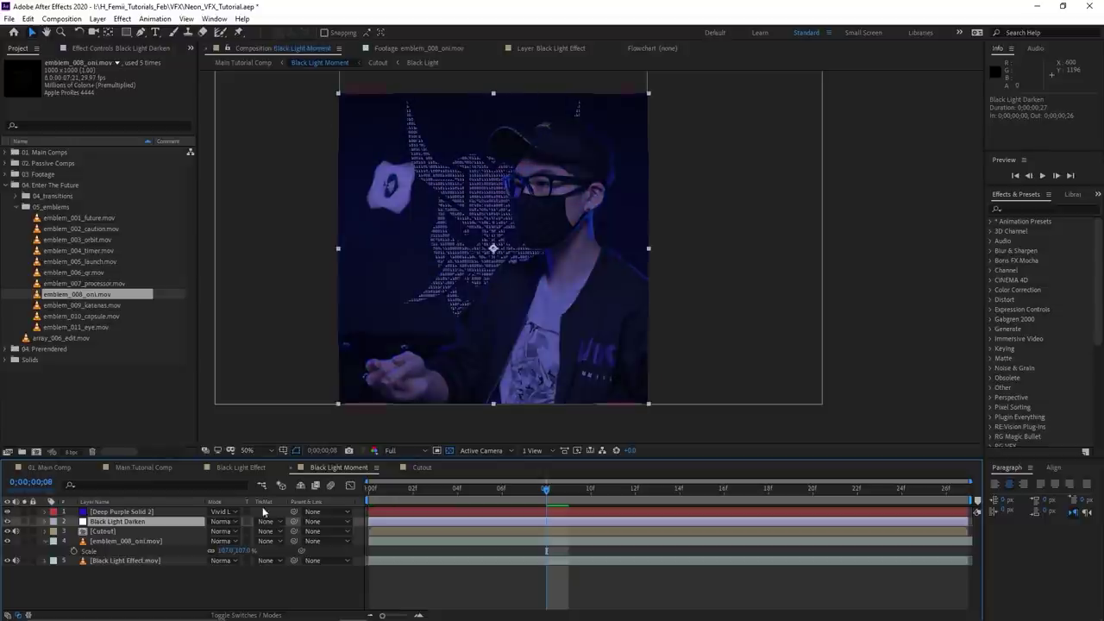
pyautogui.click(504, 582)
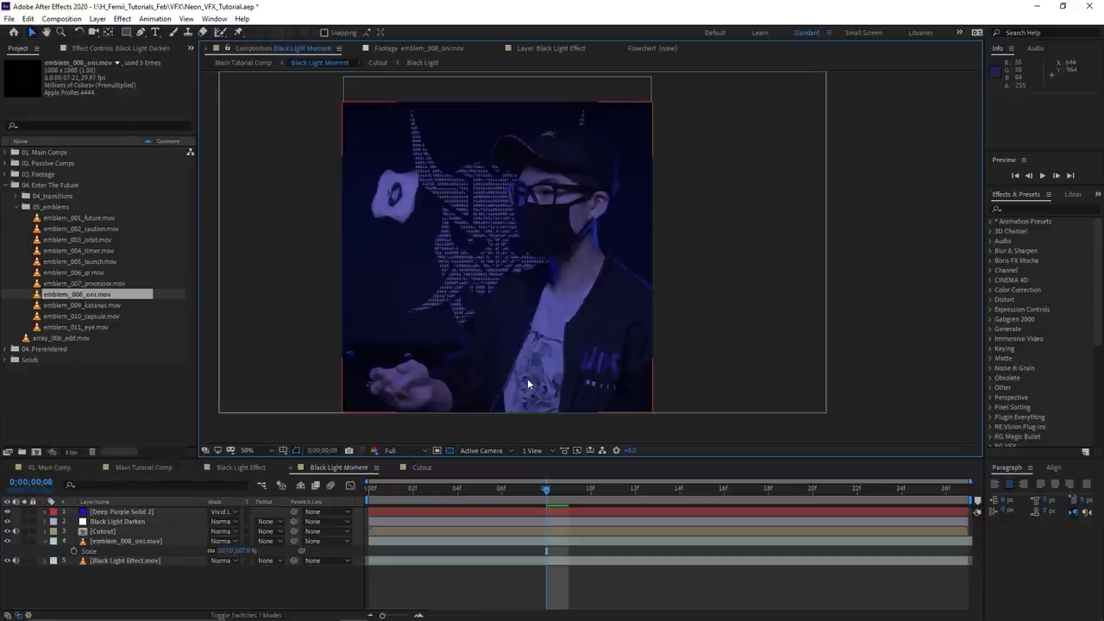
pyautogui.moveTo(527, 379); pyautogui.dragTo(584, 402)
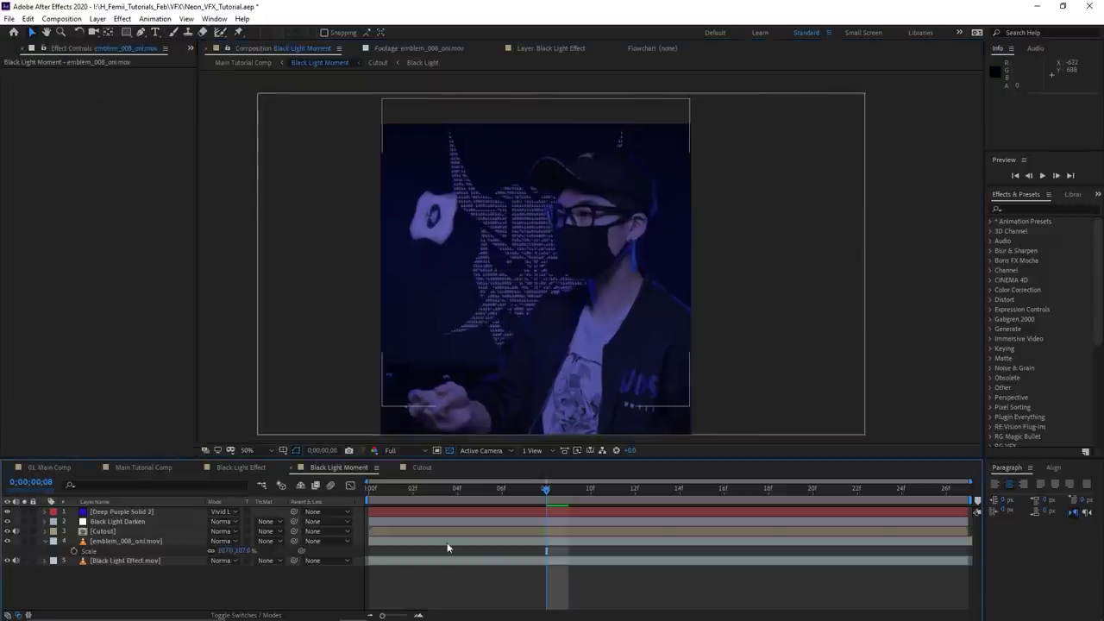
# Apply Tint to the oni emblem layer and sample its Map White To colour from the purple-lit playing card
pyautogui.click(450, 541)
pyautogui.hotkey('ctrl', 'space')
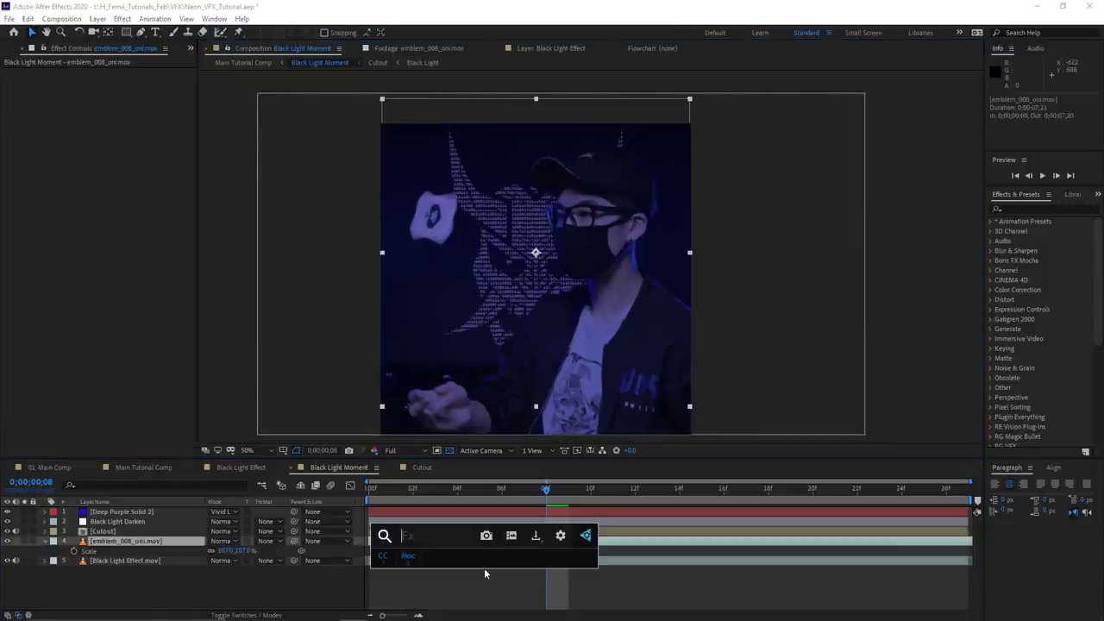
pyautogui.write('tint')
pyautogui.click(404, 508)
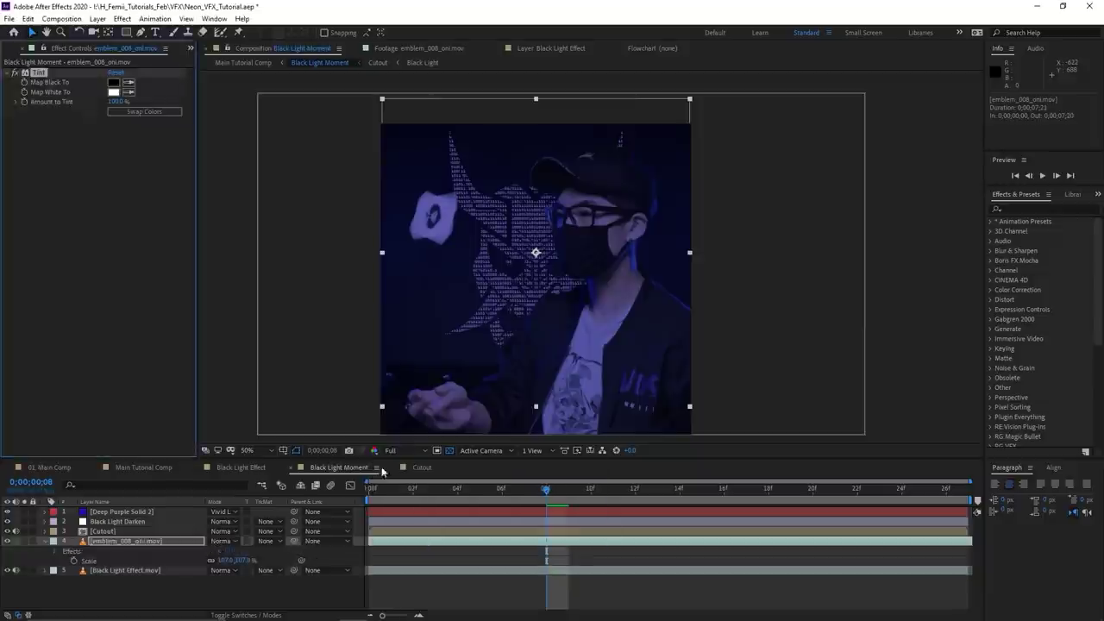
pyautogui.click(190, 101)
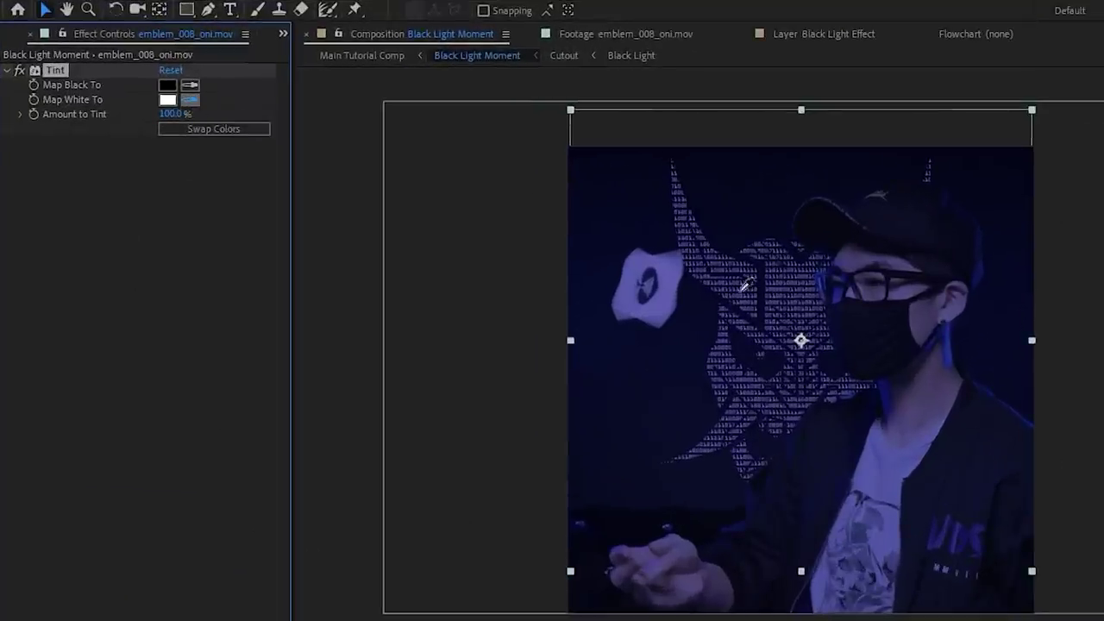
pyautogui.click(675, 291)
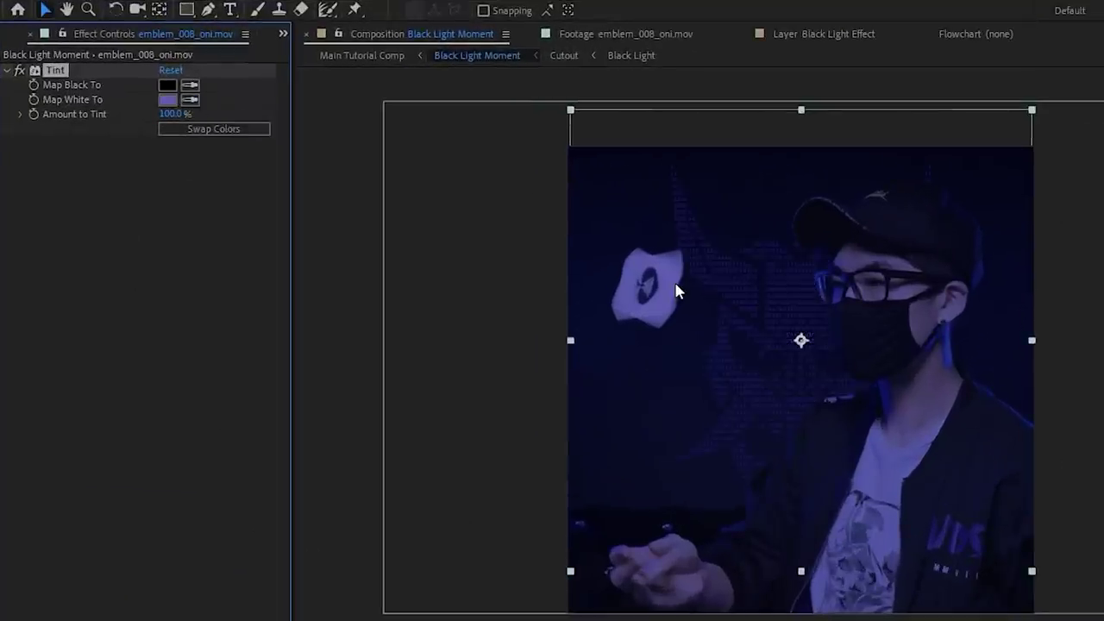
# Brighten the Tint effect's Map White To purple and set the oni emblem layer's blending mode to Screen
pyautogui.click(167, 99)
pyautogui.moveTo(431, 456); pyautogui.dragTo(429, 443)
pyautogui.click(694, 414)
pyautogui.moveTo(813, 409); pyautogui.dragTo(782, 396)
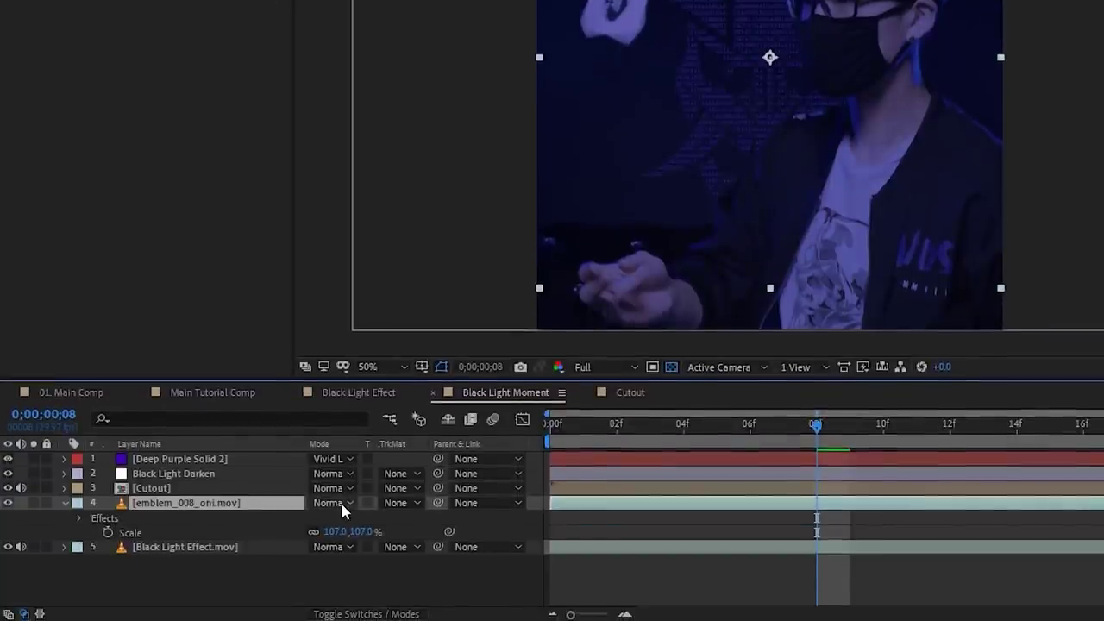
pyautogui.click(342, 509)
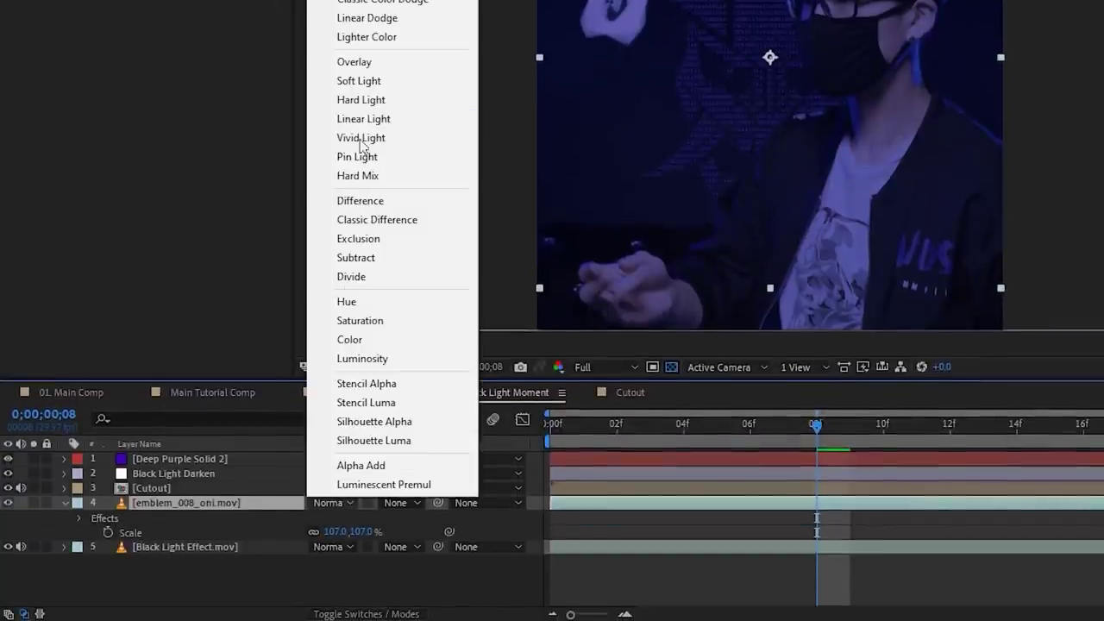
pyautogui.click(410, 226)
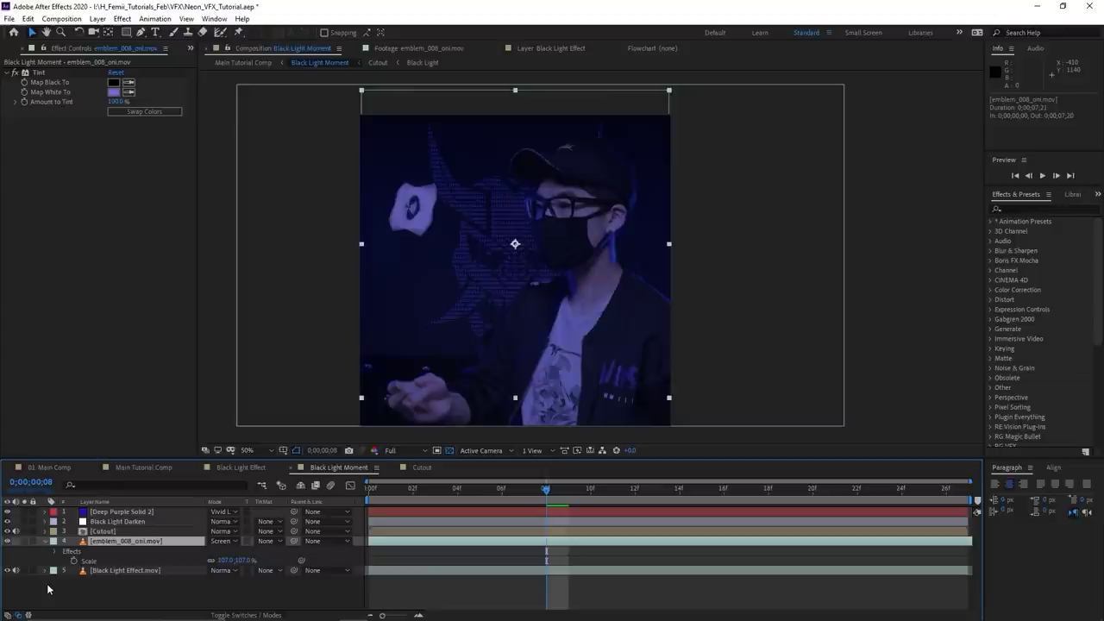
# Add Fast Box Blur to the oni emblem layer with a Blur Radius of 0.5
pyautogui.hotkey('ctrl', 'space')
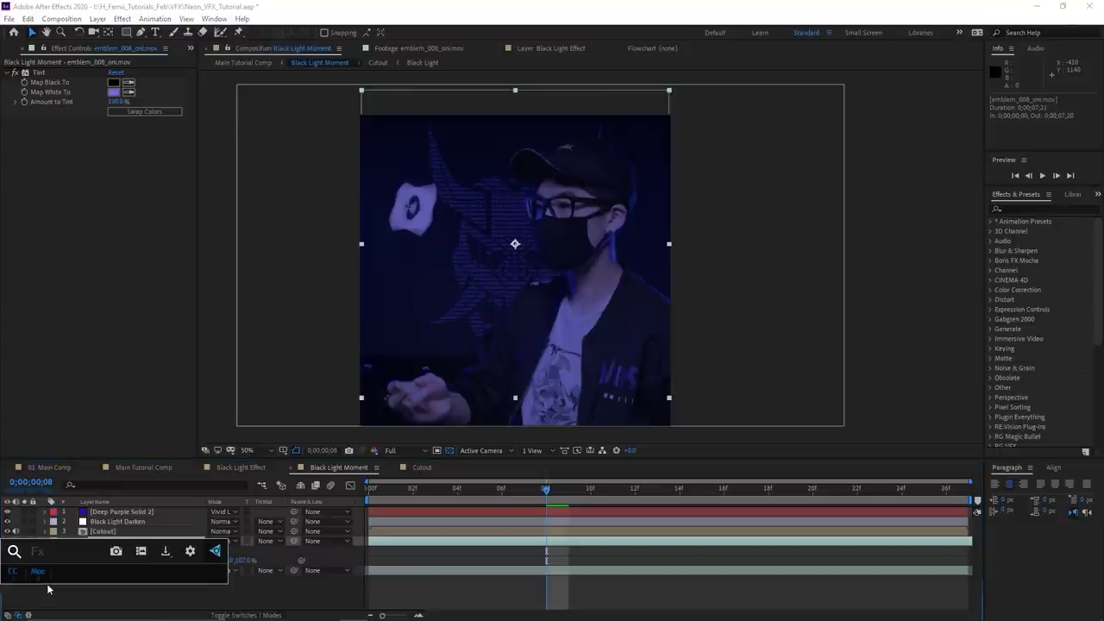
pyautogui.write('fast')
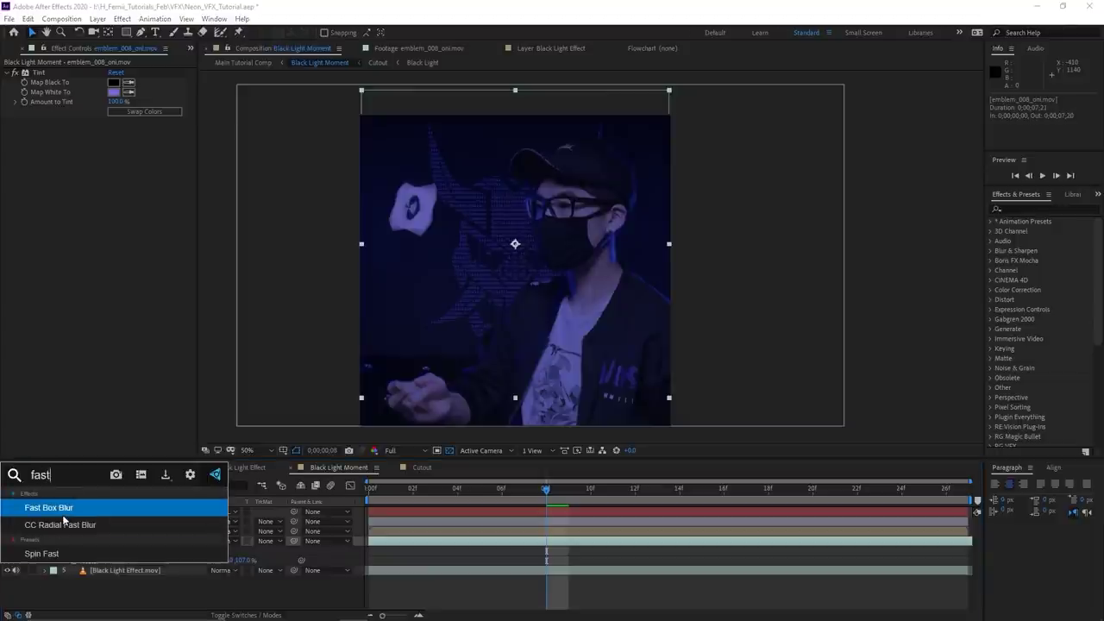
pyautogui.press('Return')
pyautogui.click(111, 130)
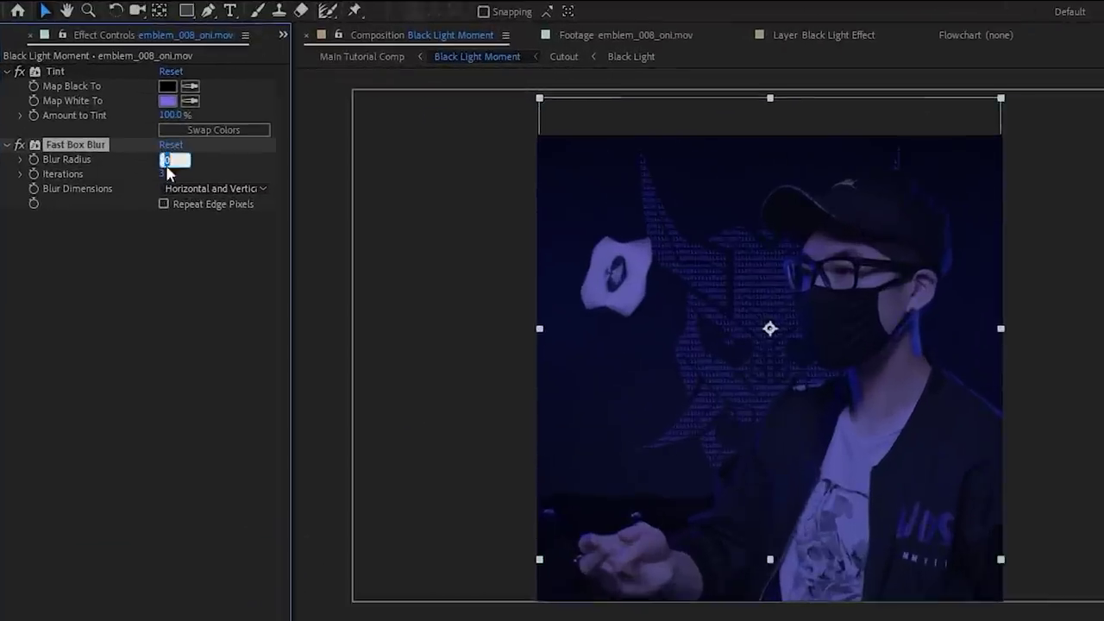
pyautogui.write('0.5')
pyautogui.press('Return')
pyautogui.scroll(2, 802, 332)
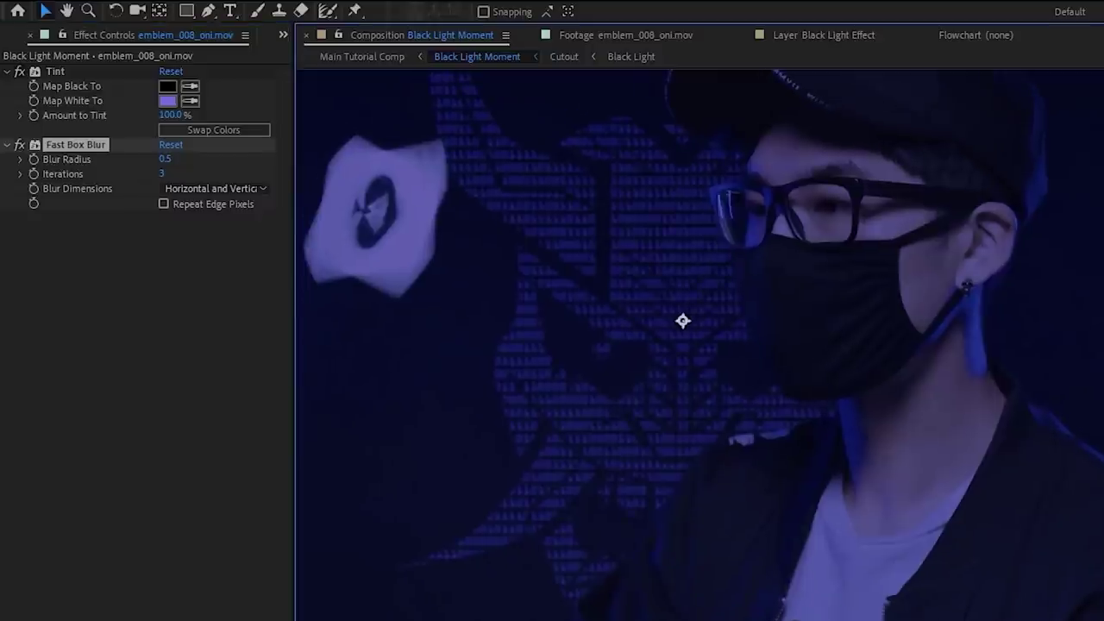
pyautogui.scroll(-2, 804, 379)
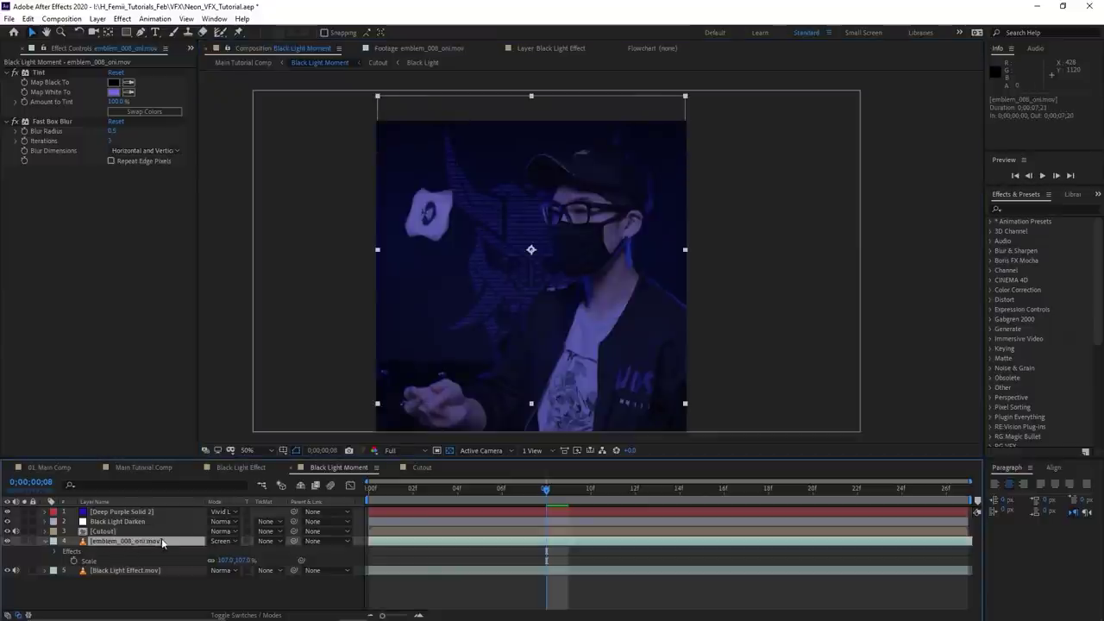
# Duplicate the oni emblem layer and add Glow to the upper copy with Glow Radius 77 and Glow Intensity 0.8
pyautogui.hotkey('ctrl', 'space')
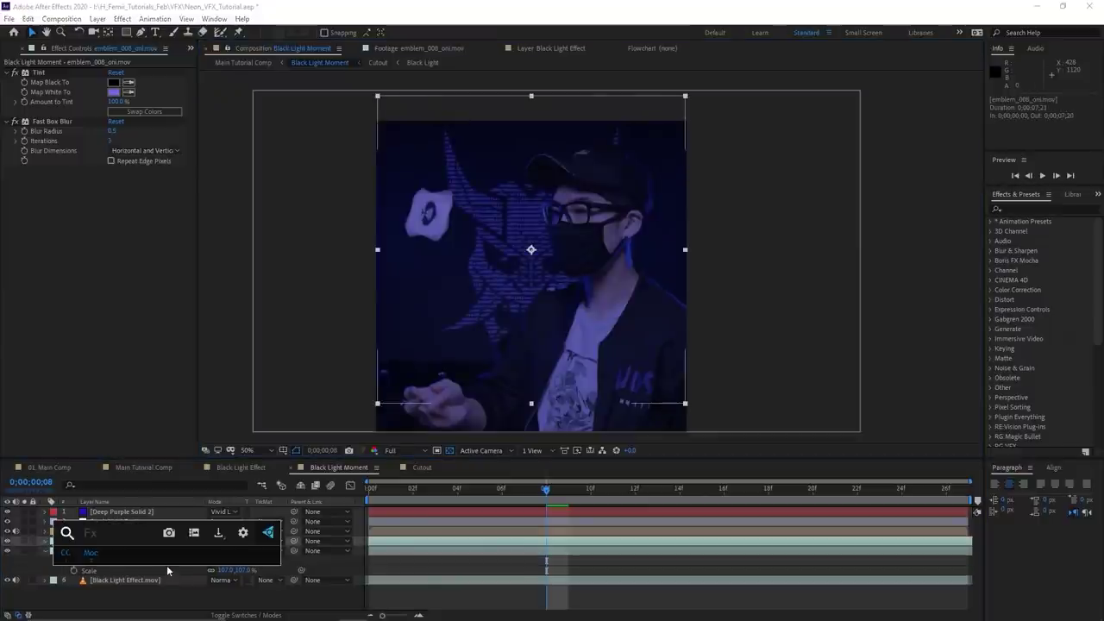
pyautogui.write('glow')
pyautogui.press('Return')
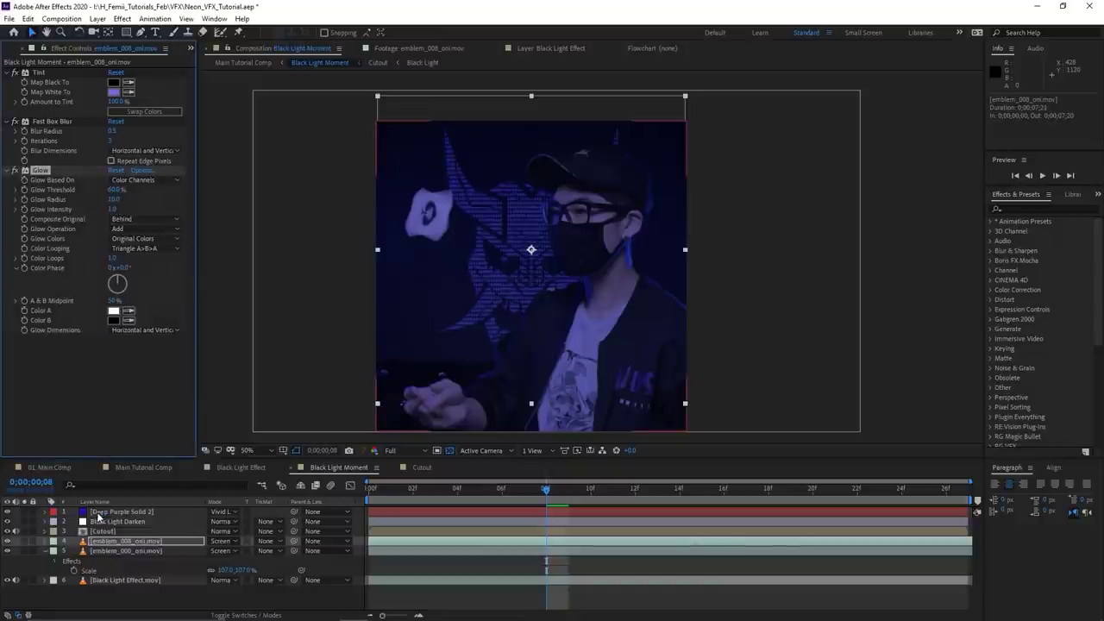
pyautogui.moveTo(115, 199); pyautogui.dragTo(154, 199)
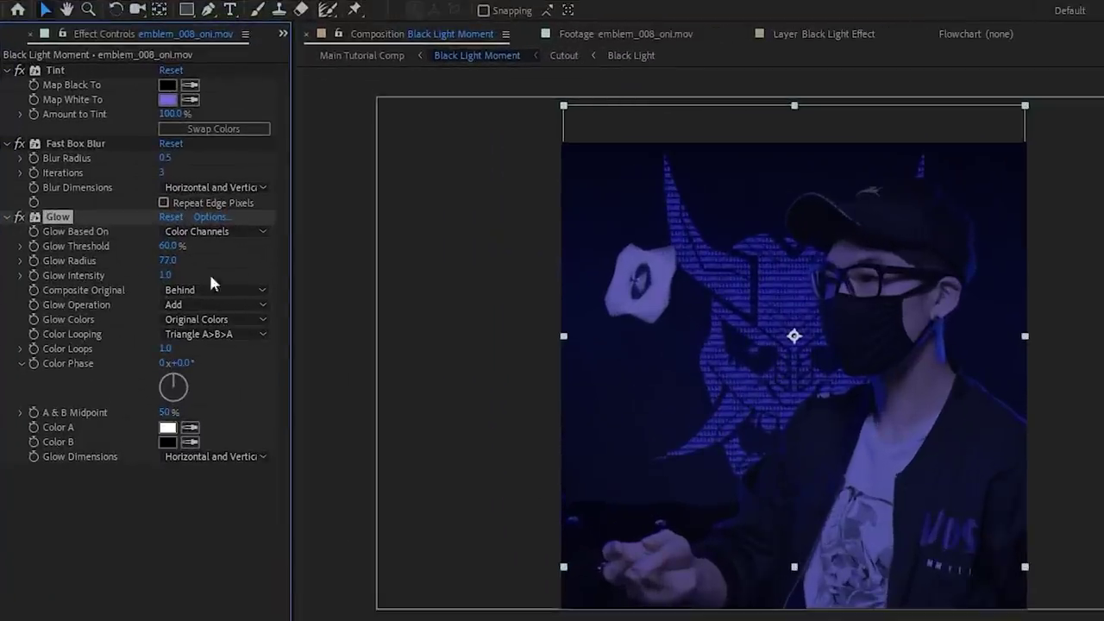
pyautogui.moveTo(165, 274); pyautogui.dragTo(153, 273)
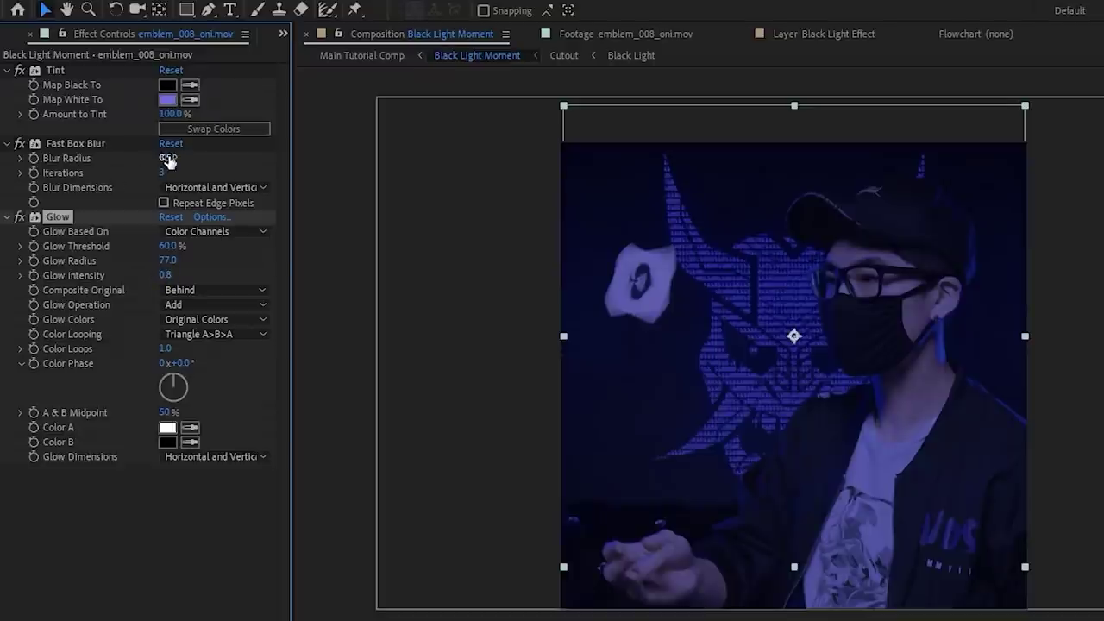
# Raise the upper emblem copy's Fast Box Blur radius to about 11.5 and lower its opacity to about 35%
pyautogui.moveTo(164, 157); pyautogui.dragTo(172, 157)
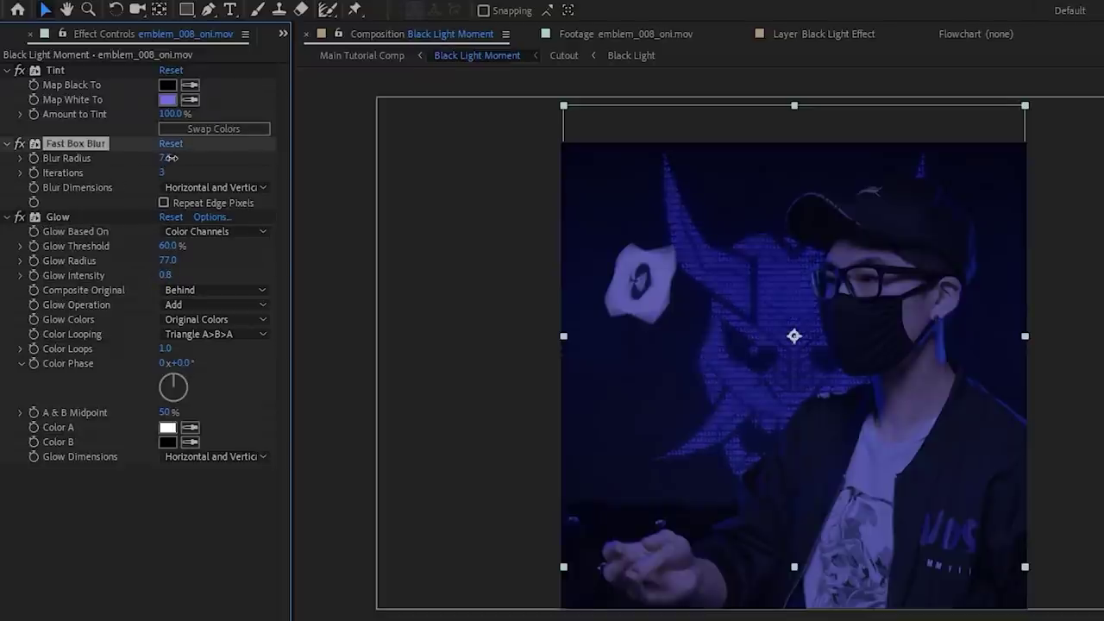
pyautogui.moveTo(172, 158); pyautogui.dragTo(174, 158)
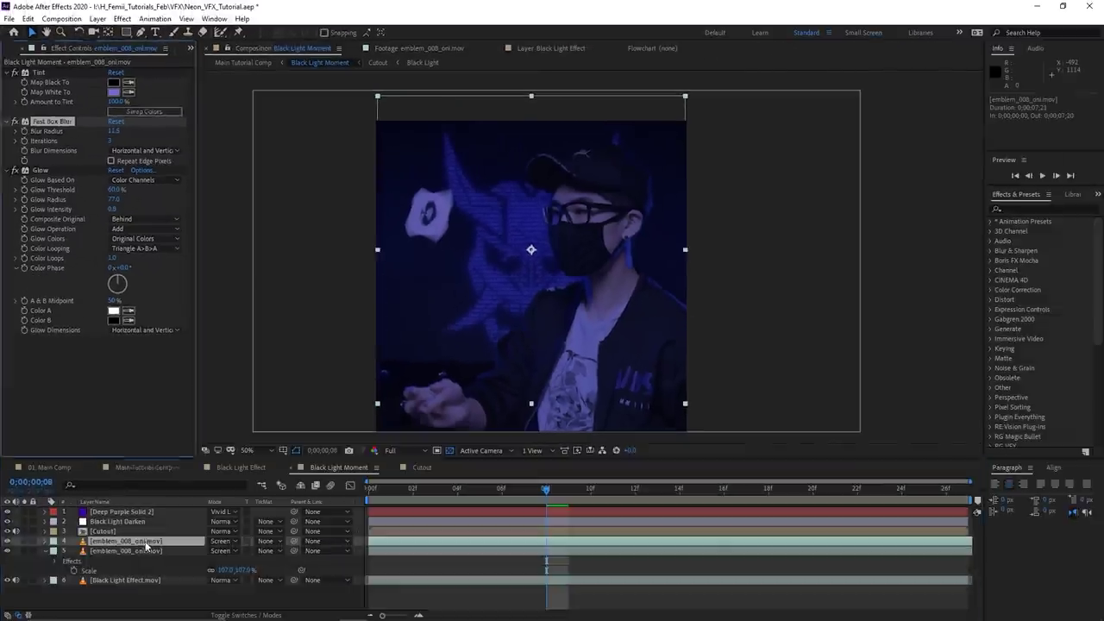
pyautogui.click(146, 541)
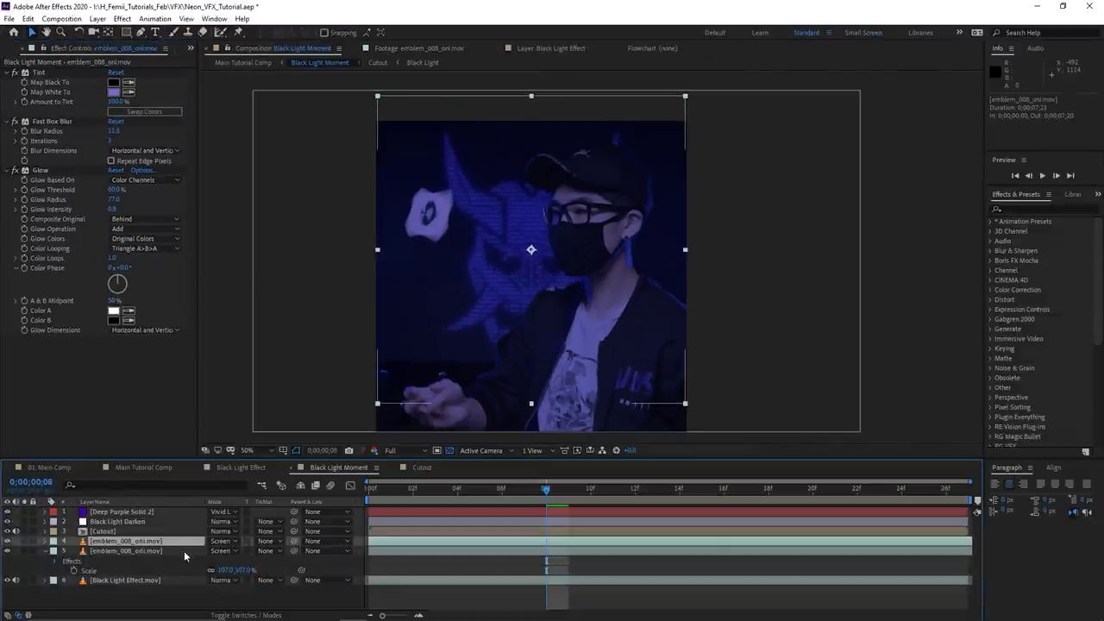
pyautogui.press('t')
pyautogui.moveTo(217, 550); pyautogui.dragTo(200, 550)
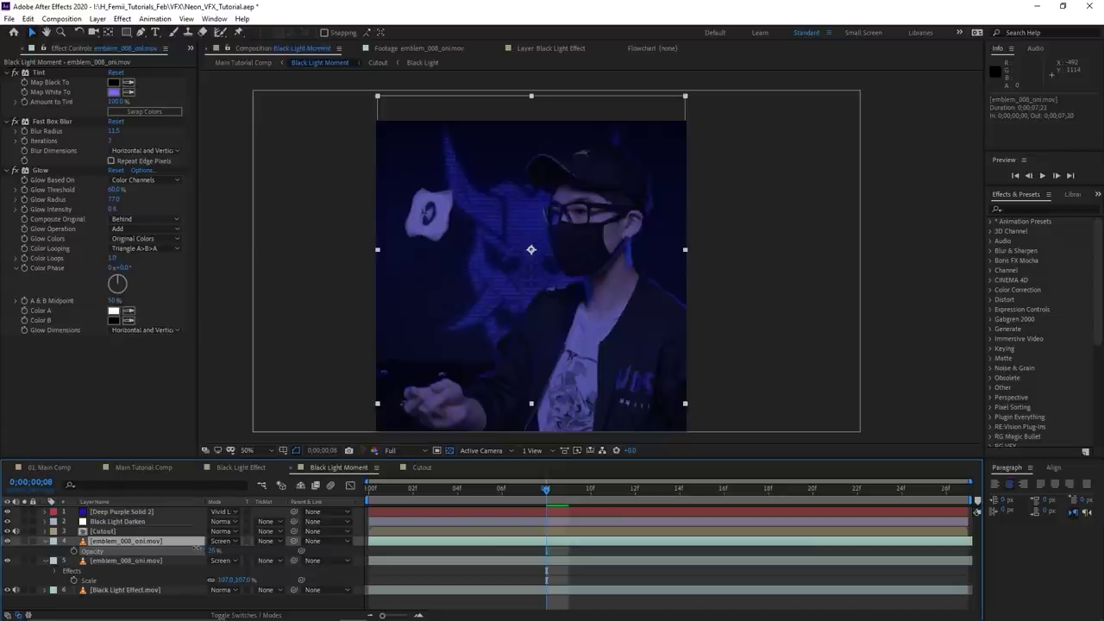
# Collapse the open properties of all layers and move the current time to 0;00;00;07
pyautogui.click(517, 574)
pyautogui.hotkey('ctrl', 'a')
pyautogui.press('u')
pyautogui.press('u')
pyautogui.click(590, 593)
pyautogui.moveTo(580, 248); pyautogui.dragTo(563, 254)
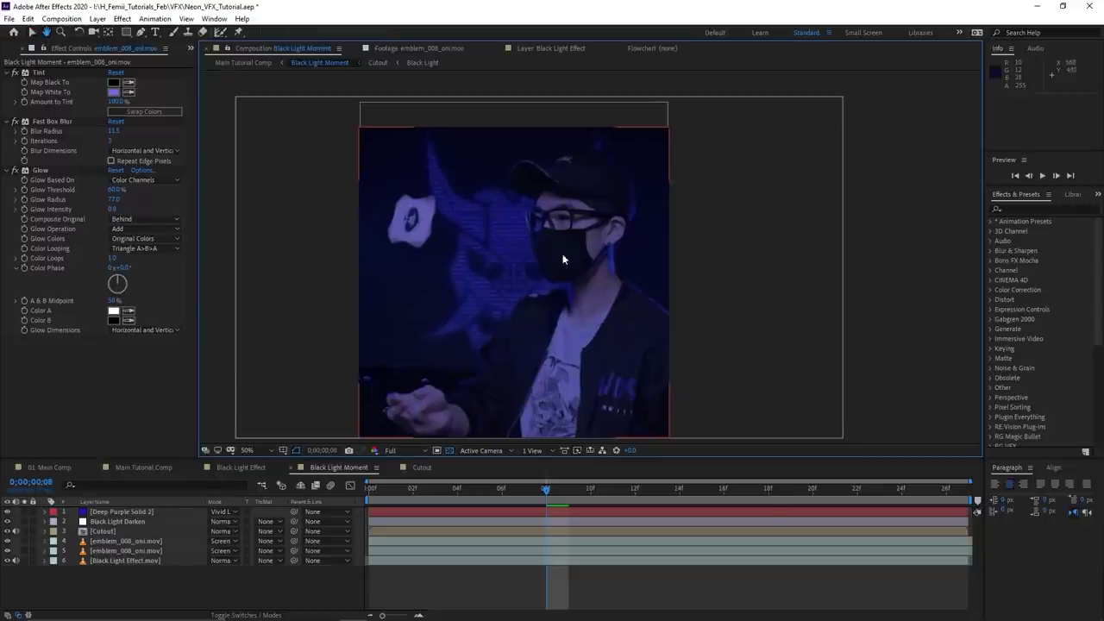
pyautogui.moveTo(522, 493)
pyautogui.mouseDown()
pyautogui.moveTo(471, 494)
pyautogui.moveTo(529, 502)
pyautogui.mouseUp()
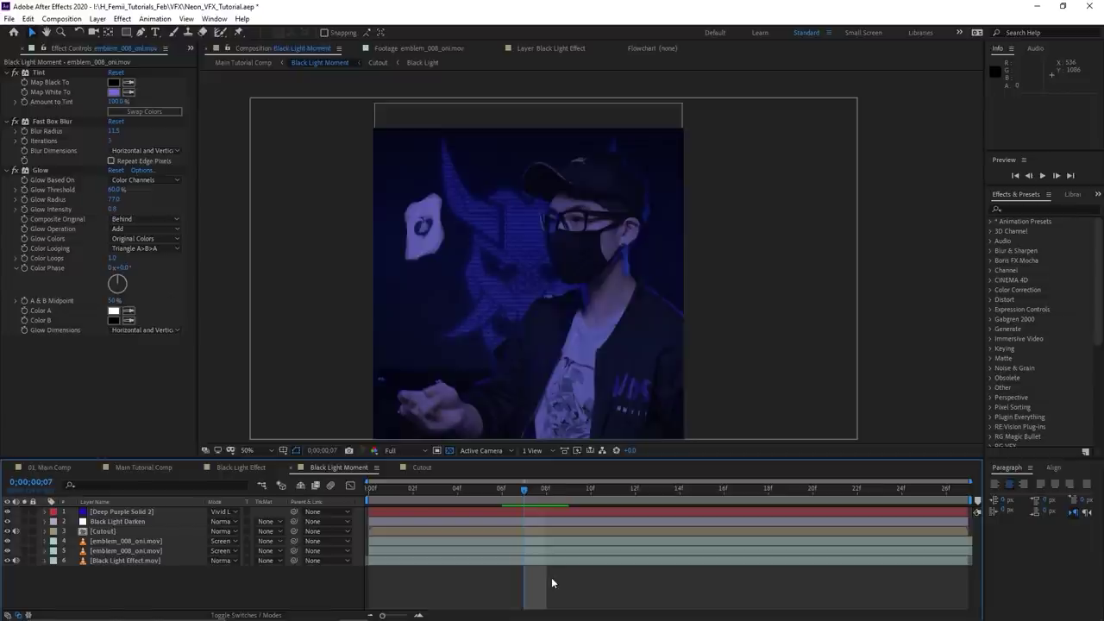
# Compare the performer and emblem close up with the Black Light Effect composition, returning to Black Light Moment at 0;00;00;08
pyautogui.moveTo(660, 313); pyautogui.dragTo(660, 304)
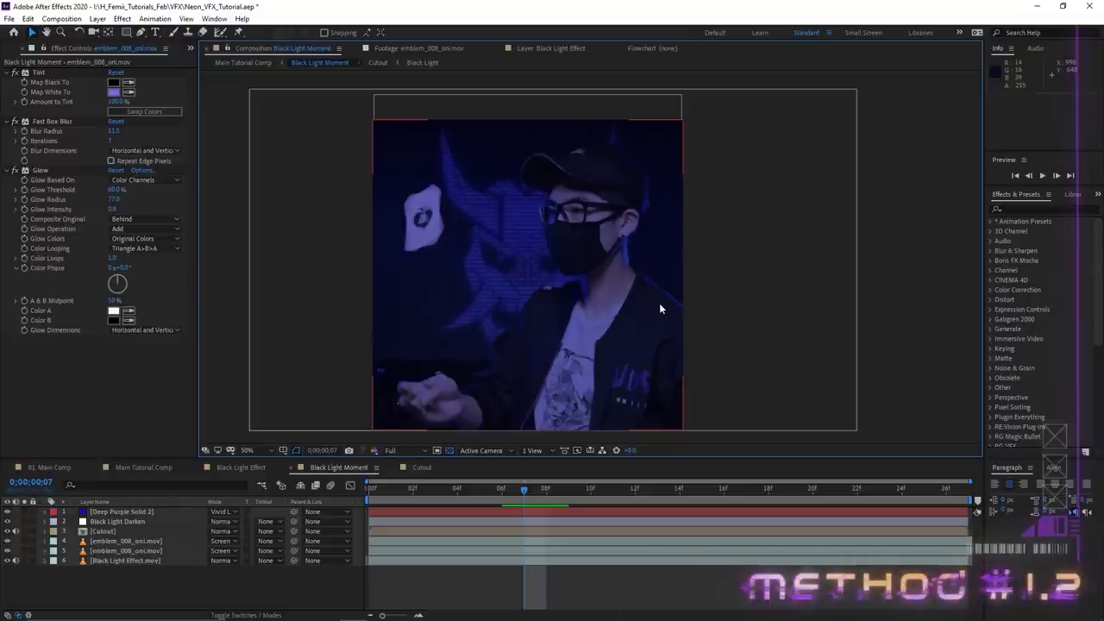
pyautogui.scroll(2, 604, 258)
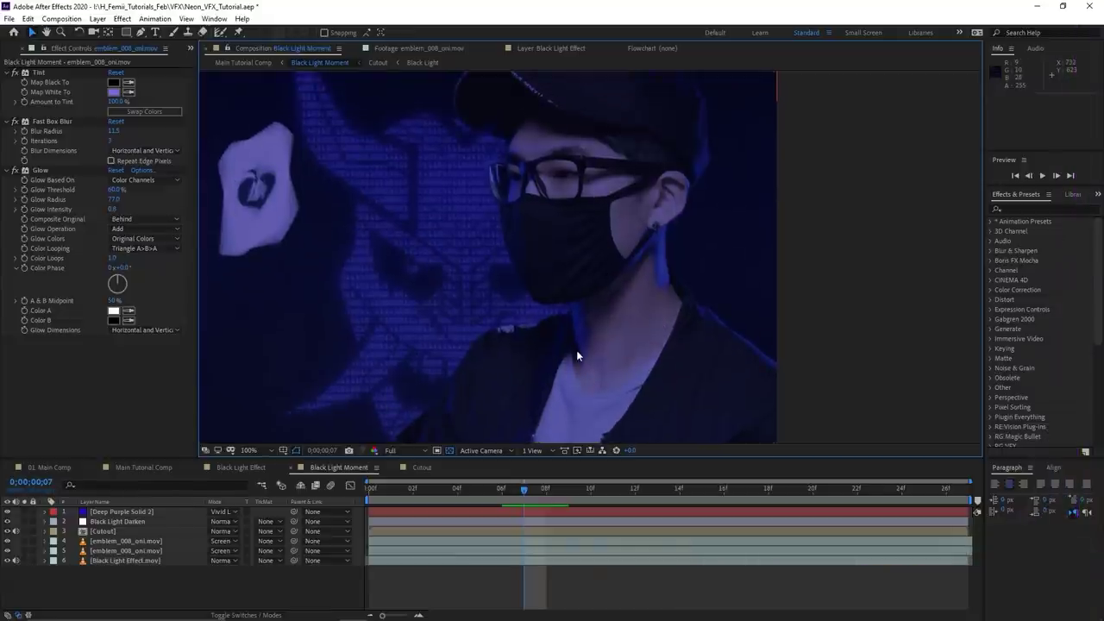
pyautogui.moveTo(541, 249); pyautogui.dragTo(537, 264)
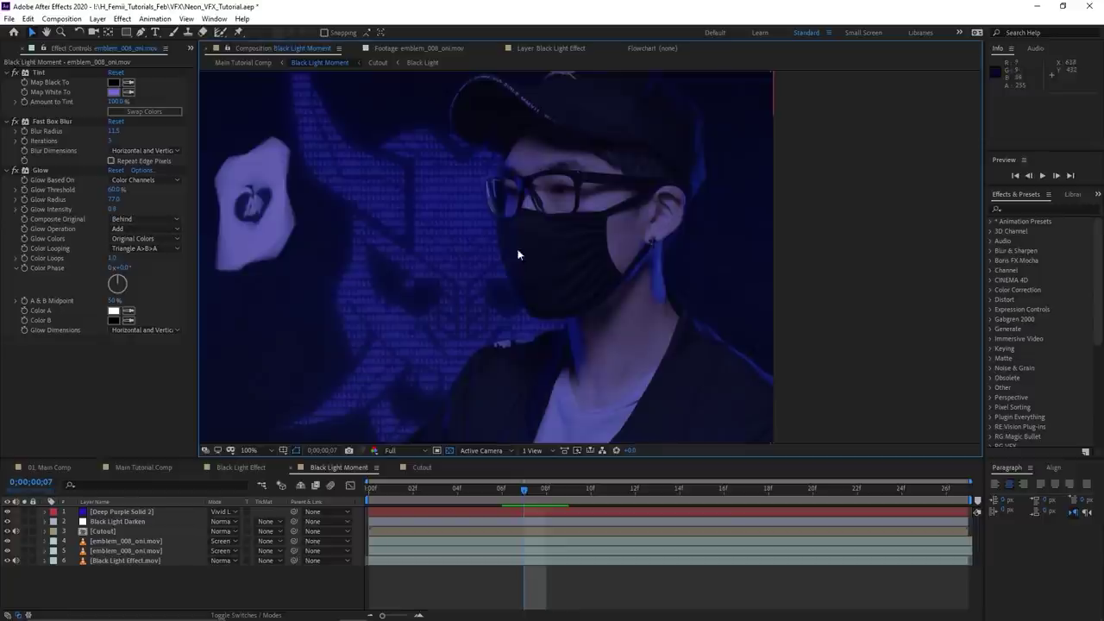
pyautogui.click(235, 468)
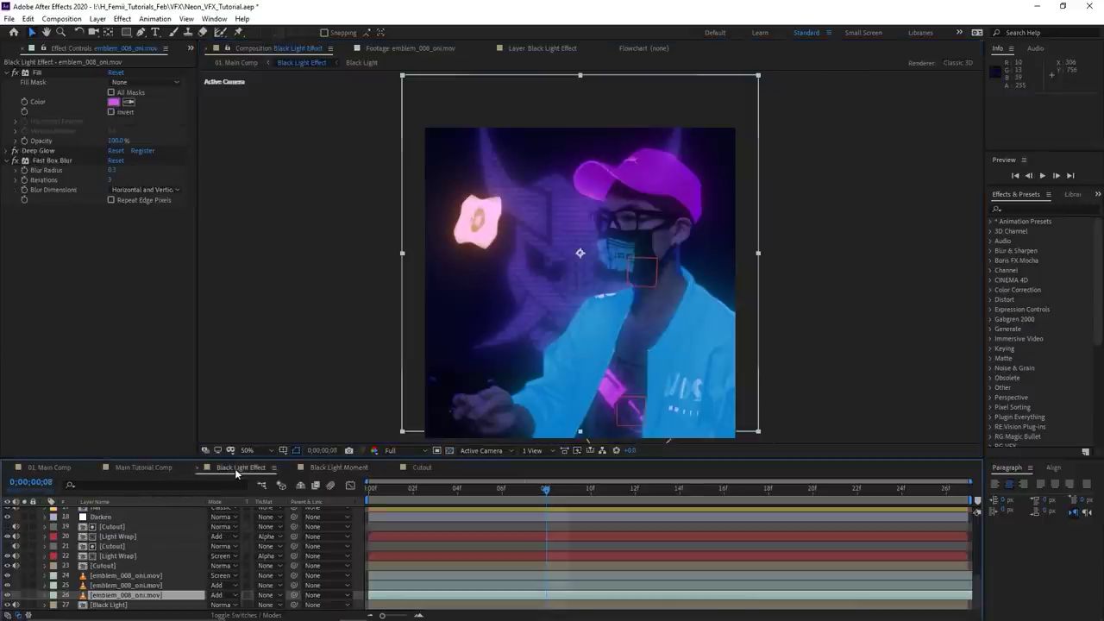
pyautogui.scroll(3, 462, 270)
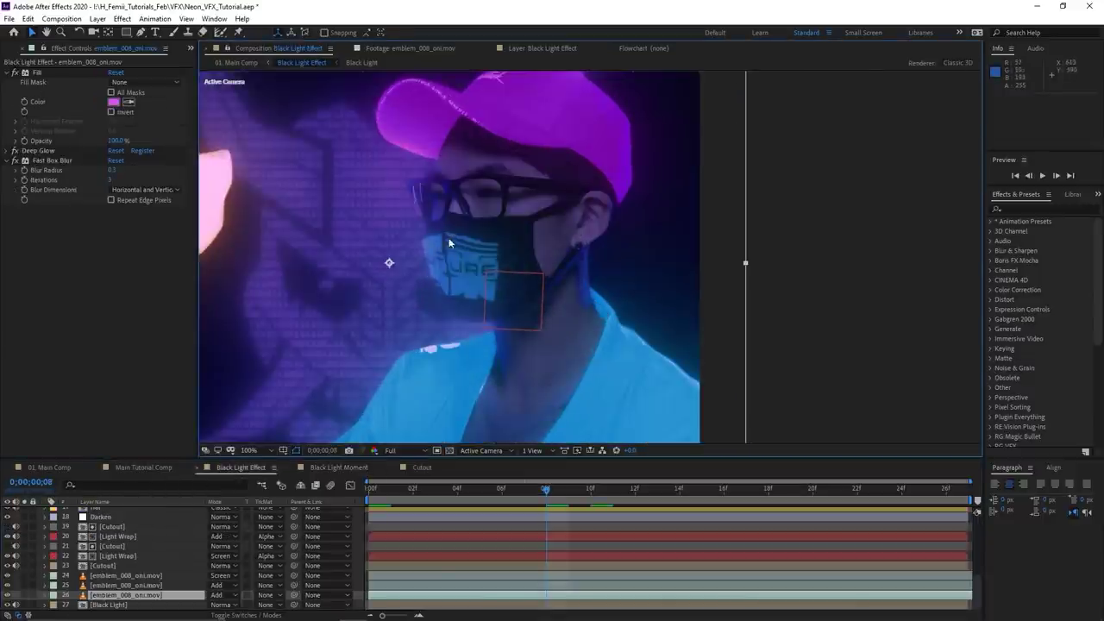
pyautogui.click(341, 467)
pyautogui.moveTo(523, 518); pyautogui.dragTo(546, 496)
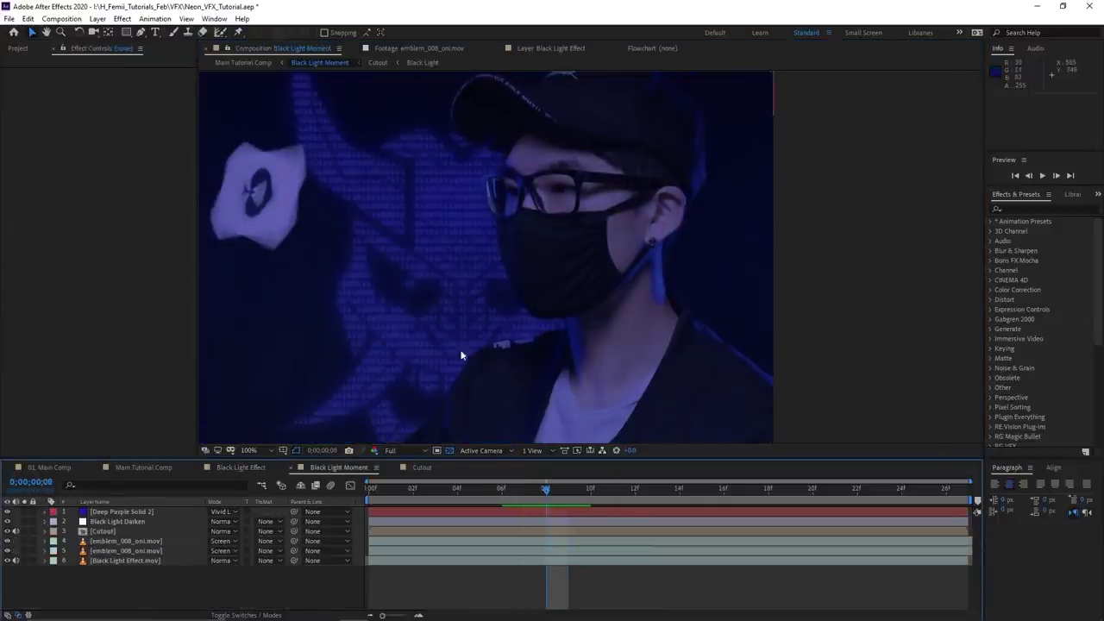
pyautogui.moveTo(525, 323); pyautogui.dragTo(588, 321)
pyautogui.scroll(-1, 588, 321)
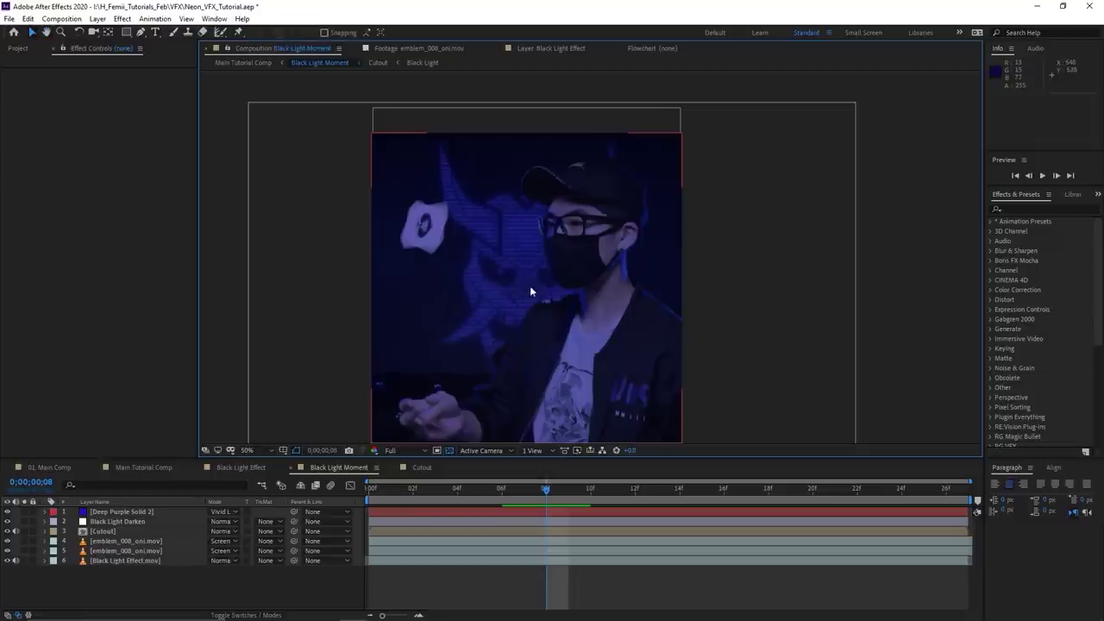
# Move the current time to 0;00;00;12 and hide every layer except Black Light Effect.mov
pyautogui.scroll(2, 528, 302)
pyautogui.moveTo(528, 299); pyautogui.dragTo(630, 299)
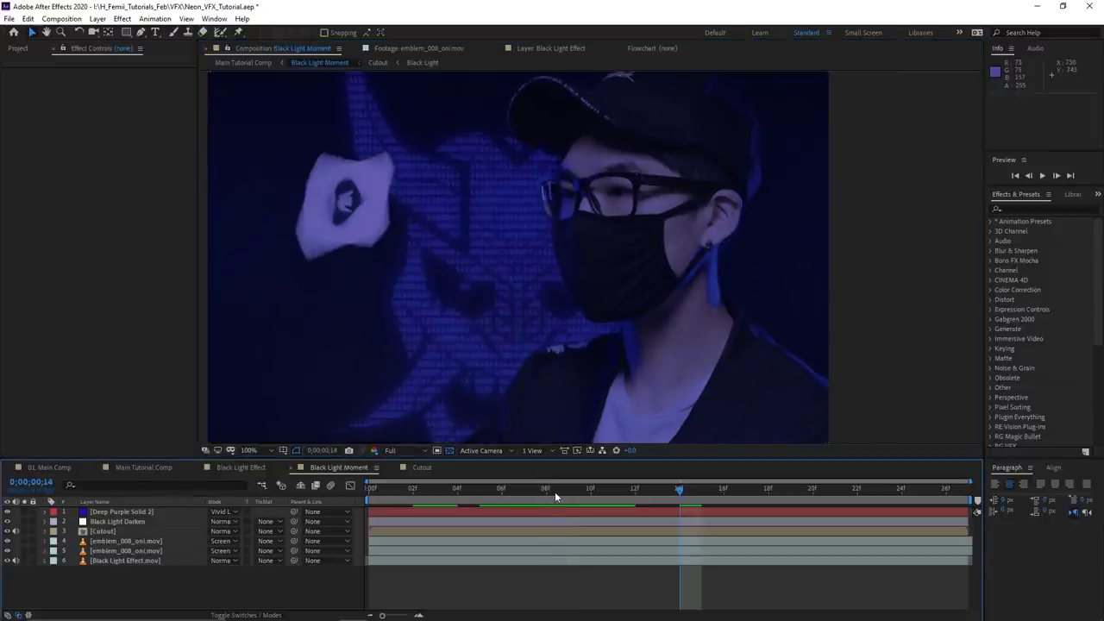
pyautogui.moveTo(554, 491); pyautogui.dragTo(645, 500)
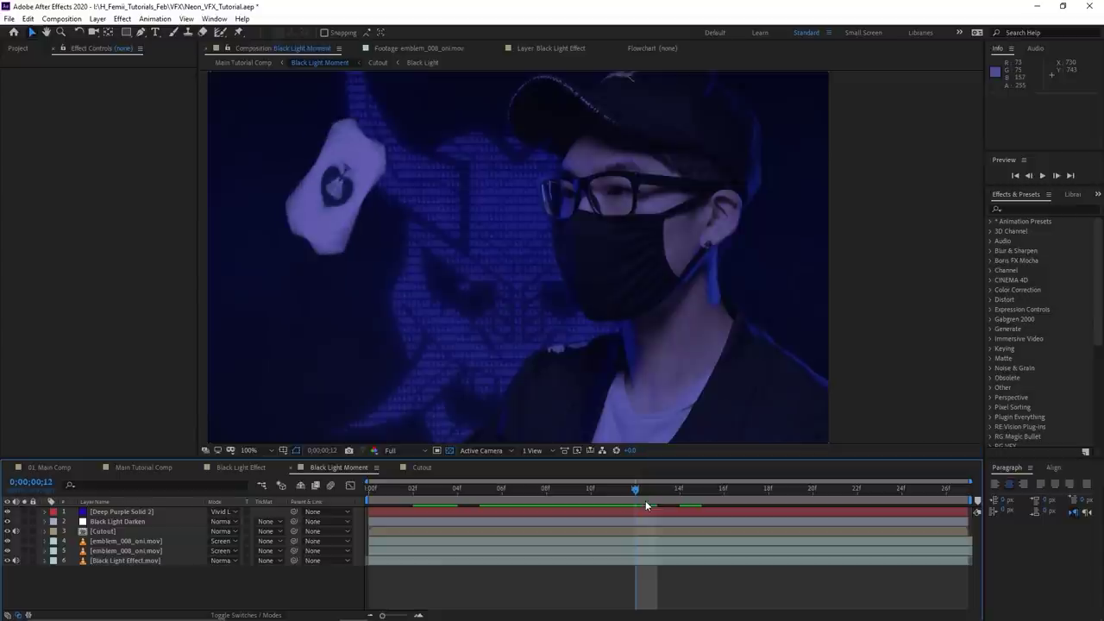
pyautogui.moveTo(7, 552); pyautogui.dragTo(7, 511)
pyautogui.scroll(-2, 507, 264)
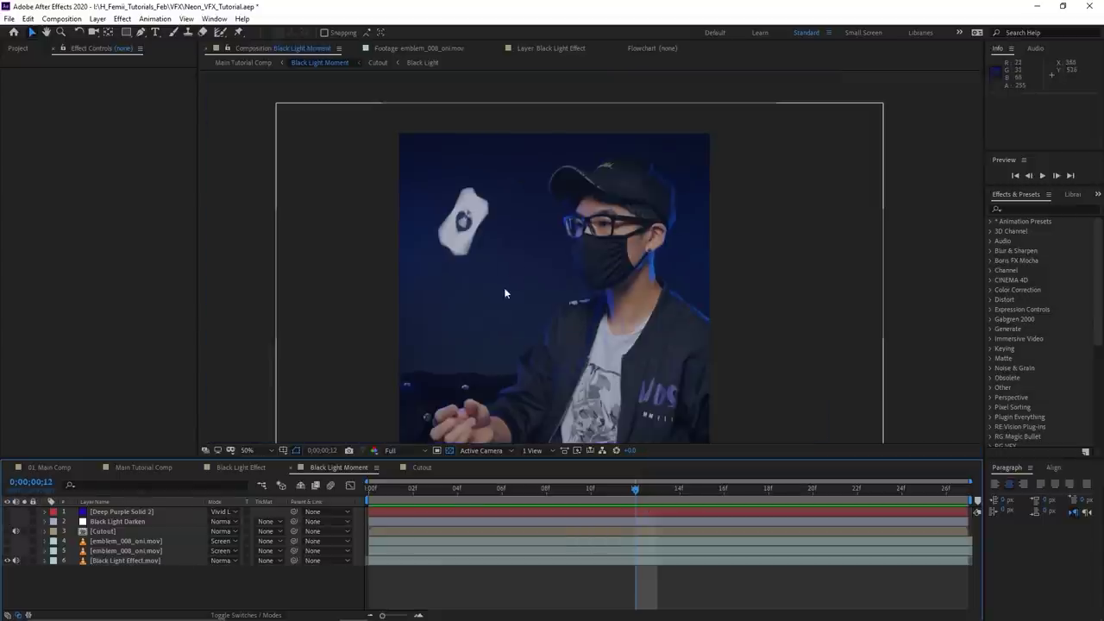
pyautogui.moveTo(504, 289); pyautogui.dragTo(525, 259)
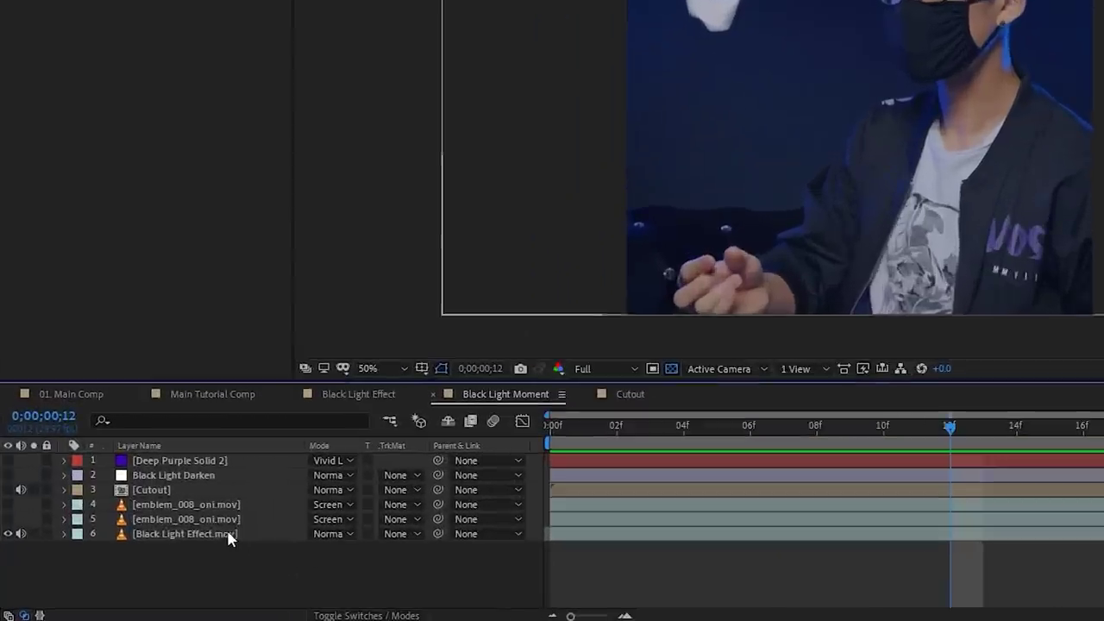
# Pre-compose the Black Light Effect.mov layer into a new composition named Base Layer, moving all attributes into it
pyautogui.click(155, 560)
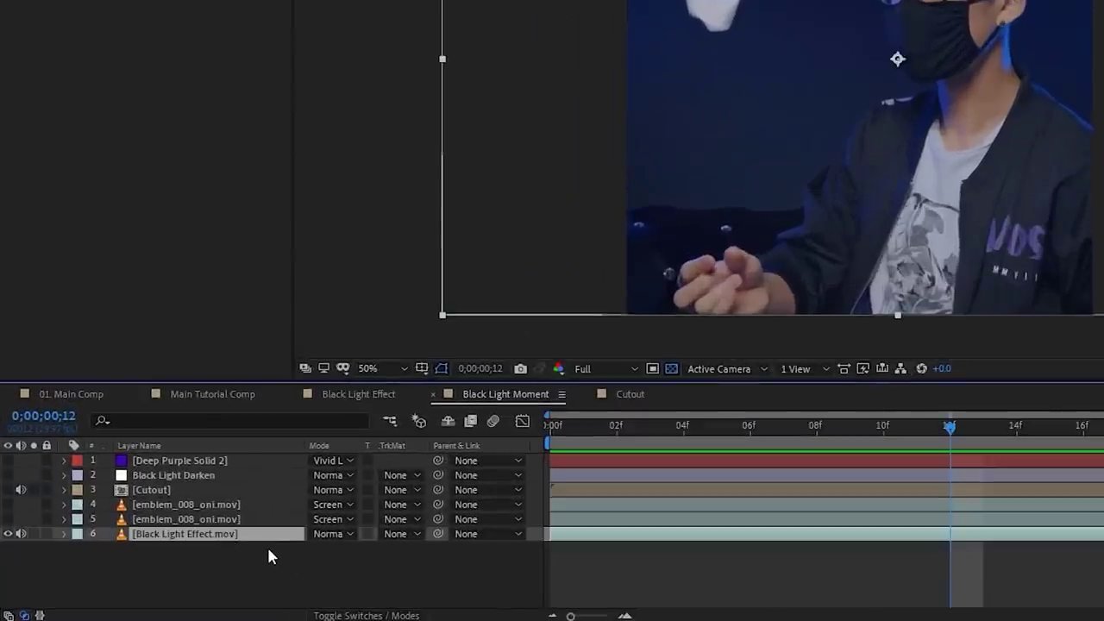
pyautogui.hotkey('ctrl', 'shift', 'c')
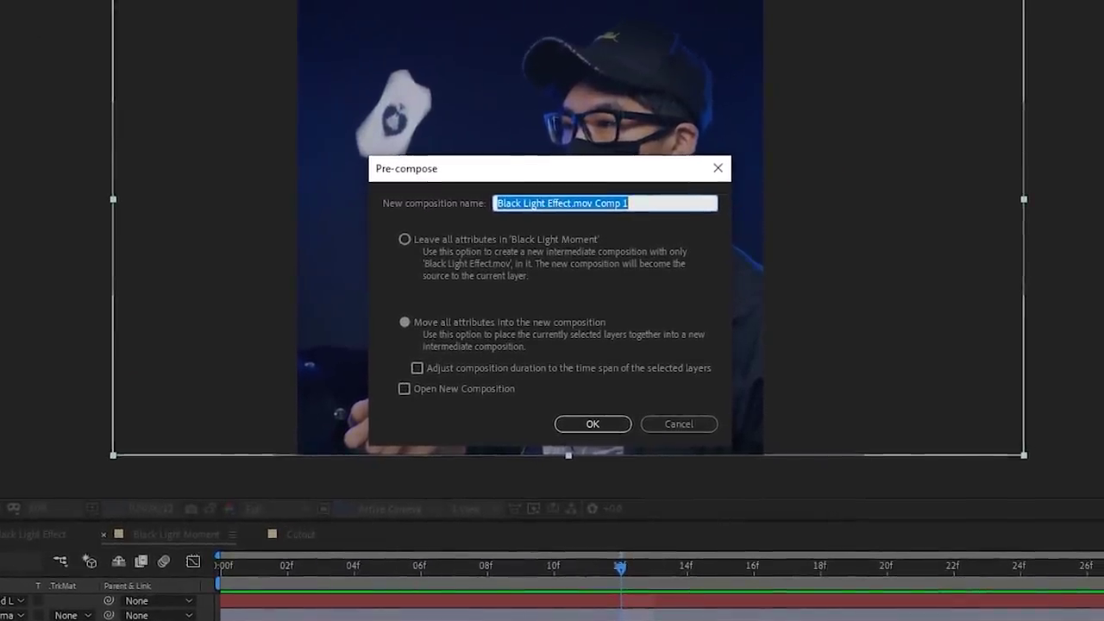
pyautogui.write('Base Layer')
pyautogui.press('Return')
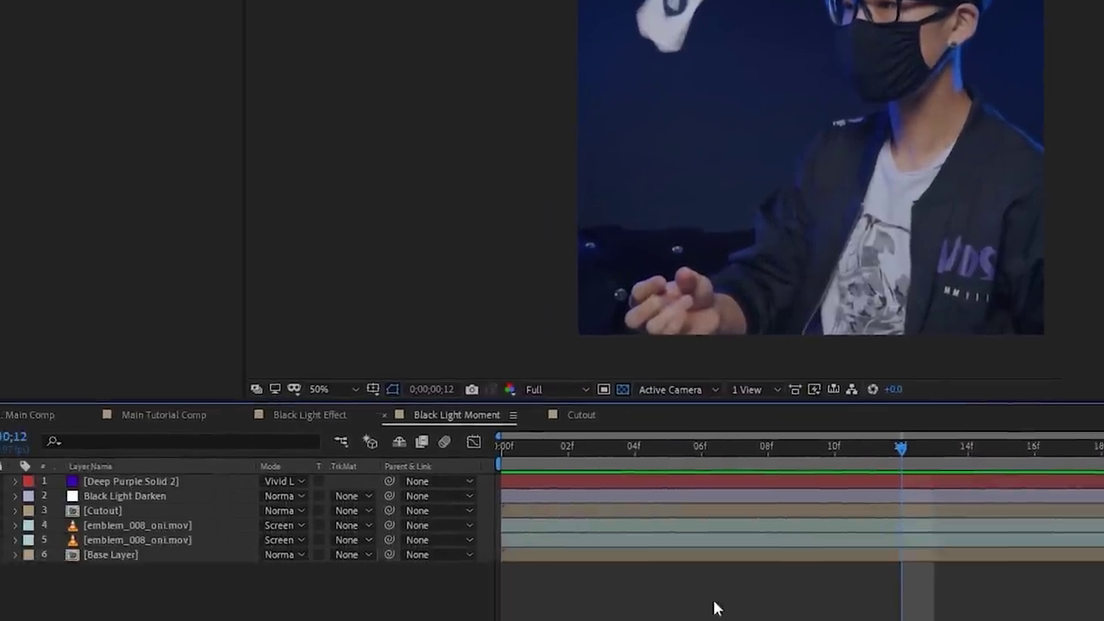
# Apply the Mocha AE effect to the Base Layer and launch the Mocha AE plugin
pyautogui.click(722, 555)
pyautogui.hotkey('ctrl', 'space')
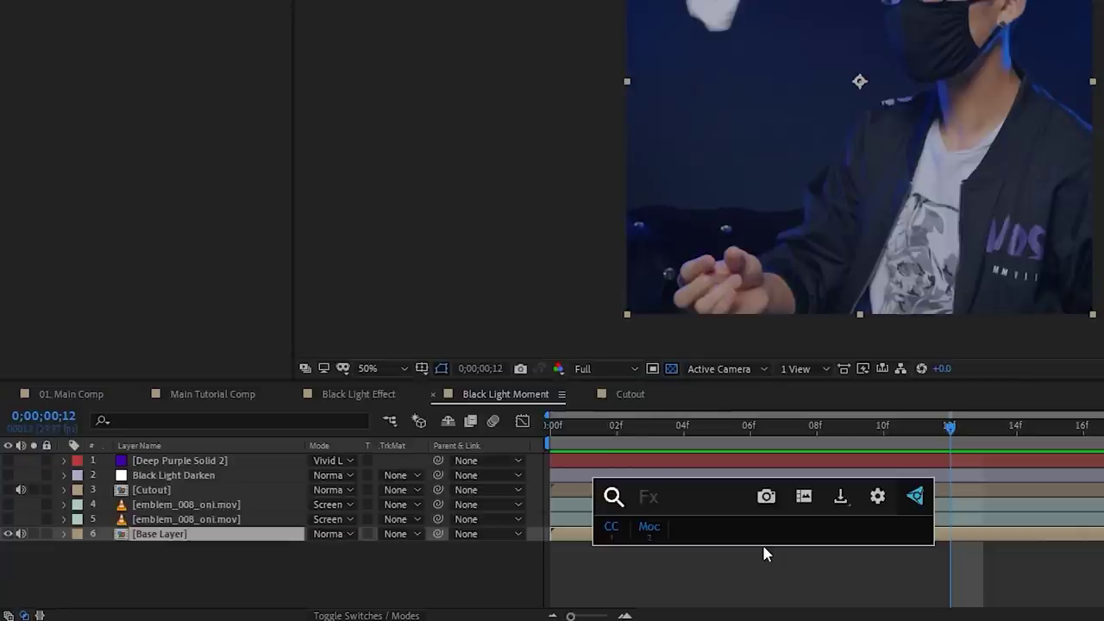
pyautogui.write('mocha')
pyautogui.click(724, 455)
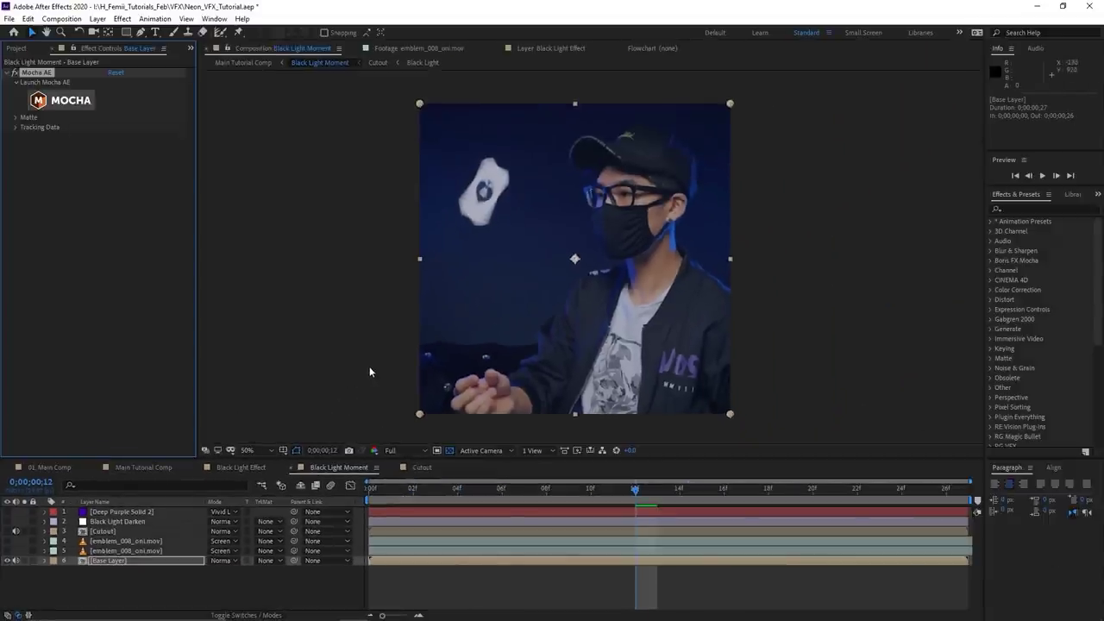
pyautogui.click(72, 102)
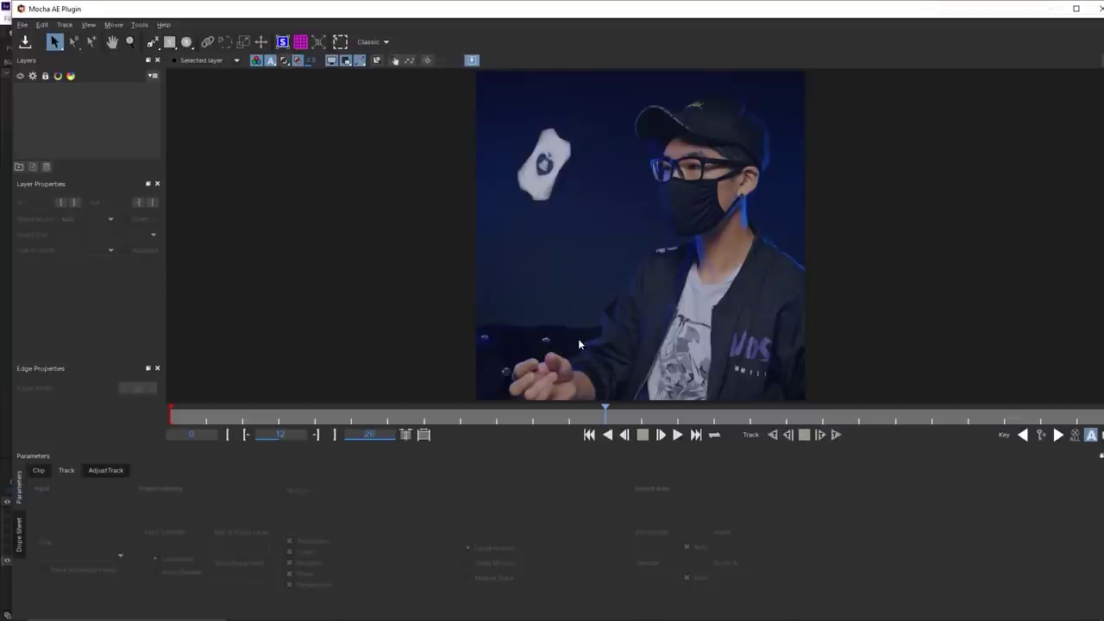
# Draw a closed X-spline at frame 12 around the performer's face mask, including its ear strap
pyautogui.press('x')
pyautogui.moveTo(626, 233); pyautogui.dragTo(492, 253)
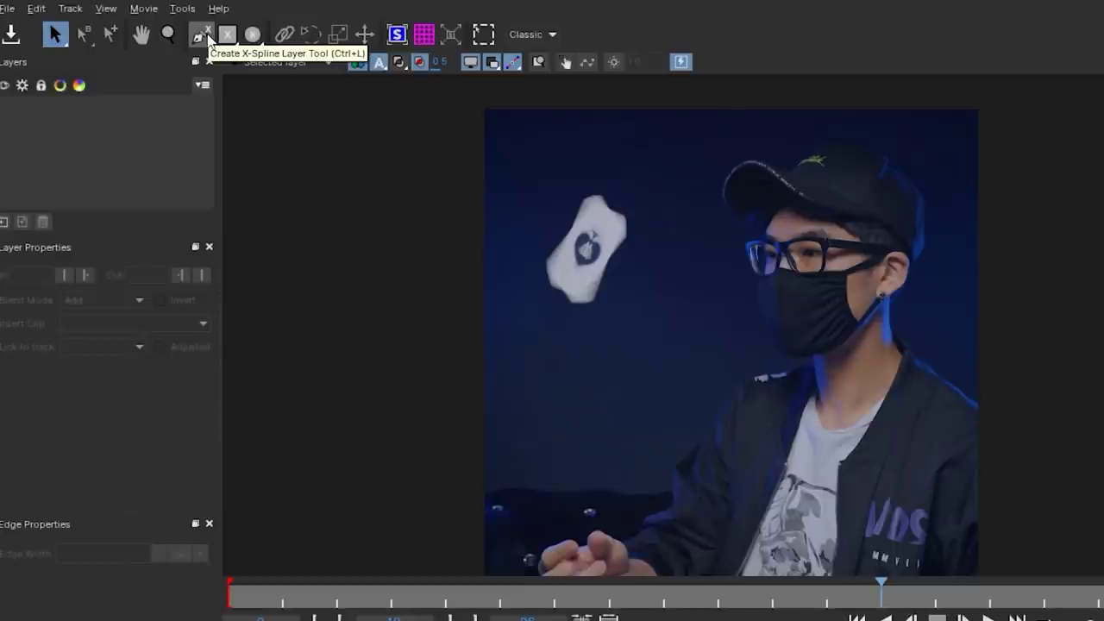
pyautogui.click(207, 39)
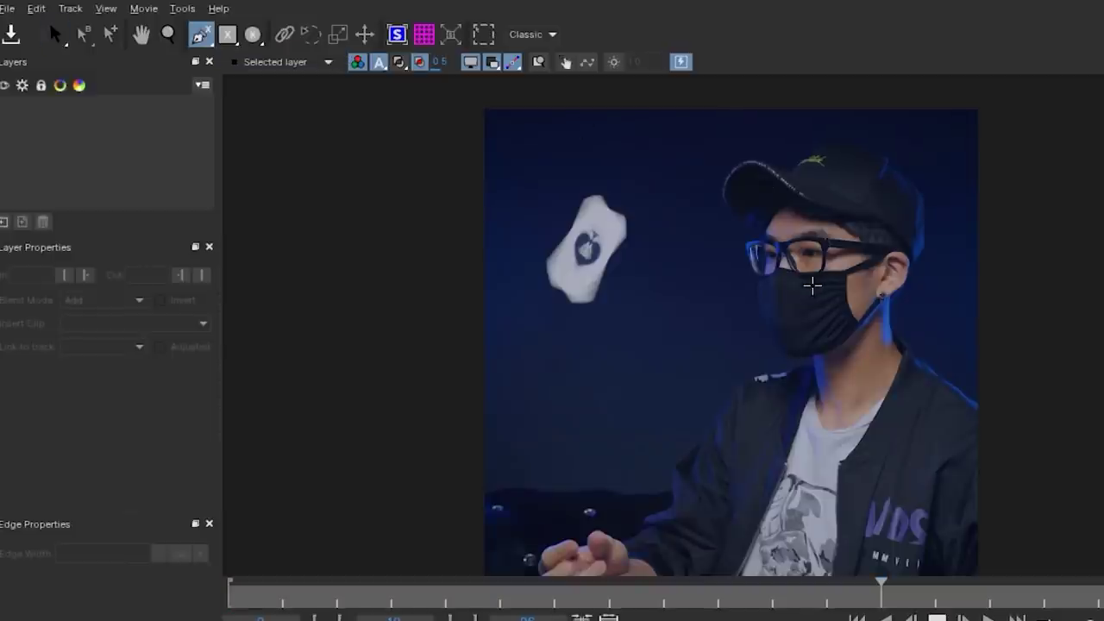
pyautogui.press('z')
pyautogui.moveTo(815, 291); pyautogui.dragTo(810, 158)
pyautogui.moveTo(822, 321); pyautogui.dragTo(818, 205)
pyautogui.press('x')
pyautogui.moveTo(795, 262); pyautogui.dragTo(846, 318)
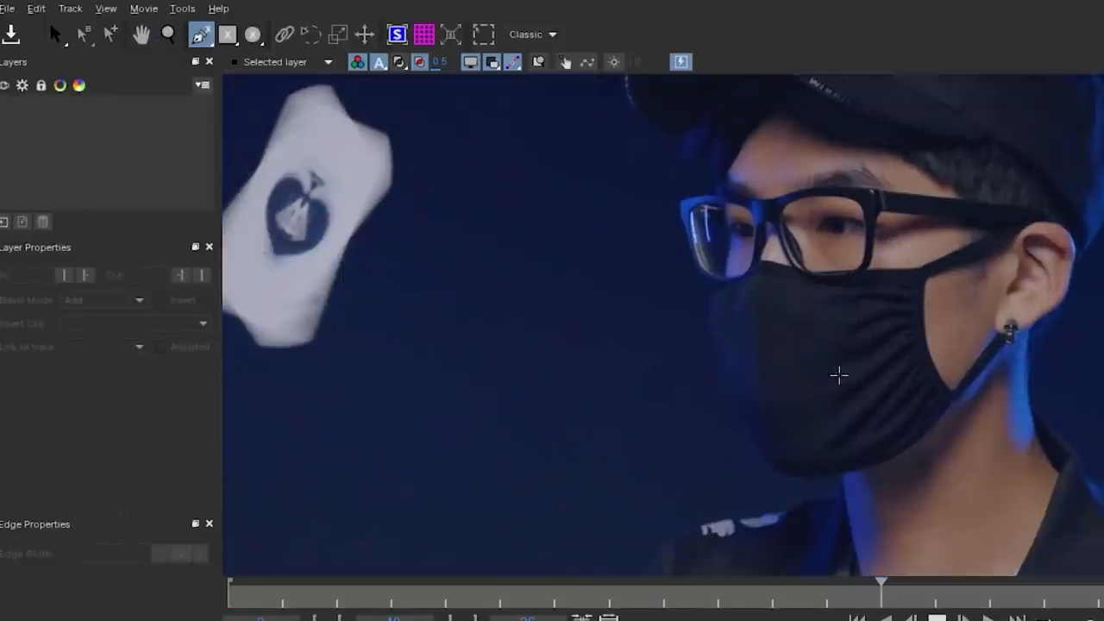
pyautogui.press('z')
pyautogui.moveTo(867, 357); pyautogui.dragTo(872, 363)
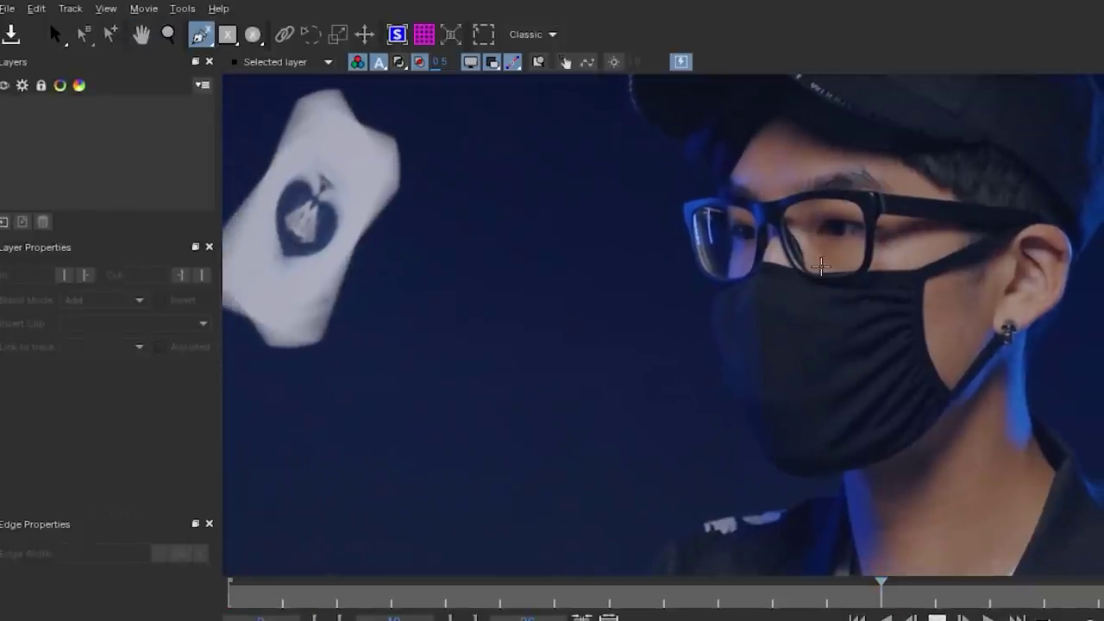
pyautogui.press('x')
pyautogui.moveTo(816, 268); pyautogui.dragTo(795, 290)
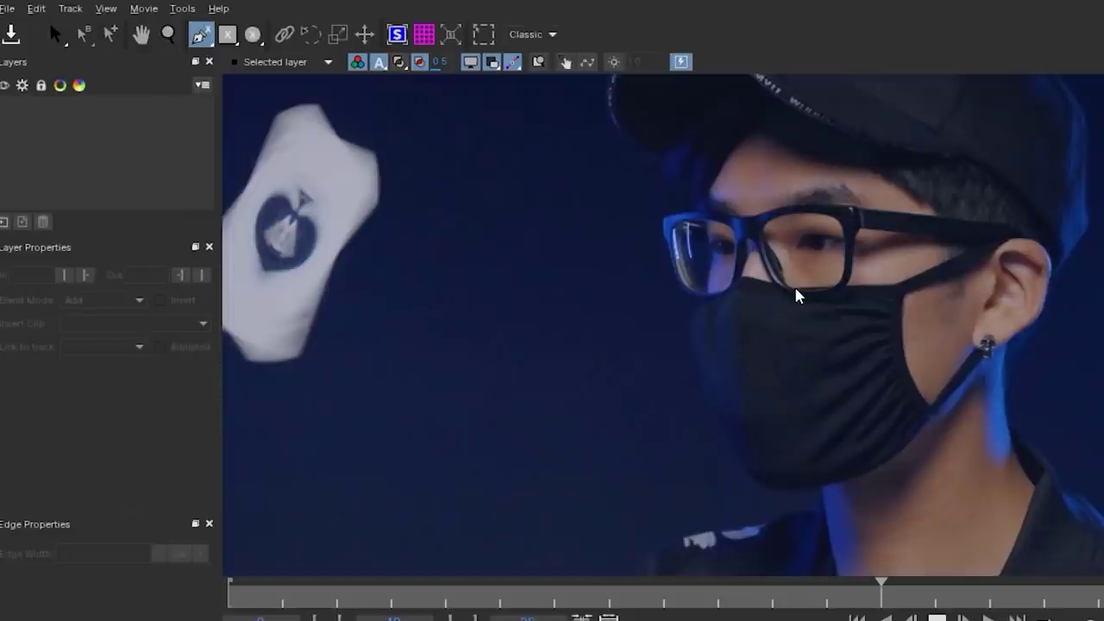
pyautogui.press('x')
pyautogui.moveTo(784, 301); pyautogui.dragTo(732, 330)
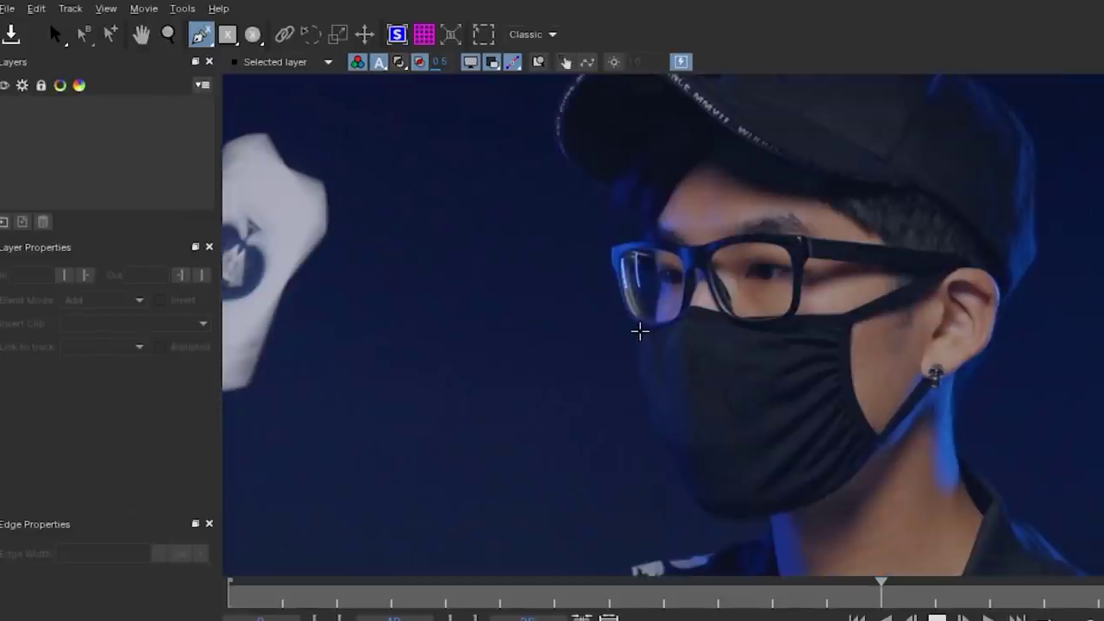
pyautogui.click(644, 331)
pyautogui.click(691, 301)
pyautogui.click(743, 317)
pyautogui.click(850, 314)
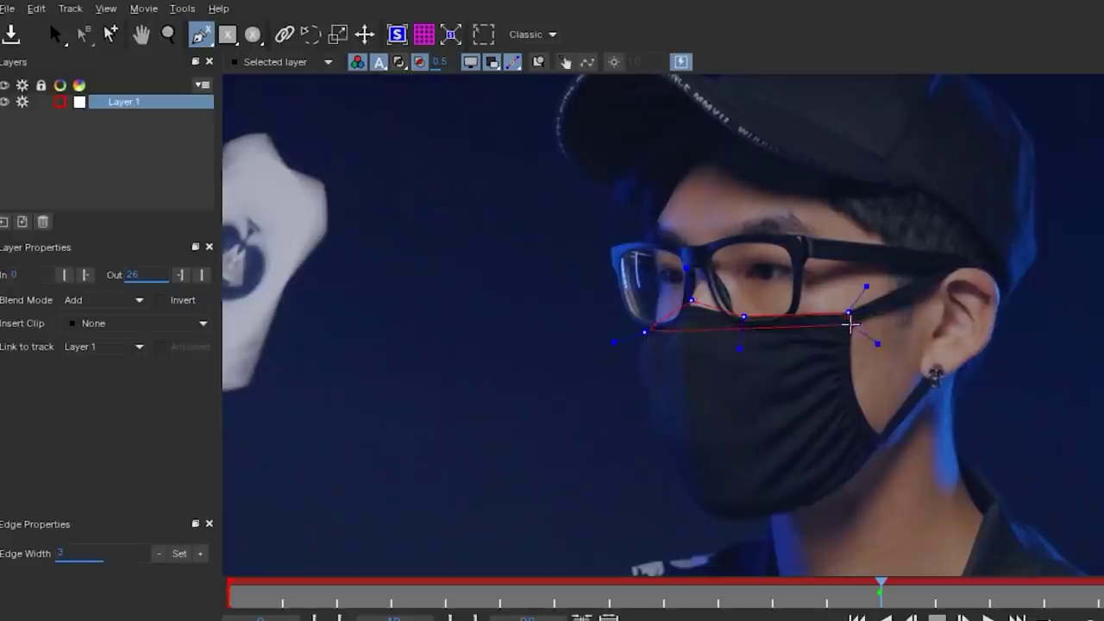
pyautogui.click(916, 302)
pyautogui.click(855, 333)
pyautogui.click(857, 409)
pyautogui.click(875, 426)
pyautogui.click(936, 355)
pyautogui.click(947, 385)
pyautogui.click(882, 463)
pyautogui.click(757, 533)
pyautogui.click(701, 521)
pyautogui.click(637, 395)
pyautogui.click(636, 339)
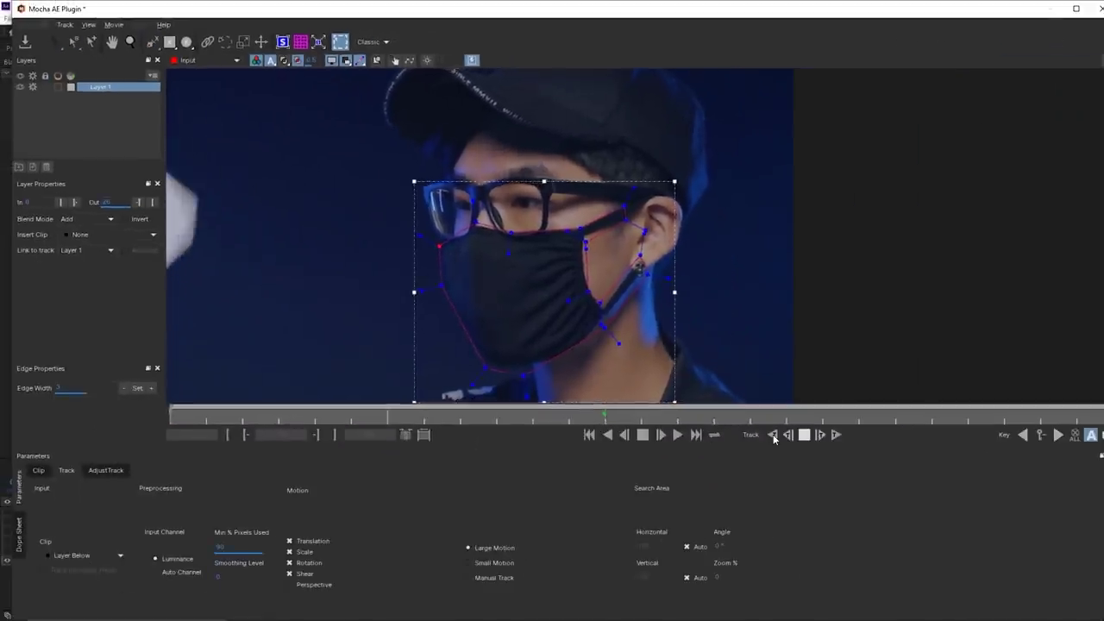
# Track the mask outline backward and forward from frame 12 across the whole clip and save the Mocha project
pyautogui.click(773, 436)
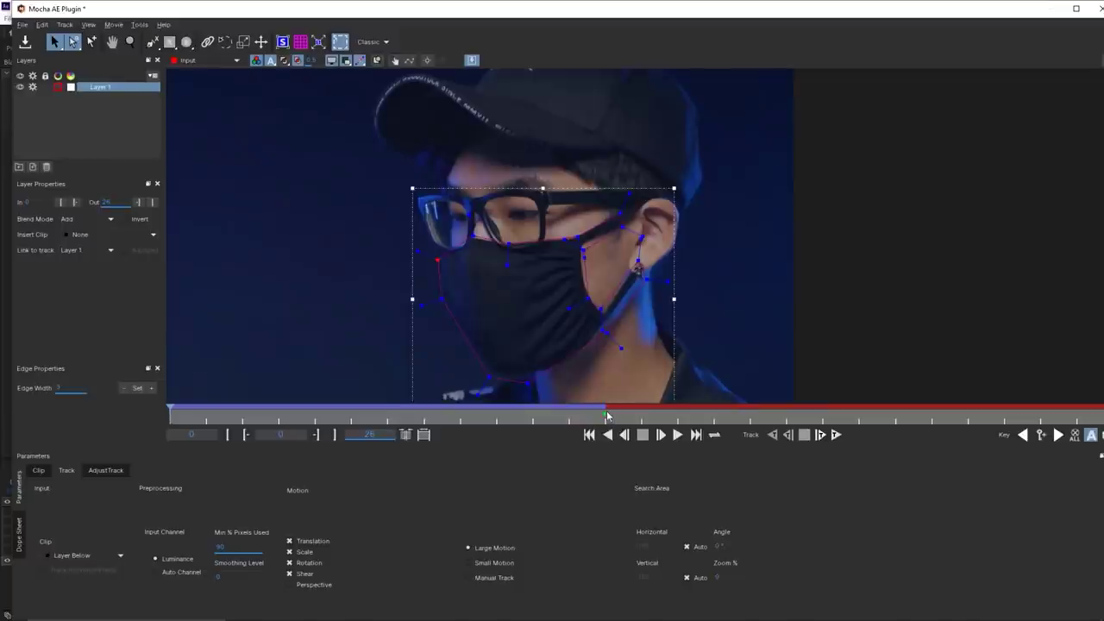
pyautogui.click(834, 436)
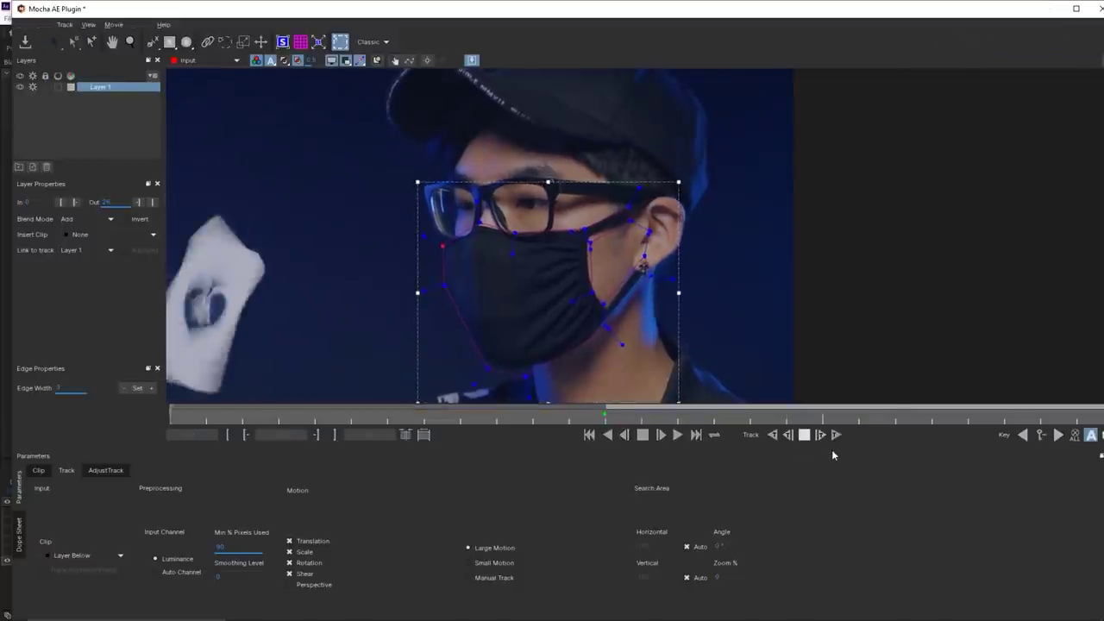
pyautogui.press('z')
pyautogui.moveTo(663, 273); pyautogui.dragTo(642, 343)
pyautogui.press('space')
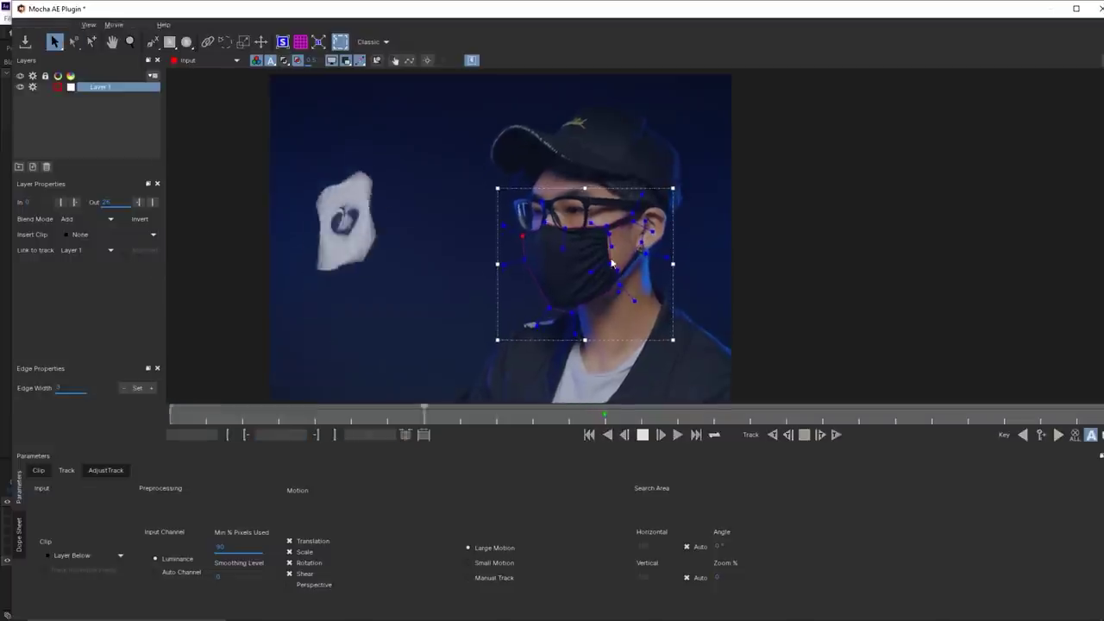
pyautogui.press('space')
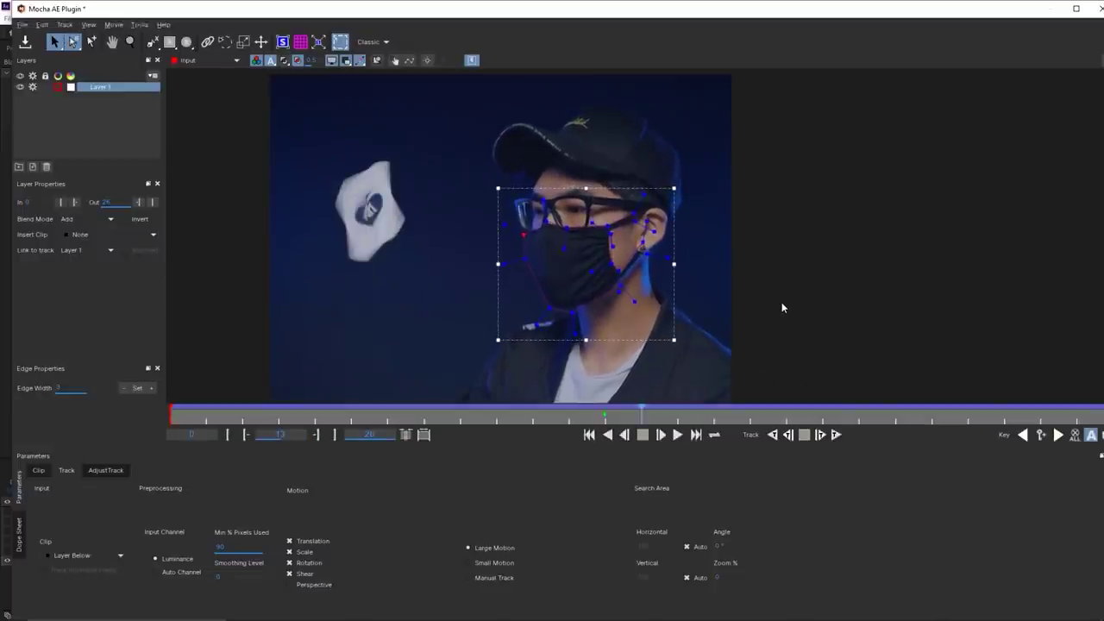
pyautogui.hotkey('ctrl', 's')
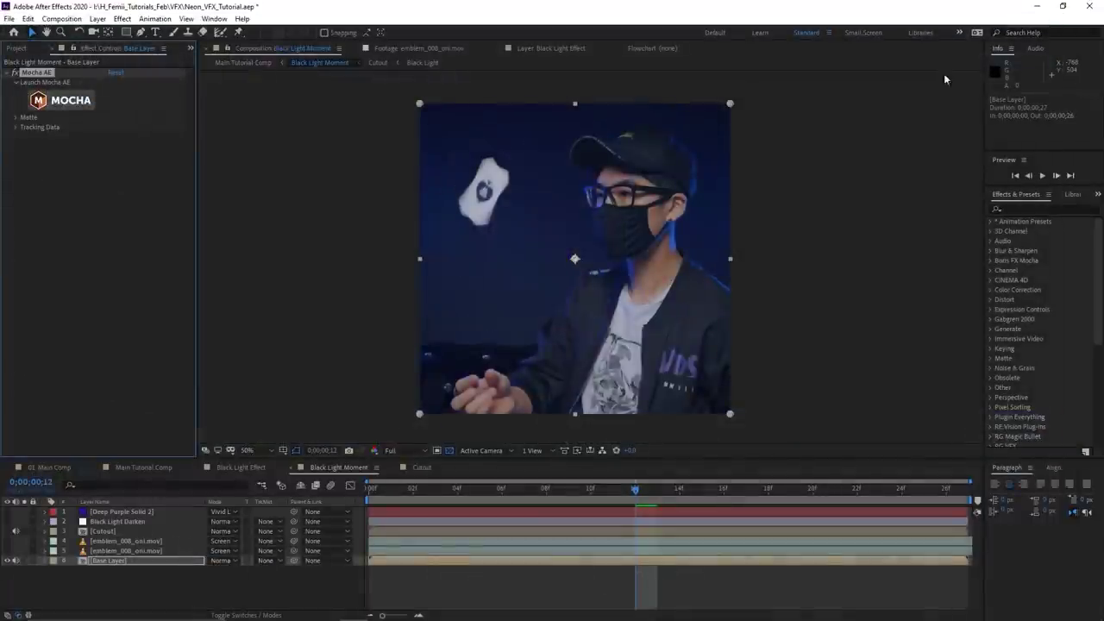
# Add a null object to Black Light Moment and rename it Track
pyautogui.scroll(2, 579, 288)
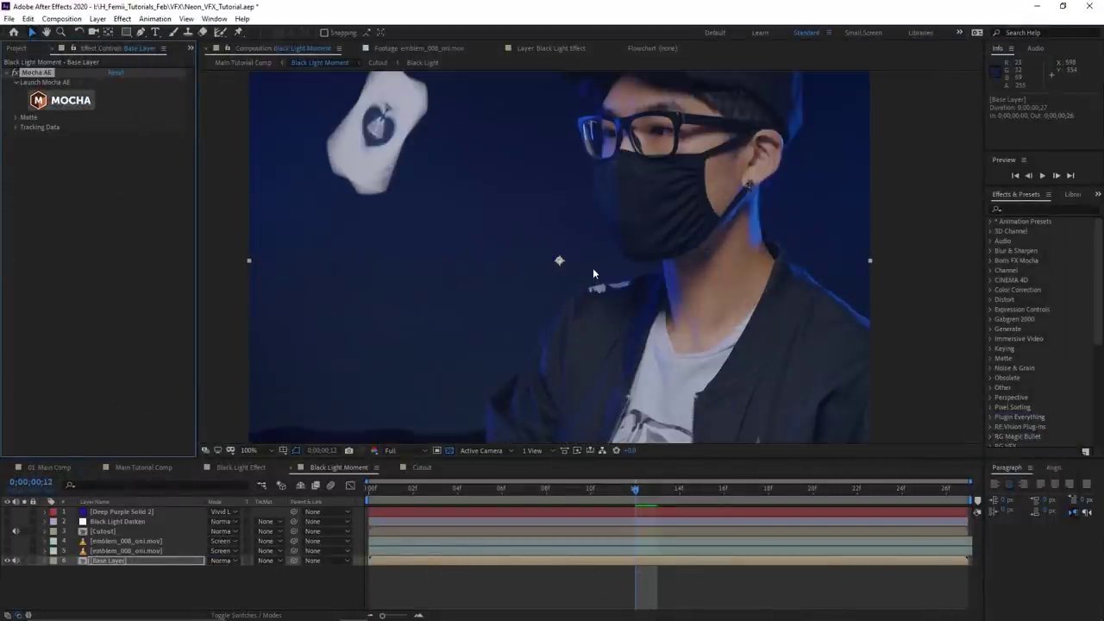
pyautogui.click(173, 577)
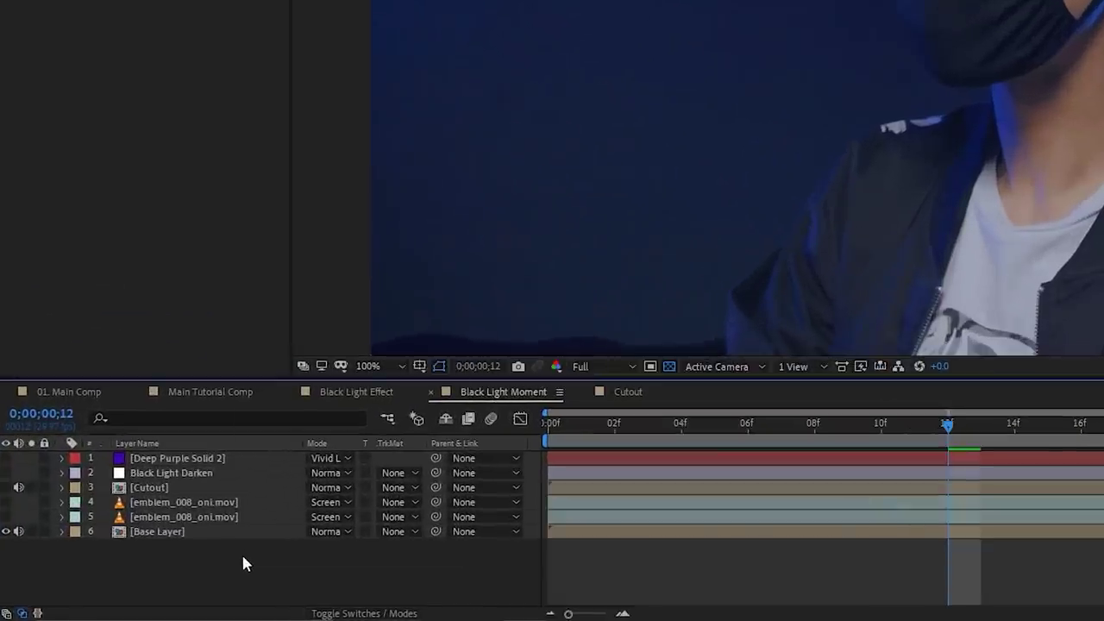
pyautogui.rightClick(165, 581)
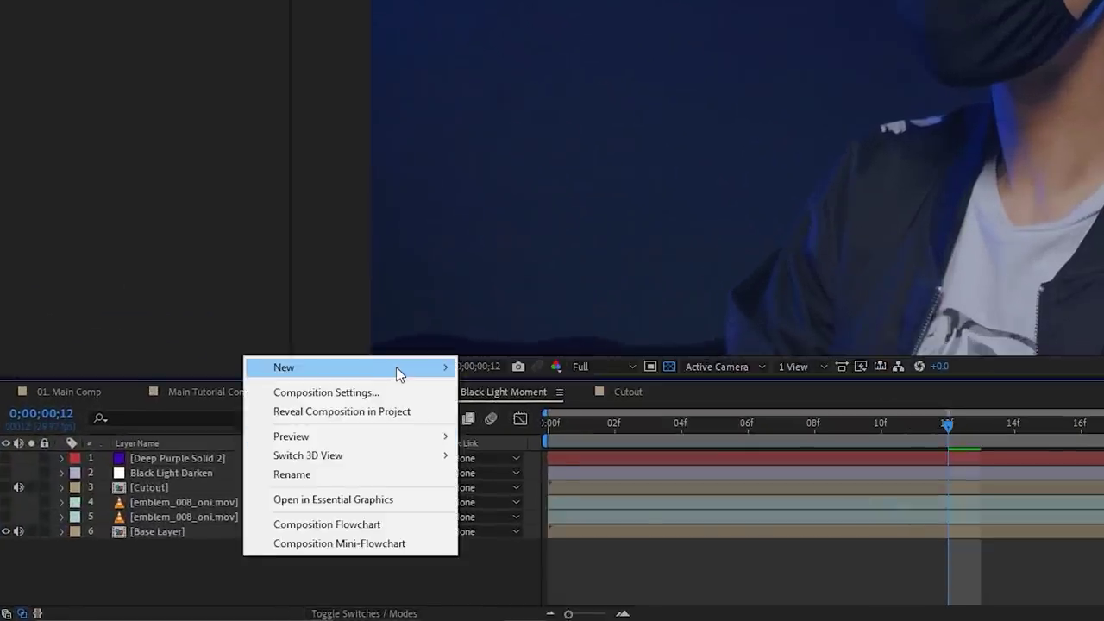
pyautogui.moveTo(419, 370)
pyautogui.click(509, 468)
pyautogui.rightClick(204, 471)
pyautogui.click(226, 467)
pyautogui.write('Track')
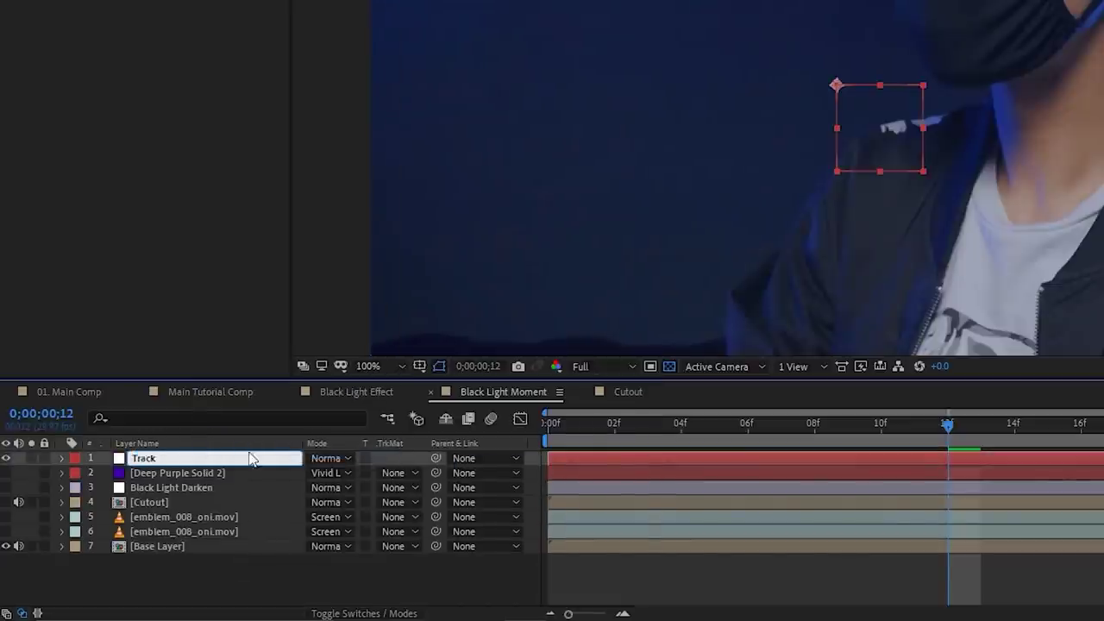
pyautogui.press('Return')
# Create track data from Layer 1 in the Mocha AE effect on the Base Layer
pyautogui.click(173, 546)
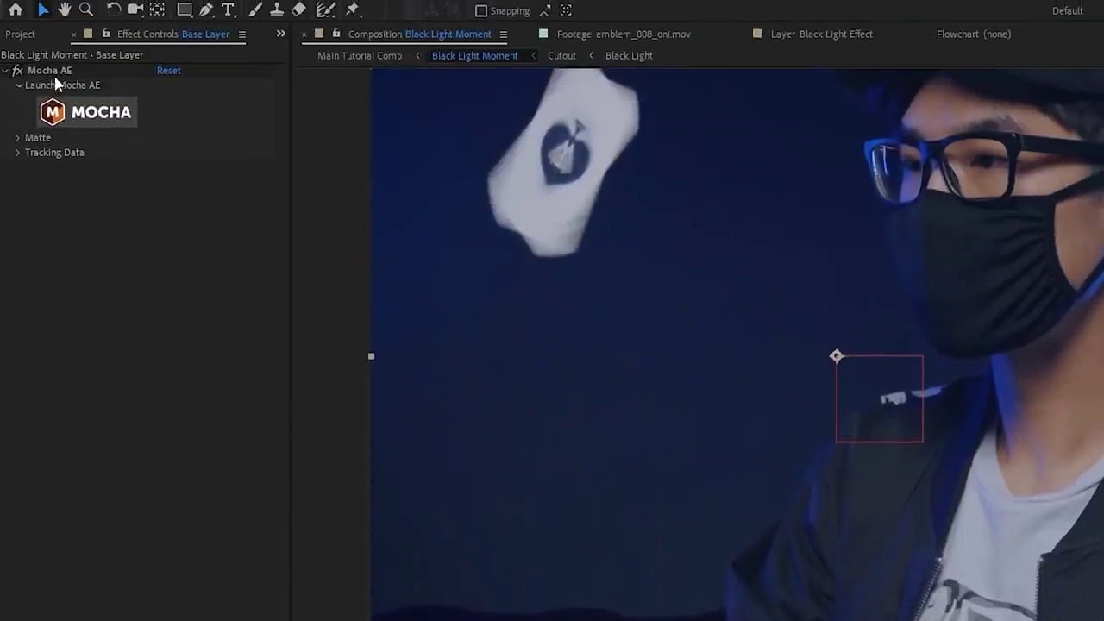
pyautogui.click(18, 153)
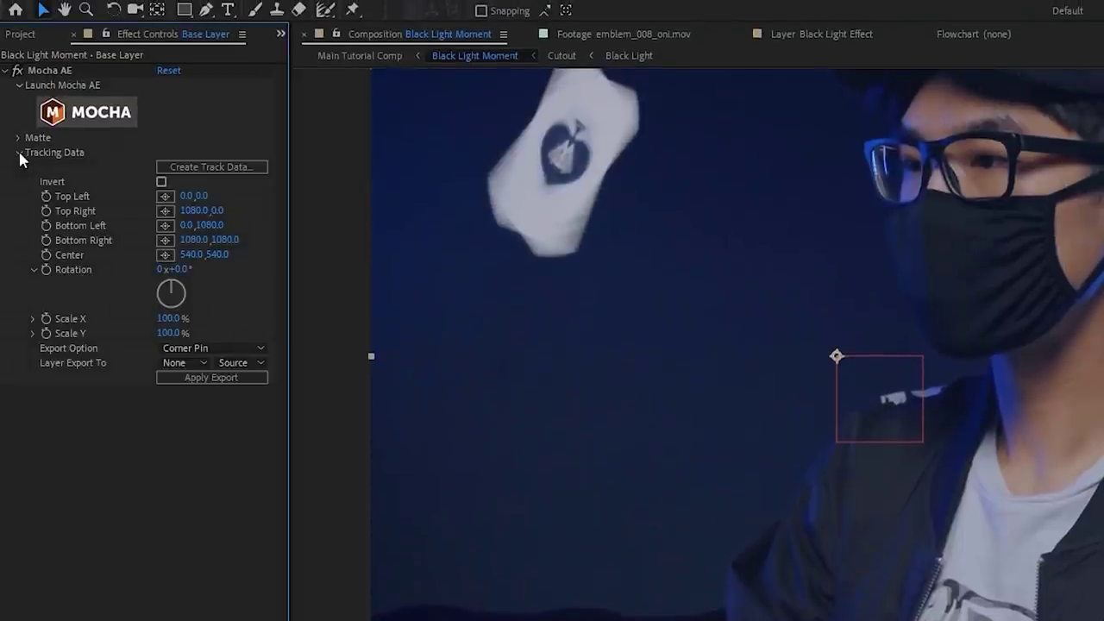
pyautogui.click(213, 170)
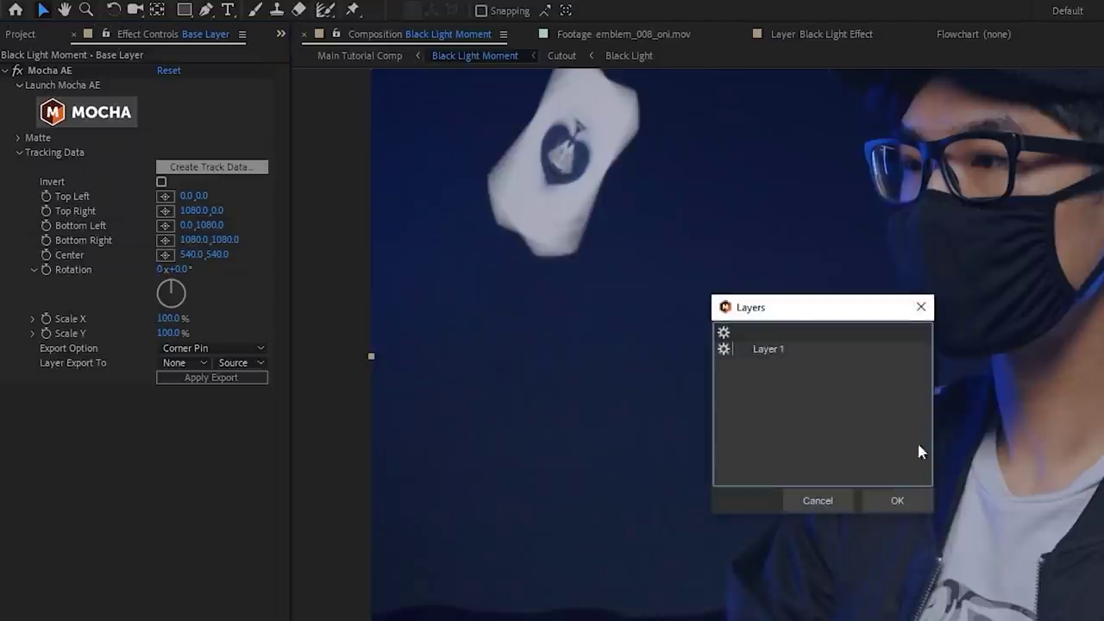
pyautogui.moveTo(822, 311)
pyautogui.mouseDown()
pyautogui.moveTo(831, 304)
pyautogui.moveTo(813, 301)
pyautogui.mouseUp()
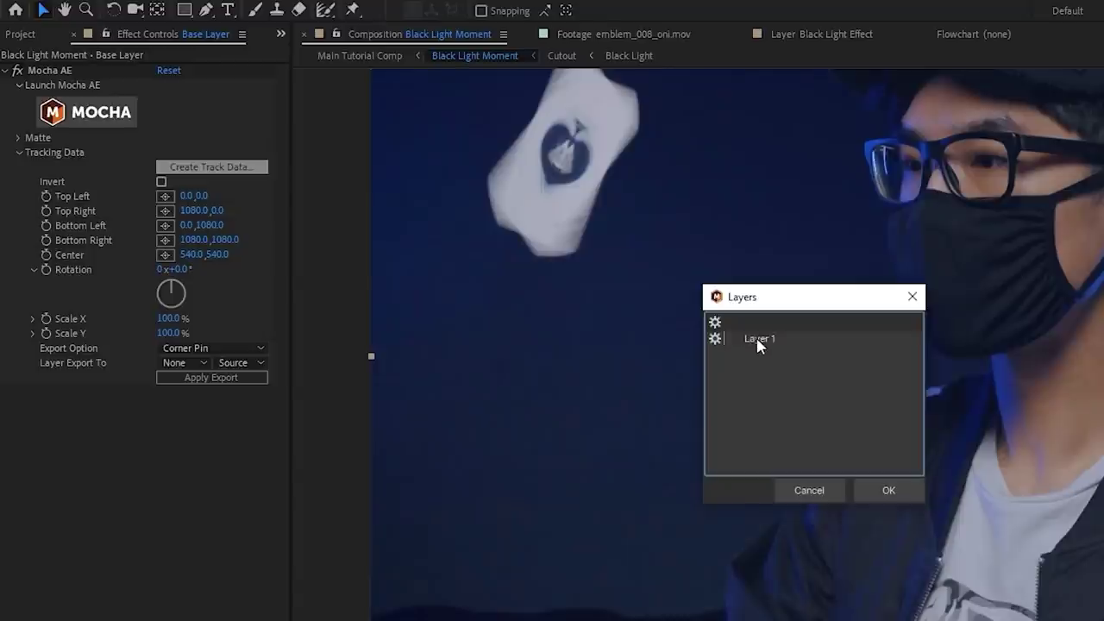
pyautogui.click(894, 484)
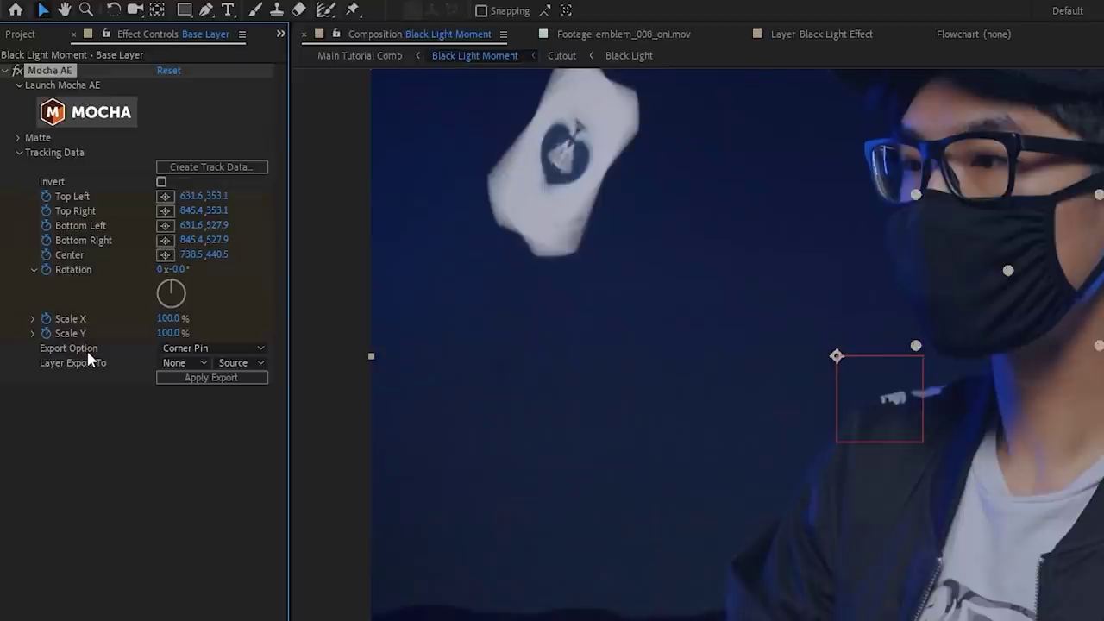
# Export the mask's tracking data as Transform to the Track null and apply the export
pyautogui.click(181, 348)
pyautogui.click(213, 404)
pyautogui.click(179, 362)
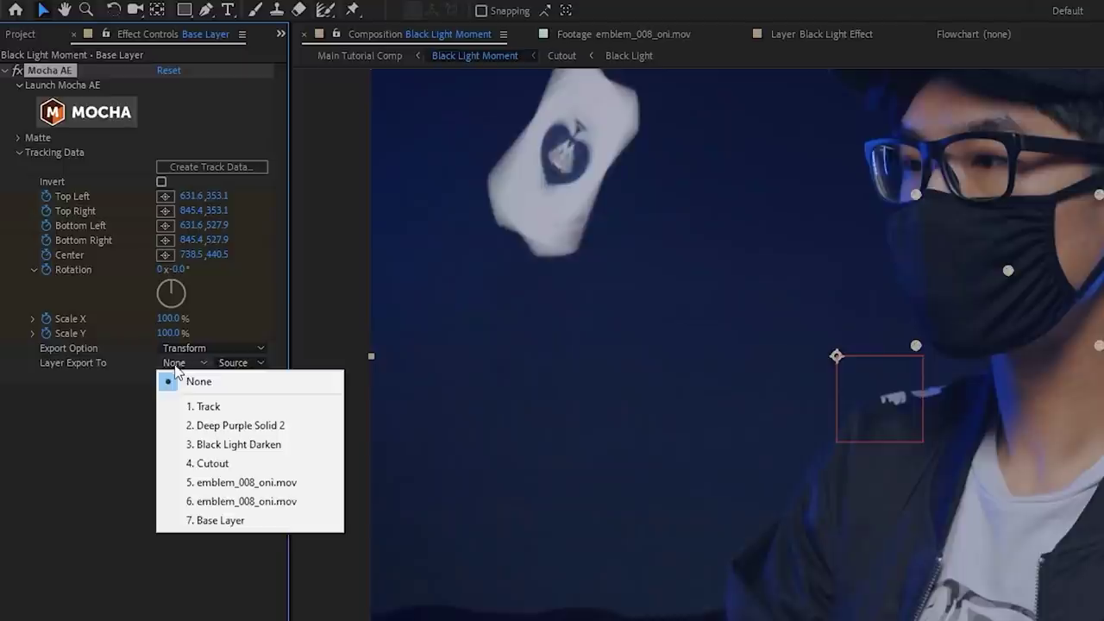
pyautogui.click(207, 407)
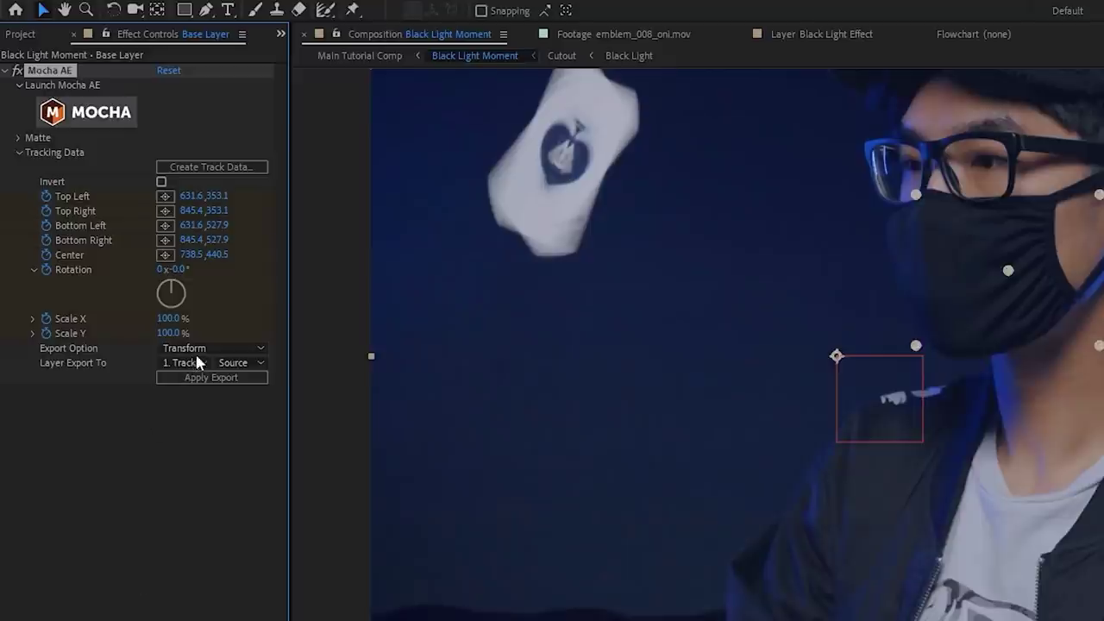
pyautogui.click(217, 380)
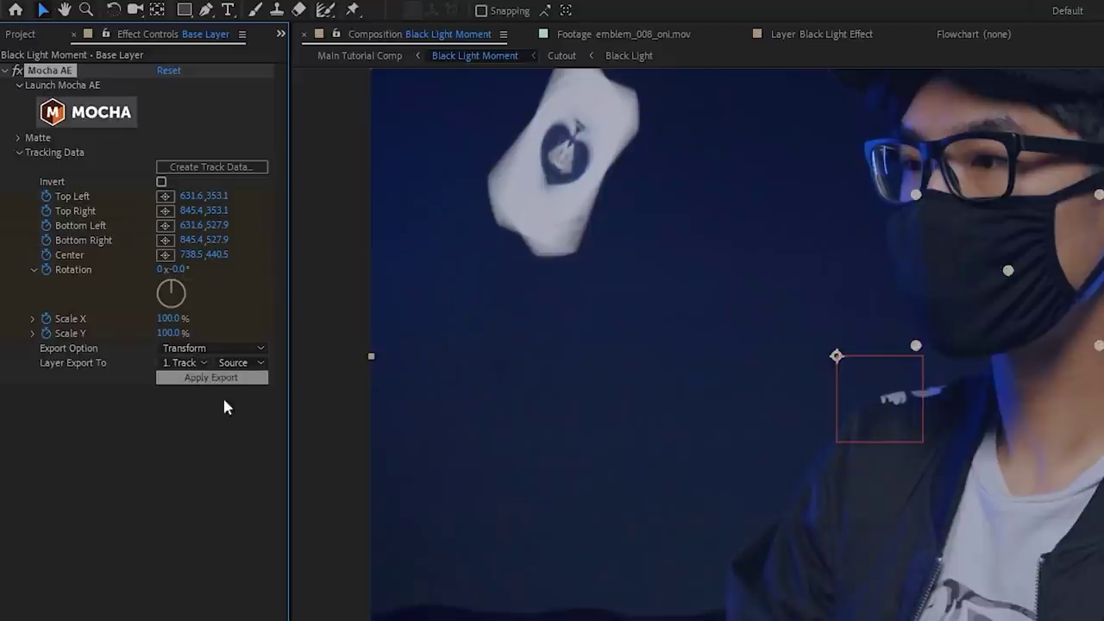
# Apply the Mocha tracking export to the Track null, reveal its keyframes and check its motion across the clip
pyautogui.click(217, 379)
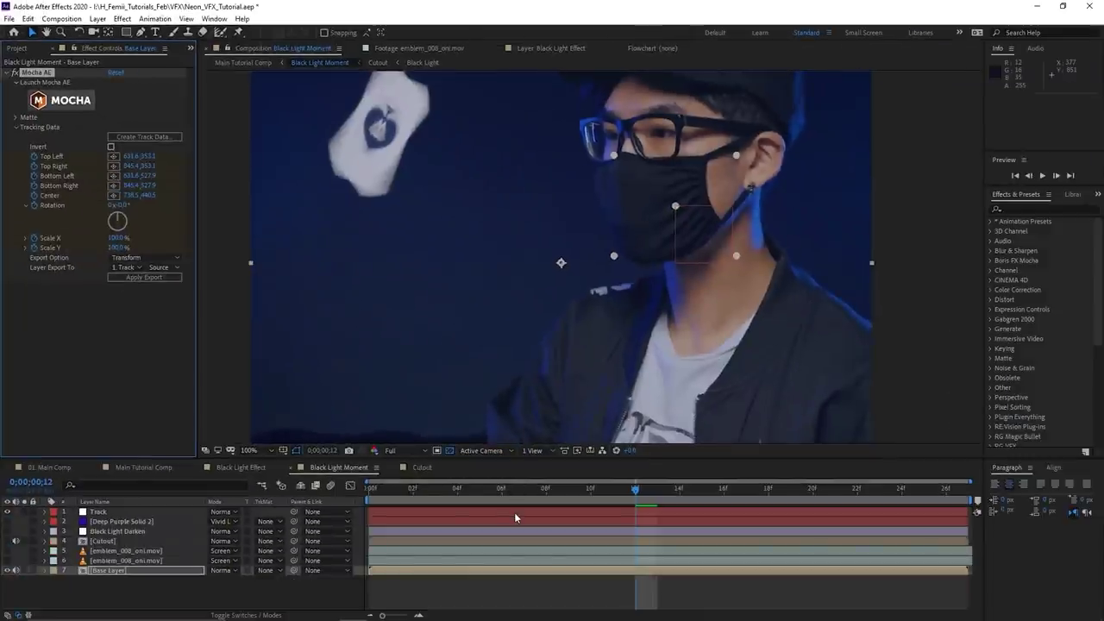
pyautogui.click(515, 512)
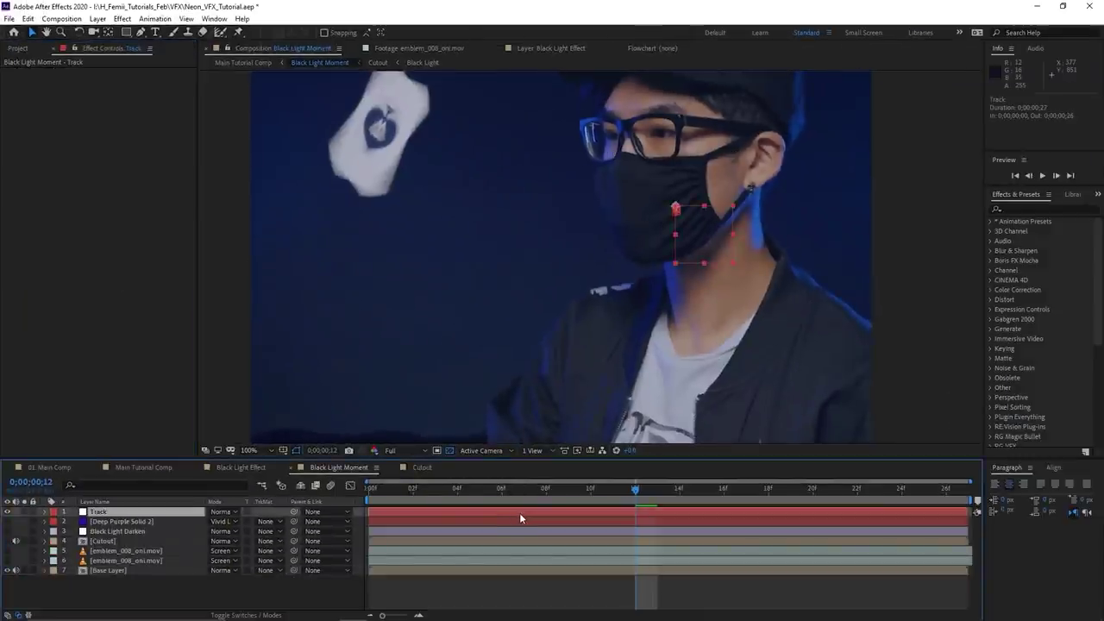
pyautogui.press('u')
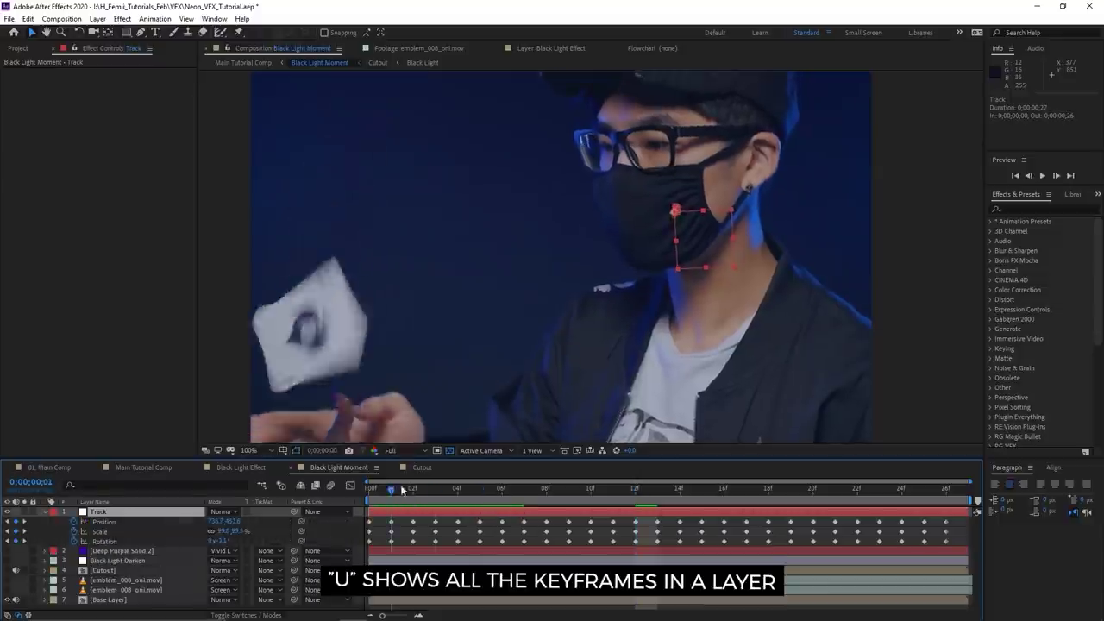
pyautogui.moveTo(492, 496); pyautogui.dragTo(373, 511)
pyautogui.moveTo(608, 331); pyautogui.dragTo(505, 345)
pyautogui.click(46, 512)
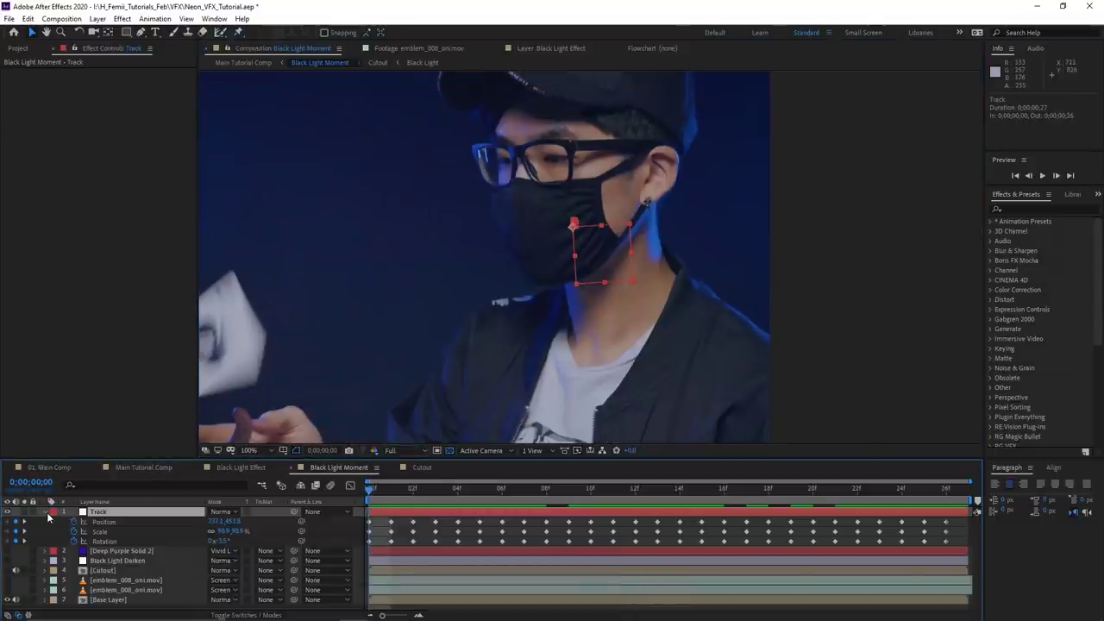
# Open emblem_001_future.mov from the 05_emblems folder in the footage viewer and examine its animation
pyautogui.click(142, 572)
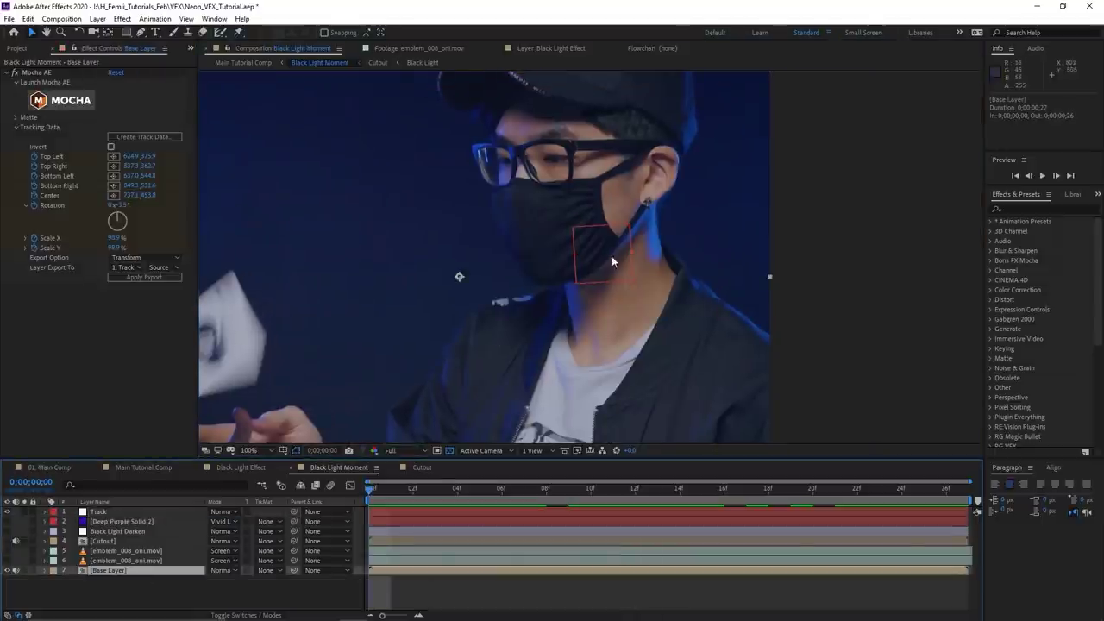
pyautogui.click(30, 49)
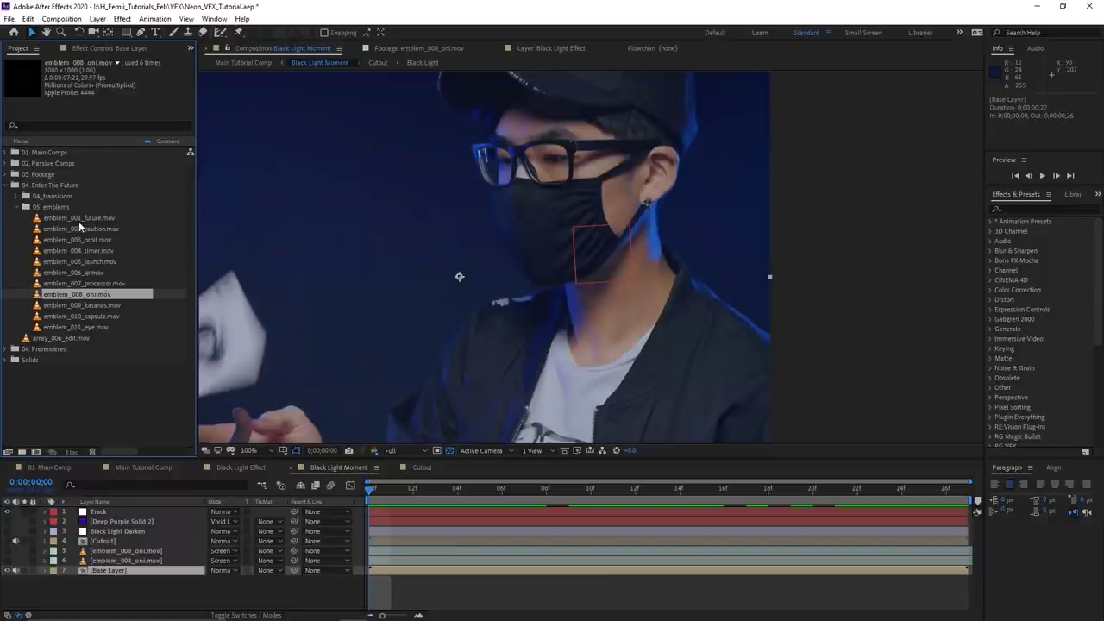
pyautogui.doubleClick(91, 217)
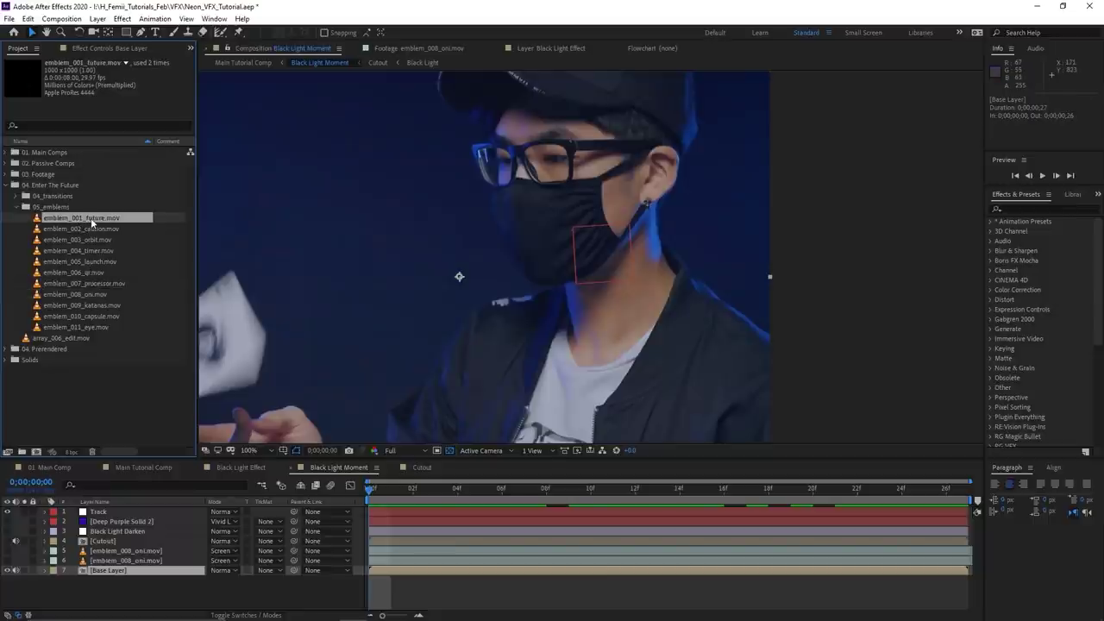
pyautogui.moveTo(360, 426); pyautogui.dragTo(337, 423)
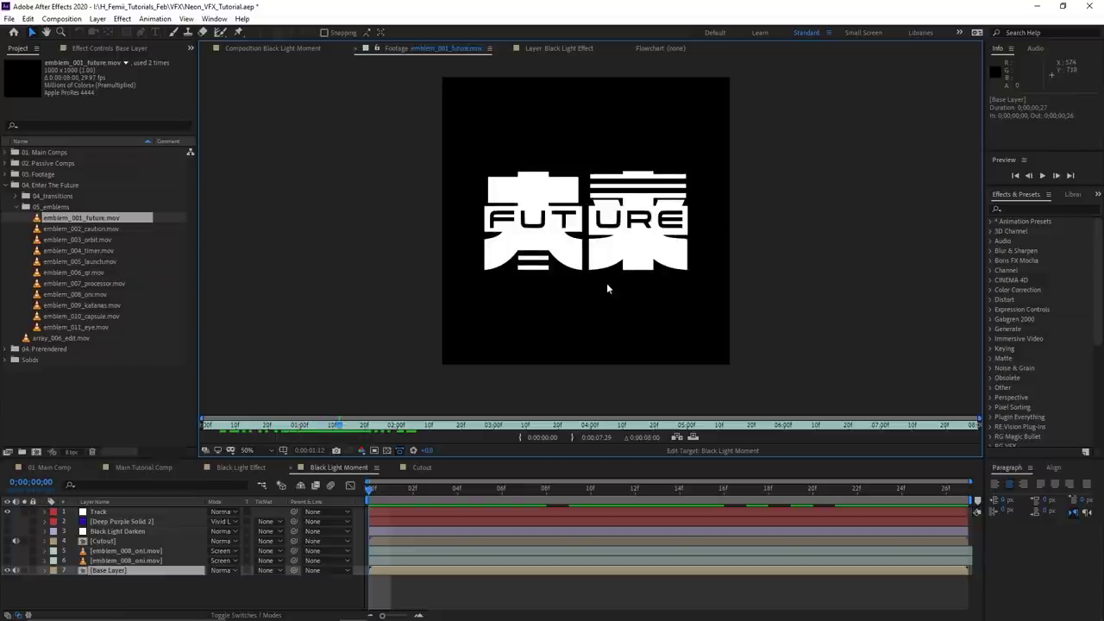
pyautogui.moveTo(606, 283); pyautogui.dragTo(589, 286)
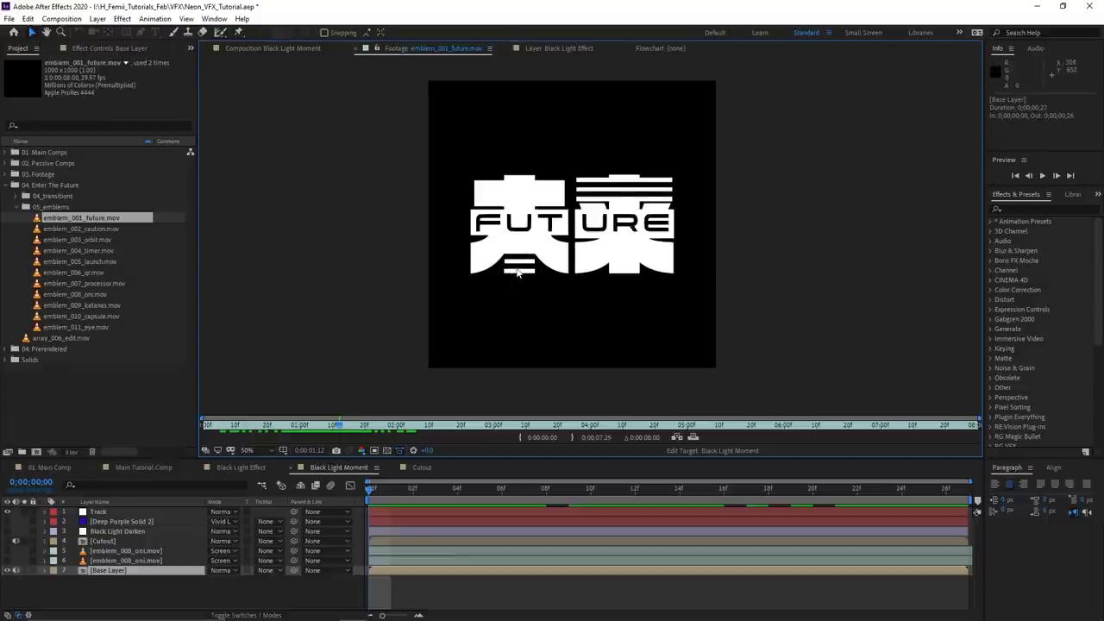
pyautogui.moveTo(518, 273); pyautogui.dragTo(499, 281)
# Add emblem_001_future.mov as the top layer of Black Light Moment and play the composition
pyautogui.moveTo(99, 217); pyautogui.dragTo(204, 512)
pyautogui.press(',')
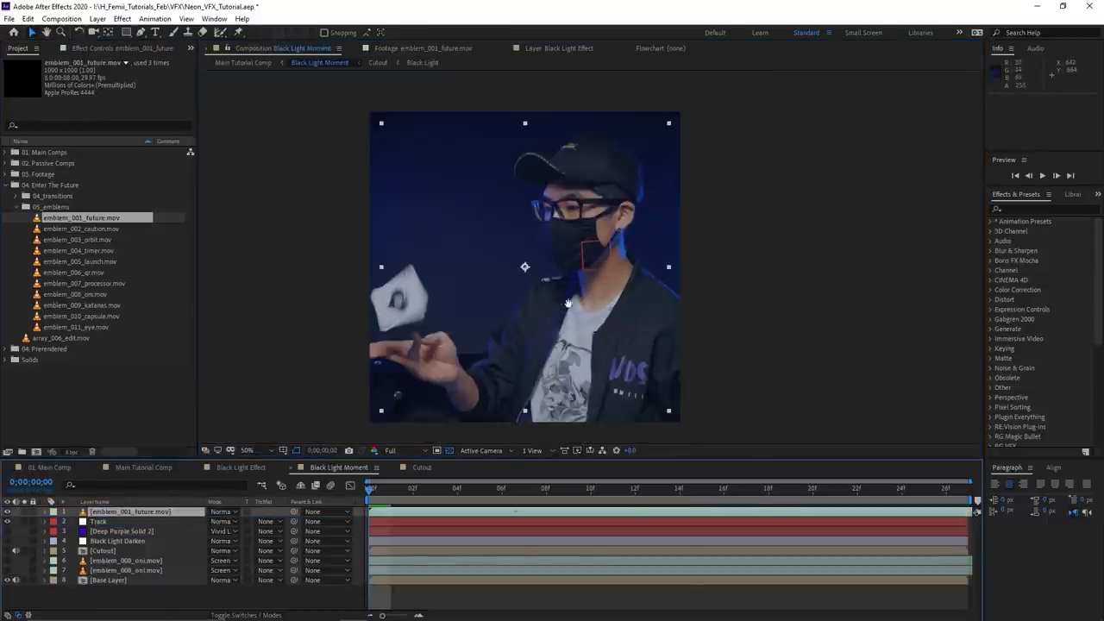
pyautogui.press('space')
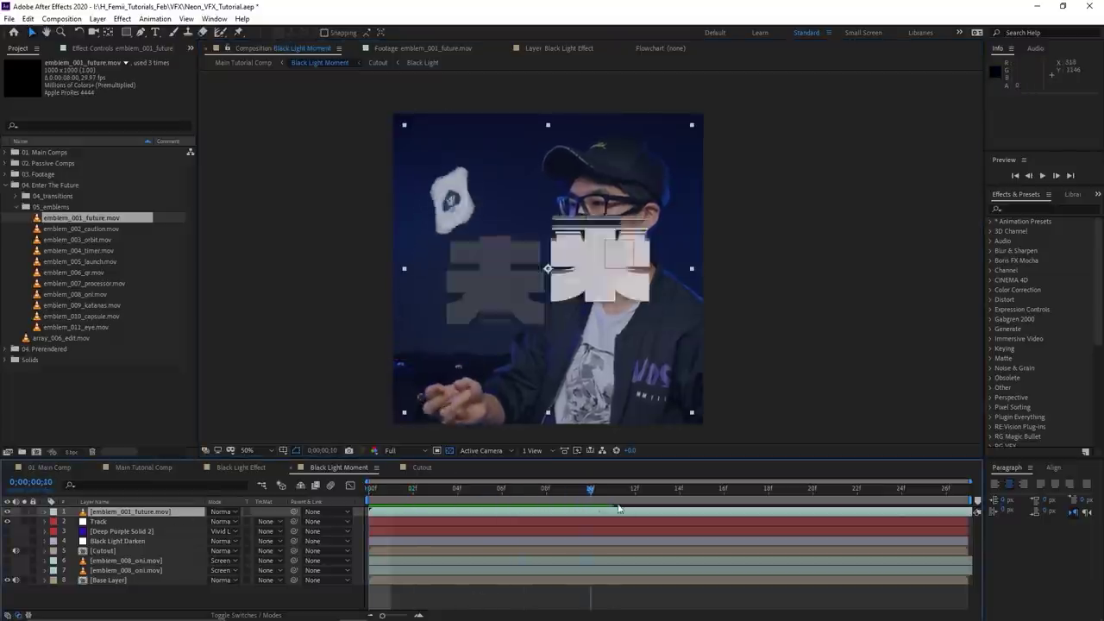
# Freeze the emblem_001_future.mov layer at frame 24, where the full FUTURE logo is showing
pyautogui.rightClick(900, 518)
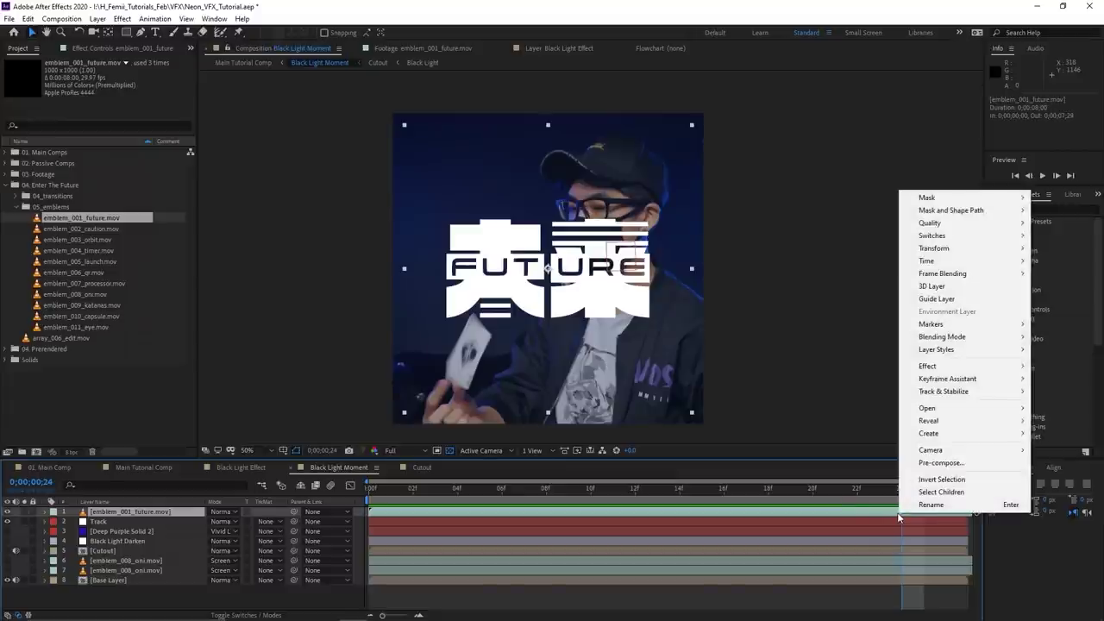
pyautogui.moveTo(957, 261)
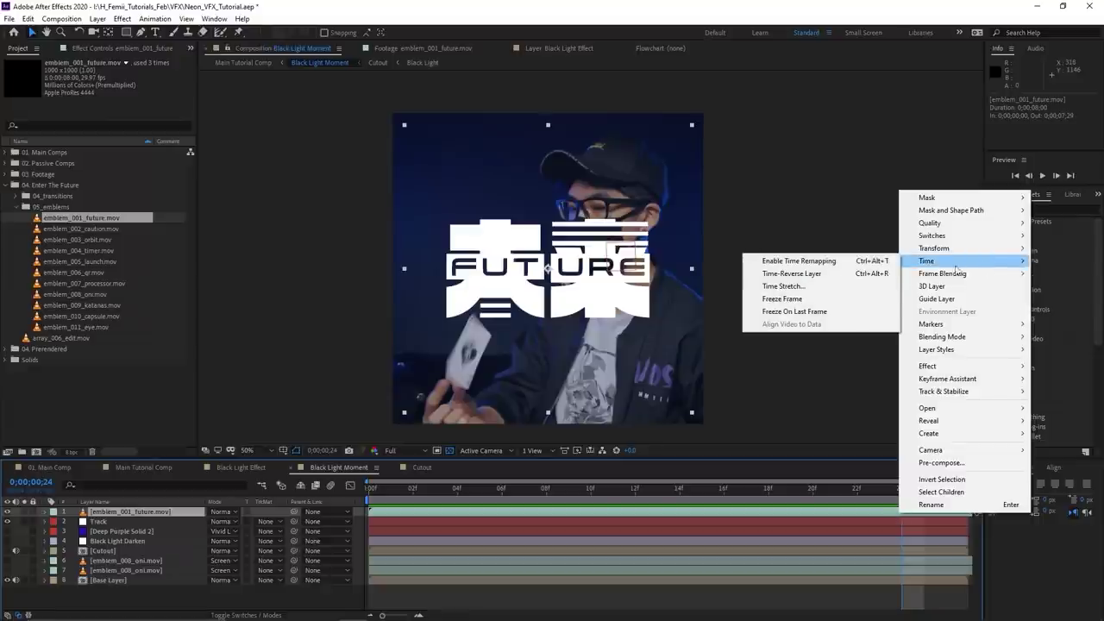
pyautogui.click(841, 305)
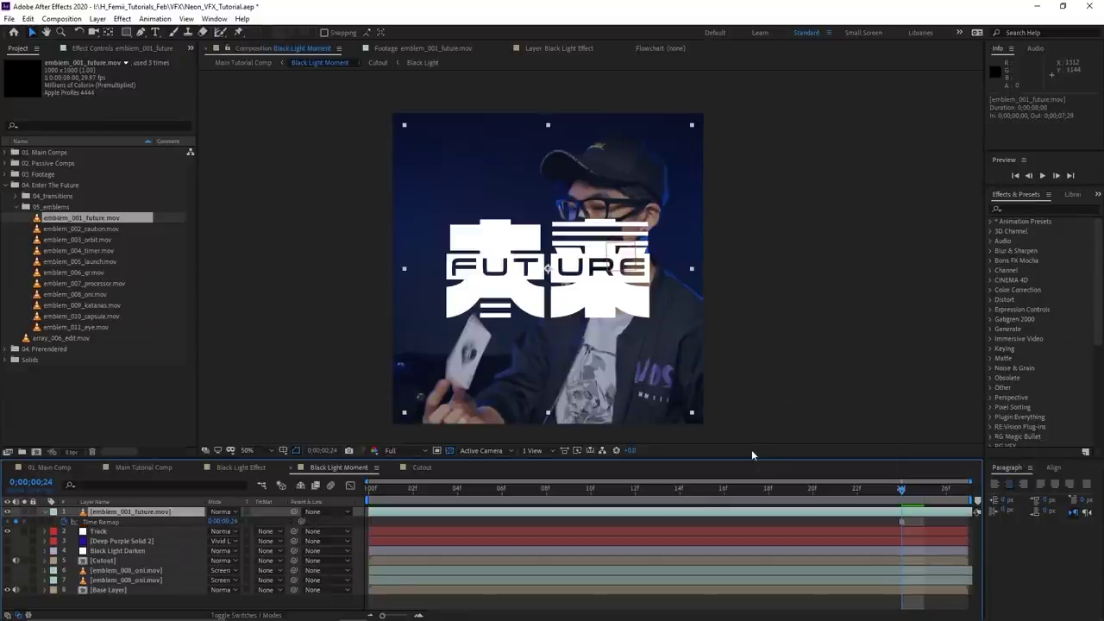
pyautogui.press('space')
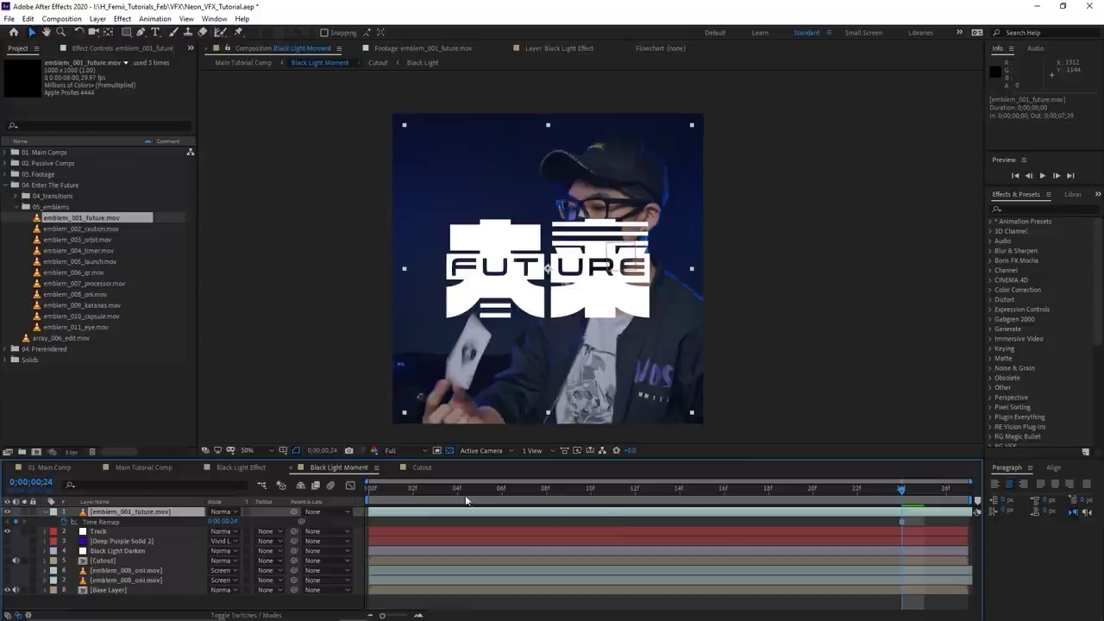
pyautogui.press('space')
# Scale the FUTURE emblem to 32% and position it over the performer's mask
pyautogui.press('s')
pyautogui.moveTo(223, 521); pyautogui.dragTo(184, 521)
pyautogui.scroll(1, 541, 263)
pyautogui.moveTo(621, 276); pyautogui.dragTo(689, 230)
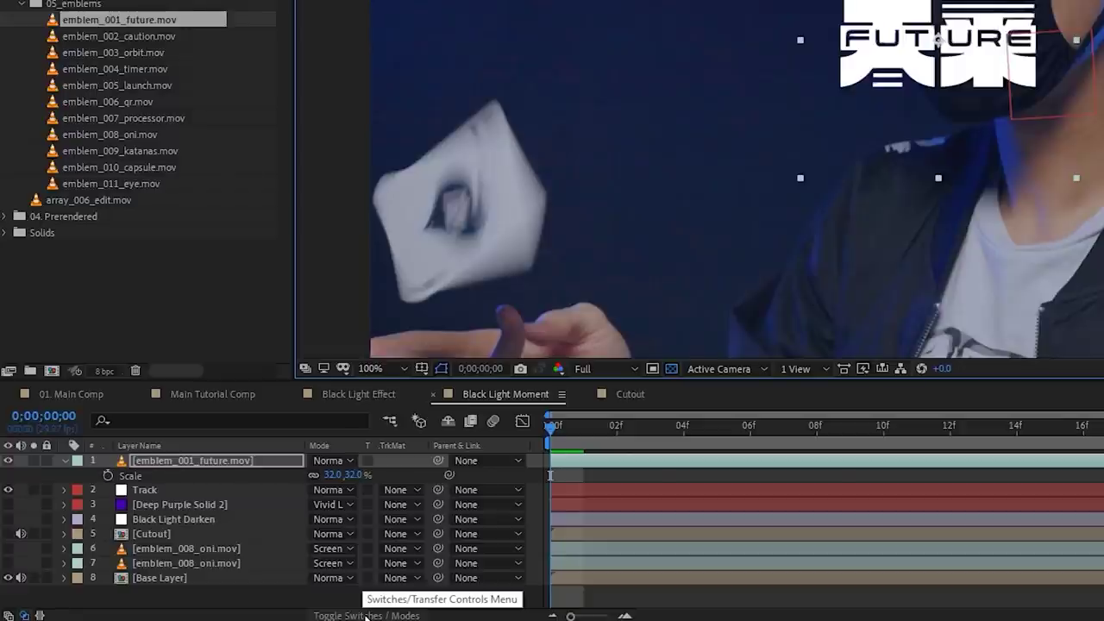
# Make the emblem_001_future.mov layer 3D and set its Y Rotation to 52° to match the mask's angle
pyautogui.click(367, 616)
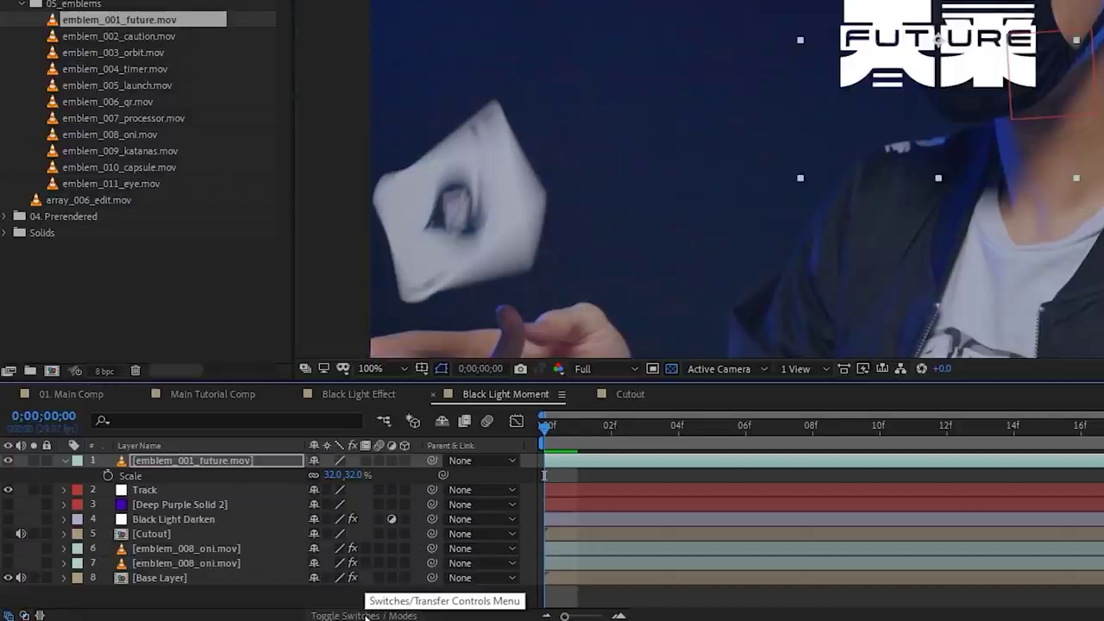
pyautogui.click(267, 463)
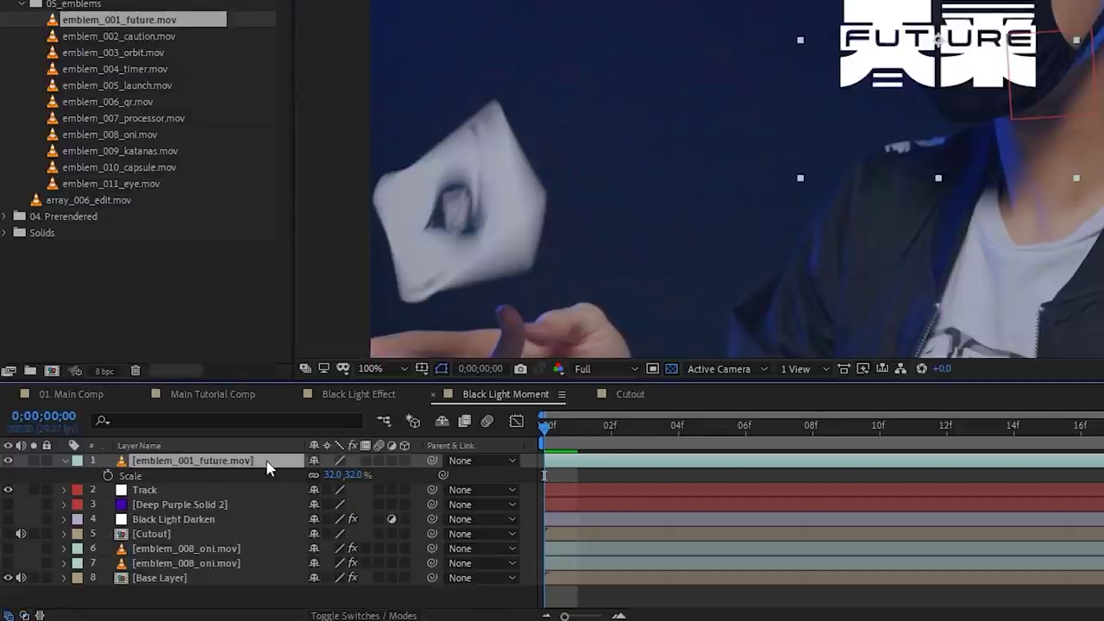
pyautogui.click(405, 460)
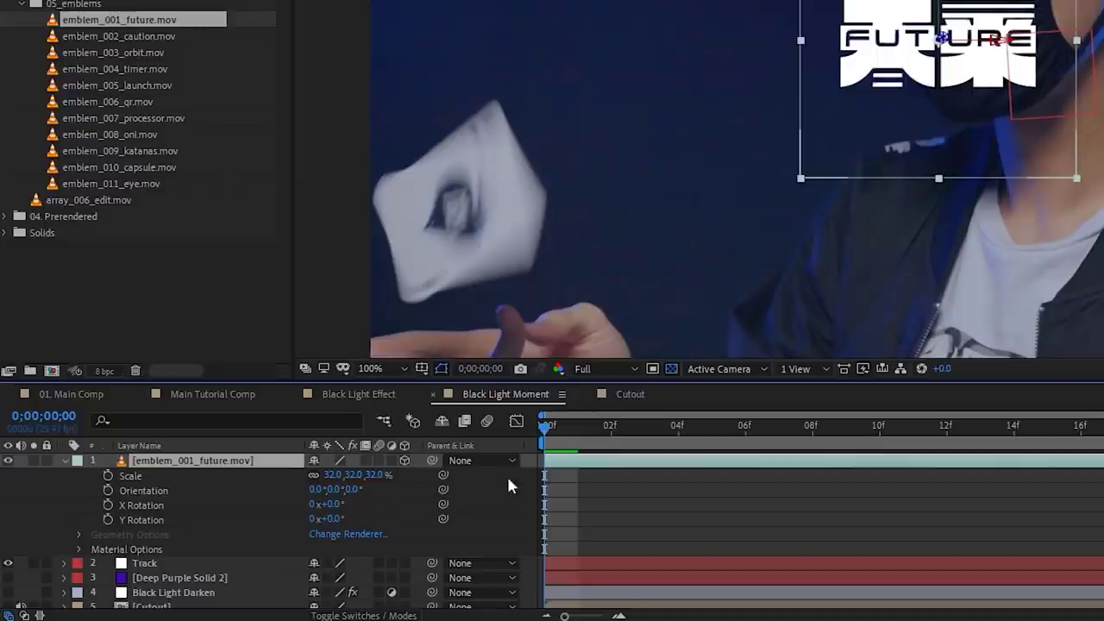
pyautogui.click(593, 466)
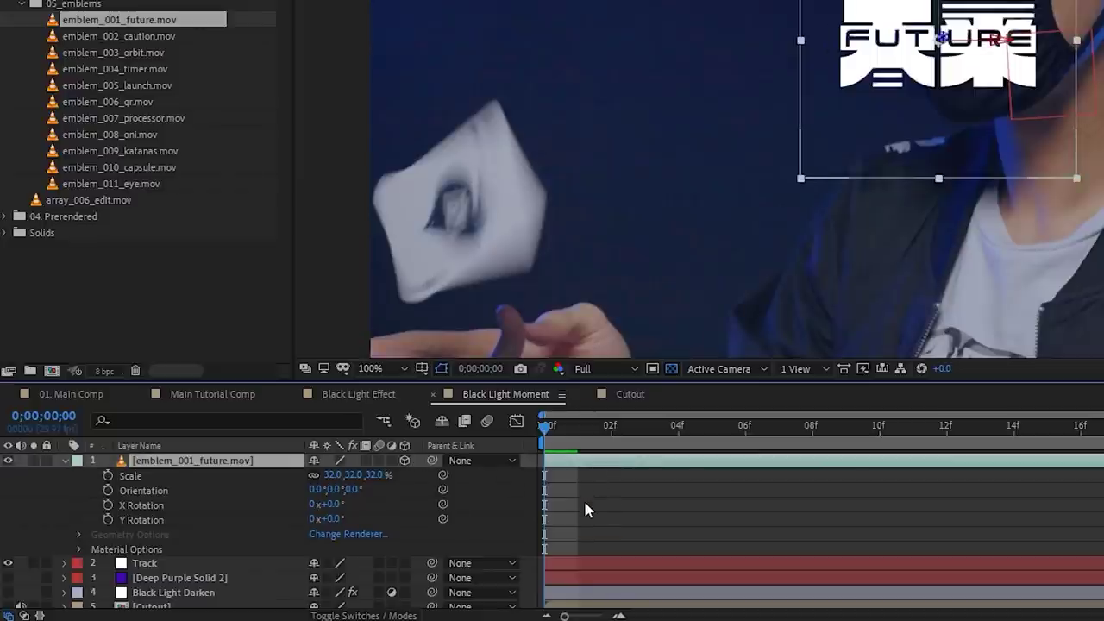
pyautogui.press('r')
pyautogui.moveTo(335, 506); pyautogui.dragTo(374, 499)
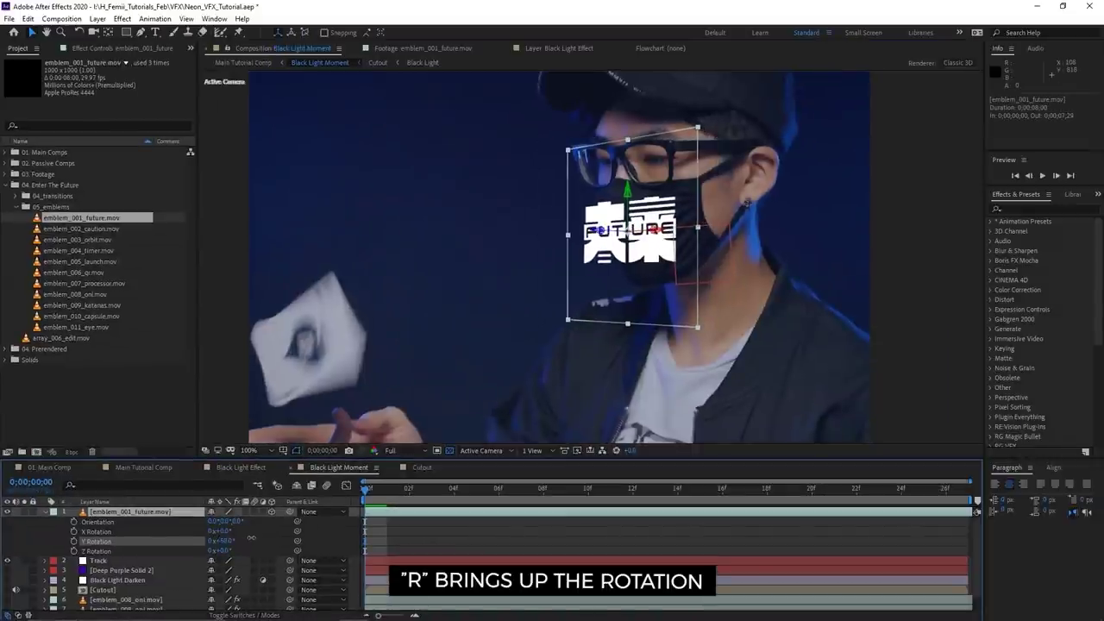
pyautogui.moveTo(251, 538); pyautogui.dragTo(253, 539)
# Scale the rotated emblem to 29% and adjust its position on the front of the mask
pyautogui.moveTo(624, 198); pyautogui.dragTo(647, 227)
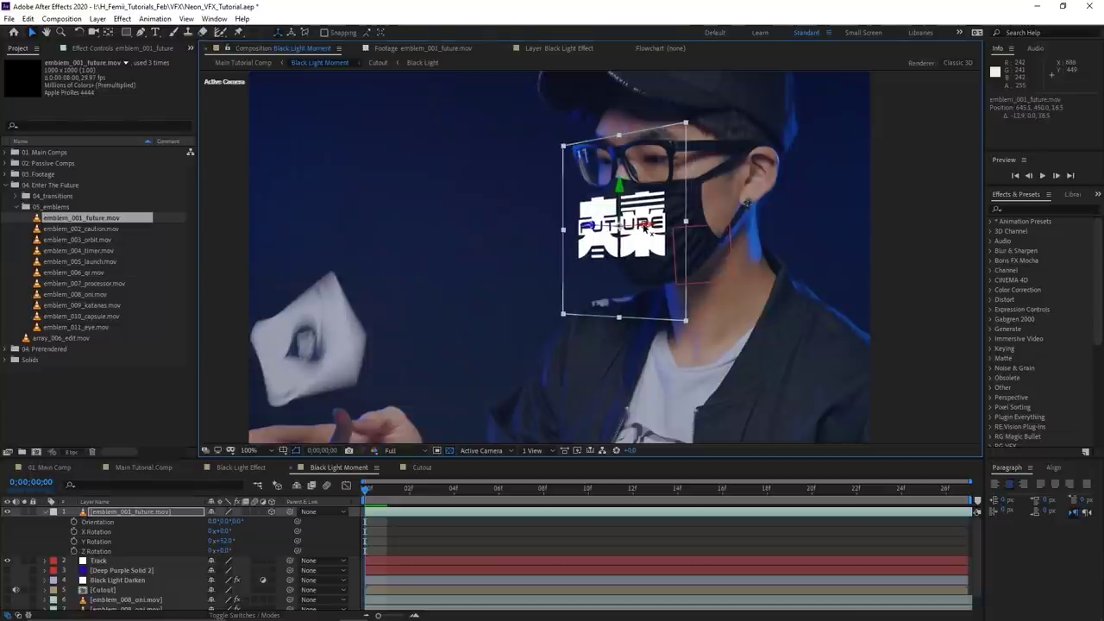
pyautogui.press('s')
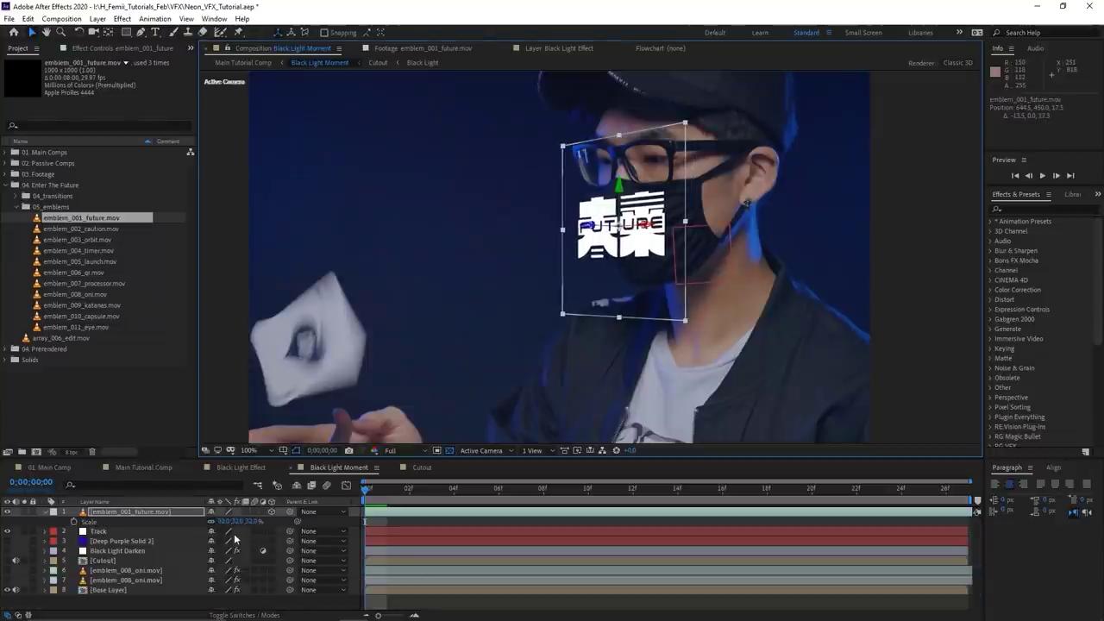
pyautogui.moveTo(234, 521); pyautogui.dragTo(229, 521)
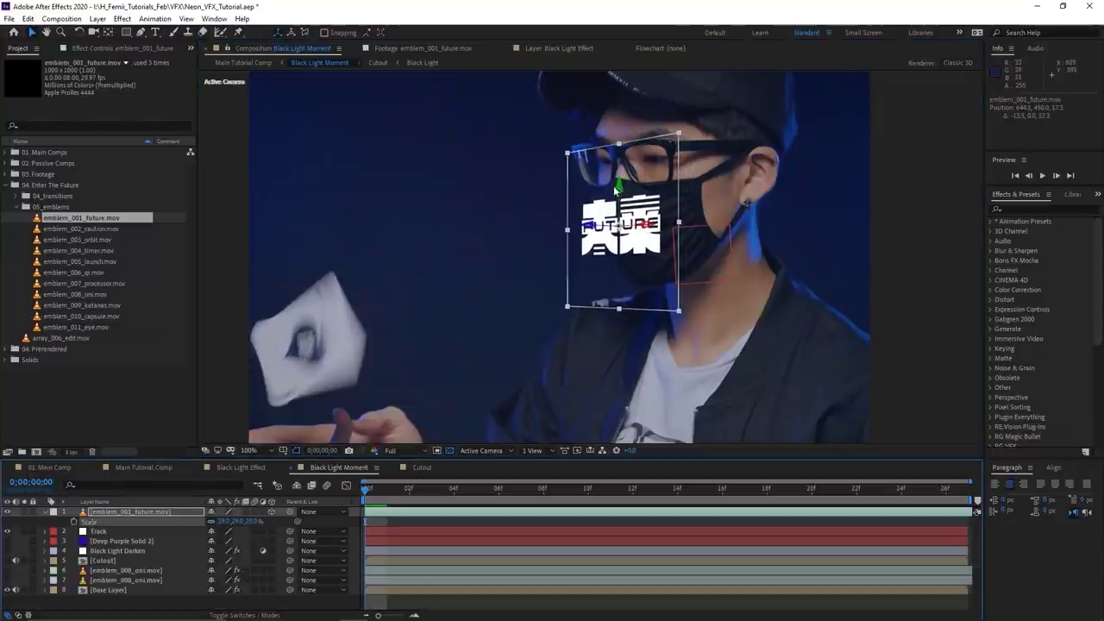
pyautogui.moveTo(620, 183); pyautogui.dragTo(618, 204)
# Parent the emblem_001_future.mov layer to the Track null and play back the clip
pyautogui.click(110, 515)
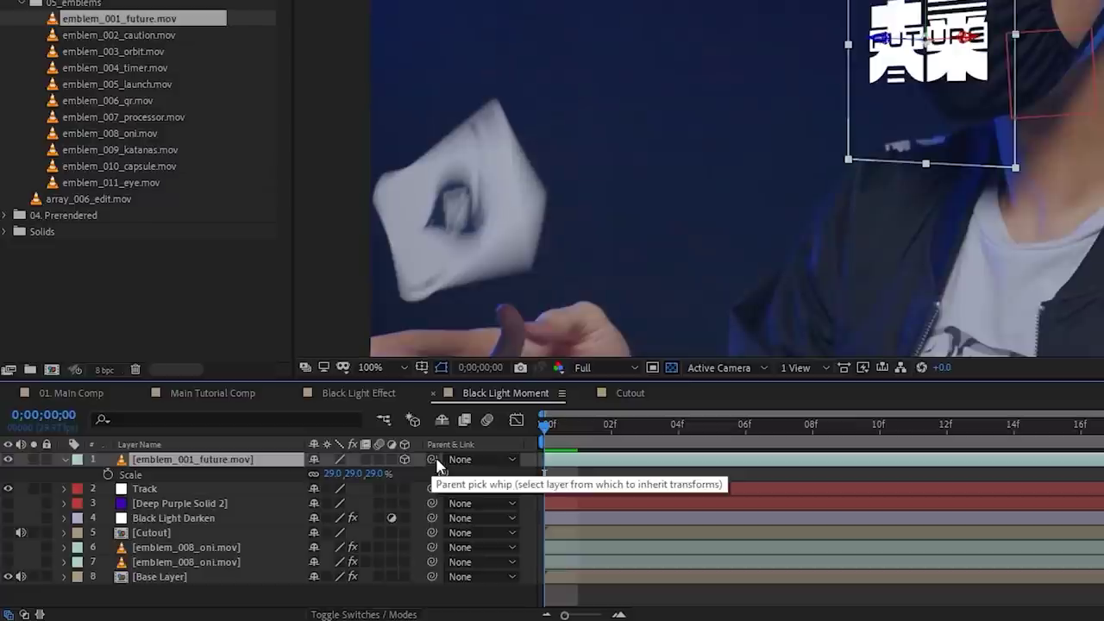
pyautogui.moveTo(433, 461); pyautogui.dragTo(228, 488)
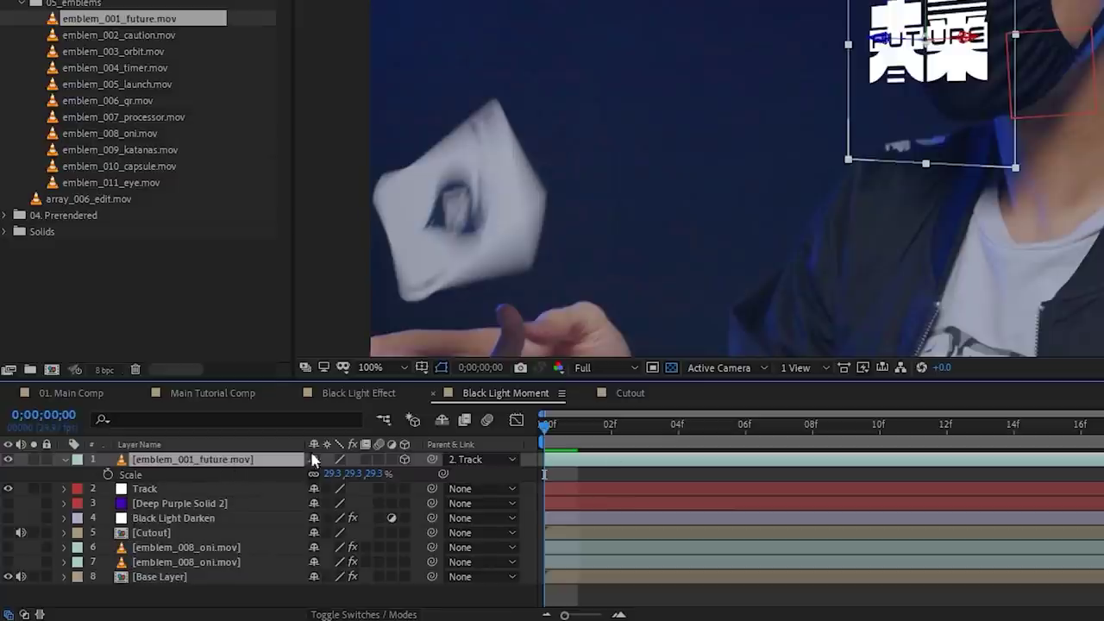
pyautogui.press('space')
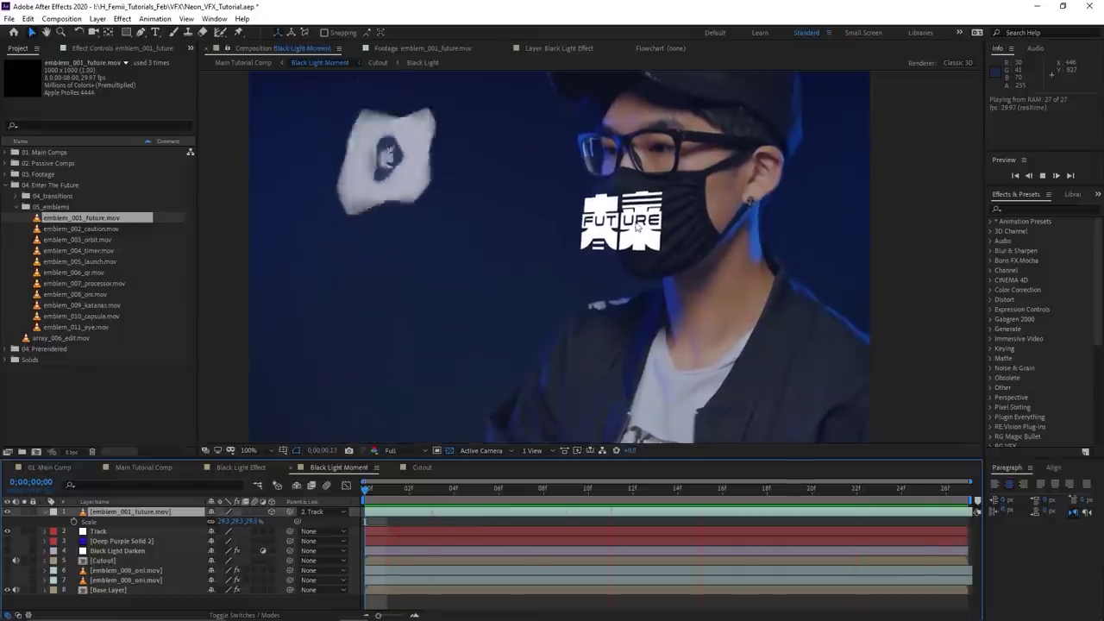
# Examine how the tracked emblem sits on the mask close up and at different frames of the clip
pyautogui.scroll(2, 638, 220)
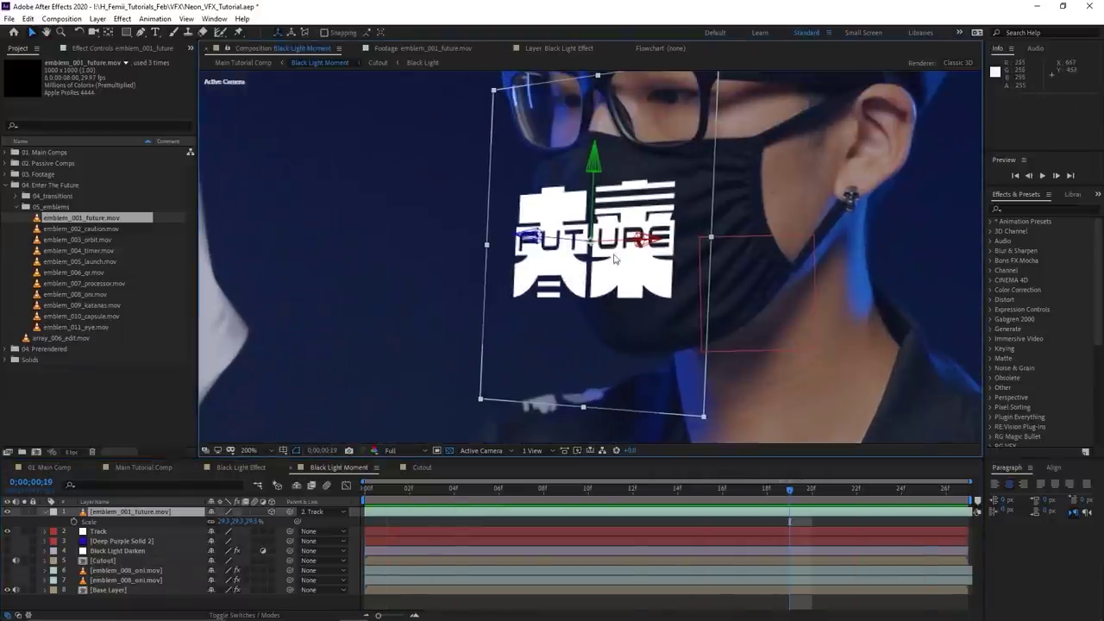
pyautogui.scroll(-2, 619, 305)
pyautogui.press('Home')
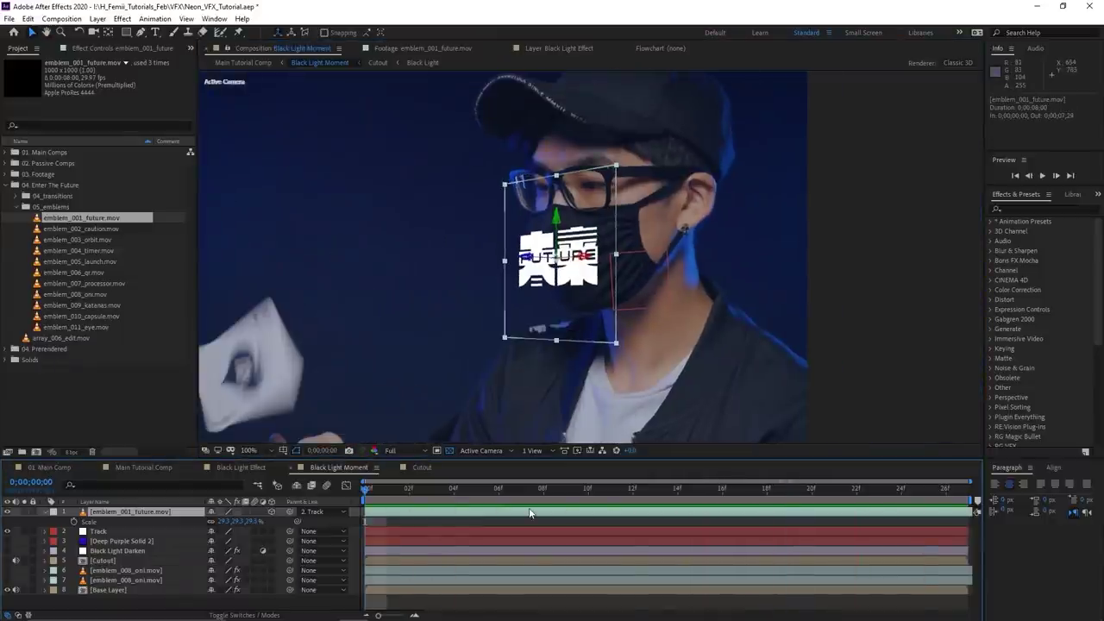
pyautogui.moveTo(519, 490); pyautogui.dragTo(455, 494)
pyautogui.click(523, 604)
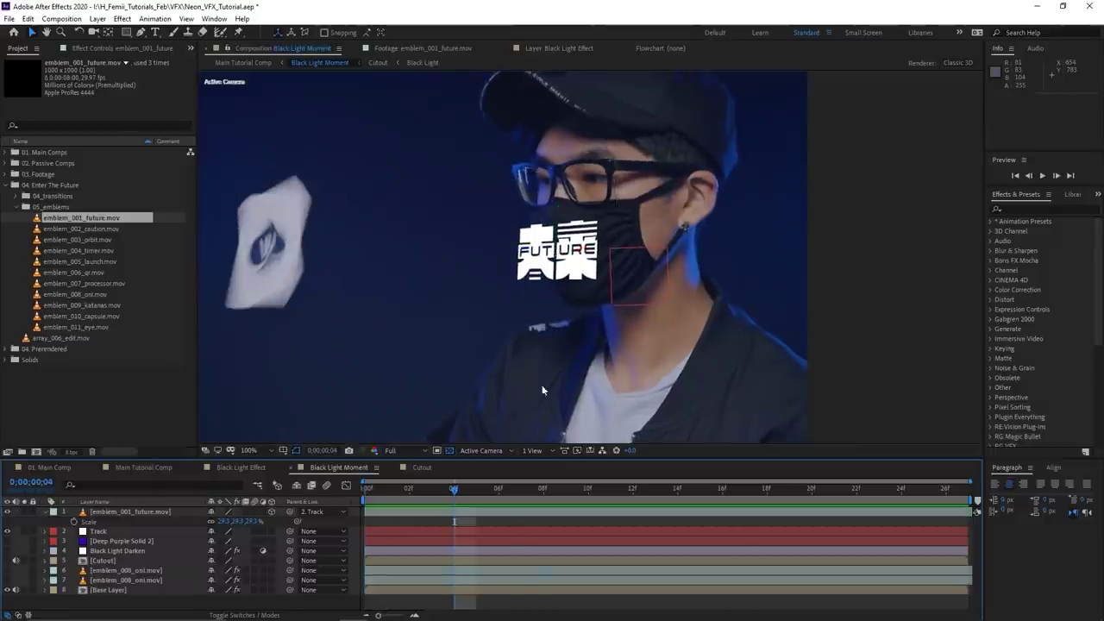
pyautogui.scroll(-1, 552, 375)
pyautogui.scroll(1, 570, 326)
pyautogui.moveTo(598, 325); pyautogui.dragTo(575, 343)
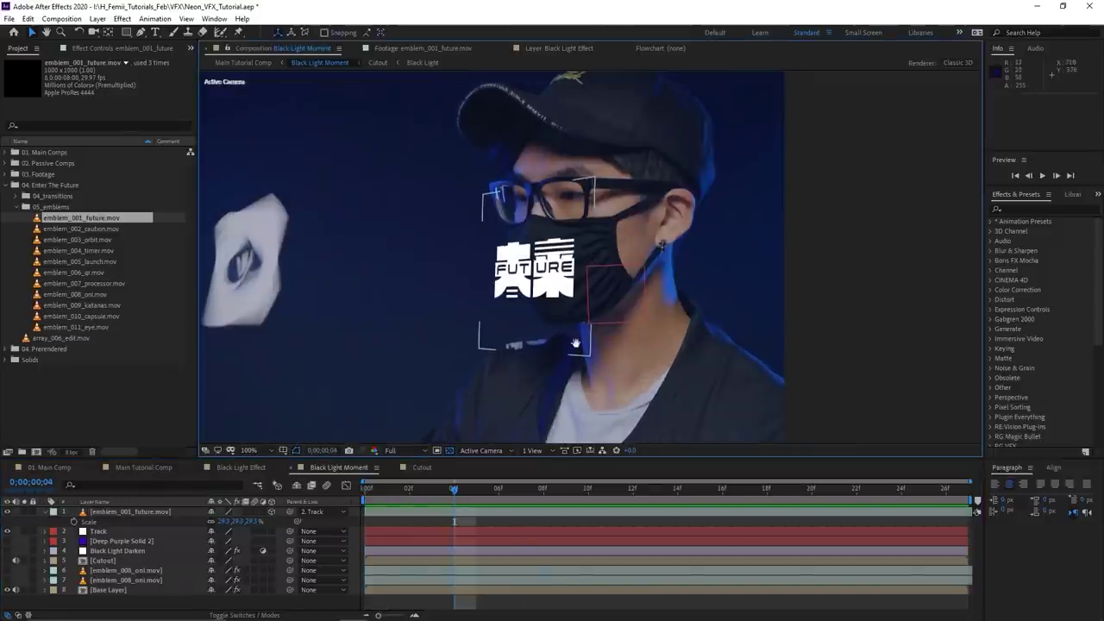
pyautogui.press('space')
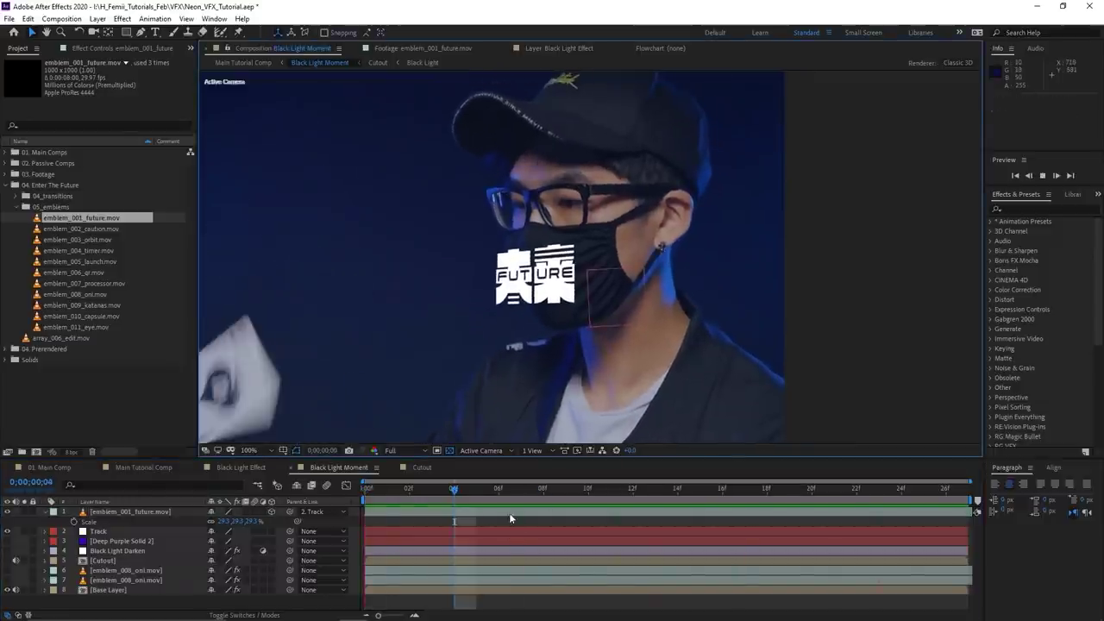
# Apply the Mesh Warp effect to the emblem_001_future.mov layer at the first frame
pyautogui.click(508, 514)
pyautogui.press('Home')
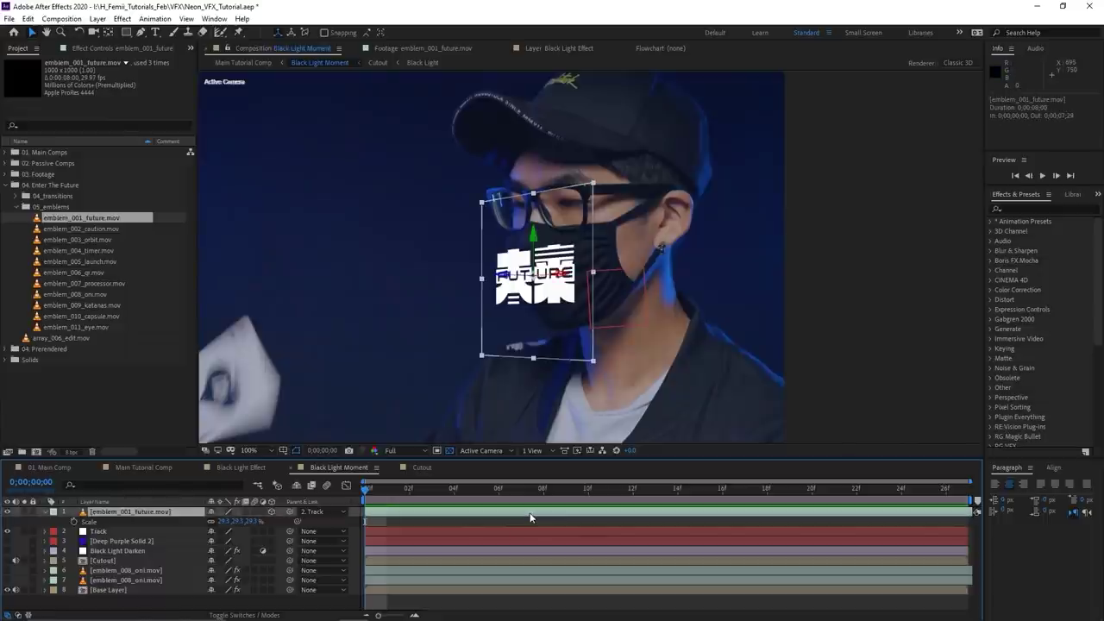
pyautogui.hotkey('ctrl', 'space')
pyautogui.write('mesh')
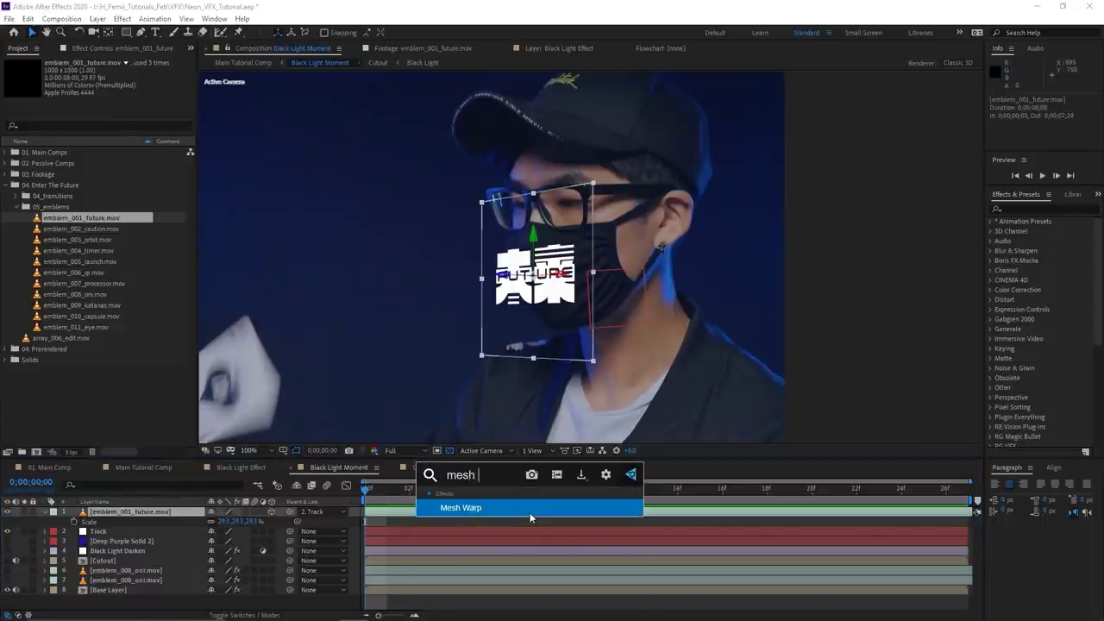
pyautogui.click(530, 515)
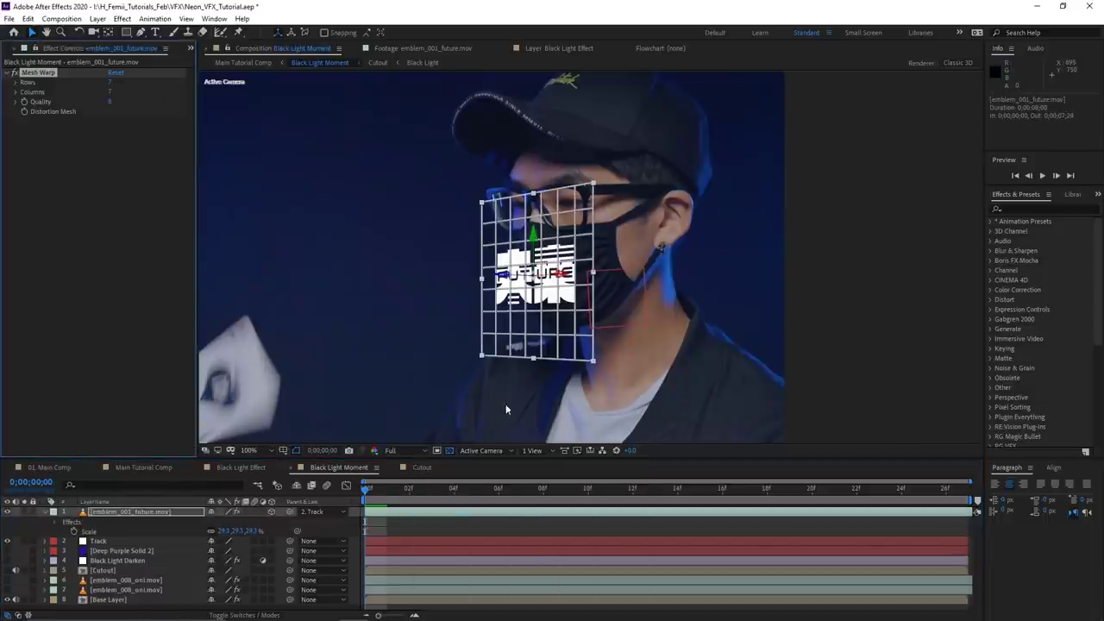
# Set the Mesh Warp grid on the FUTURE emblem to 6 rows and 6 columns
pyautogui.click(110, 83)
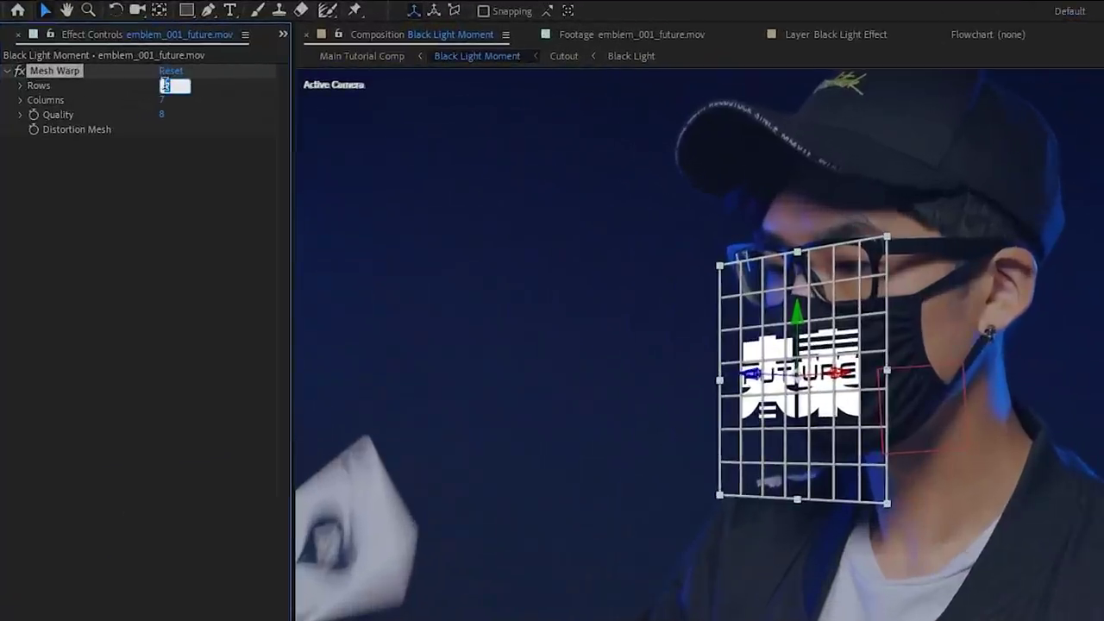
pyautogui.write('6')
pyautogui.click(169, 101)
pyautogui.write('6')
pyautogui.press('Return')
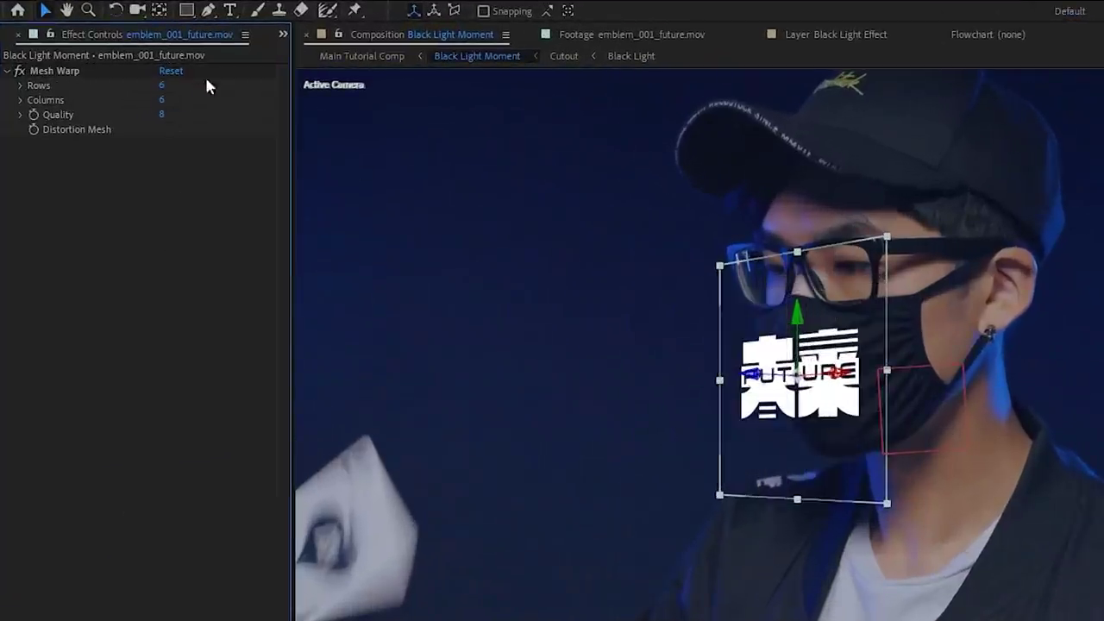
# Warp the emblem's upper mesh points into a peak along the mask's centre fold and bow its cheek-side edge slightly outward
pyautogui.click(53, 71)
pyautogui.scroll(2, 853, 353)
pyautogui.moveTo(712, 320); pyautogui.dragTo(709, 301)
pyautogui.moveTo(657, 325); pyautogui.dragTo(654, 321)
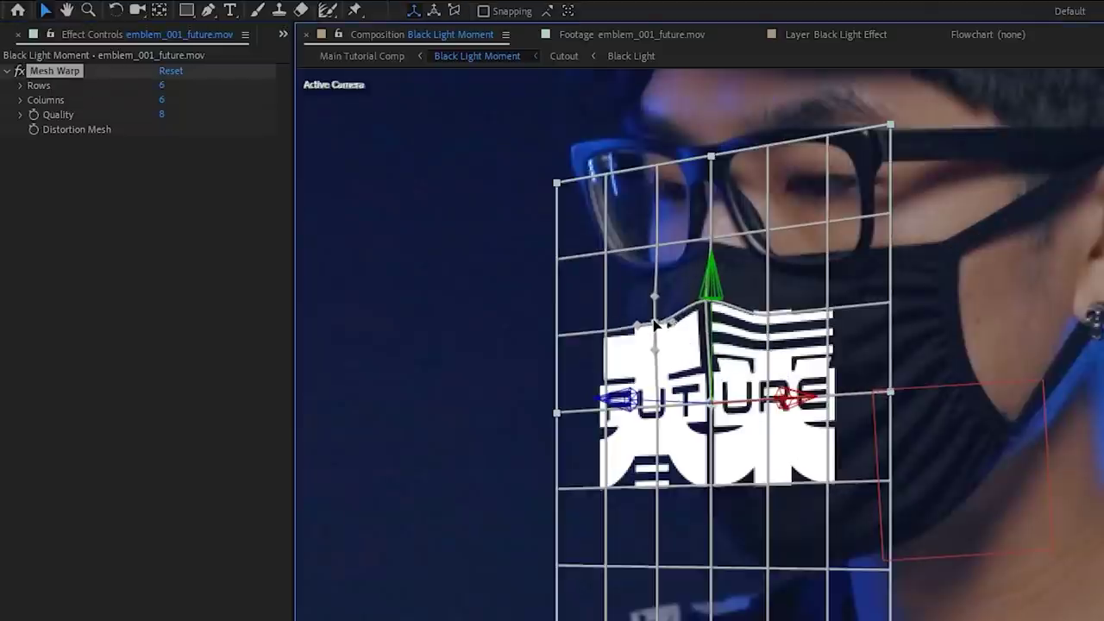
pyautogui.click(606, 333)
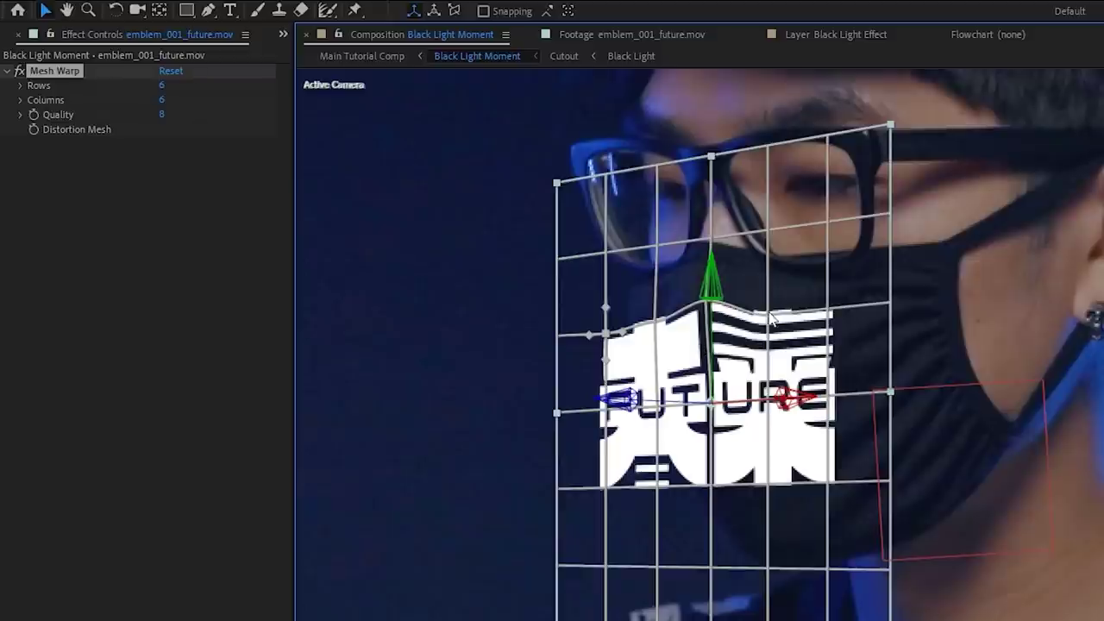
pyautogui.click(890, 304)
pyautogui.moveTo(890, 392); pyautogui.dragTo(904, 392)
pyautogui.moveTo(827, 393); pyautogui.dragTo(829, 392)
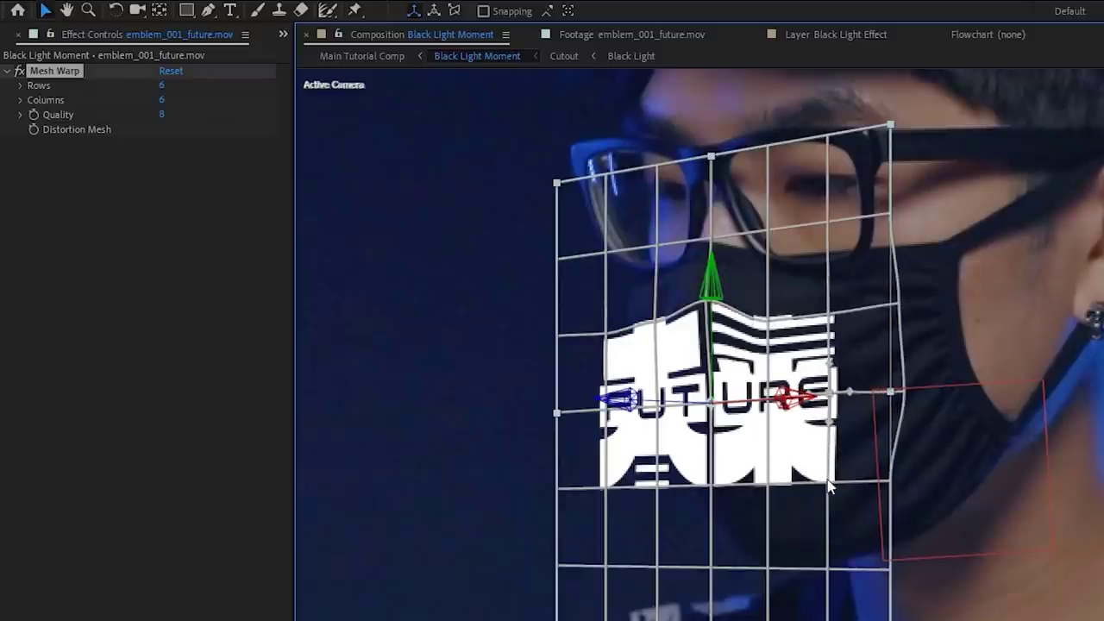
# Adjust the mesh points along the emblem's lower edge and centre line so they follow the curve of the mask
pyautogui.moveTo(828, 480); pyautogui.dragTo(840, 480)
pyautogui.moveTo(767, 483); pyautogui.dragTo(755, 482)
pyautogui.moveTo(838, 481); pyautogui.dragTo(828, 480)
pyautogui.moveTo(710, 483); pyautogui.dragTo(708, 484)
pyautogui.moveTo(707, 406); pyautogui.dragTo(709, 407)
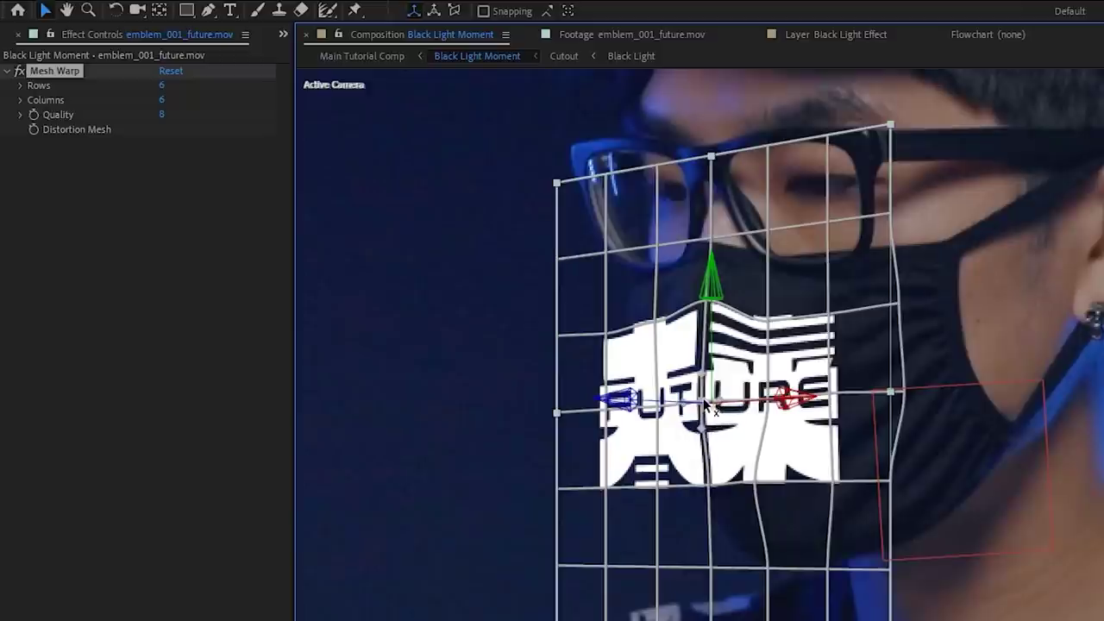
# Refine the mesh points on the nose-side half of the emblem around the mask's centre fold, and deselect the layer
pyautogui.click(609, 333)
pyautogui.moveTo(707, 301); pyautogui.dragTo(652, 318)
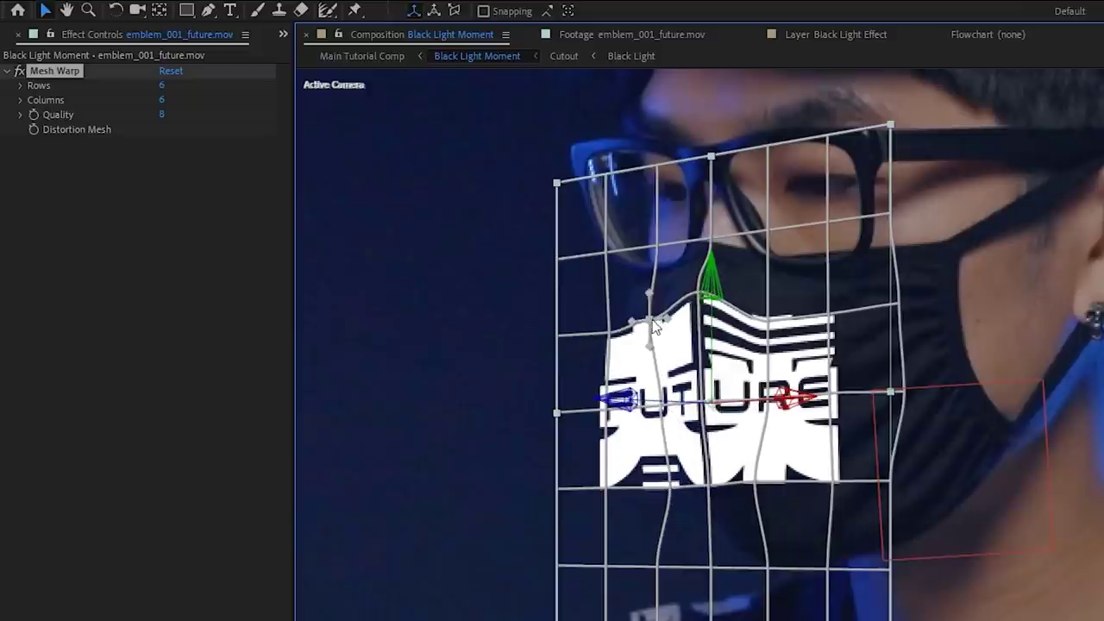
pyautogui.click(763, 320)
pyautogui.moveTo(702, 403); pyautogui.dragTo(657, 403)
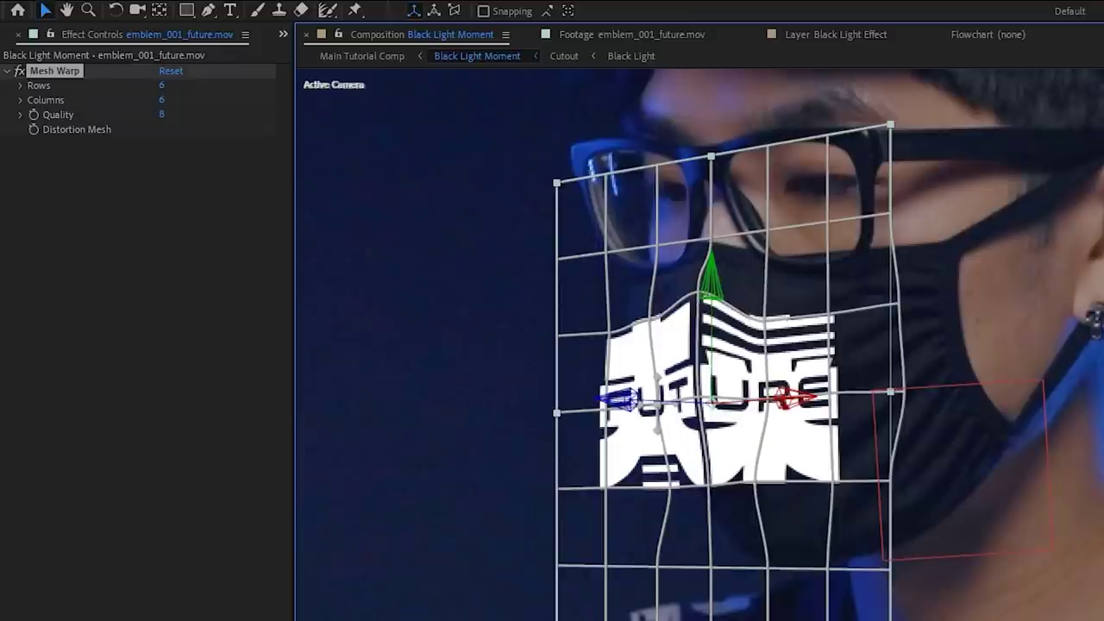
pyautogui.hotkey('ctrl', 'shift', 'a')
pyautogui.scroll(-1, 877, 418)
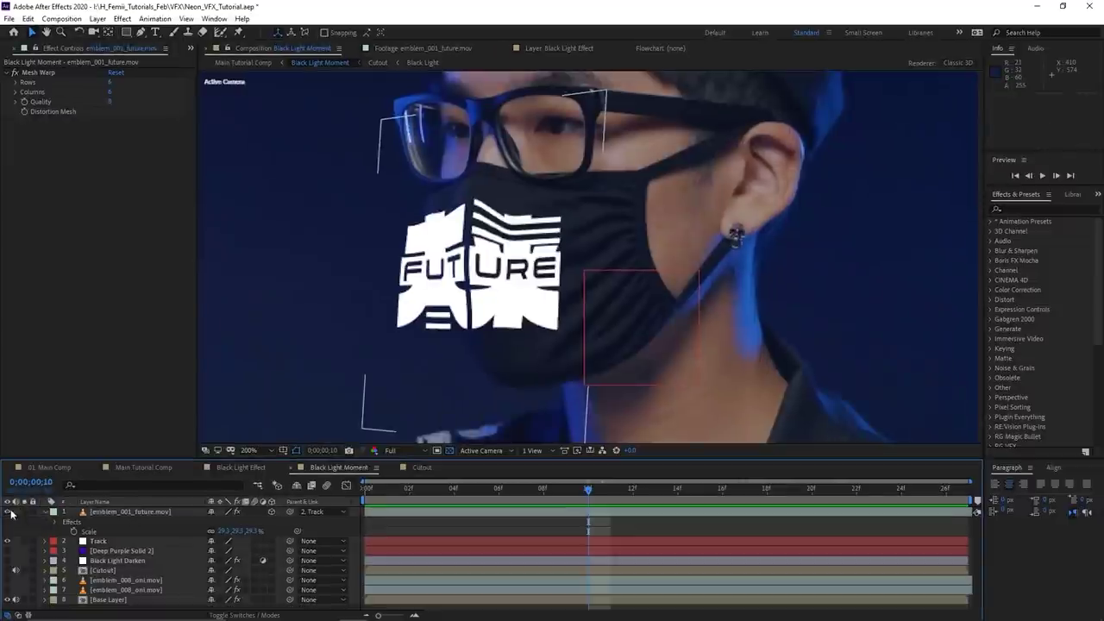
# Compare the mask with the warped emblem hidden and shown, and play back the clip from the first frame
pyautogui.click(8, 512)
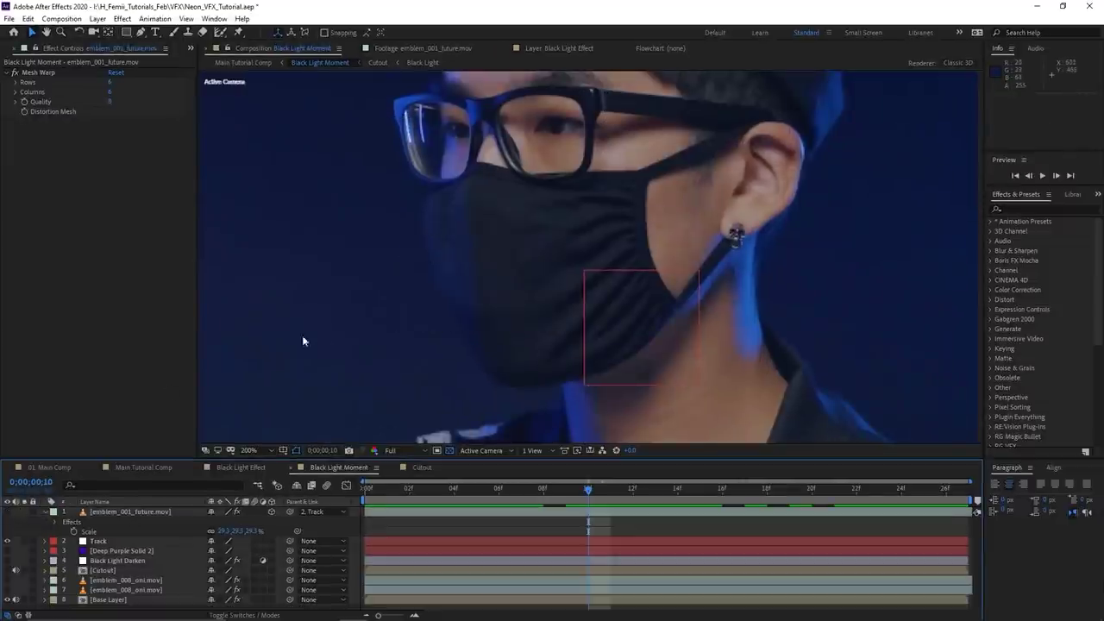
pyautogui.click(8, 511)
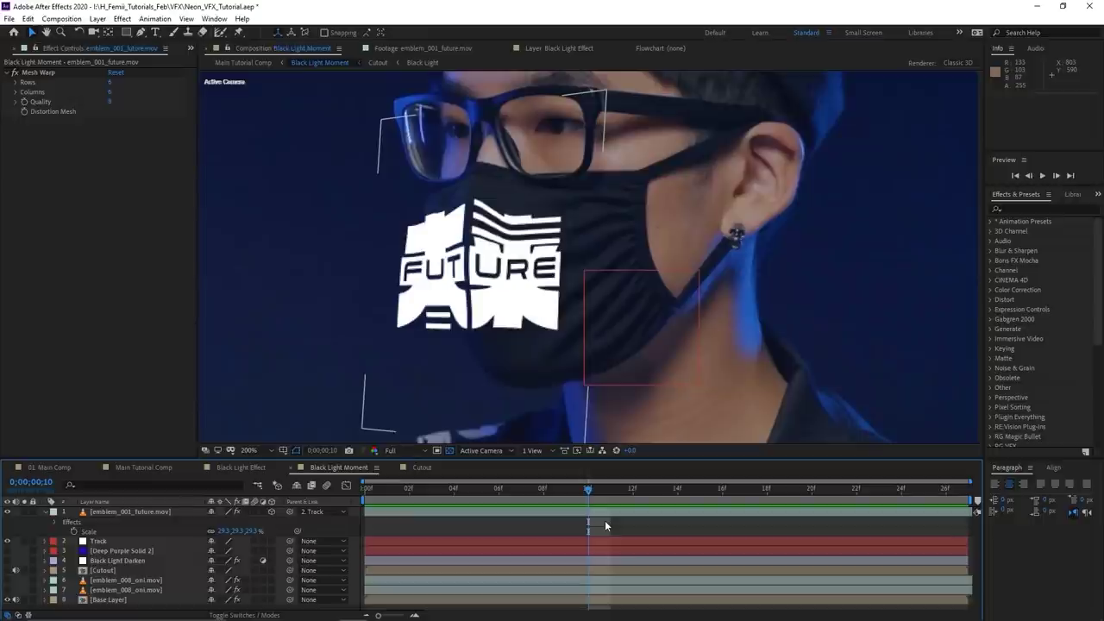
pyautogui.moveTo(587, 488); pyautogui.dragTo(366, 492)
pyautogui.scroll(-2, 644, 286)
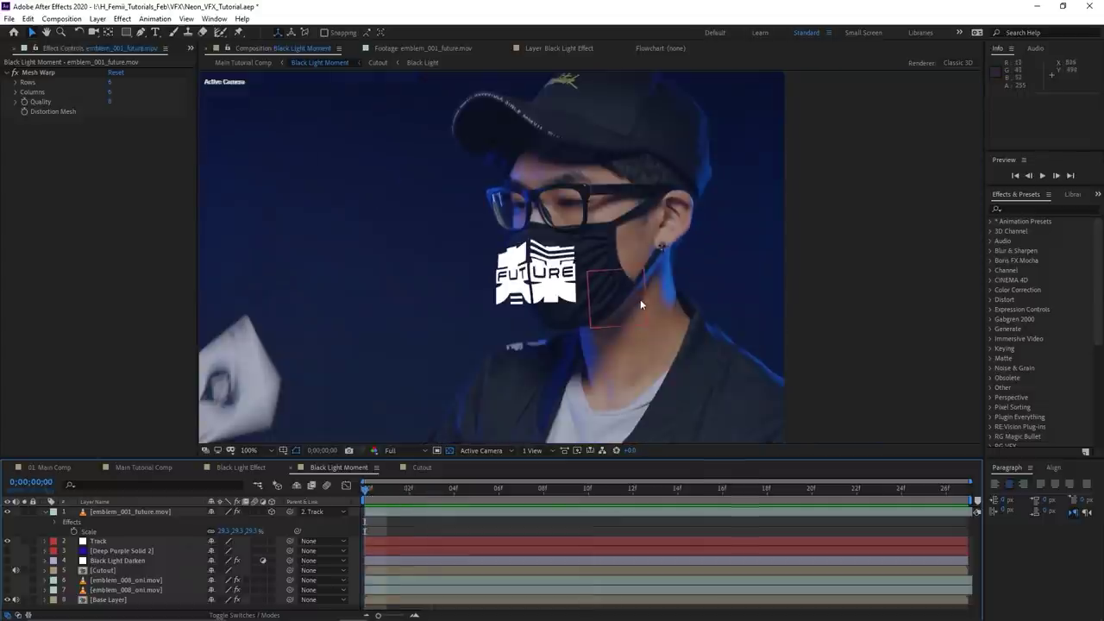
pyautogui.press('space')
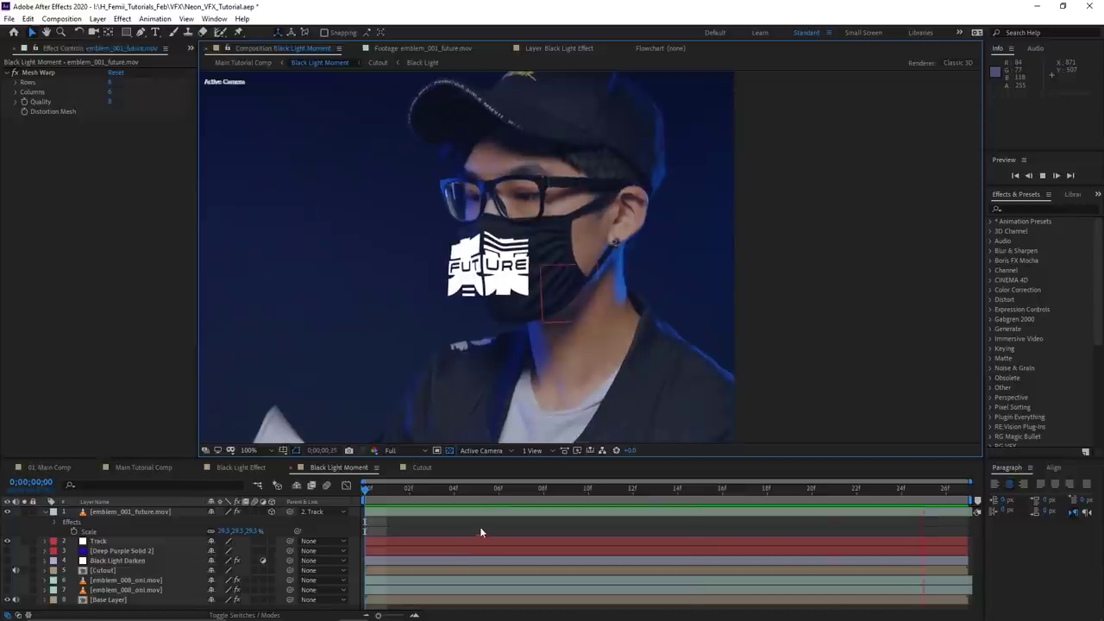
pyautogui.press('space')
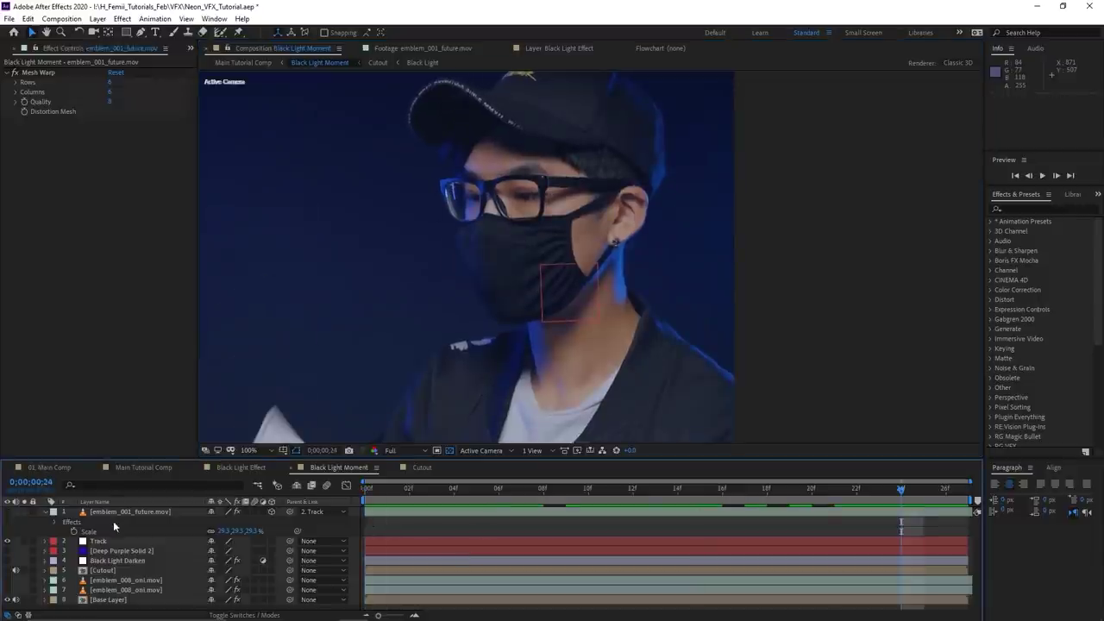
# Collapse the hidden emblem_001_future.mov layer's properties and examine the bare mask close up at frame 6
pyautogui.click(45, 512)
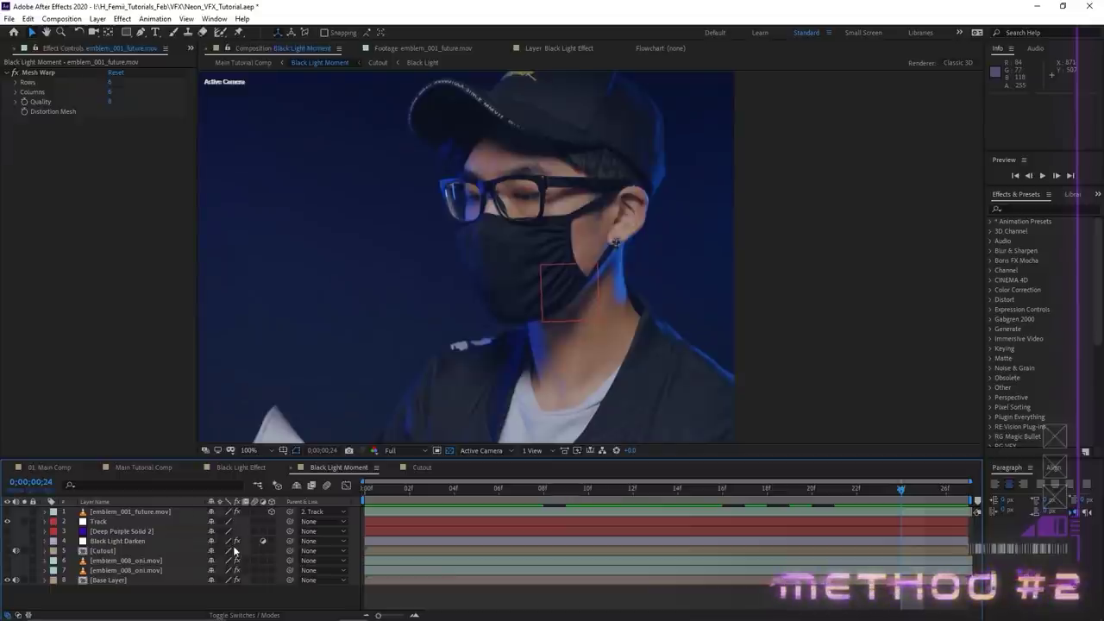
pyautogui.click(496, 491)
pyautogui.scroll(1, 597, 263)
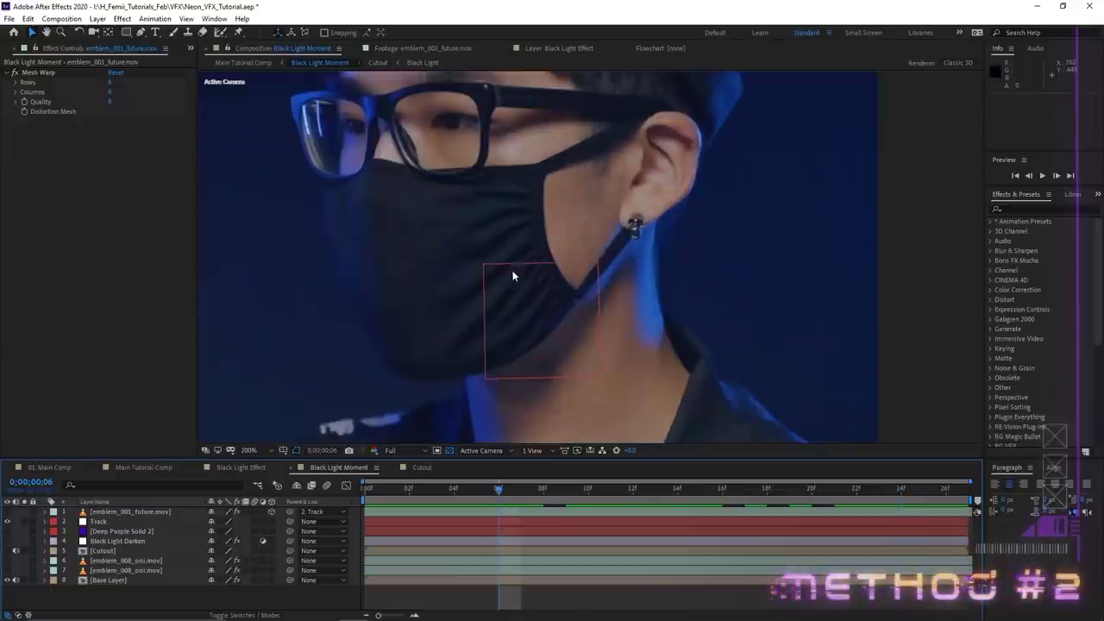
pyautogui.moveTo(386, 326); pyautogui.dragTo(430, 326)
pyautogui.click(128, 512)
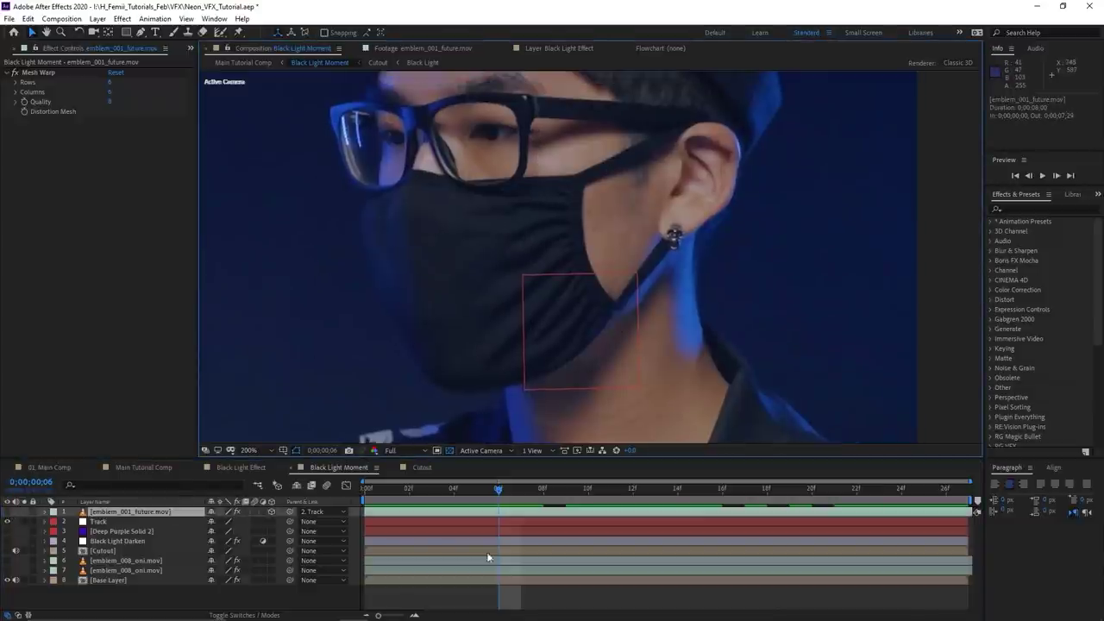
pyautogui.click(320, 589)
pyautogui.scroll(-1, 530, 254)
pyautogui.moveTo(513, 235); pyautogui.dragTo(507, 241)
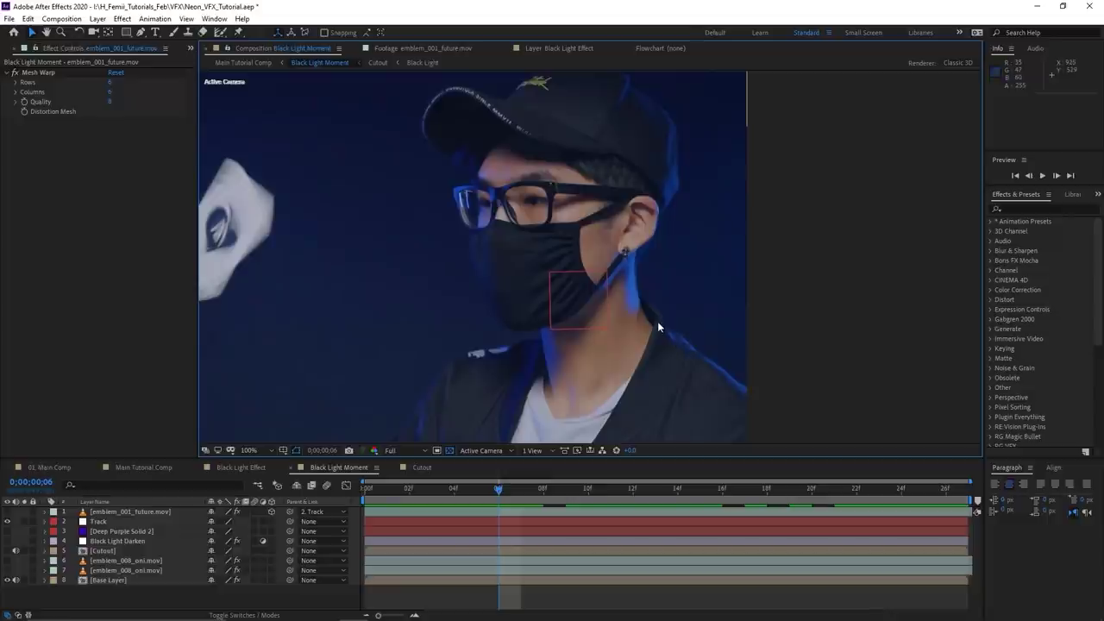
# Preview the Black Light Moment composition, and duplicate the Base Layer as a layer named Face Mask
pyautogui.press('space')
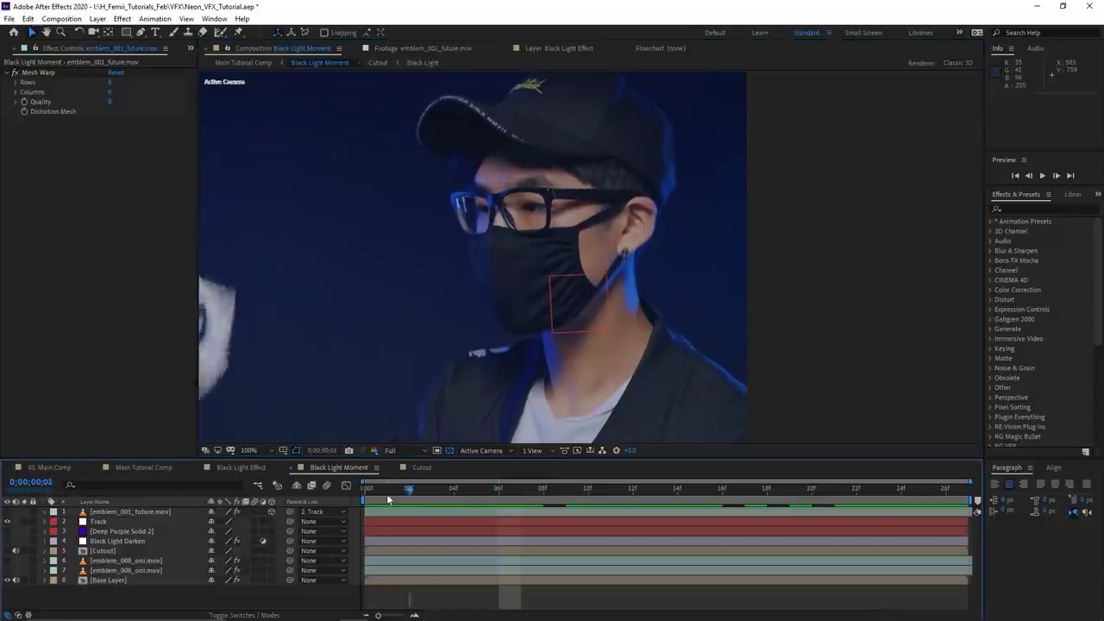
pyautogui.press('space')
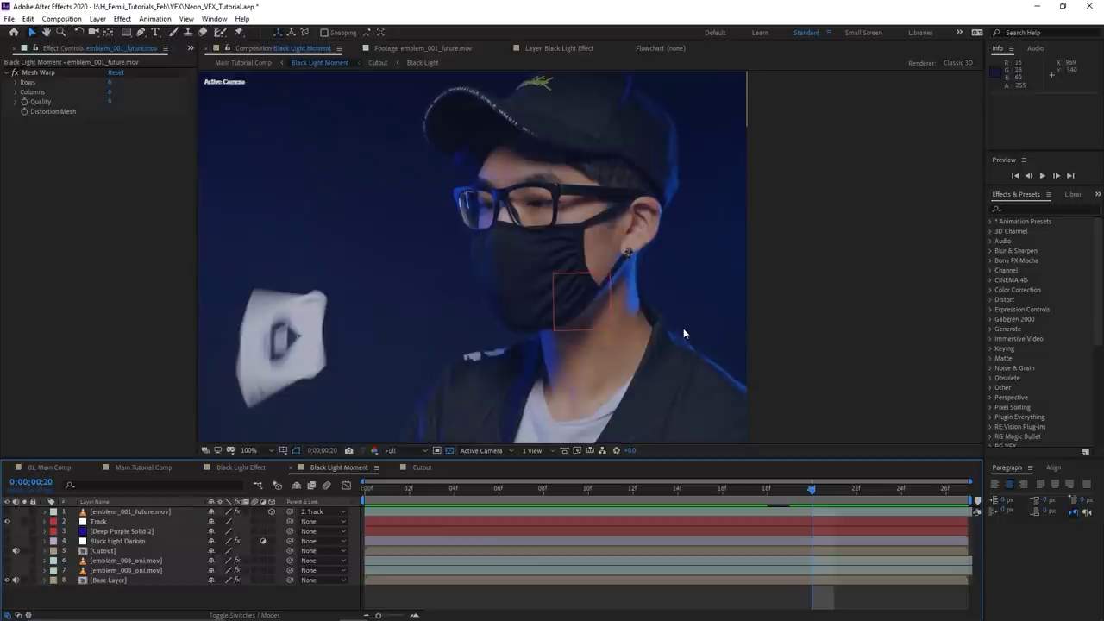
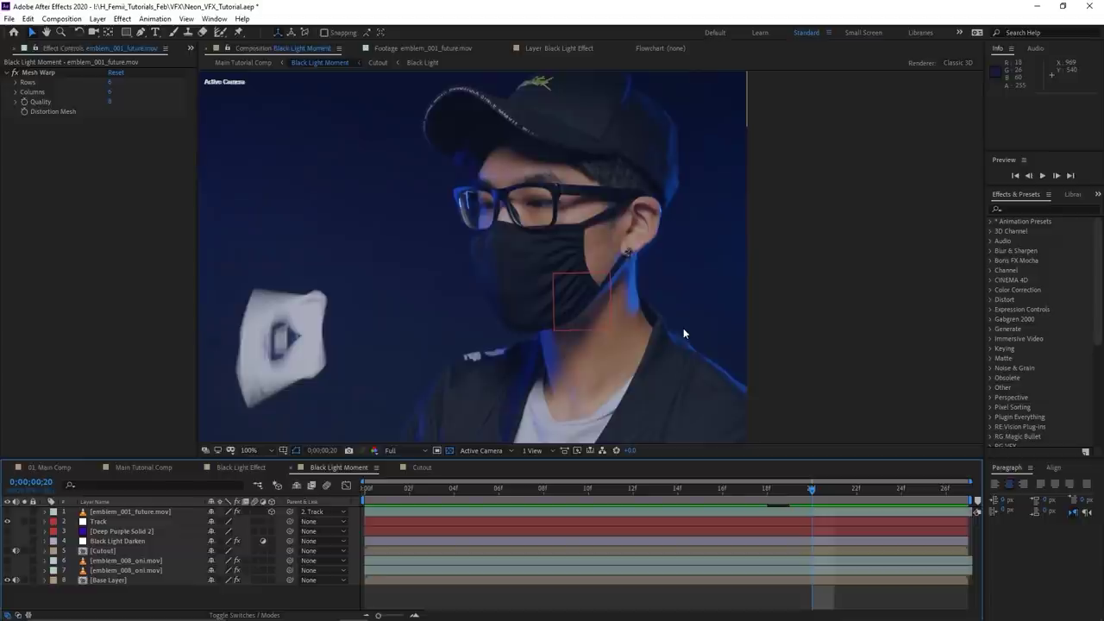
pyautogui.click(557, 583)
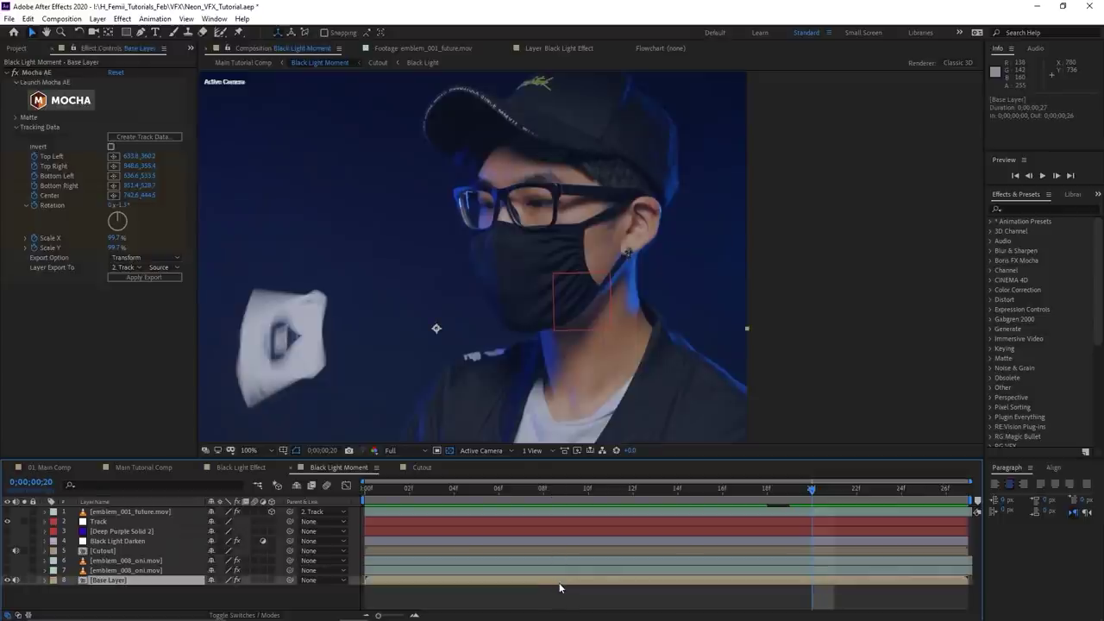
pyautogui.hotkey('ctrl', 'd')
pyautogui.rightClick(129, 584)
pyautogui.click(151, 571)
pyautogui.write('Face M')
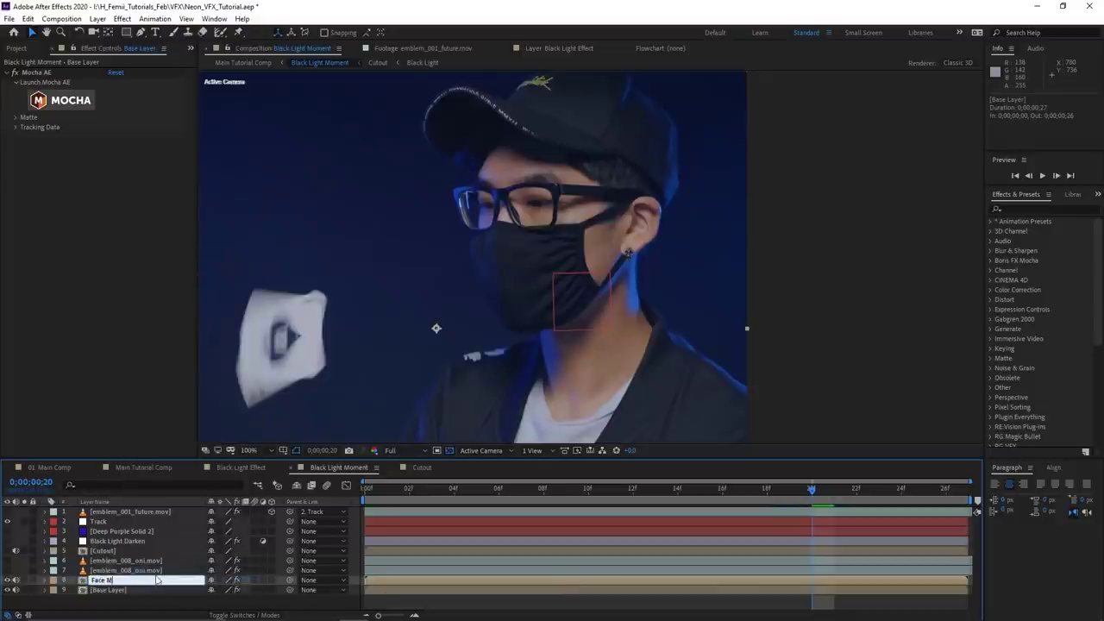
pyautogui.write('ask')
pyautogui.press('Return')
# Draw a closed mask around the man's black face covering and its ear straps on the Face Mask layer at the first frame
pyautogui.moveTo(416, 492); pyautogui.dragTo(358, 517)
pyautogui.scroll(1, 511, 283)
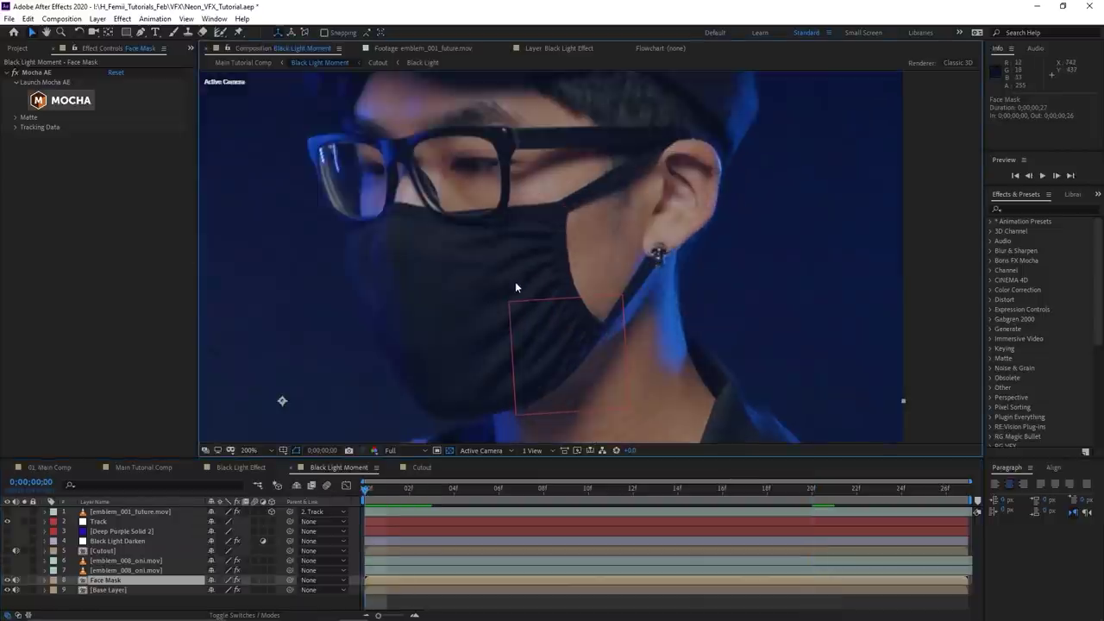
pyautogui.click(142, 34)
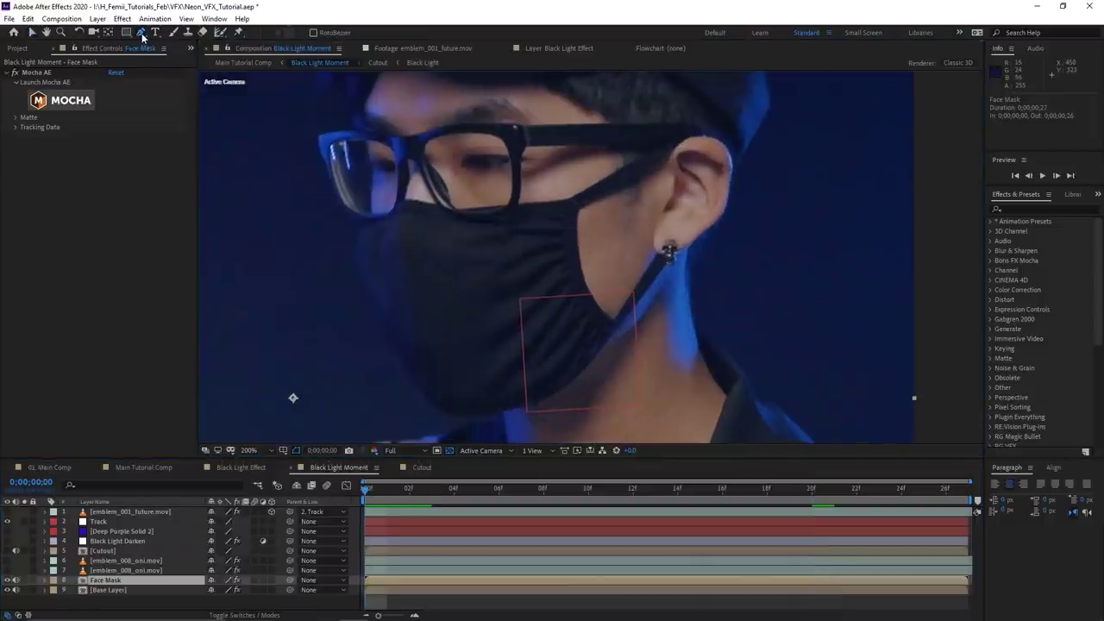
pyautogui.click(359, 223)
pyautogui.moveTo(400, 204); pyautogui.dragTo(406, 202)
pyautogui.click(441, 205)
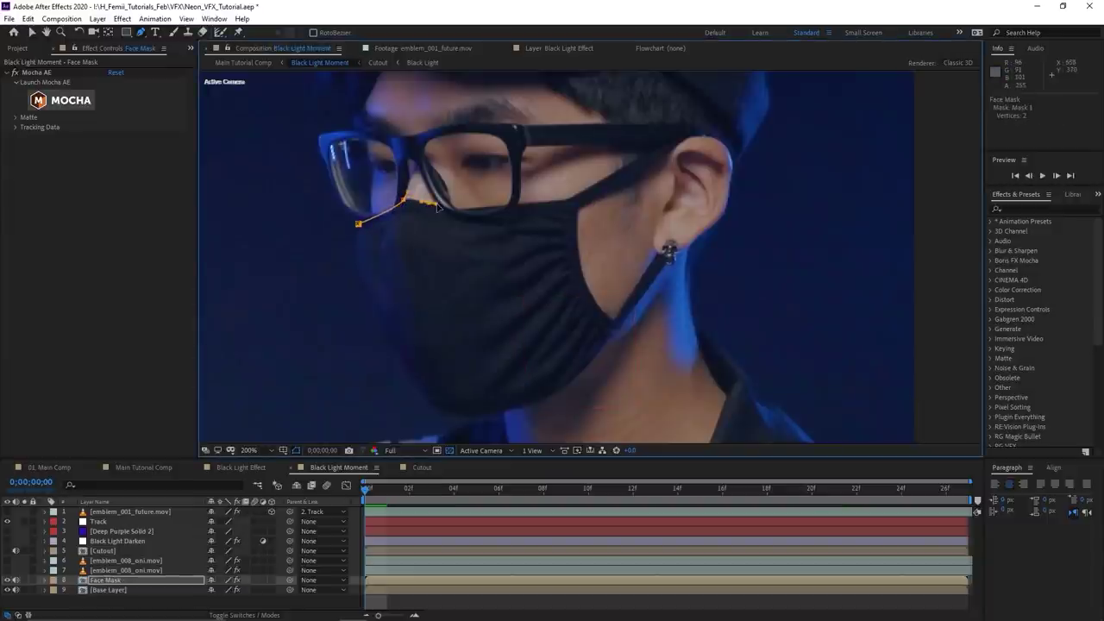
pyautogui.moveTo(408, 198); pyautogui.dragTo(406, 200)
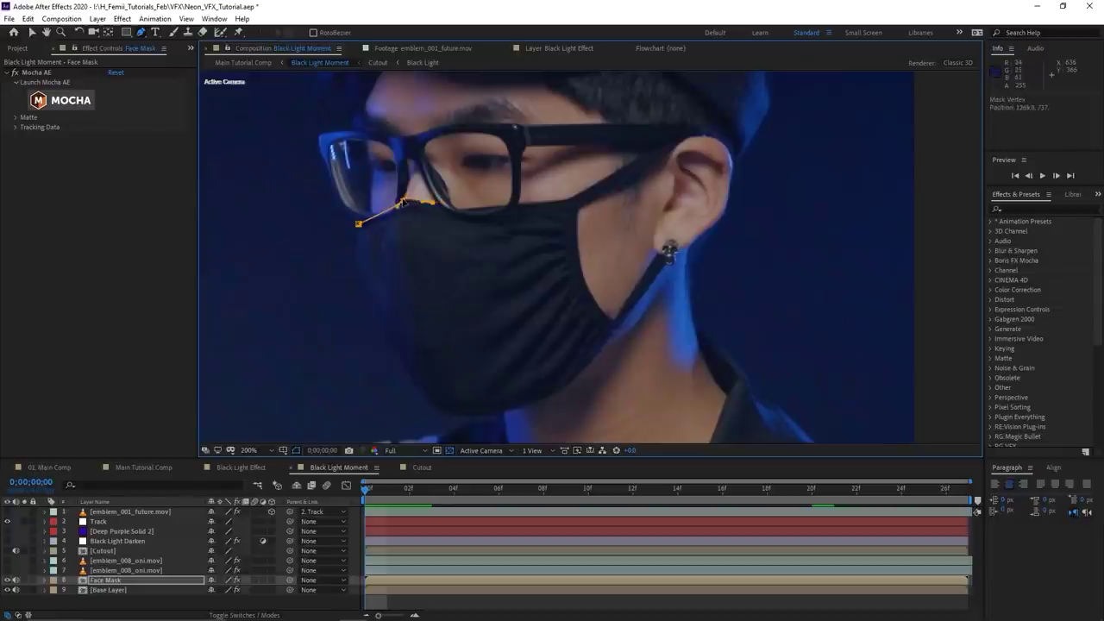
pyautogui.moveTo(508, 206); pyautogui.dragTo(539, 203)
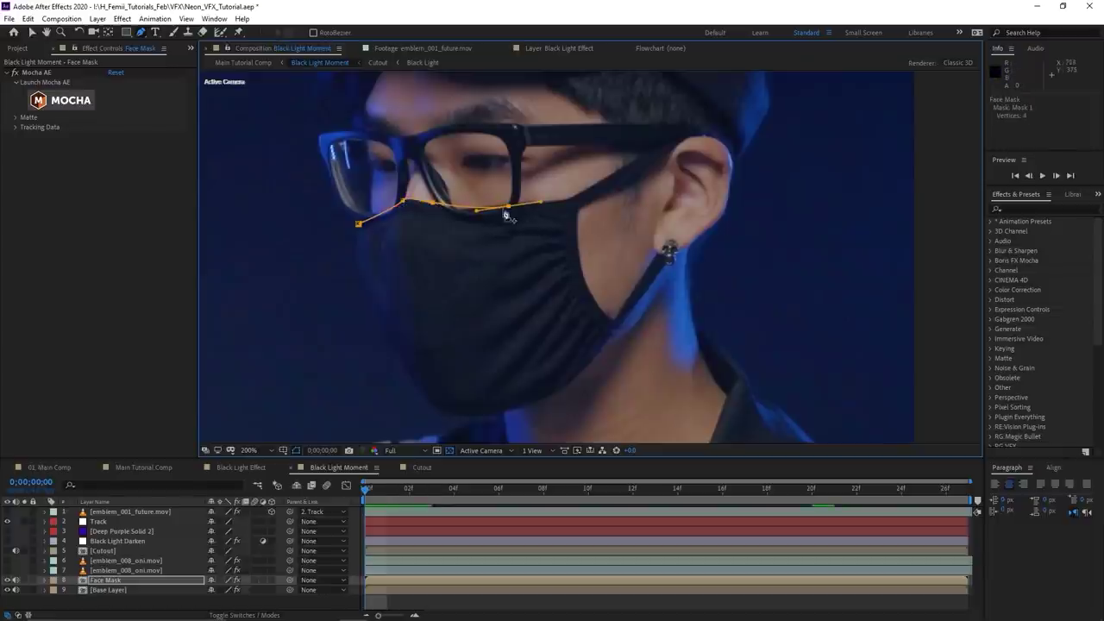
pyautogui.click(563, 201)
pyautogui.moveTo(579, 196); pyautogui.dragTo(505, 225)
pyautogui.moveTo(600, 170)
pyautogui.mouseDown()
pyautogui.moveTo(619, 163)
pyautogui.moveTo(595, 178)
pyautogui.mouseUp()
pyautogui.click(561, 207)
pyautogui.click(513, 230)
pyautogui.moveTo(511, 239); pyautogui.dragTo(510, 237)
pyautogui.moveTo(515, 313)
pyautogui.mouseDown()
pyautogui.moveTo(525, 332)
pyautogui.moveTo(517, 321)
pyautogui.mouseUp()
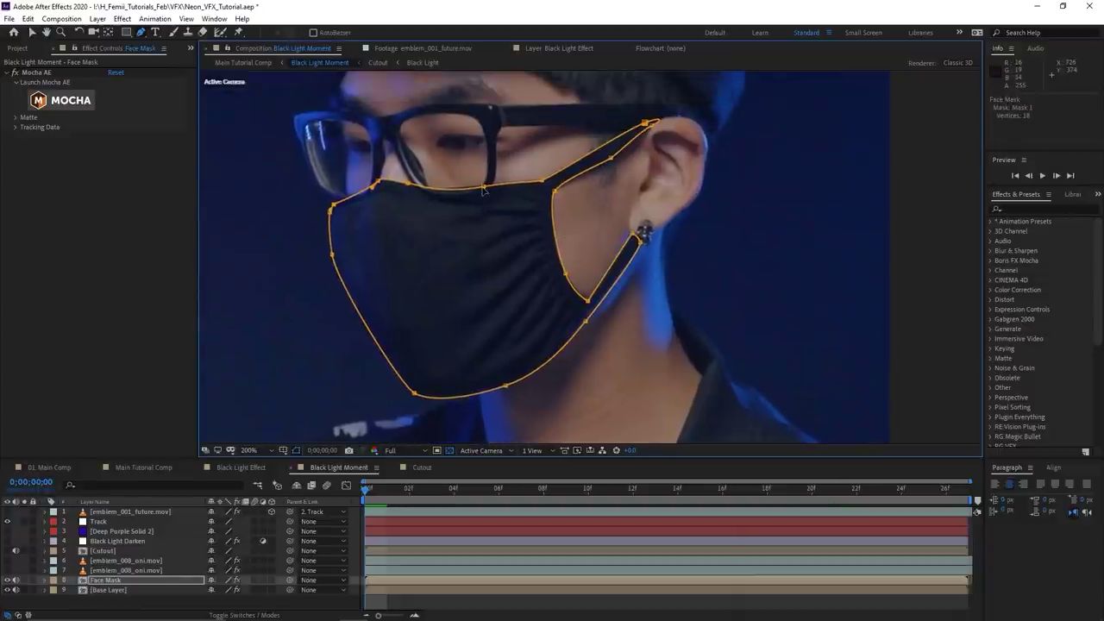
pyautogui.click(484, 187)
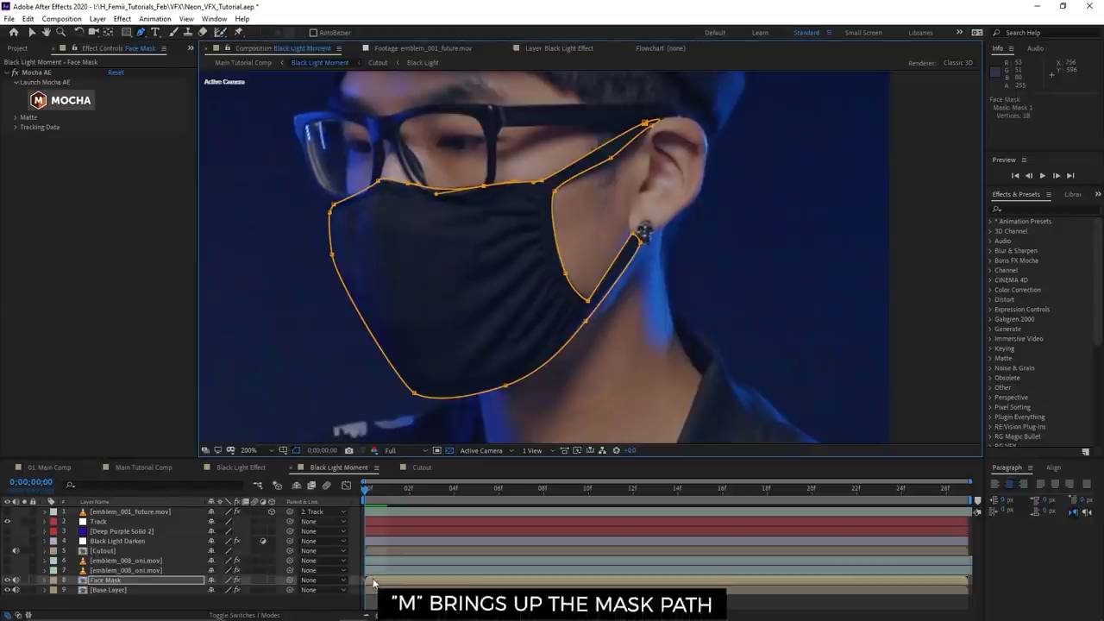
# Start keyframing the Mask Path of Mask 1 at the first frame
pyautogui.press('m')
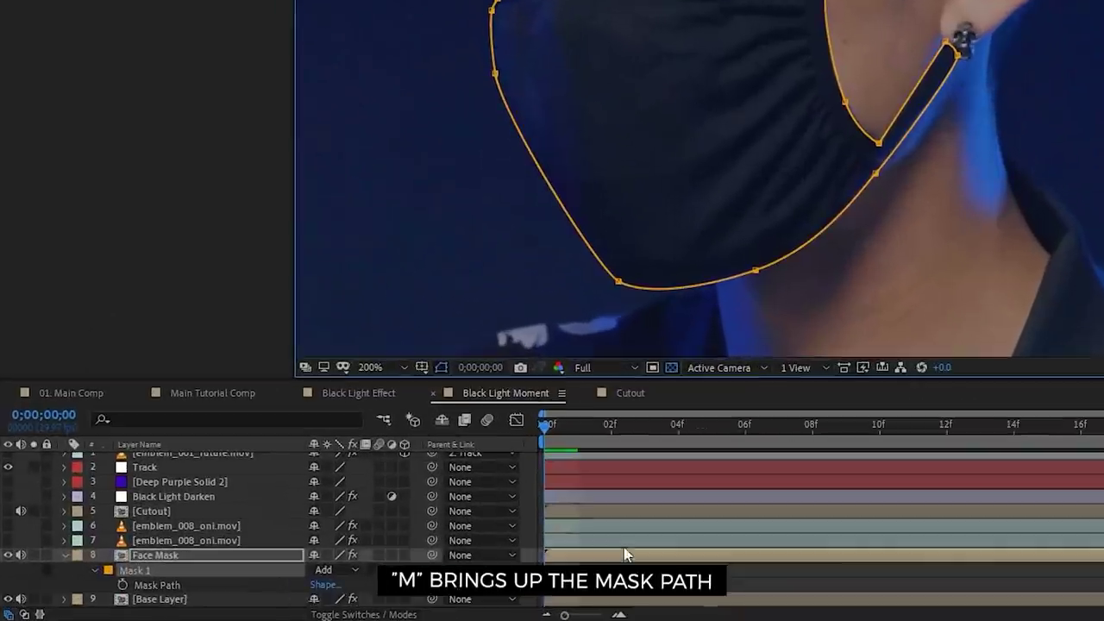
pyautogui.click(122, 584)
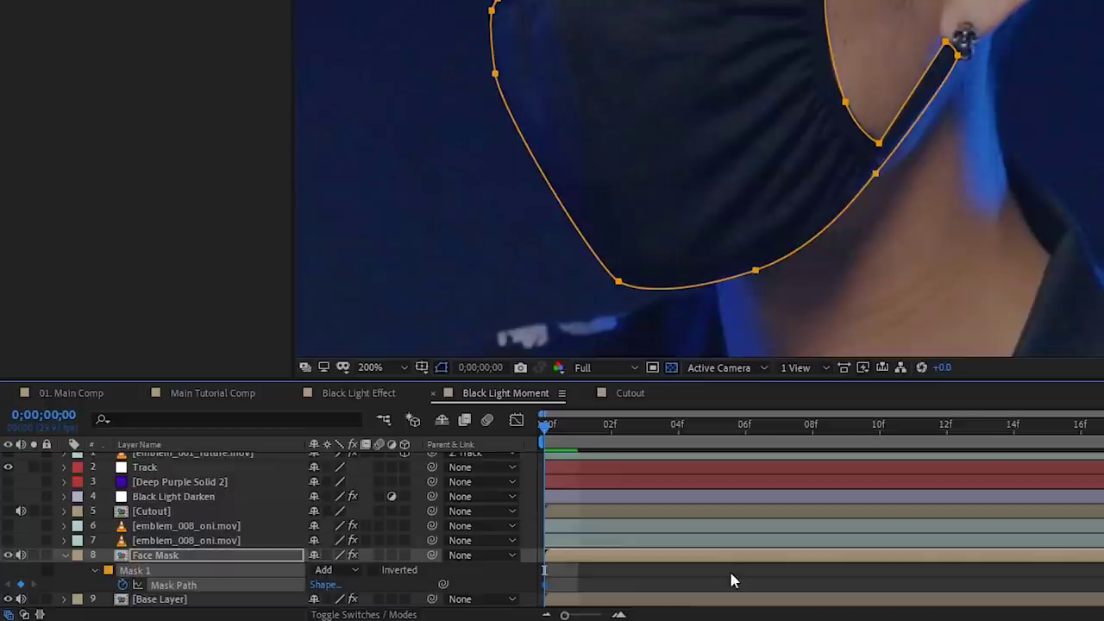
pyautogui.click(606, 569)
pyautogui.click(604, 557)
# At frame 8, raise the mask's upper-edge vertices to follow the top of the face covering below the glasses
pyautogui.moveTo(574, 431); pyautogui.dragTo(870, 444)
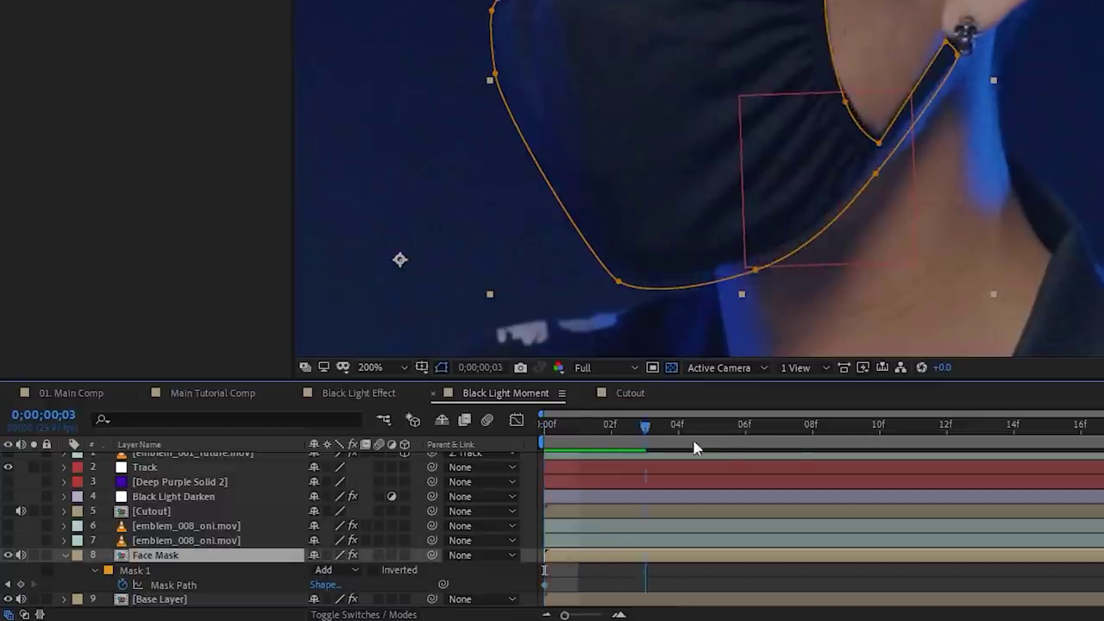
pyautogui.moveTo(630, 494); pyautogui.dragTo(582, 502)
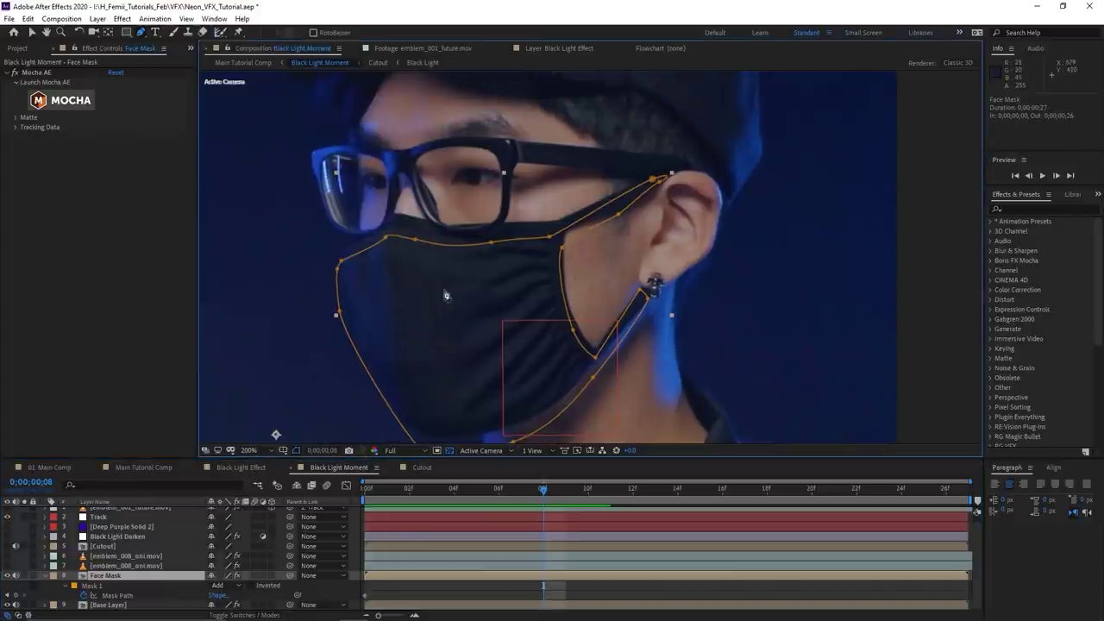
pyautogui.press('v')
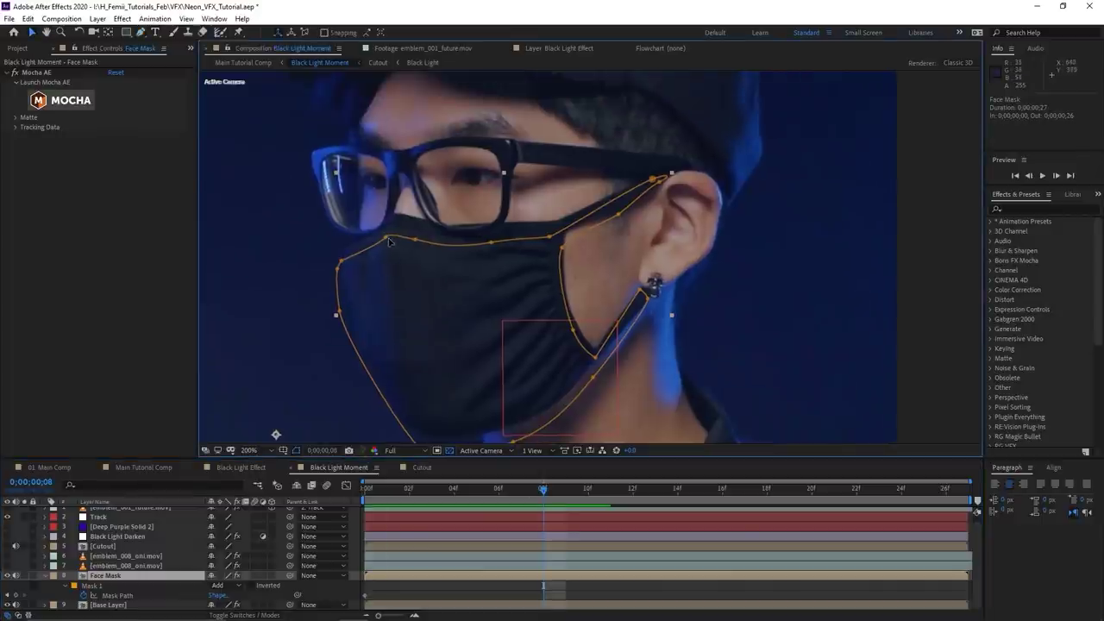
pyautogui.moveTo(307, 216); pyautogui.dragTo(535, 355)
pyautogui.moveTo(493, 244); pyautogui.dragTo(495, 225)
pyautogui.click(435, 193)
pyautogui.click(342, 243)
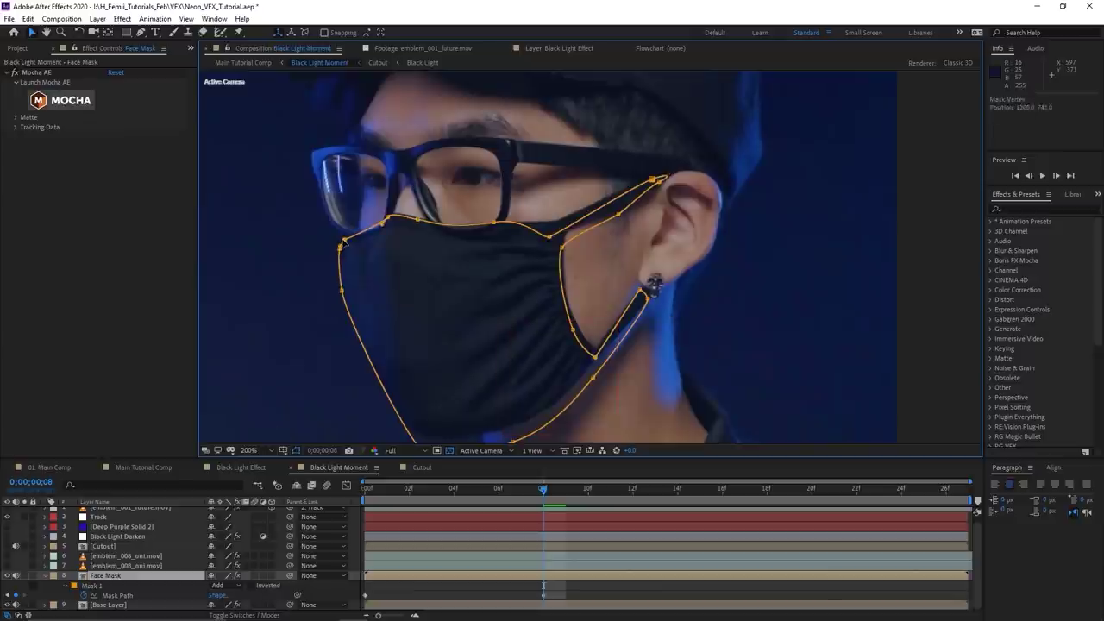
pyautogui.moveTo(387, 218); pyautogui.dragTo(392, 214)
# Realign the mask vertices along the upper ear strap, cheek opening and lower strap at frame 8
pyautogui.moveTo(493, 223); pyautogui.dragTo(566, 239)
pyautogui.click(563, 249)
pyautogui.click(587, 239)
pyautogui.moveTo(617, 214); pyautogui.dragTo(619, 210)
pyautogui.moveTo(602, 311); pyautogui.dragTo(636, 267)
pyautogui.click(642, 281)
# Adjust the mask's lower cheek and chin vertices at frame 8, undoing the last vertex move
pyautogui.click(577, 351)
pyautogui.moveTo(579, 331); pyautogui.dragTo(579, 320)
pyautogui.moveTo(577, 351); pyautogui.dragTo(575, 338)
pyautogui.moveTo(497, 415); pyautogui.dragTo(496, 398)
pyautogui.moveTo(406, 423); pyautogui.dragTo(400, 407)
pyautogui.hotkey('ctrl', 'z')
# At frame 5, refine the mask's upper-edge vertices to match the face covering and preview the animated mask
pyautogui.moveTo(529, 491); pyautogui.dragTo(476, 505)
pyautogui.click(402, 201)
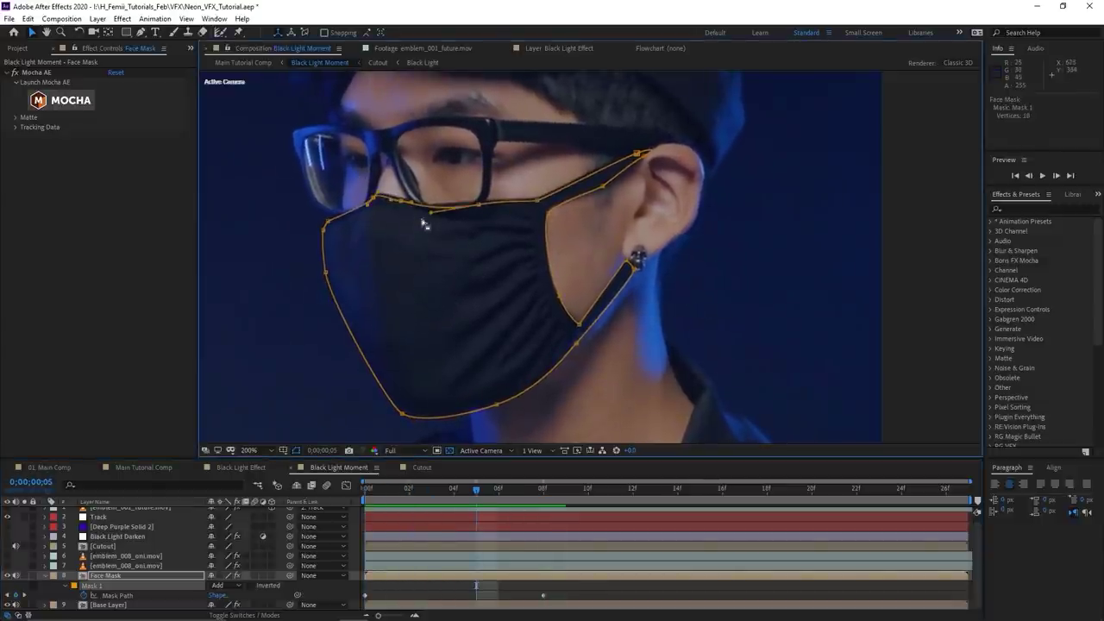
pyautogui.moveTo(401, 201); pyautogui.dragTo(403, 198)
pyautogui.moveTo(368, 204); pyautogui.dragTo(370, 202)
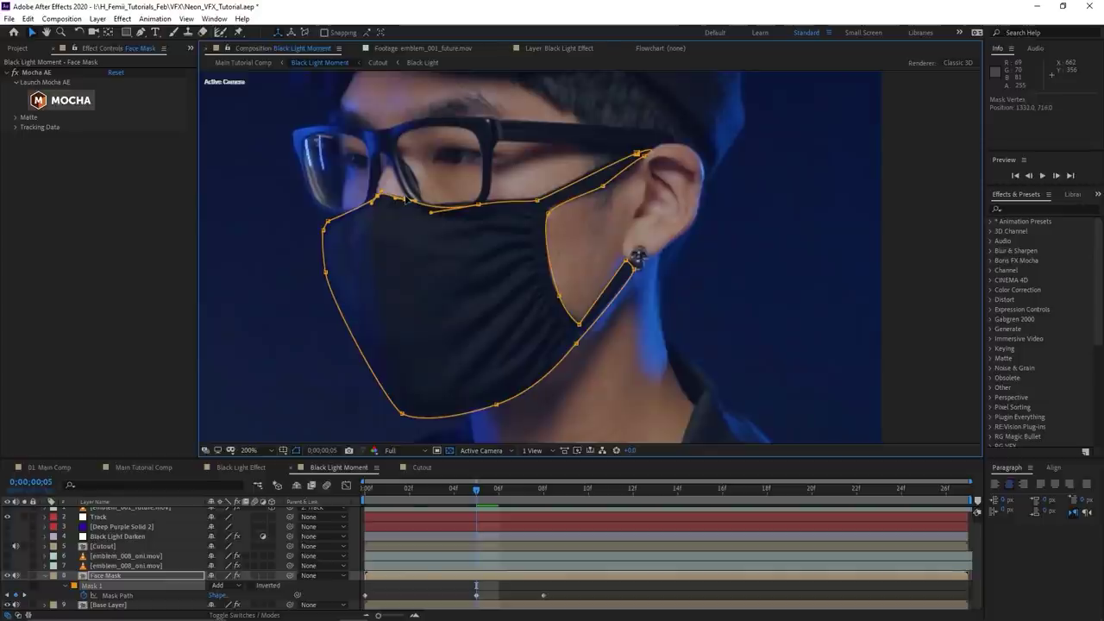
pyautogui.click(325, 232)
pyautogui.moveTo(479, 206); pyautogui.dragTo(548, 209)
pyautogui.moveTo(478, 492); pyautogui.dragTo(428, 507)
pyautogui.press('space')
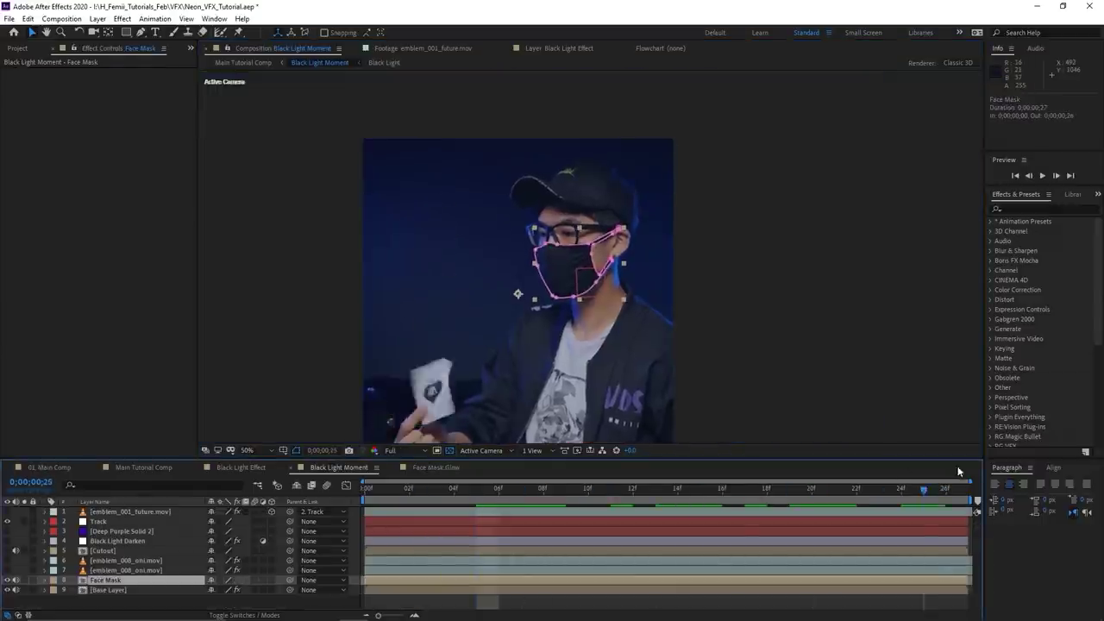
# Apply the Fill effect to the Face Mask layer
pyautogui.scroll(2, 611, 249)
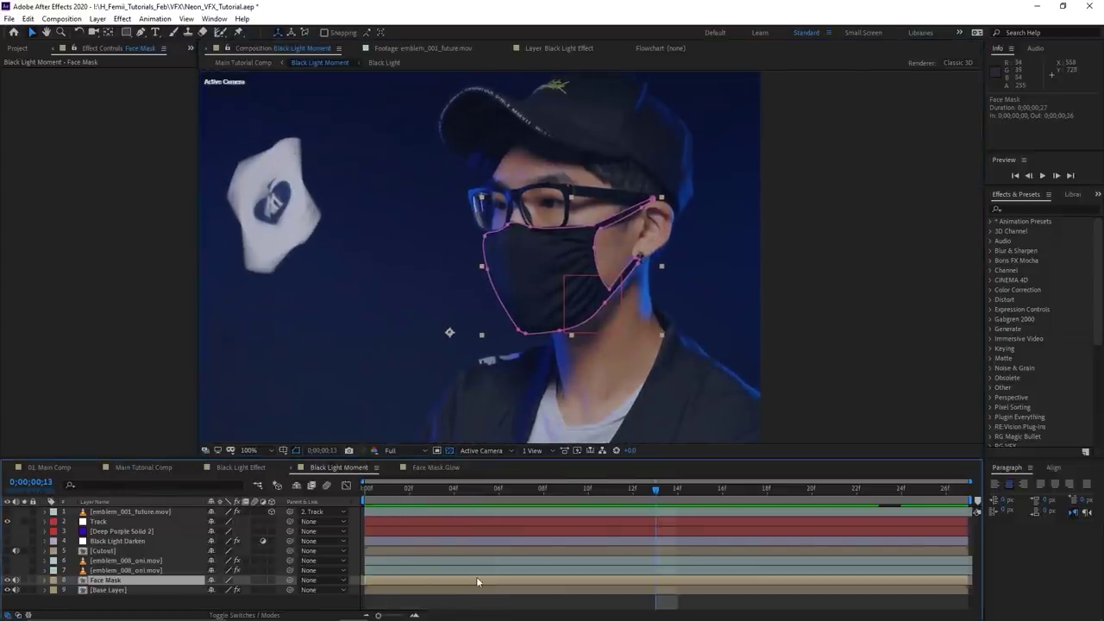
pyautogui.hotkey('ctrl', 'space')
pyautogui.write('fill')
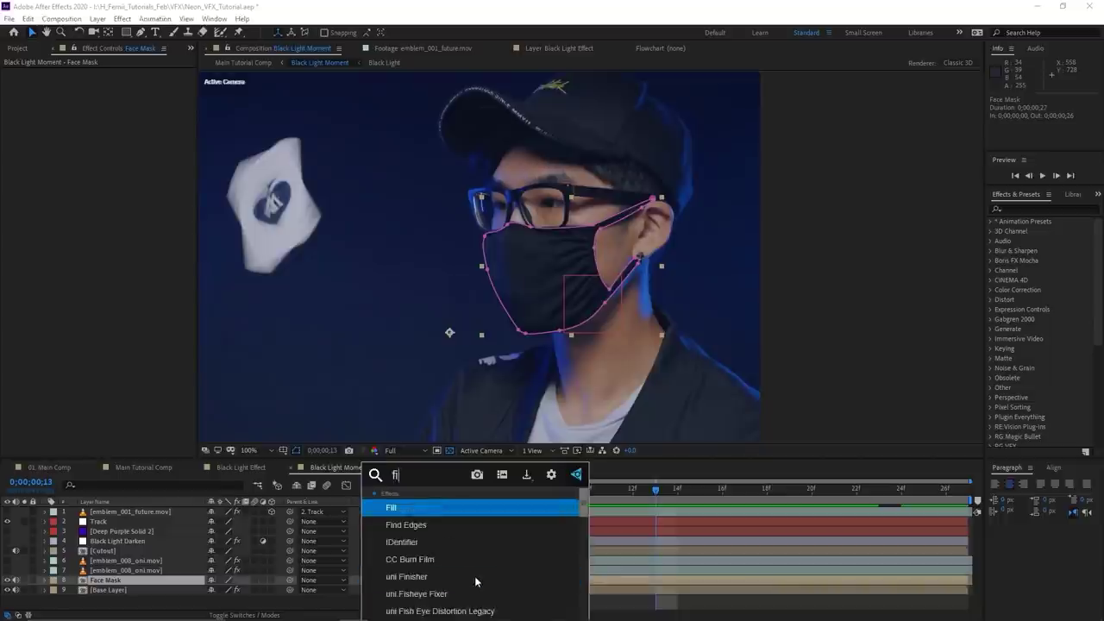
pyautogui.click(451, 509)
pyautogui.moveTo(557, 336); pyautogui.dragTo(542, 338)
pyautogui.click(133, 232)
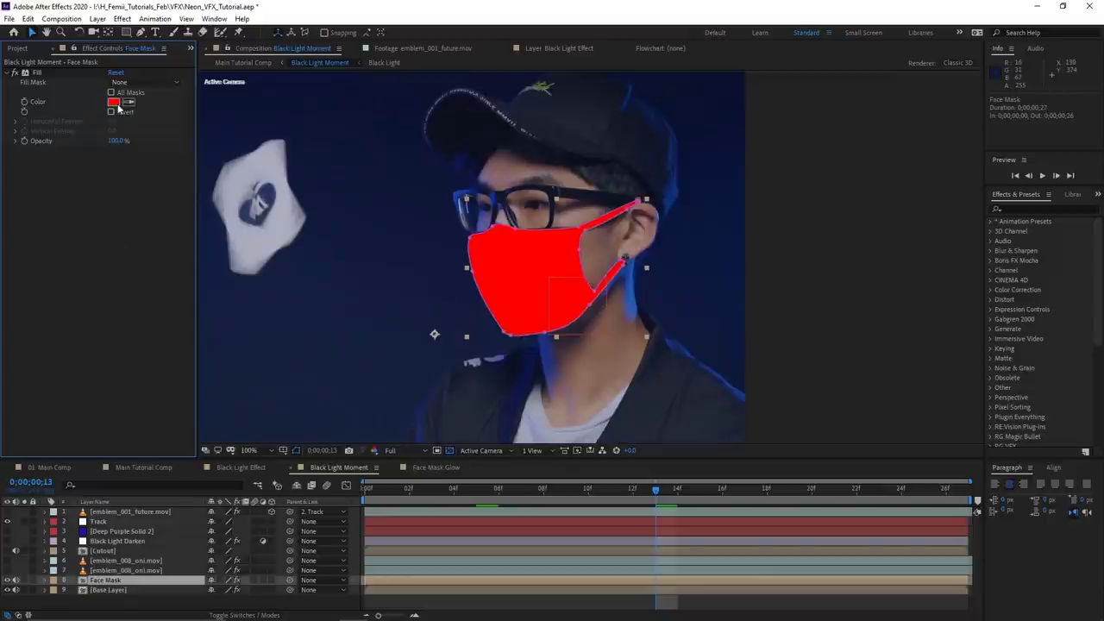
# Change the Fill color of the Face Mask layer to bright neon green
pyautogui.click(116, 104)
pyautogui.moveTo(372, 326); pyautogui.dragTo(374, 322)
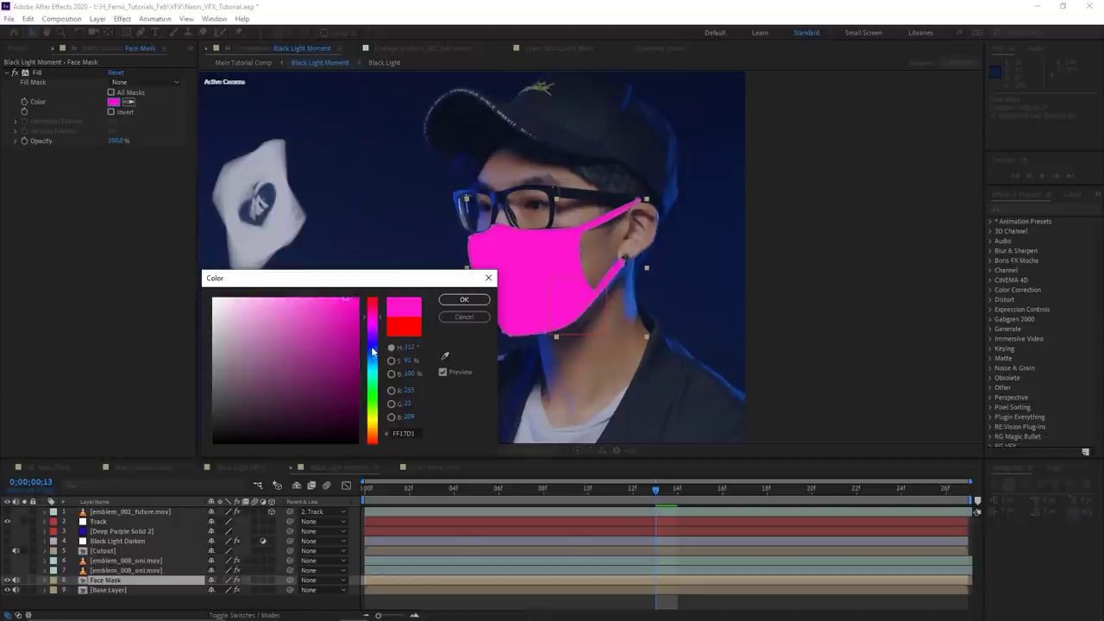
pyautogui.moveTo(374, 317); pyautogui.dragTo(374, 390)
pyautogui.click(461, 299)
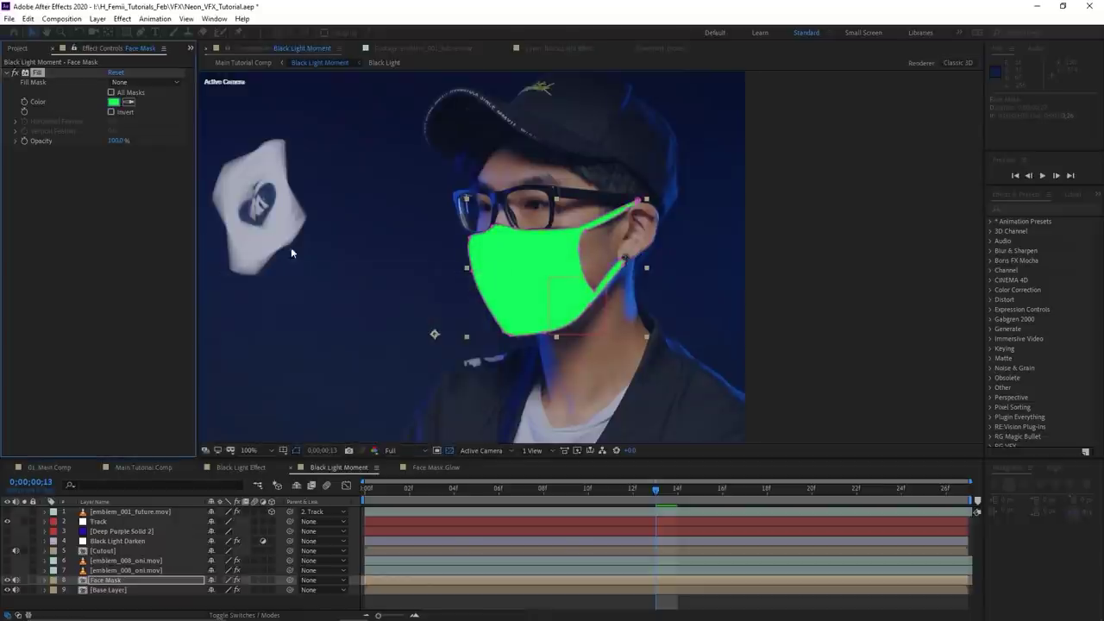
# Show the layer blending modes and set the Face Mask layer to Classic Color Dodge
pyautogui.click(125, 583)
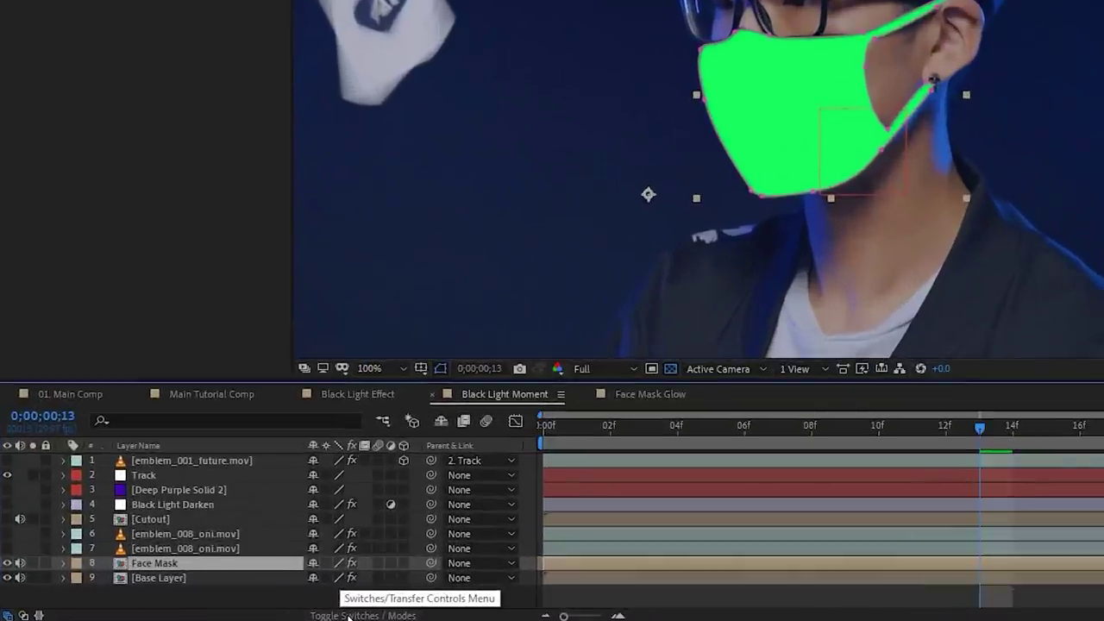
pyautogui.click(347, 615)
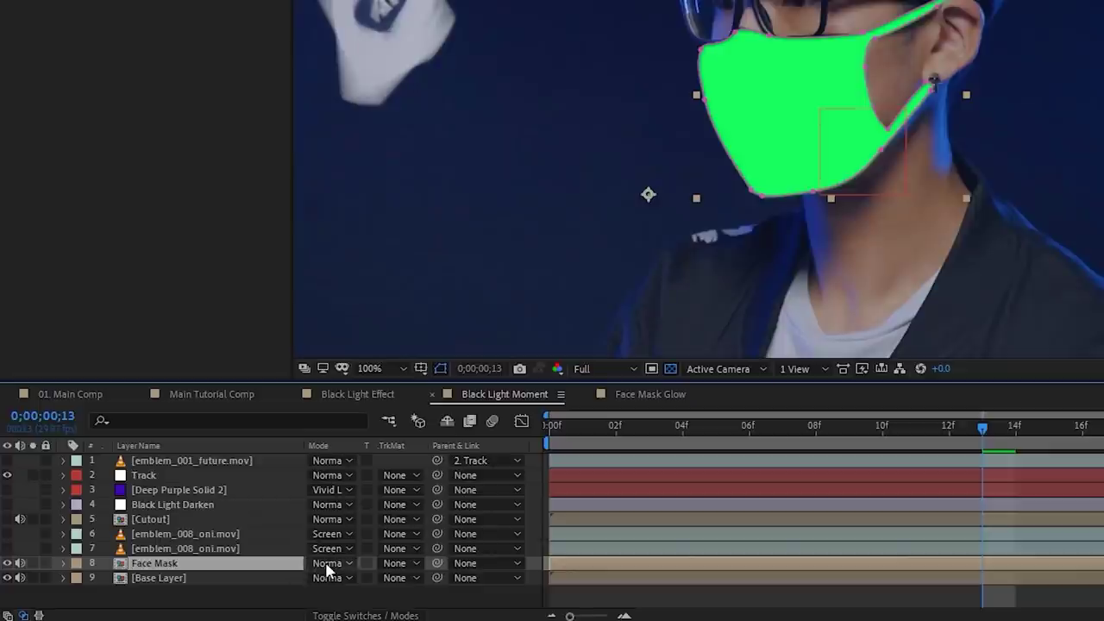
pyautogui.click(327, 571)
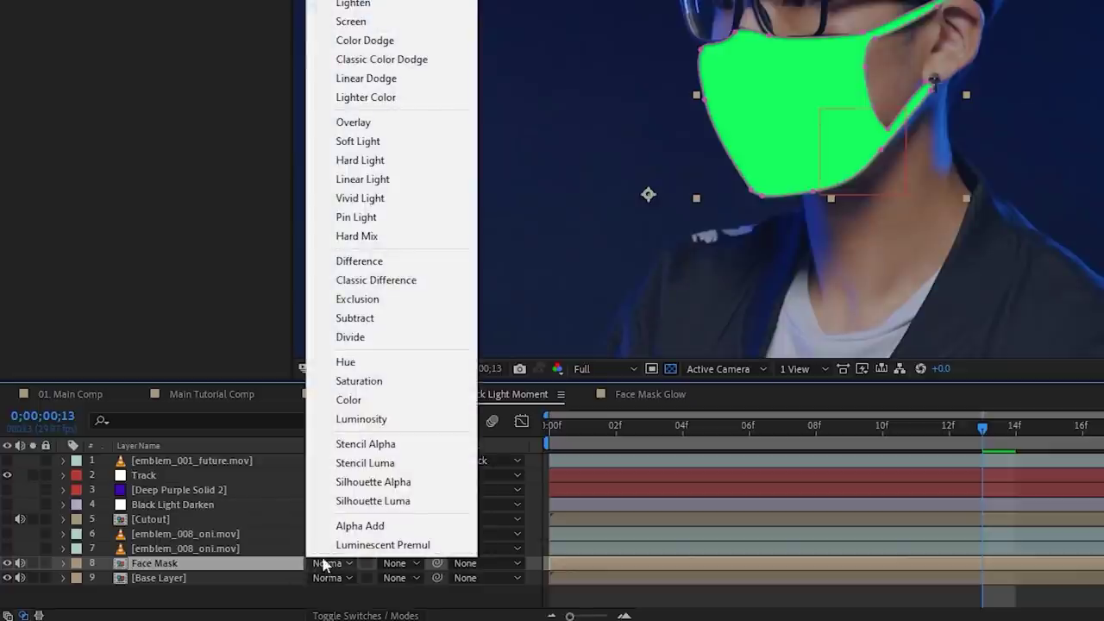
pyautogui.click(377, 60)
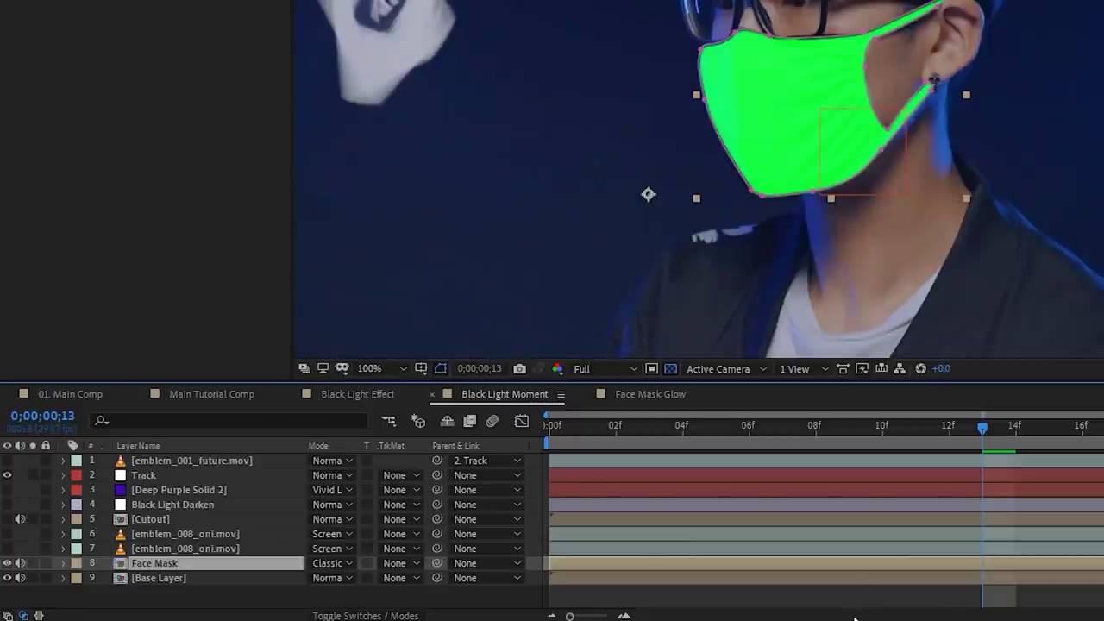
pyautogui.click(834, 596)
# Make the Deep Purple Solid 2 and Black Light Darken layers visible
pyautogui.scroll(1, 770, 111)
pyautogui.moveTo(850, 145); pyautogui.dragTo(777, 116)
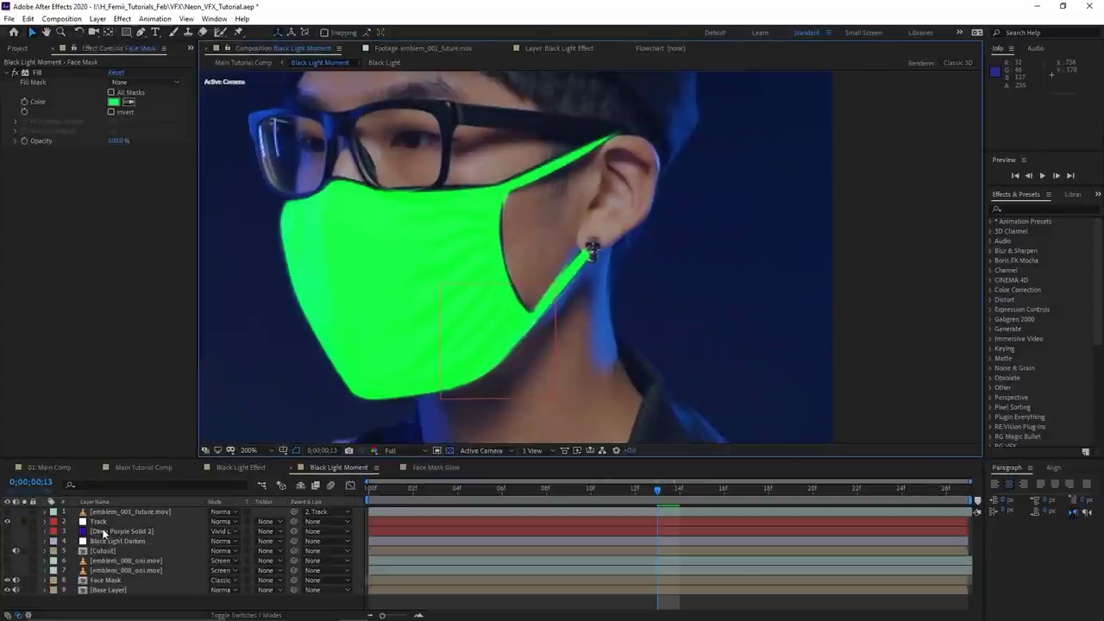
pyautogui.click(121, 530)
pyautogui.keyDown('shift'); pyautogui.click(117, 541); pyautogui.keyUp('shift')
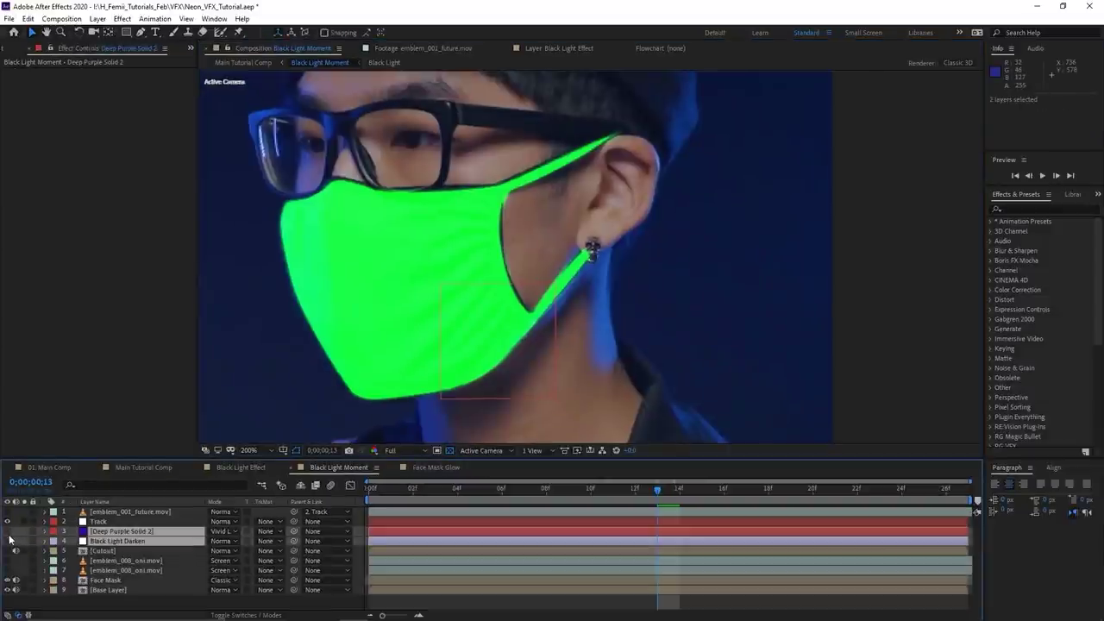
pyautogui.moveTo(10, 534); pyautogui.dragTo(11, 542)
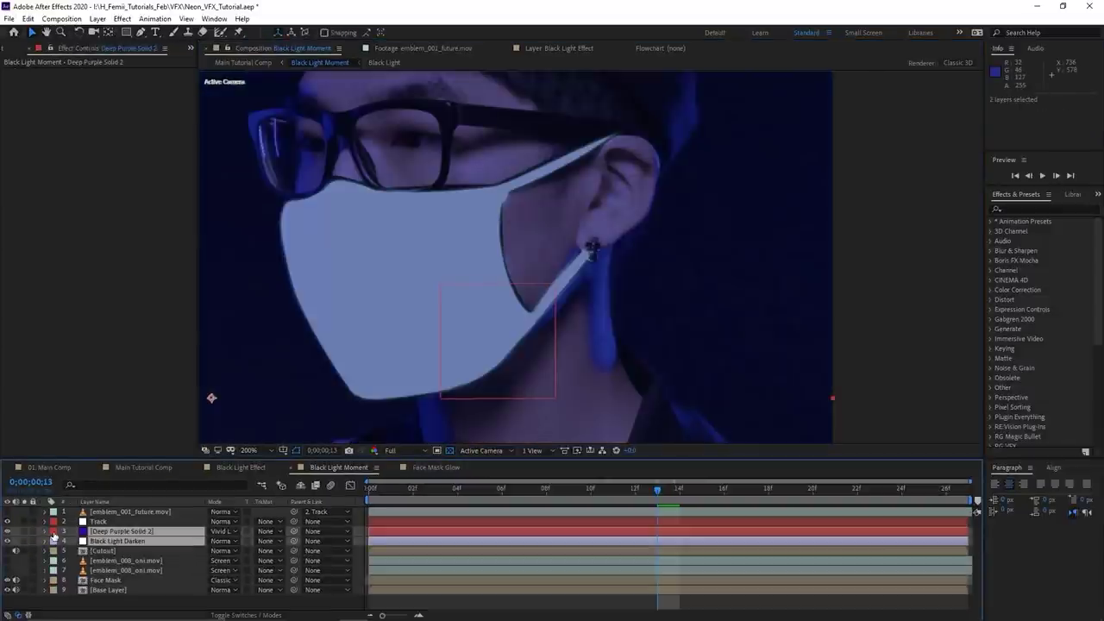
# Inspect the edges of the Face Mask layer around the cheek opening and ear straps under the black light look
pyautogui.click(105, 580)
pyautogui.scroll(2, 508, 184)
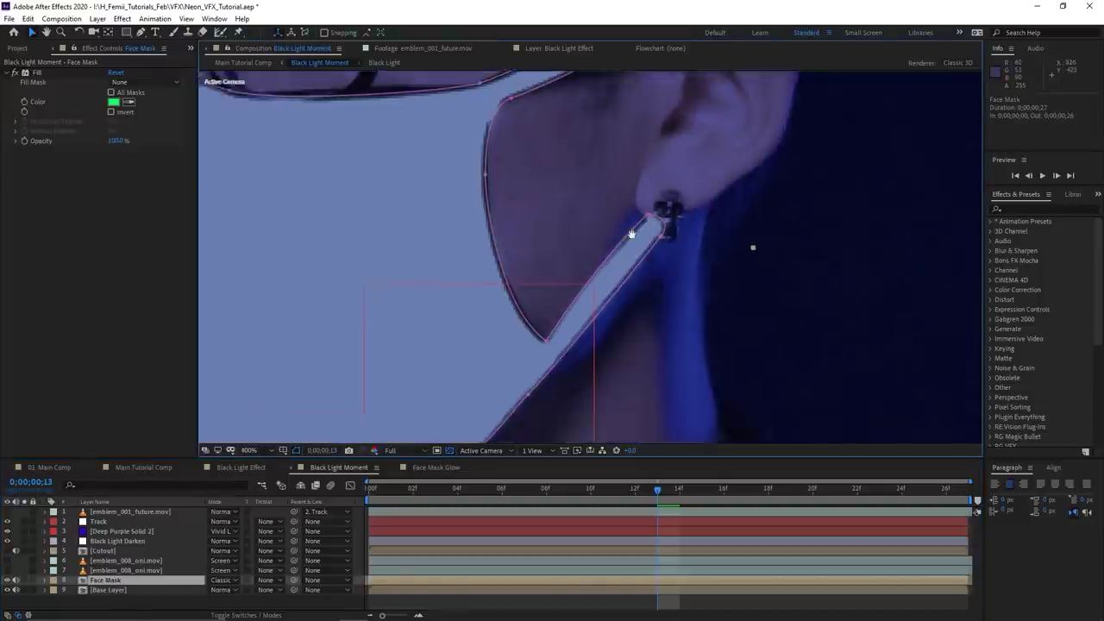
pyautogui.scroll(-1, 533, 175)
pyautogui.moveTo(548, 319); pyautogui.dragTo(466, 292)
pyautogui.moveTo(486, 232); pyautogui.dragTo(446, 156)
pyautogui.scroll(-1, 539, 293)
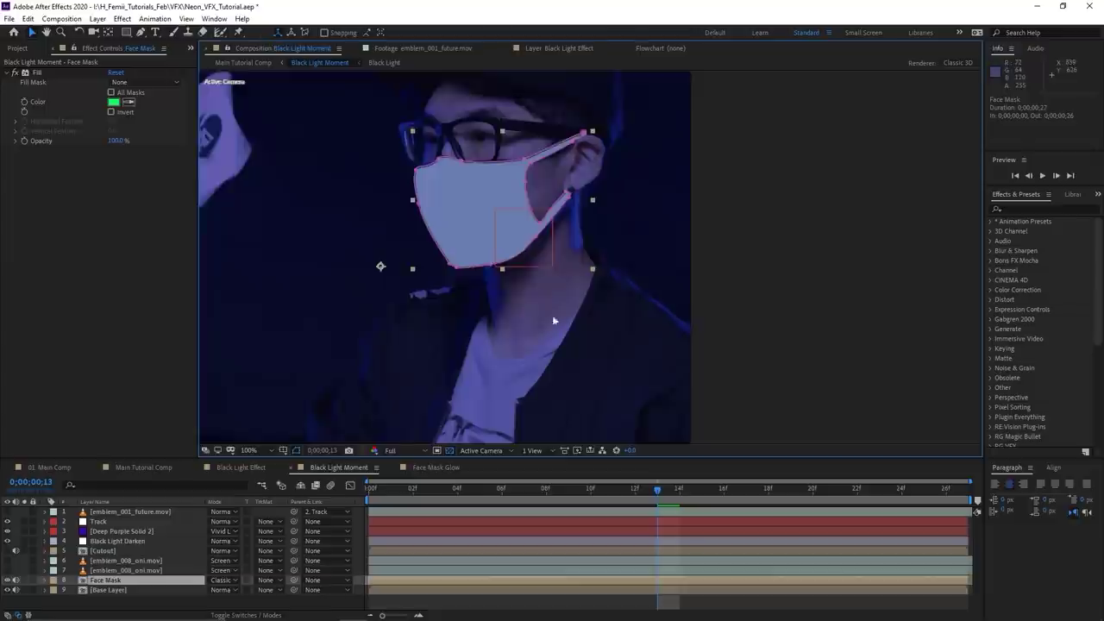
# Examine the shirt, jacket and face covering across the frame under the black light look
pyautogui.moveTo(545, 303); pyautogui.dragTo(483, 182)
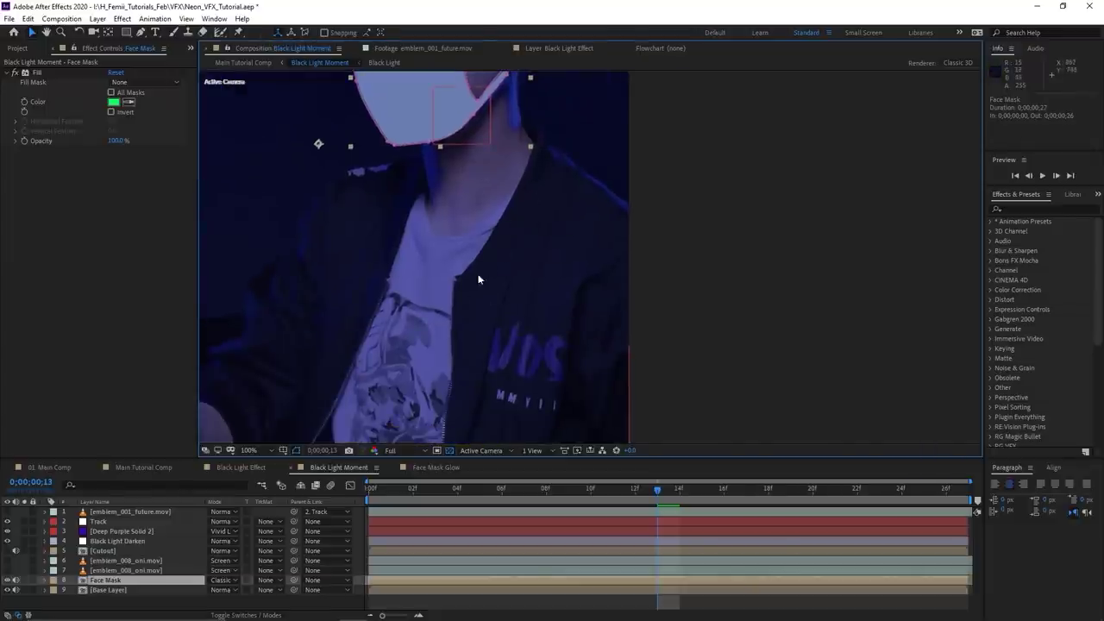
pyautogui.moveTo(444, 230); pyautogui.dragTo(621, 274)
pyautogui.moveTo(486, 289); pyautogui.dragTo(444, 187)
pyautogui.moveTo(525, 282); pyautogui.dragTo(443, 309)
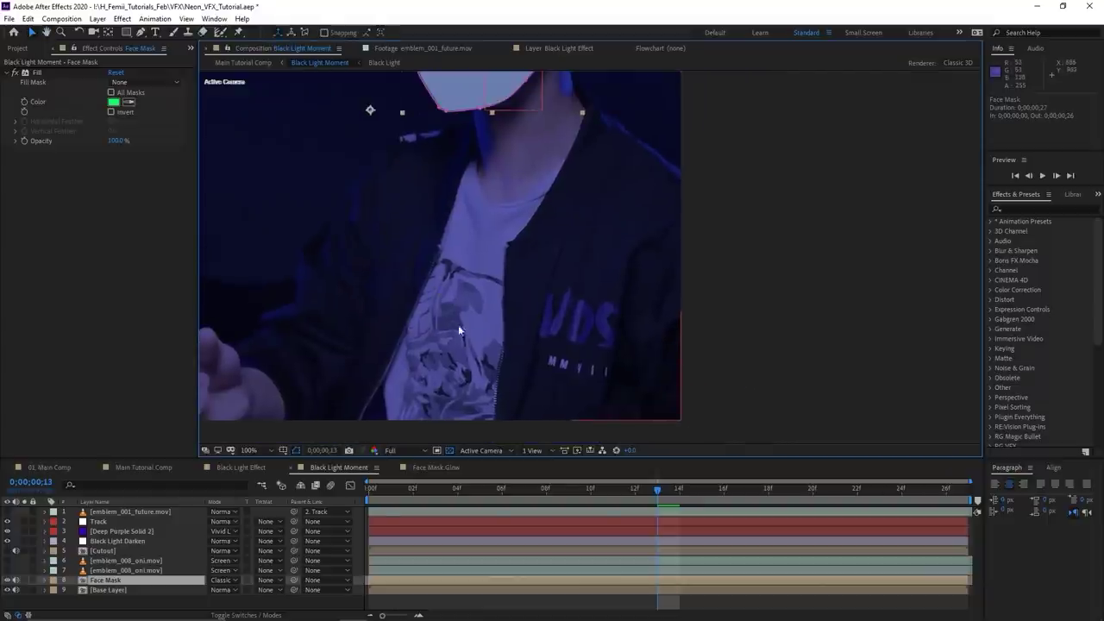
pyautogui.moveTo(502, 105); pyautogui.dragTo(433, 431)
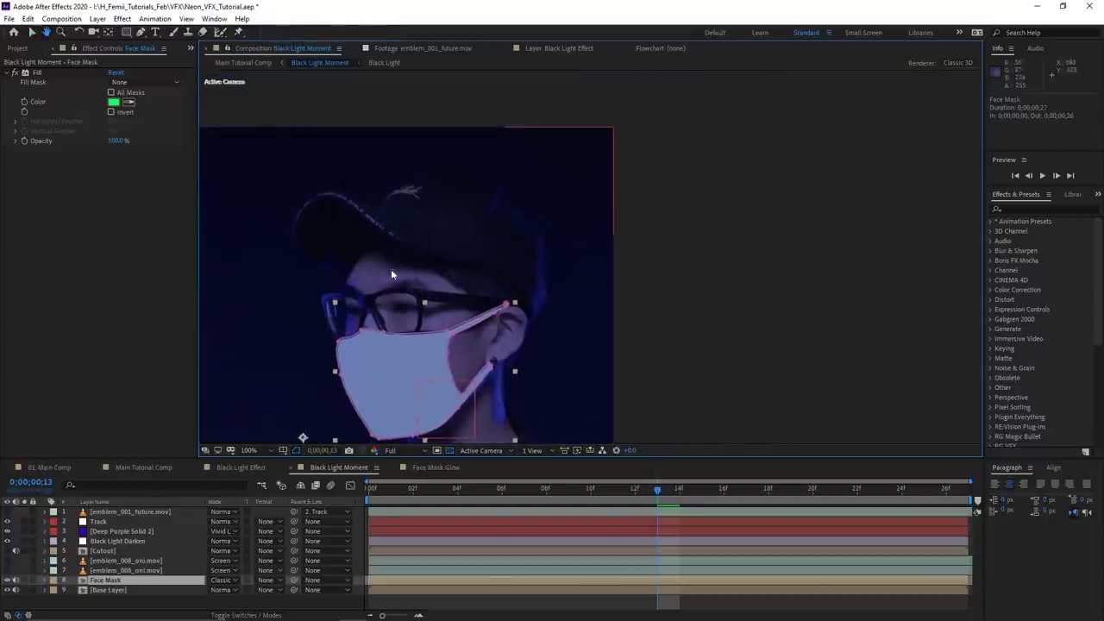
pyautogui.moveTo(486, 255); pyautogui.dragTo(518, 184)
pyautogui.scroll(1, 453, 296)
pyautogui.moveTo(453, 296); pyautogui.dragTo(626, 219)
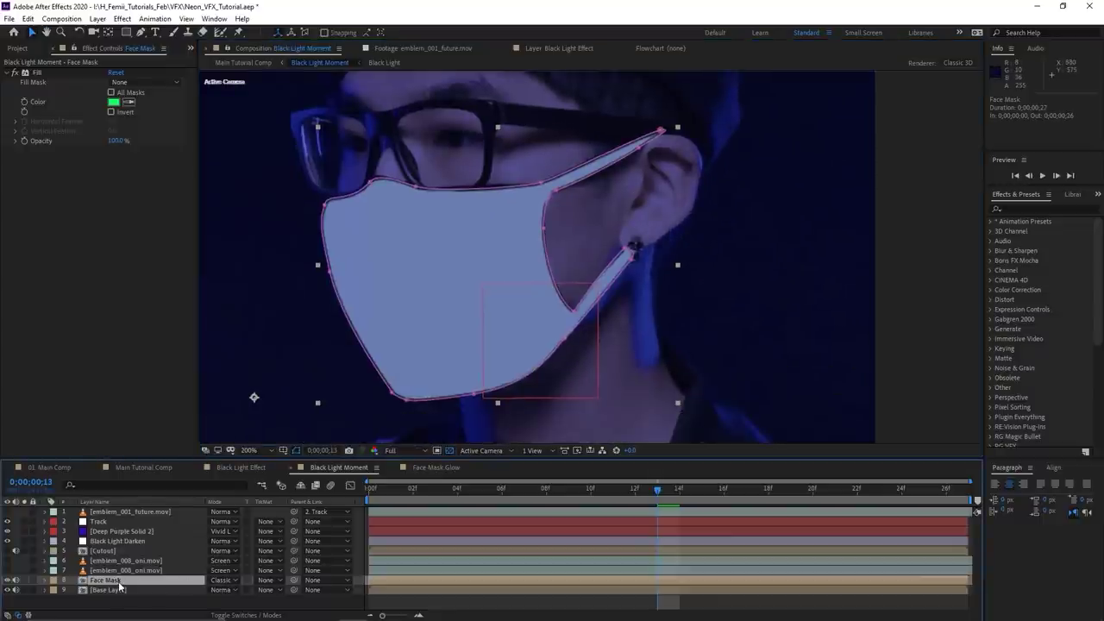
# Duplicate the Face Mask layer and place the copy directly above the Deep Purple Solid 2 layer
pyautogui.hotkey('ctrl', 'd')
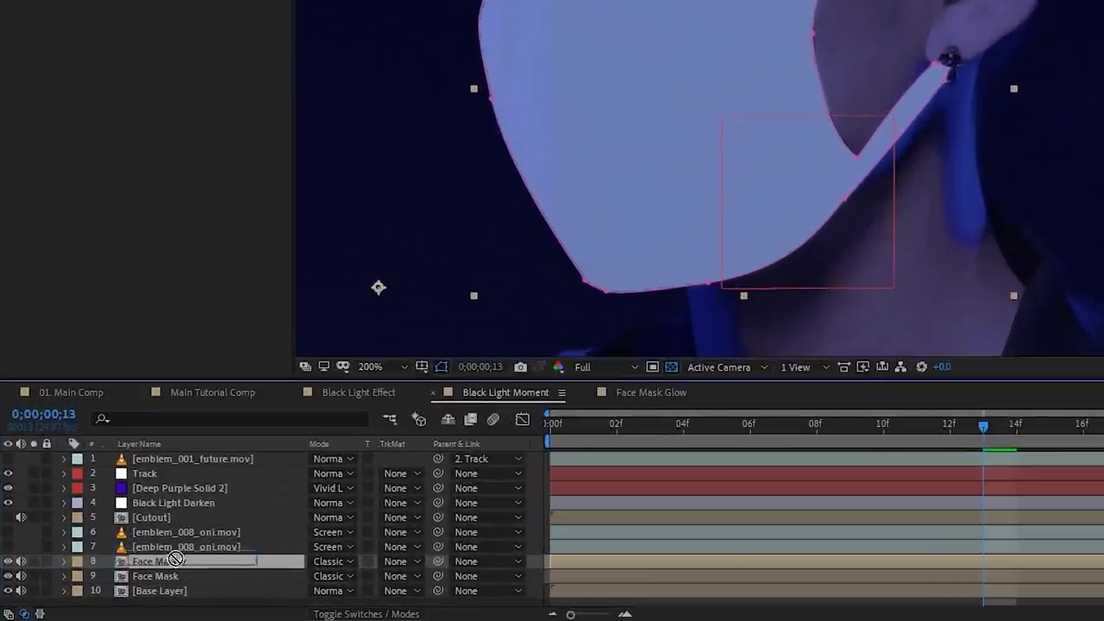
pyautogui.moveTo(101, 579); pyautogui.dragTo(118, 531)
pyautogui.moveTo(173, 488); pyautogui.dragTo(167, 491)
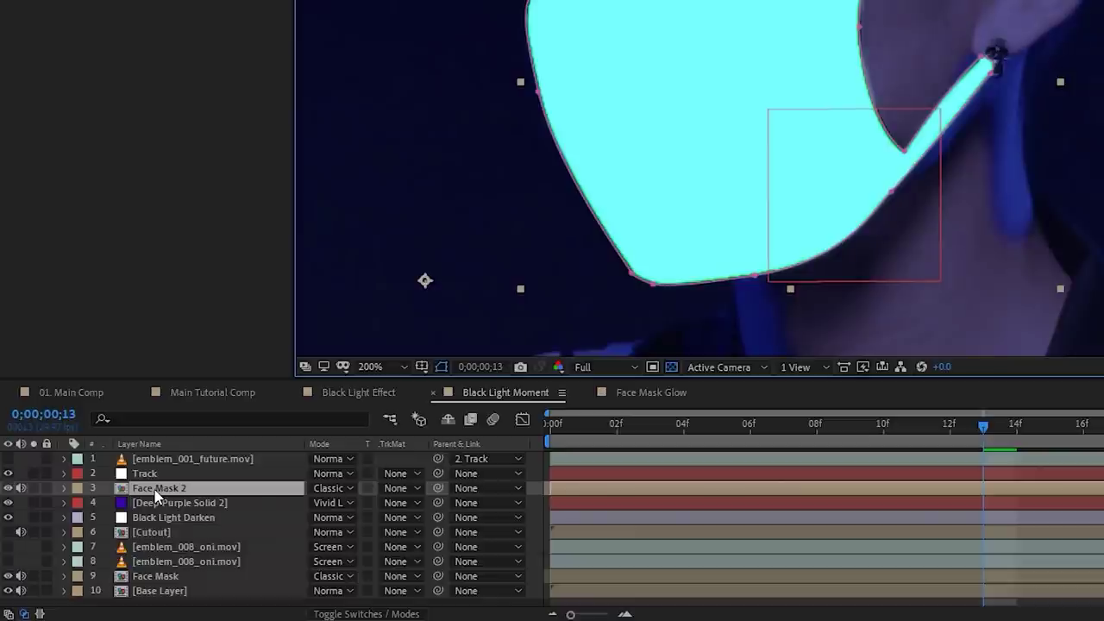
# Apply the Glow effect to the Face Mask 2 layer with a Glow Radius of 37
pyautogui.hotkey('ctrl', 'space')
pyautogui.write('glow')
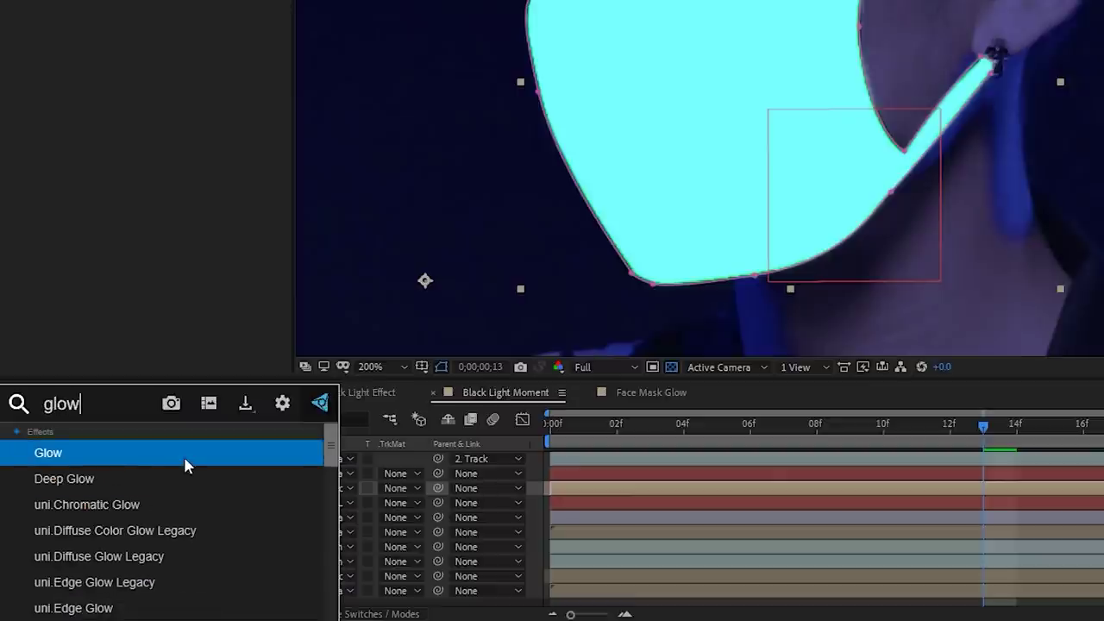
pyautogui.click(184, 456)
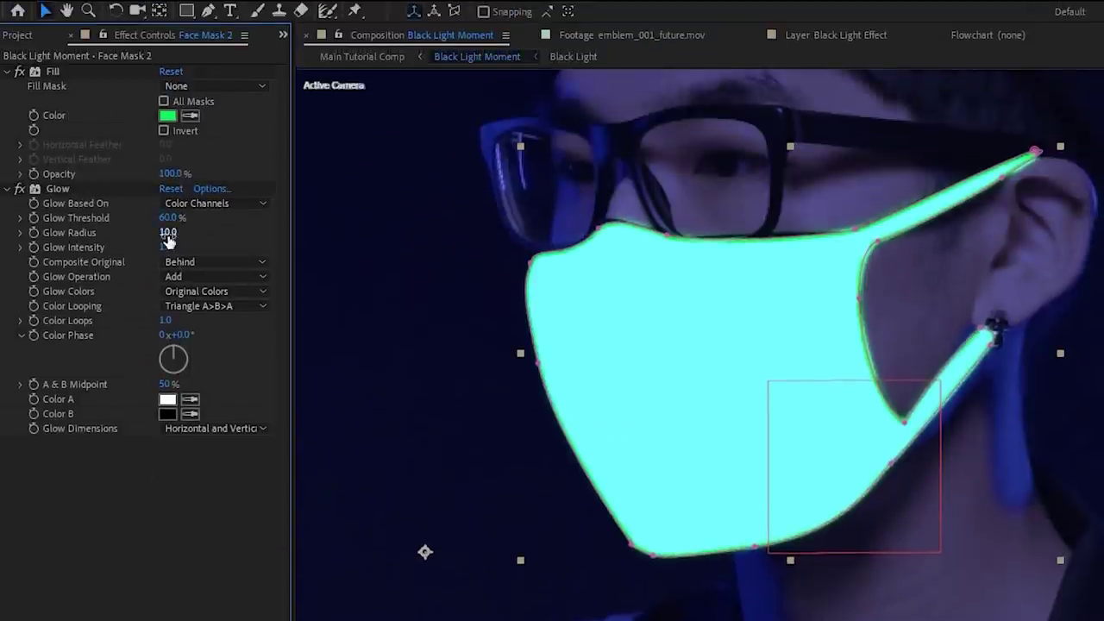
pyautogui.moveTo(168, 233); pyautogui.dragTo(188, 232)
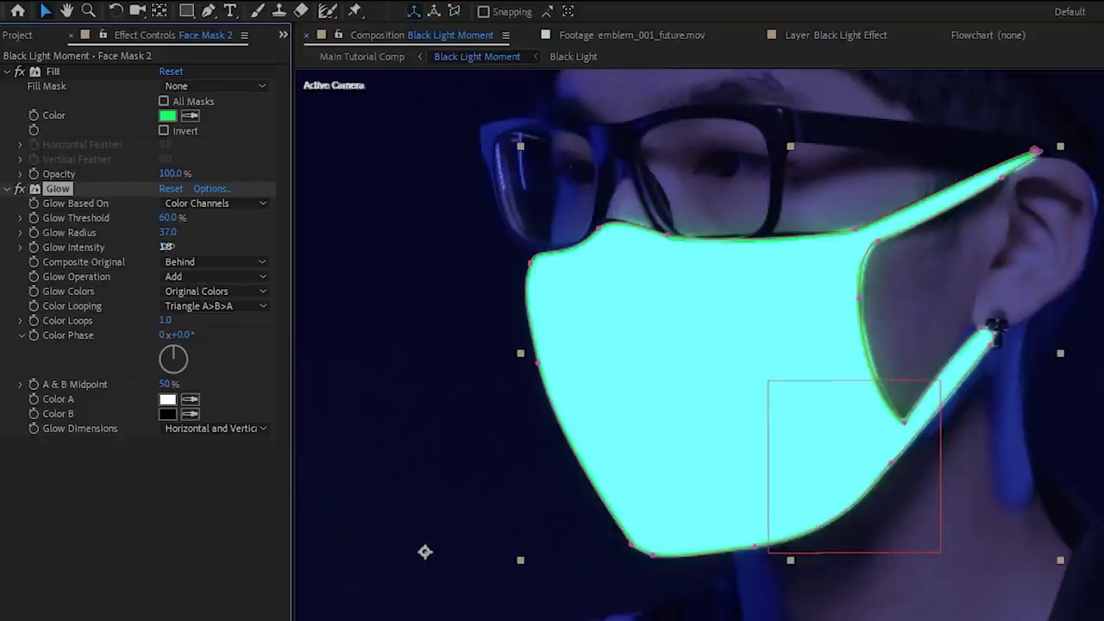
pyautogui.click(163, 506)
pyautogui.scroll(-1, 892, 366)
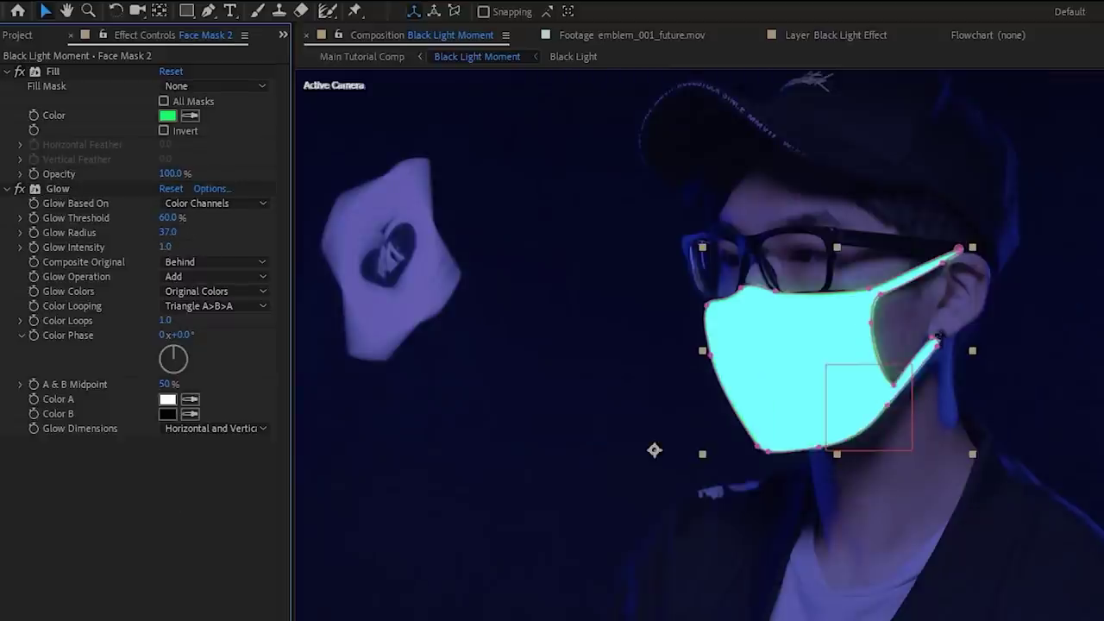
pyautogui.scroll(-1, 807, 387)
pyautogui.scroll(1, 807, 387)
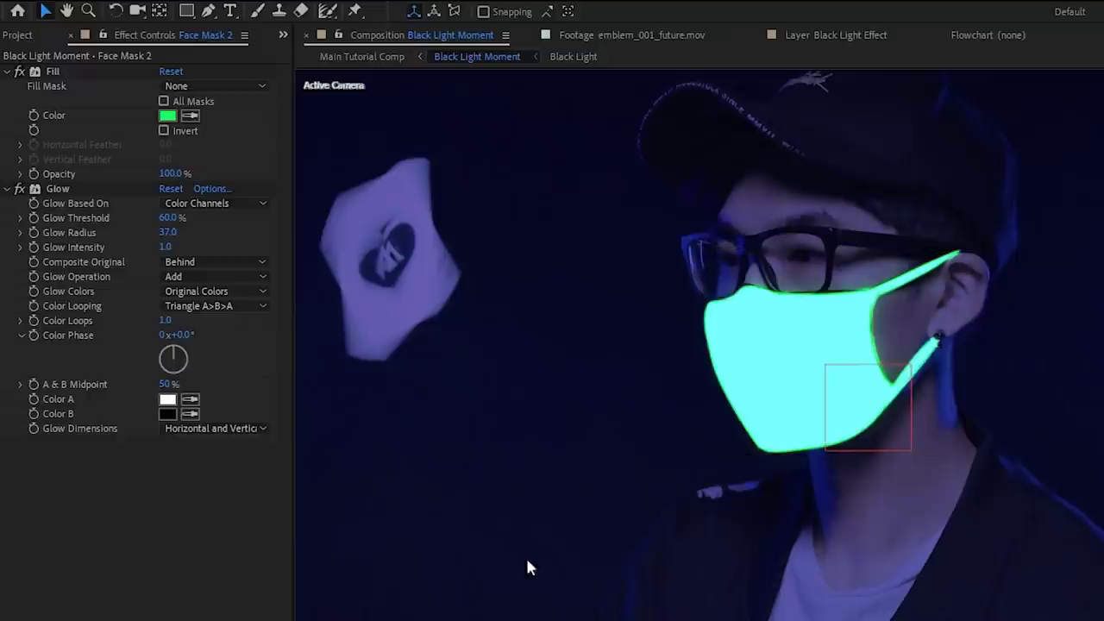
# Duplicate the Glow effect and set the copy's Glow Radius to 104 and Glow Intensity to 0.5
pyautogui.click(64, 189)
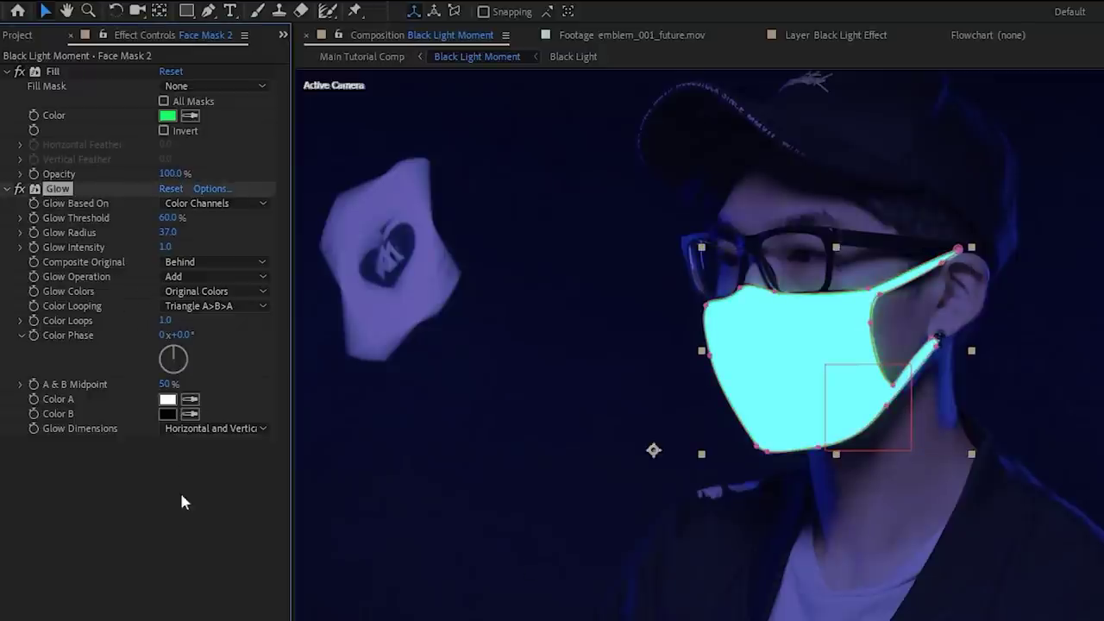
pyautogui.hotkey('ctrl', 'd')
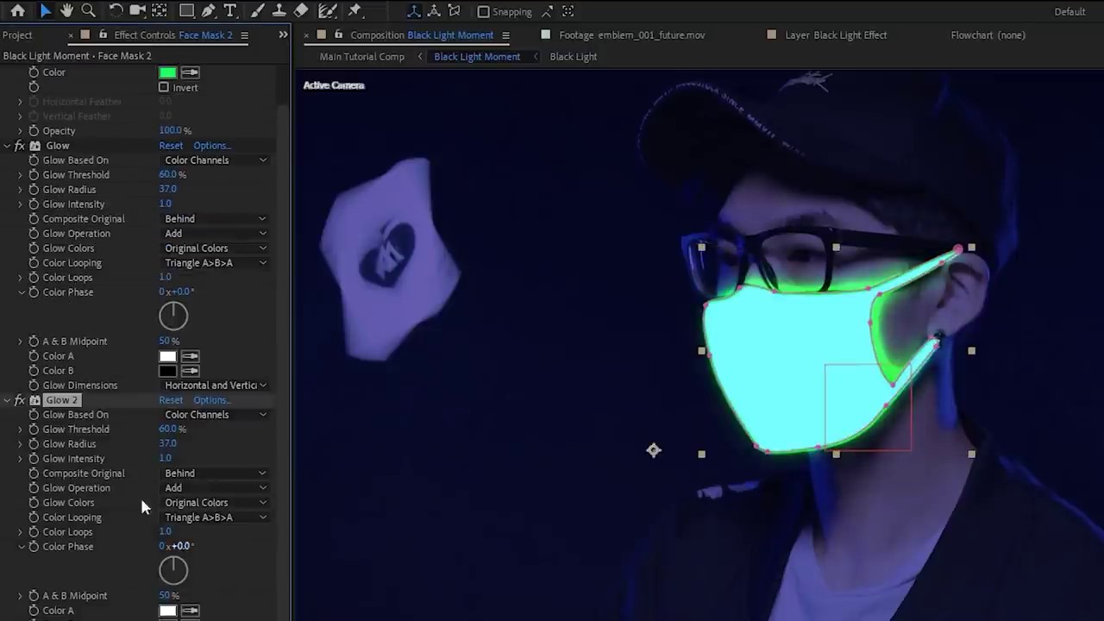
pyautogui.moveTo(168, 444); pyautogui.dragTo(272, 445)
pyautogui.moveTo(163, 457); pyautogui.dragTo(110, 456)
pyautogui.click(328, 525)
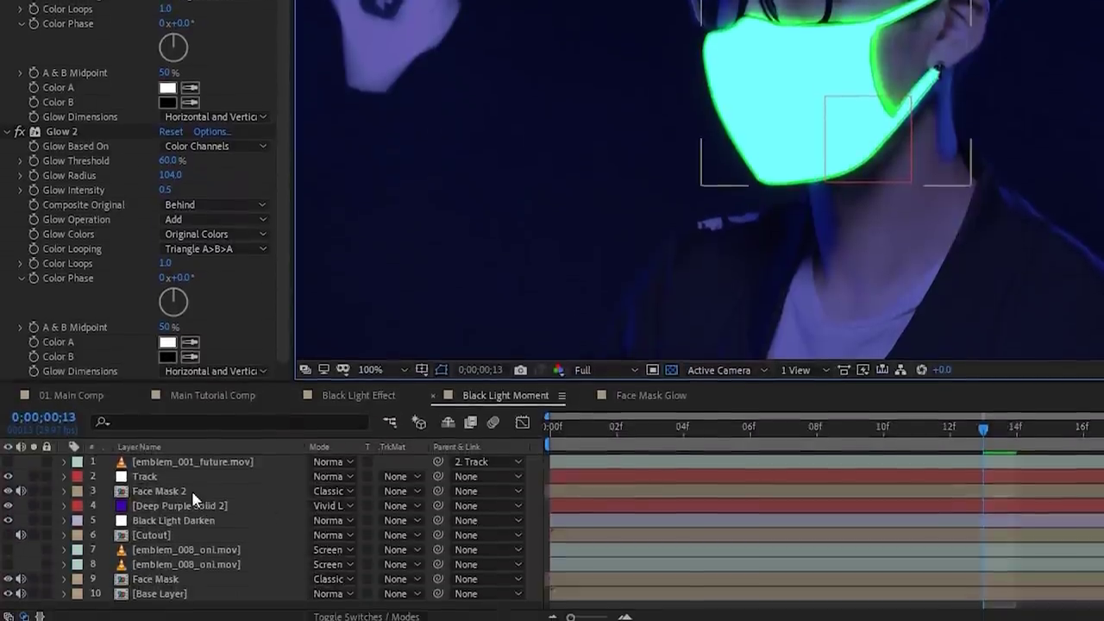
# Set the blending mode of the Face Mask 2 layer to Screen
pyautogui.click(195, 491)
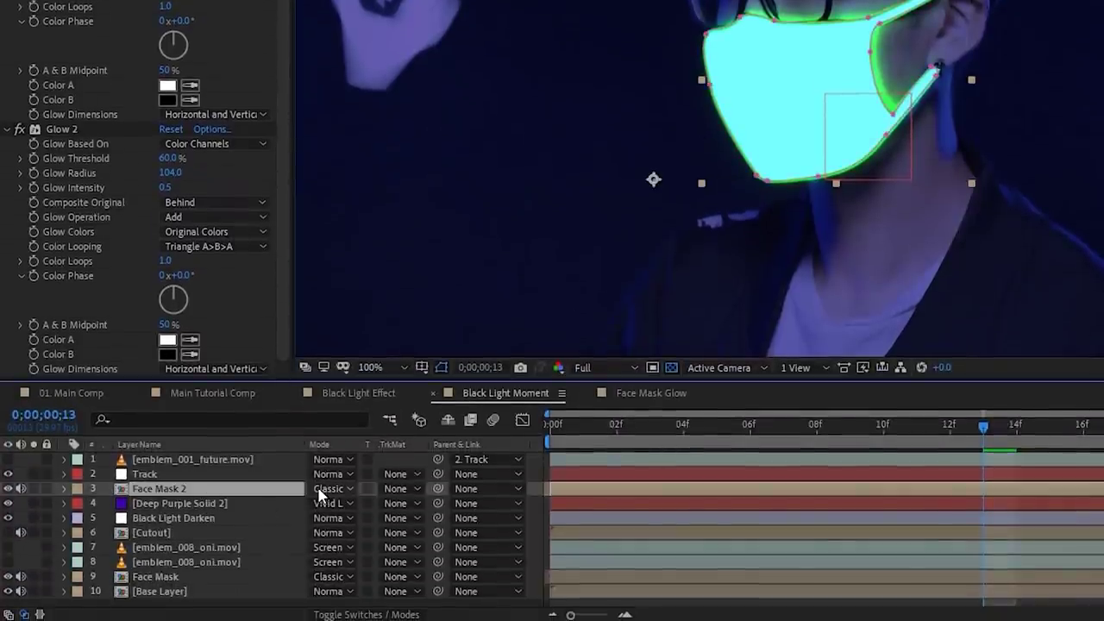
pyautogui.click(326, 489)
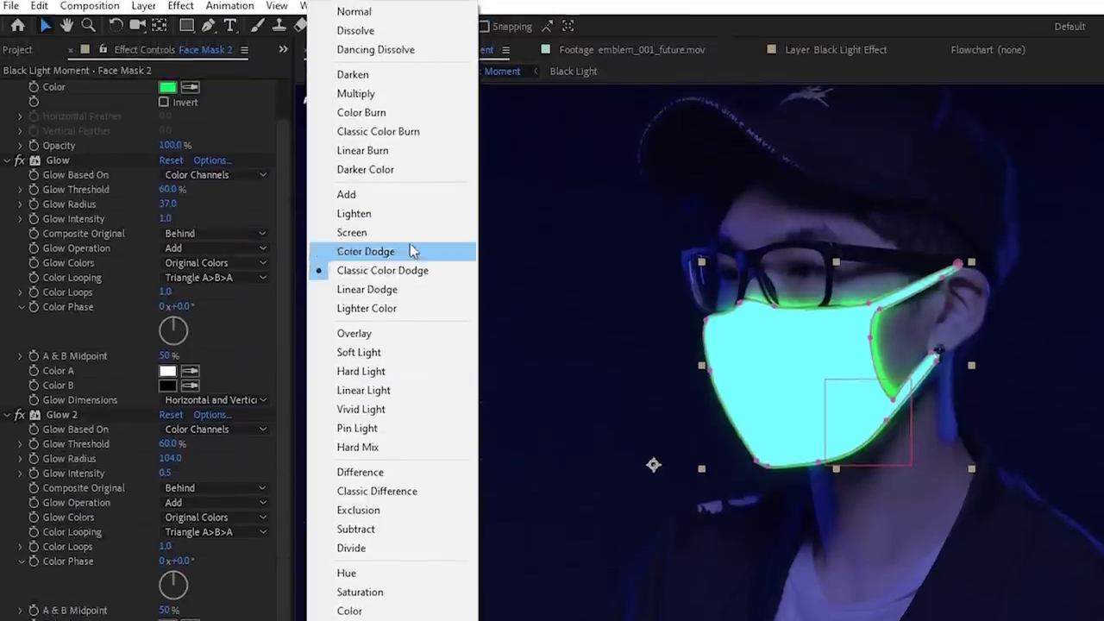
pyautogui.click(414, 249)
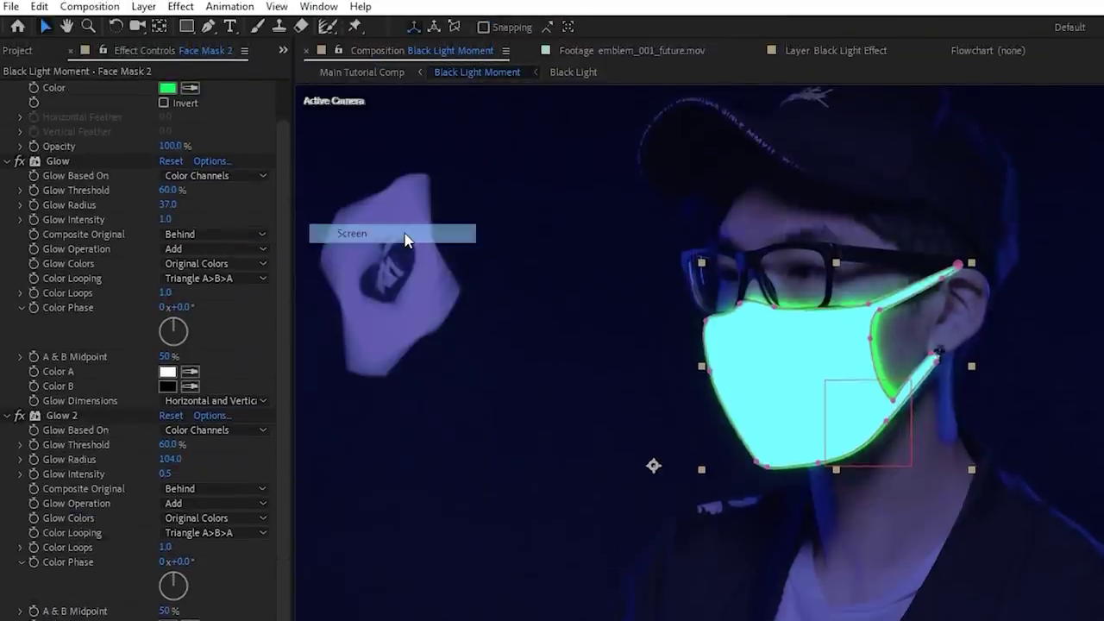
pyautogui.click(172, 616)
pyautogui.click(173, 617)
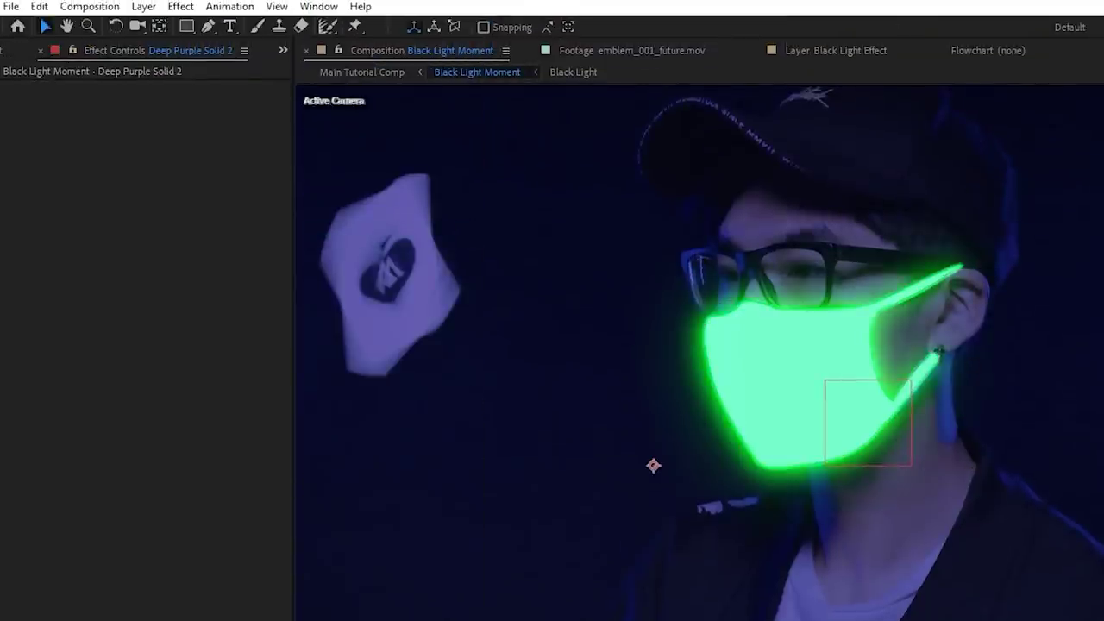
# On Face Mask 2, set the first Glow's intensity to 0.7 and Glow 2's radius to 98 and intensity to 0.4
pyautogui.click(172, 616)
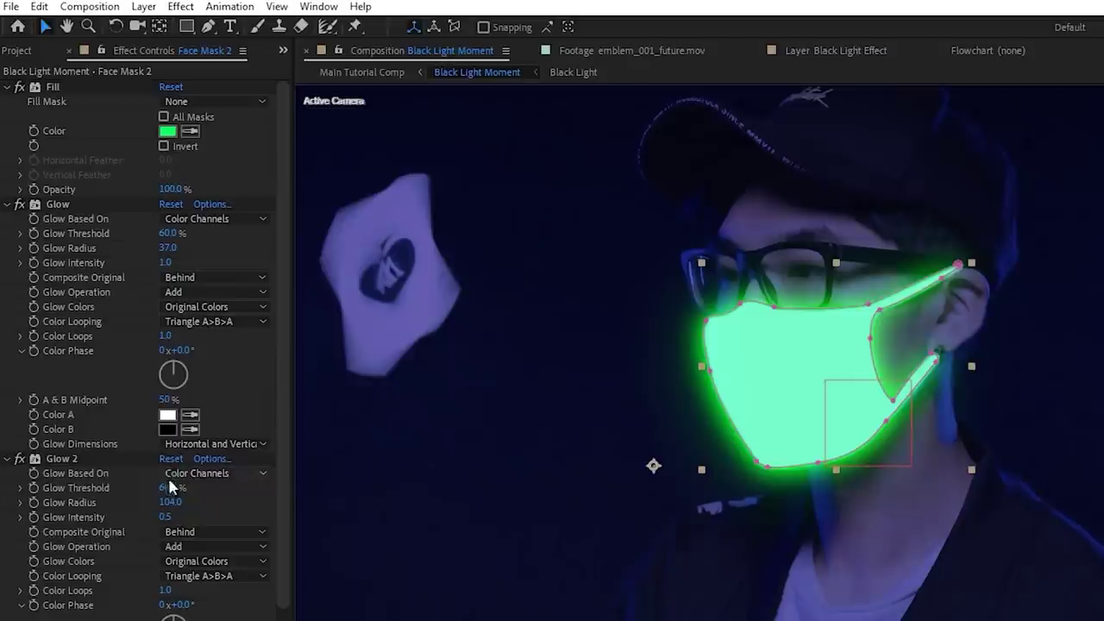
pyautogui.moveTo(164, 262); pyautogui.dragTo(136, 261)
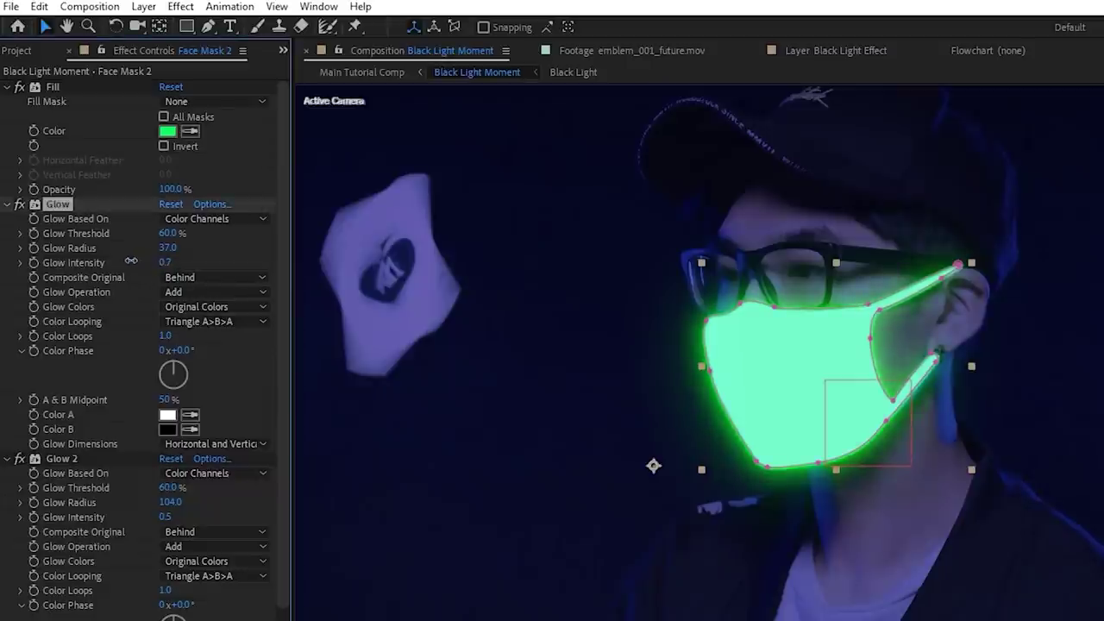
pyautogui.moveTo(169, 505); pyautogui.dragTo(159, 502)
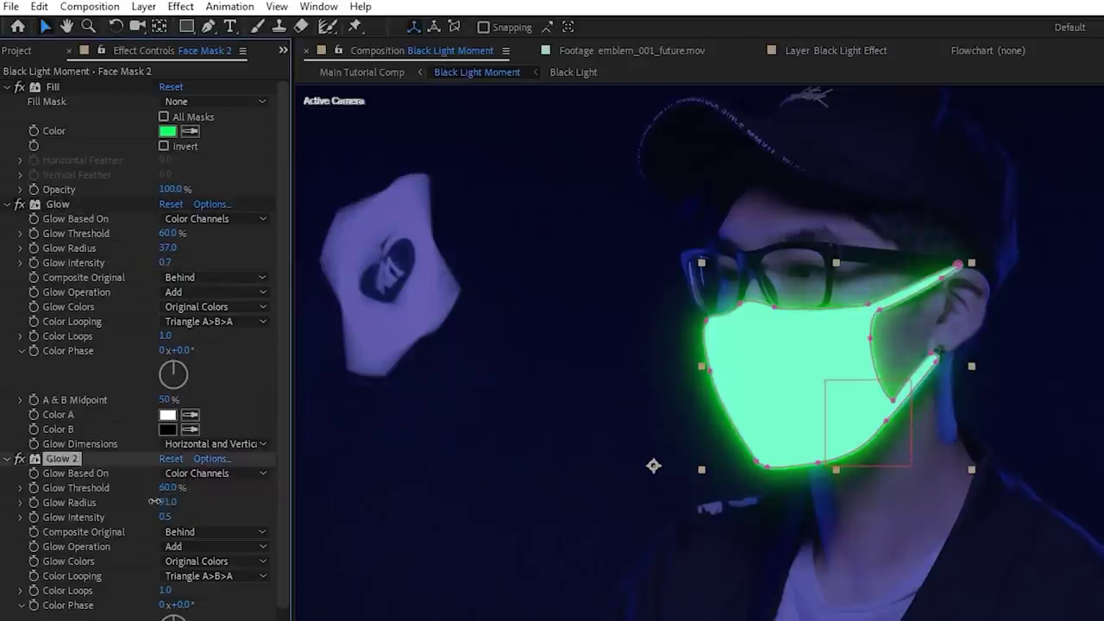
# Set the opacity of the Face Mask 2 layer to 80%
pyautogui.click(121, 533)
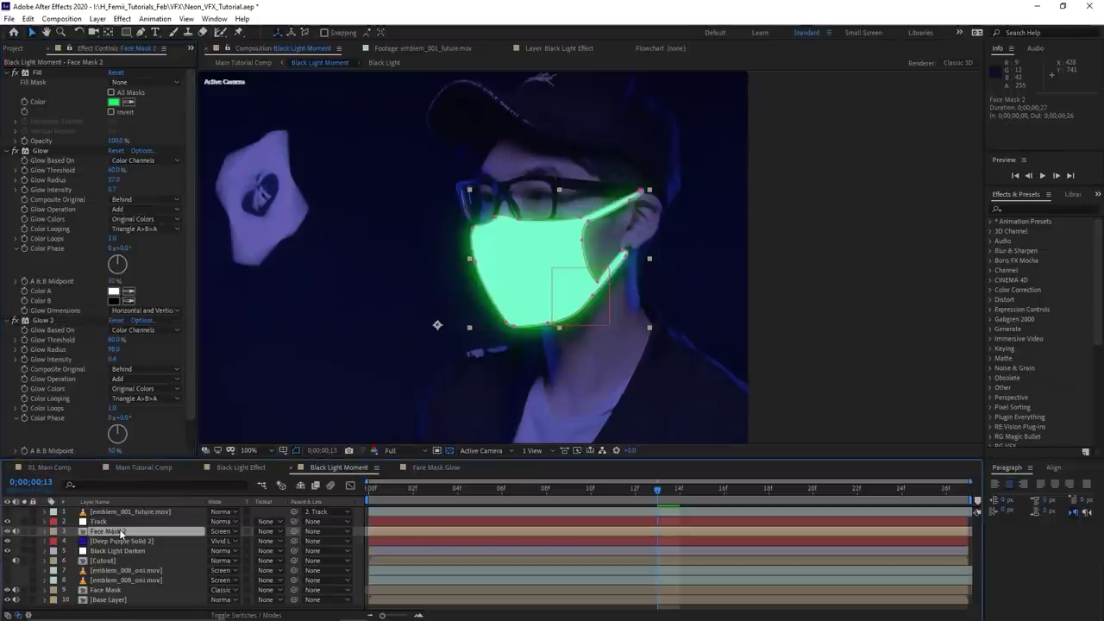
pyautogui.press('t')
pyautogui.click(214, 541)
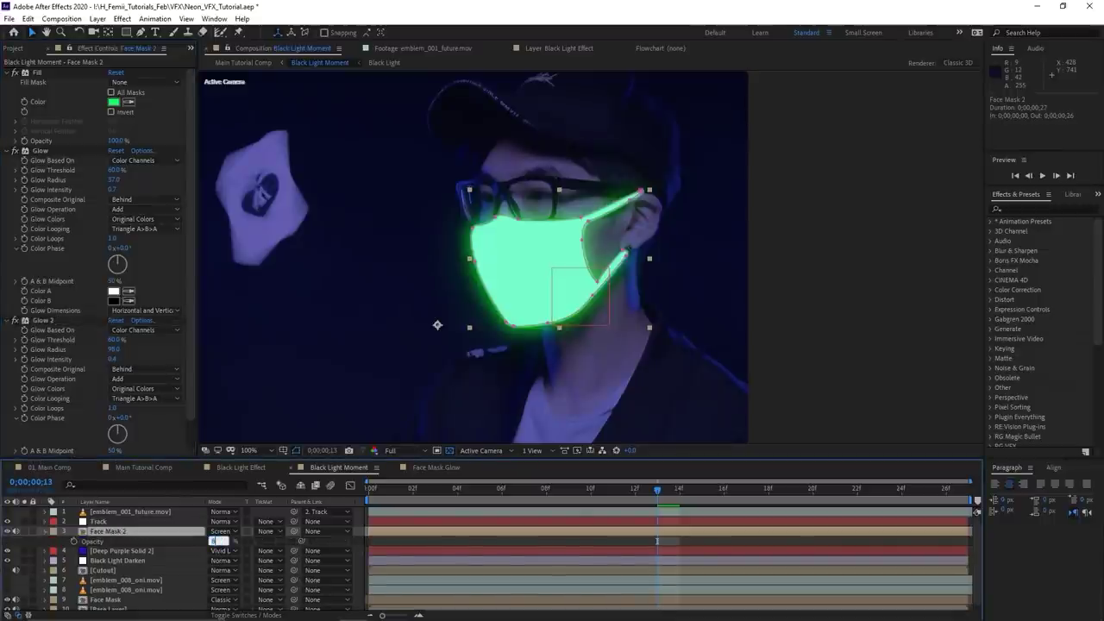
pyautogui.write('80')
pyautogui.press('Return')
pyautogui.click(494, 540)
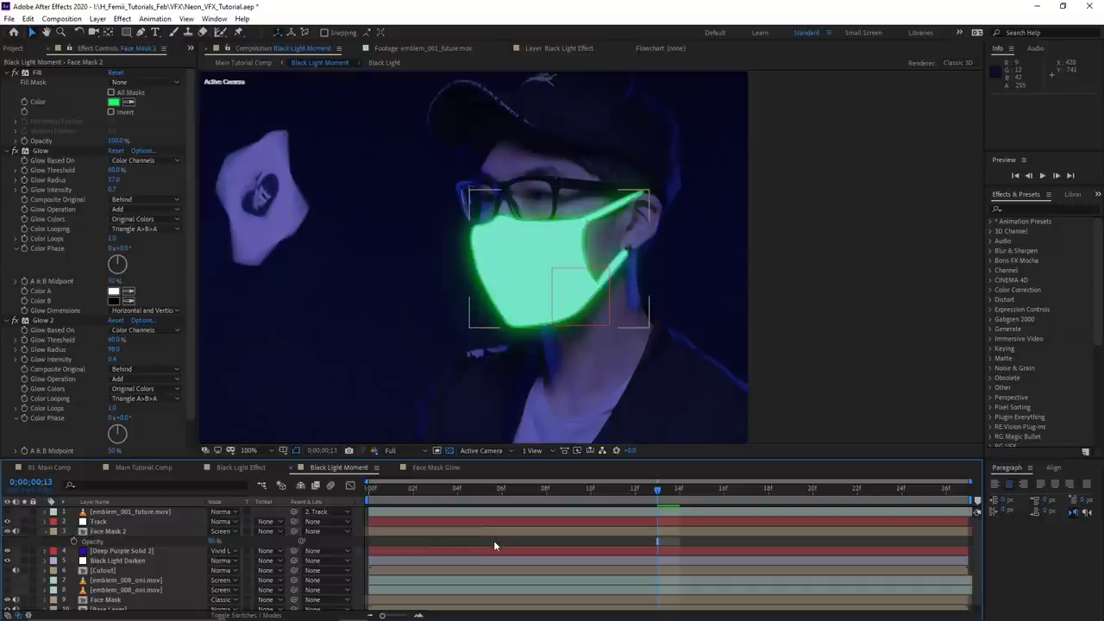
# Set the opacity of the original Face Mask layer to 60%
pyautogui.scroll(-1, 294, 567)
pyautogui.click(112, 595)
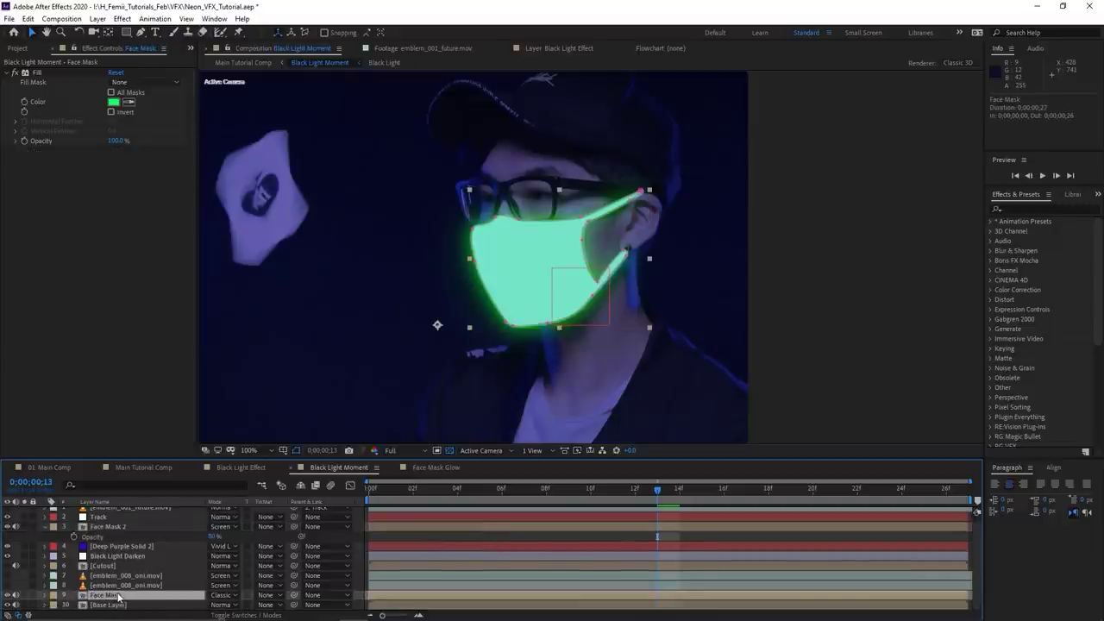
pyautogui.press('t')
pyautogui.click(215, 595)
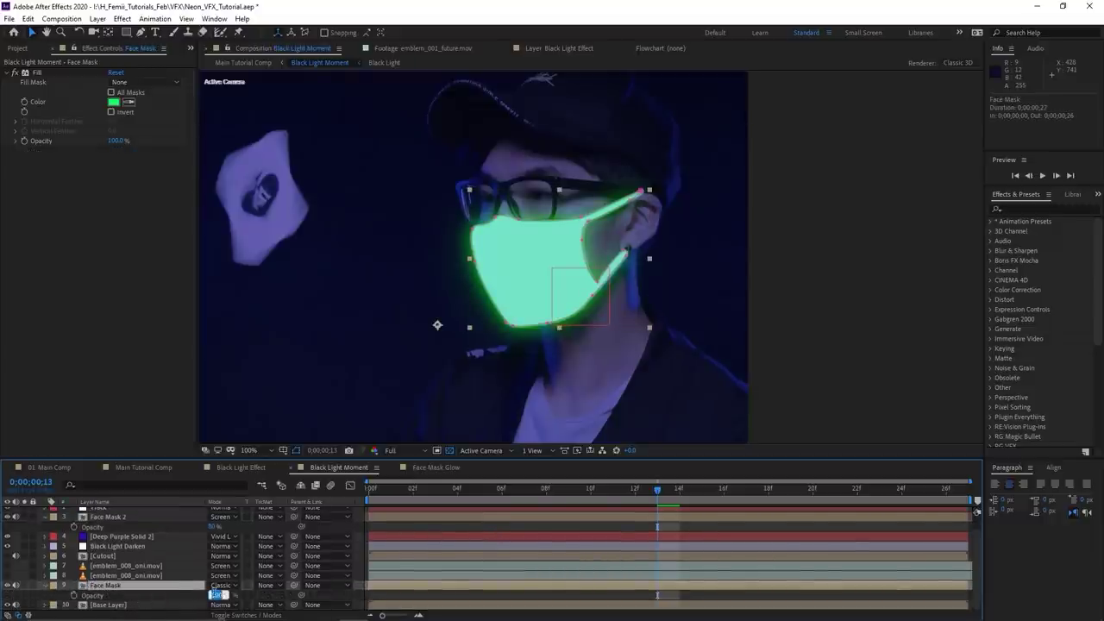
pyautogui.write('60')
pyautogui.press('Return')
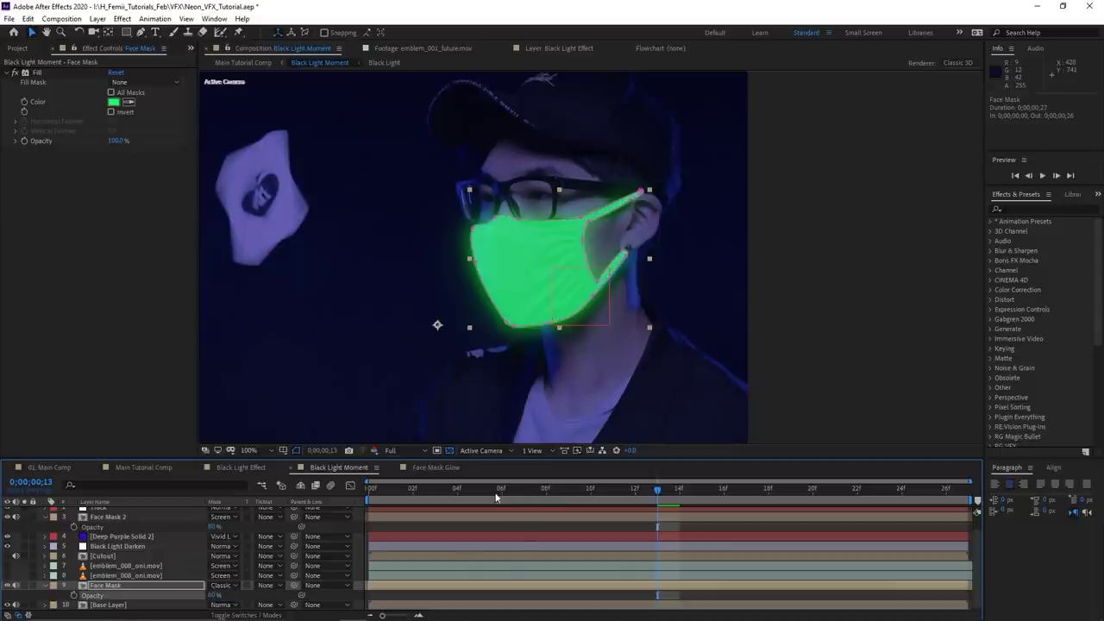
# Inspect the fabric folds and glow edges of the neon face covering and the surrounding clothing
pyautogui.scroll(-1, 552, 308)
pyautogui.scroll(2, 504, 305)
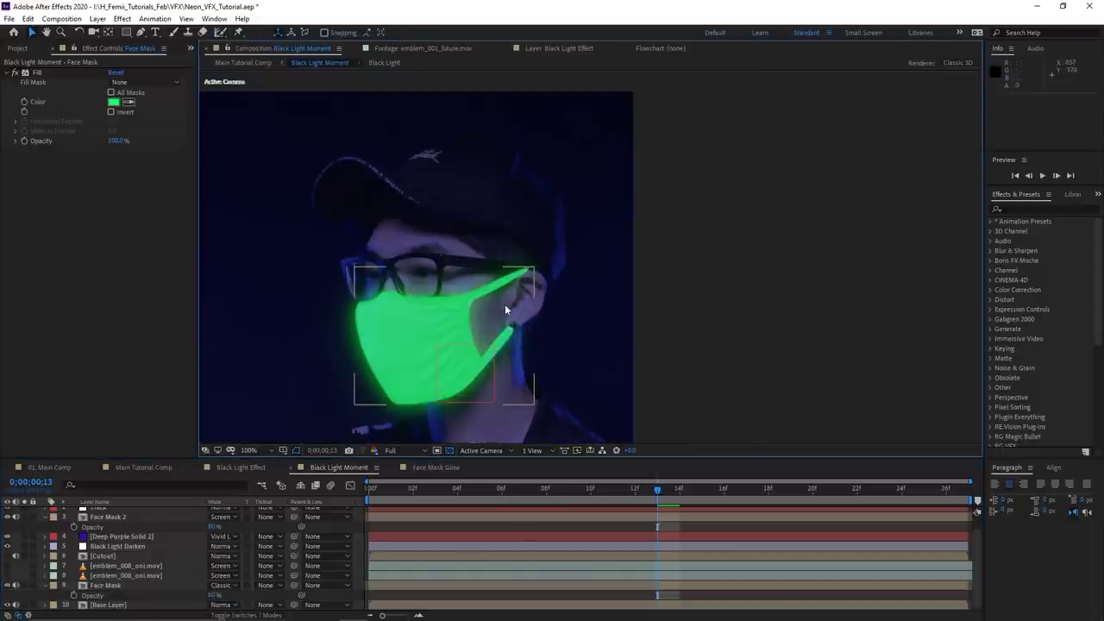
pyautogui.moveTo(543, 304); pyautogui.dragTo(841, 108)
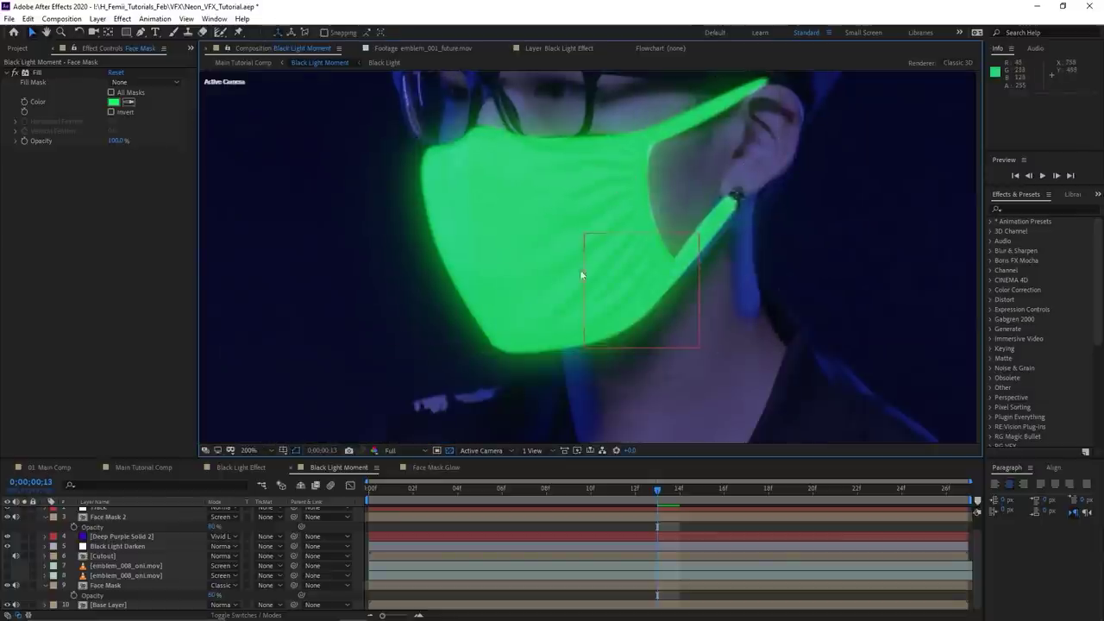
pyautogui.scroll(-4, 535, 293)
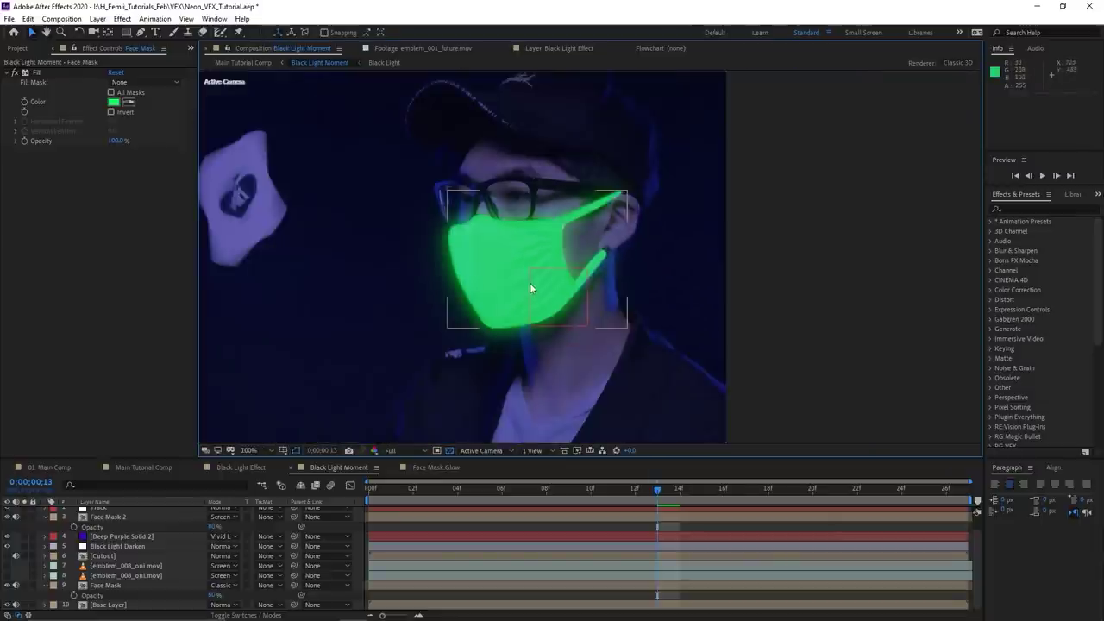
pyautogui.scroll(2, 544, 299)
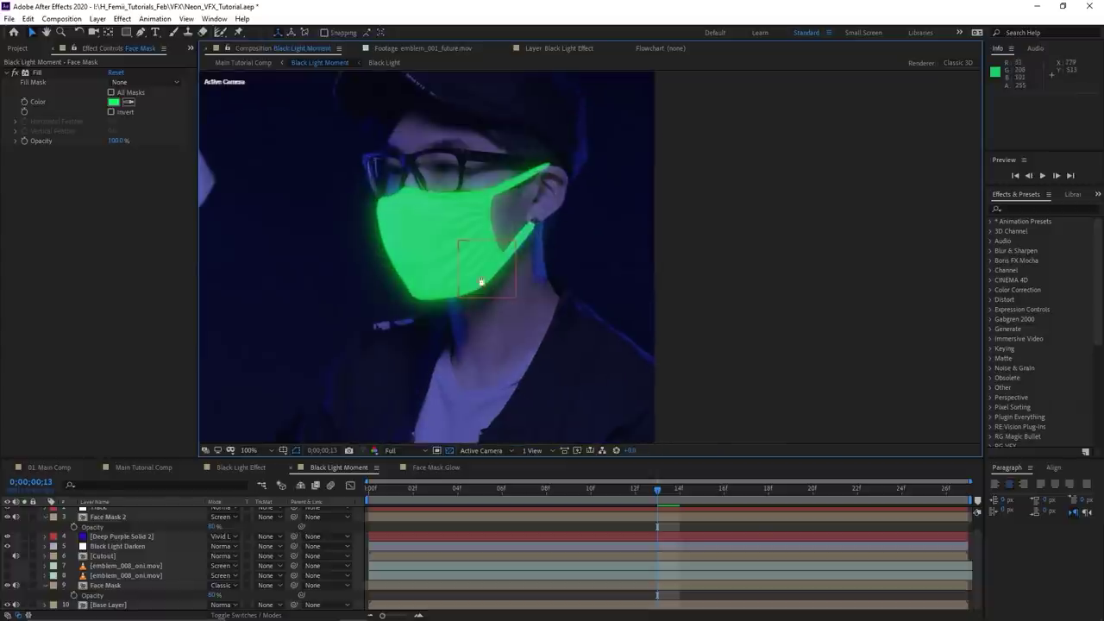
pyautogui.moveTo(583, 368); pyautogui.dragTo(535, 280)
pyautogui.scroll(-1, 590, 251)
pyautogui.scroll(1, 570, 293)
pyautogui.moveTo(571, 291); pyautogui.dragTo(557, 311)
pyautogui.moveTo(571, 388); pyautogui.dragTo(506, 337)
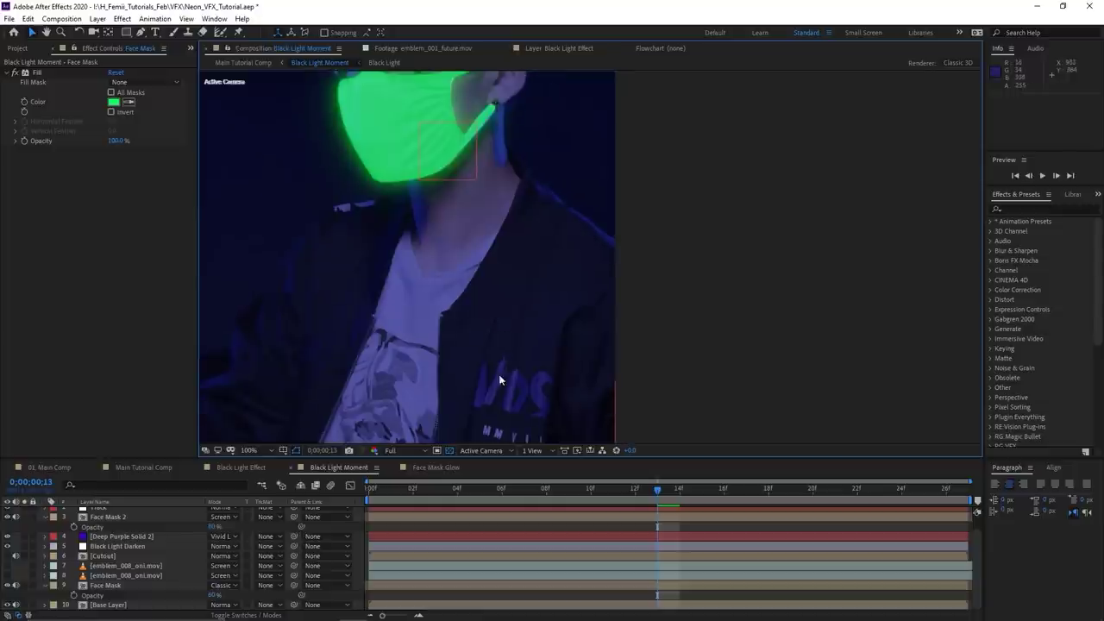
pyautogui.scroll(3, 486, 203)
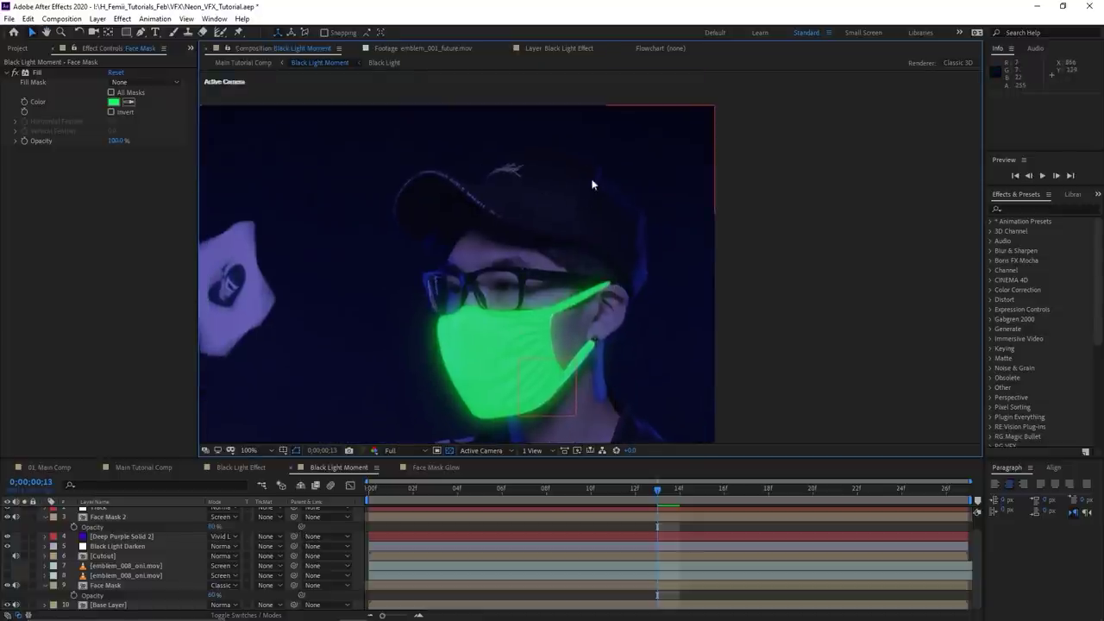
# Raise the preview exposure to about +2.5, examine the face covering's folds and glow edges, and reset the exposure
pyautogui.moveTo(560, 268); pyautogui.dragTo(654, 234)
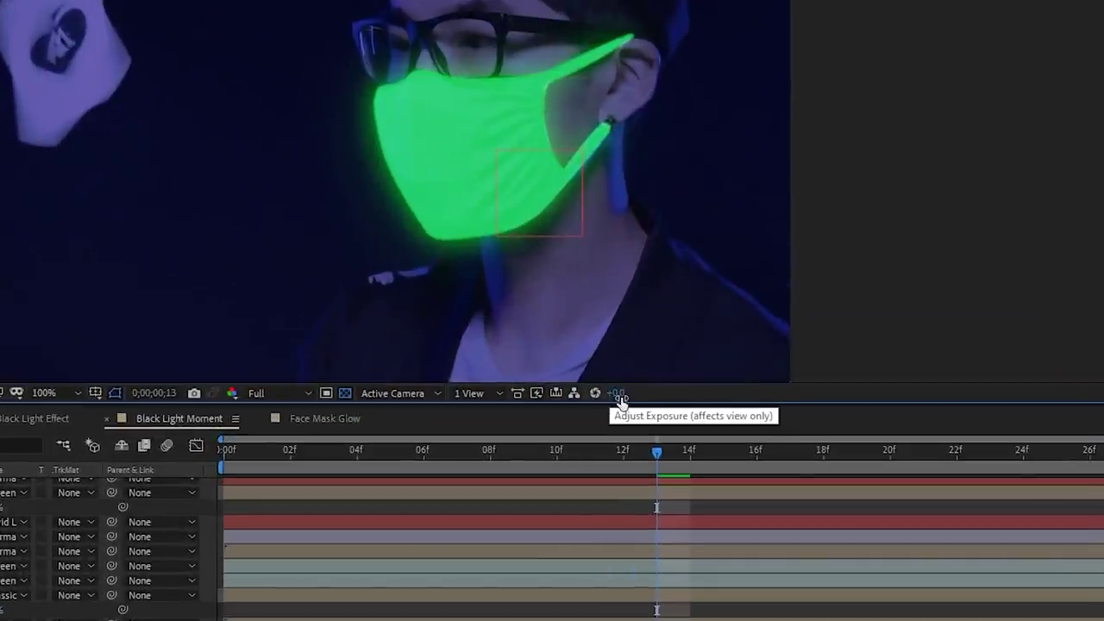
pyautogui.moveTo(614, 393); pyautogui.dragTo(644, 395)
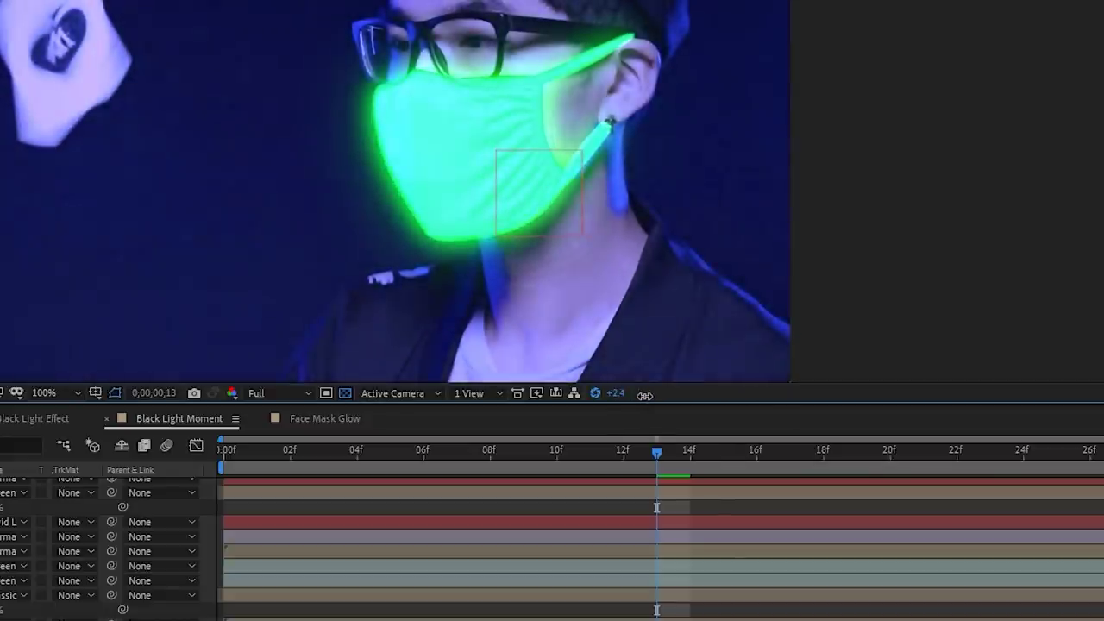
pyautogui.moveTo(567, 191); pyautogui.dragTo(500, 200)
pyautogui.moveTo(531, 156); pyautogui.dragTo(480, 247)
pyautogui.moveTo(589, 194); pyautogui.dragTo(626, 79)
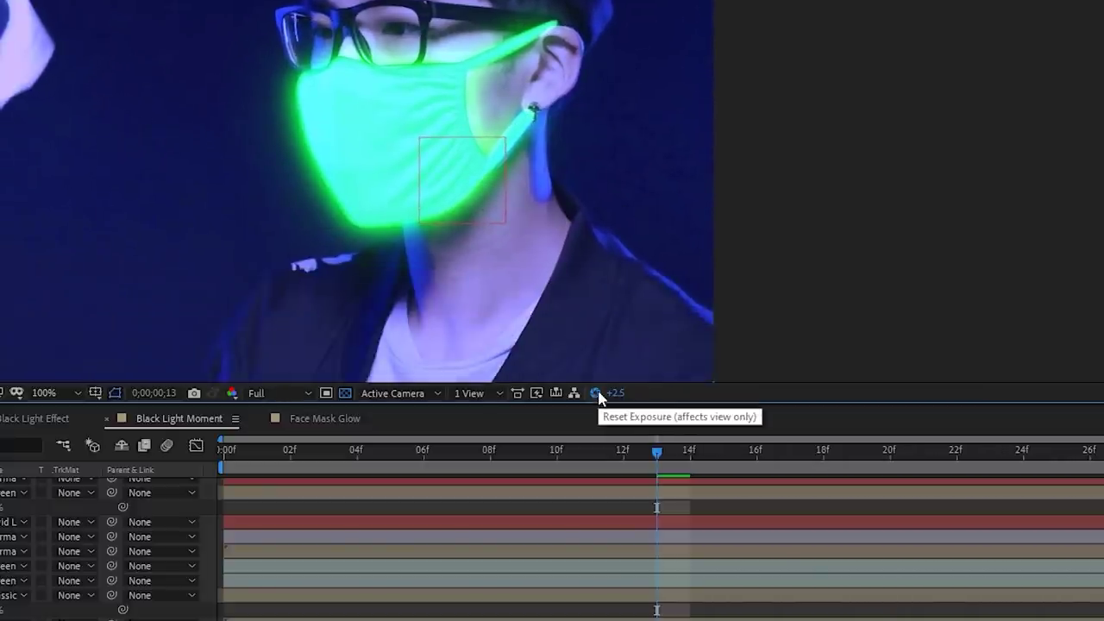
pyautogui.click(596, 394)
pyautogui.scroll(-2, 577, 200)
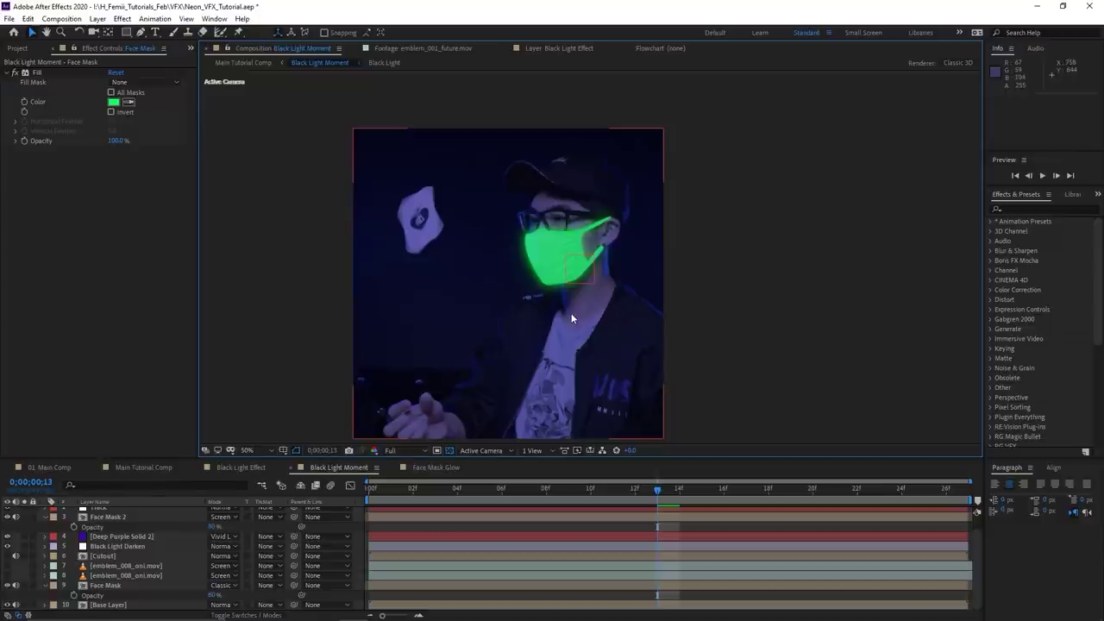
# Play the composition from the first frame to check the glowing face covering in motion
pyautogui.scroll(2, 574, 311)
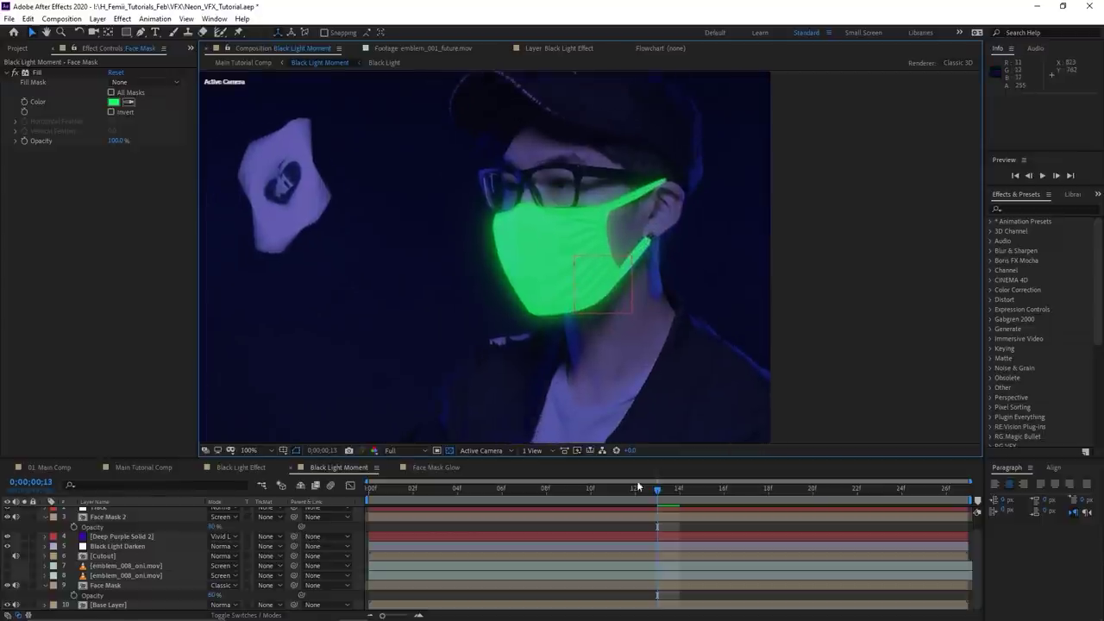
pyautogui.scroll(-2, 655, 354)
pyautogui.moveTo(610, 488); pyautogui.dragTo(353, 509)
pyautogui.press('space')
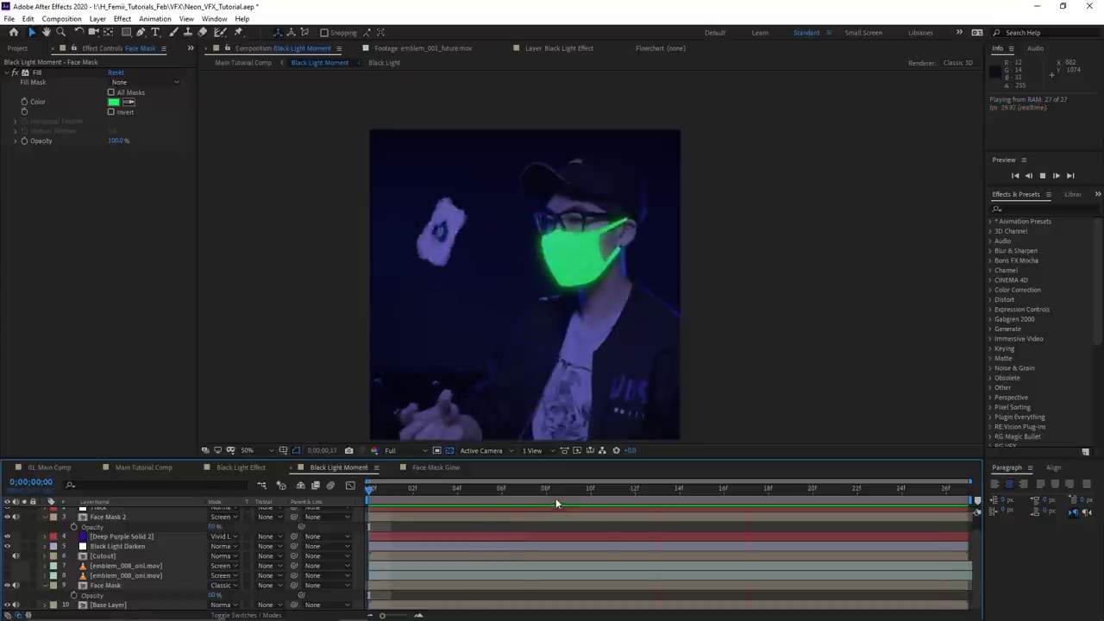
pyautogui.press('space')
# Set the opacity of the Face Mask layer to 40% and of the Face Mask 2 layer to 50%
pyautogui.click(215, 595)
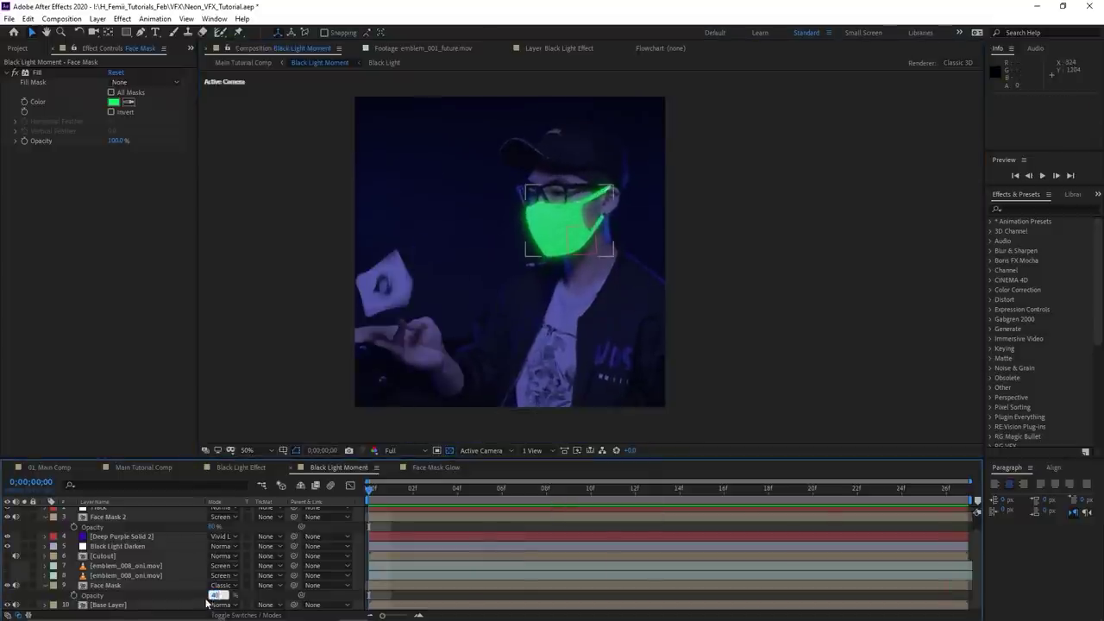
pyautogui.press('Return')
pyautogui.scroll(2, 217, 552)
pyautogui.click(183, 532)
pyautogui.click(216, 541)
pyautogui.write('50')
pyautogui.press('Return')
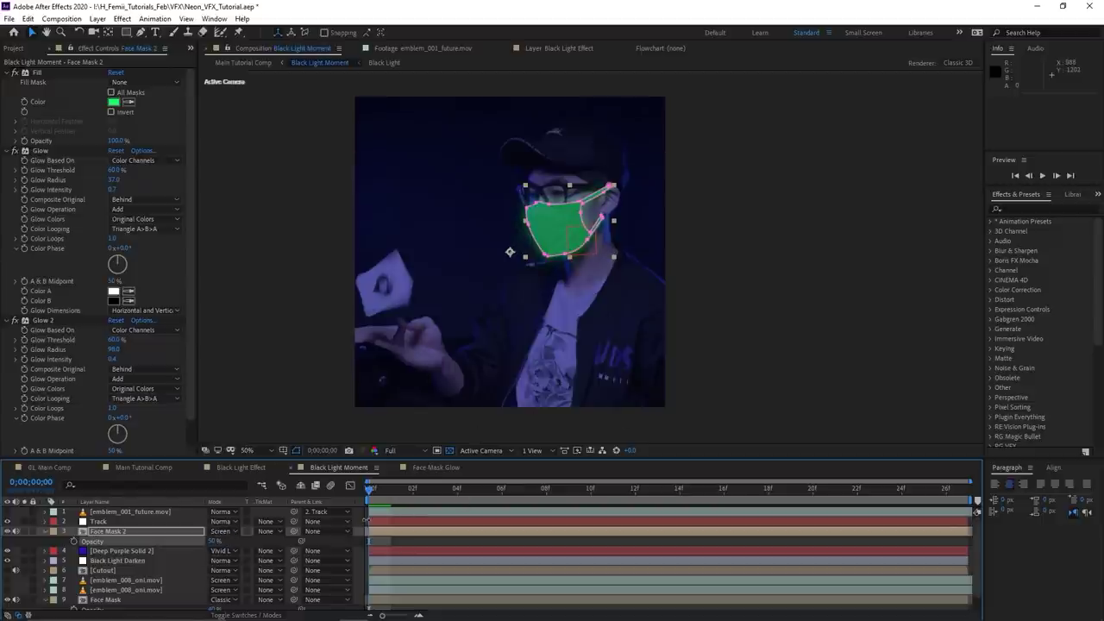
# Check the dimmed face covering at several frames and examine its fabric texture and edges up close
pyautogui.click(401, 543)
pyautogui.moveTo(483, 494); pyautogui.dragTo(704, 492)
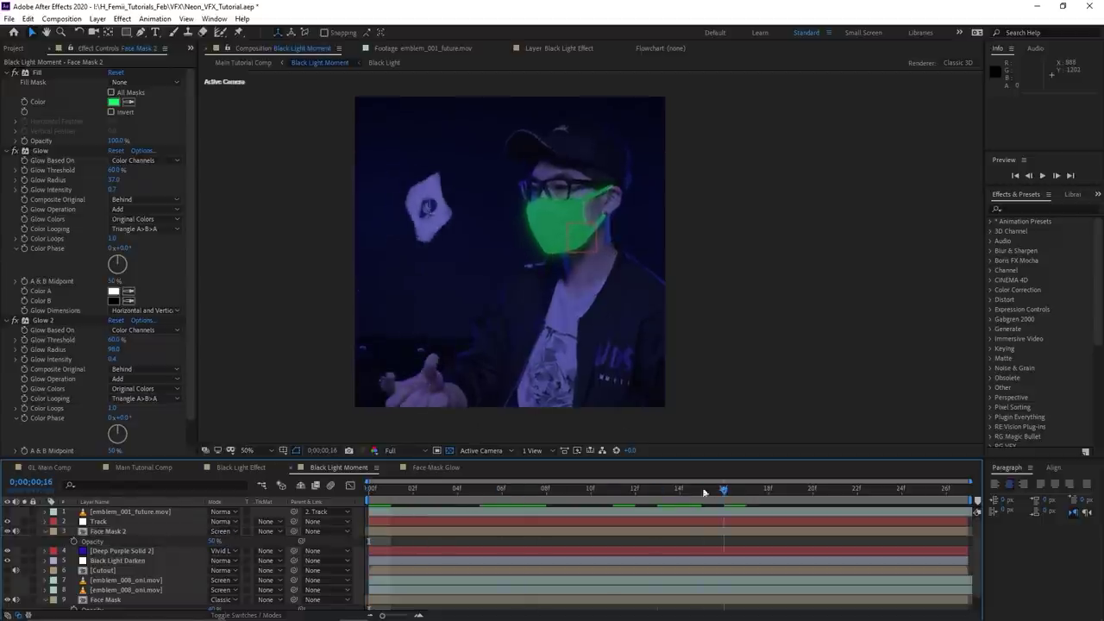
pyautogui.press('space')
pyautogui.click(546, 489)
pyautogui.click(597, 223)
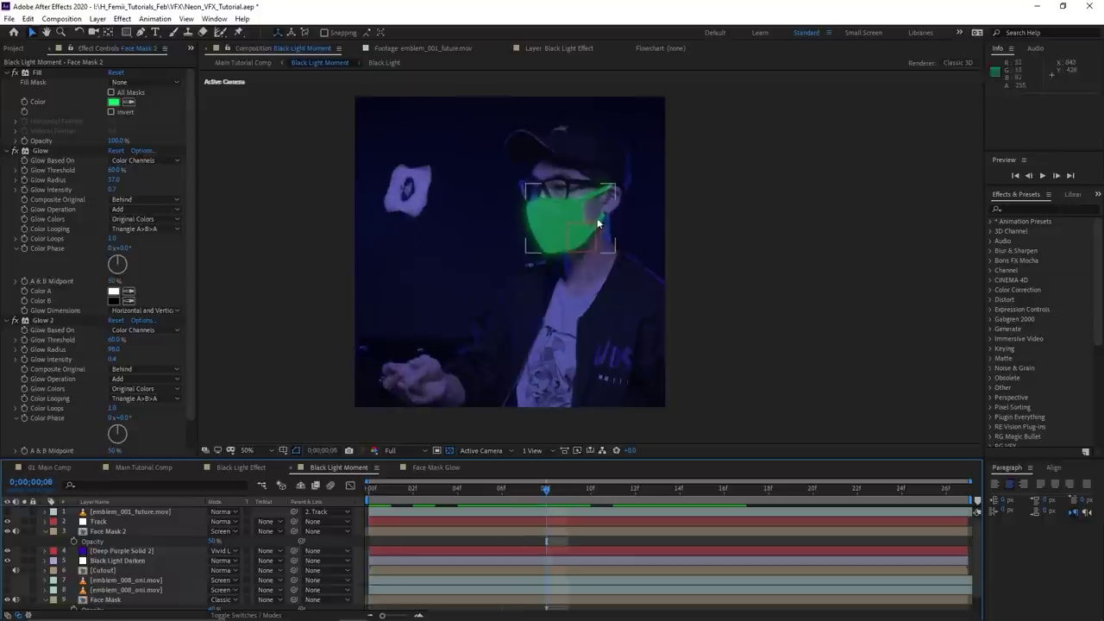
pyautogui.scroll(3, 598, 222)
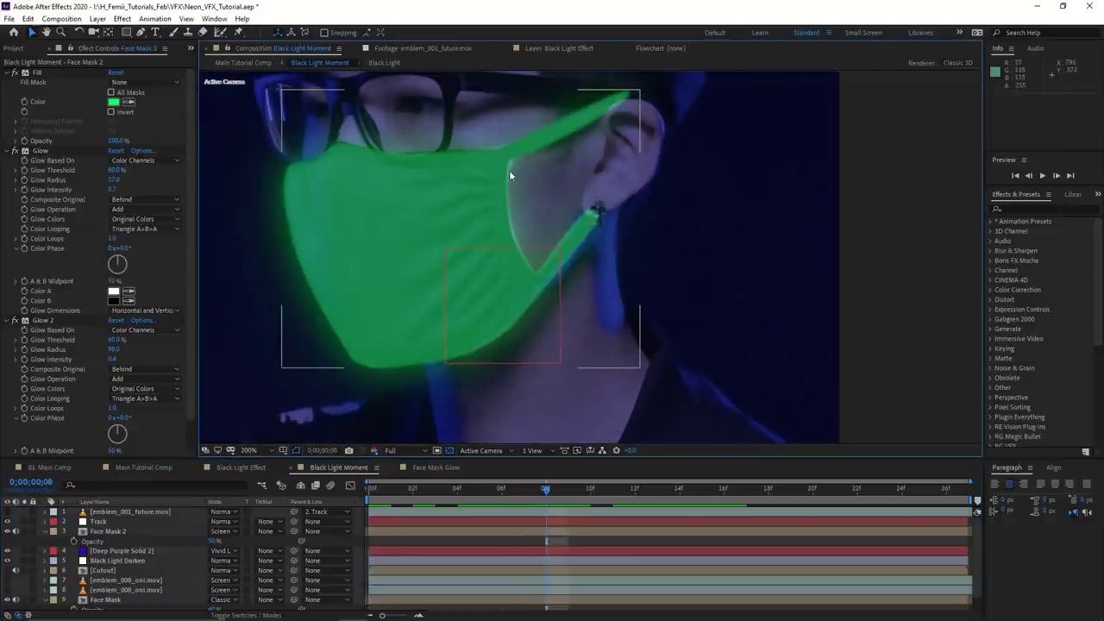
pyautogui.scroll(-2, 541, 226)
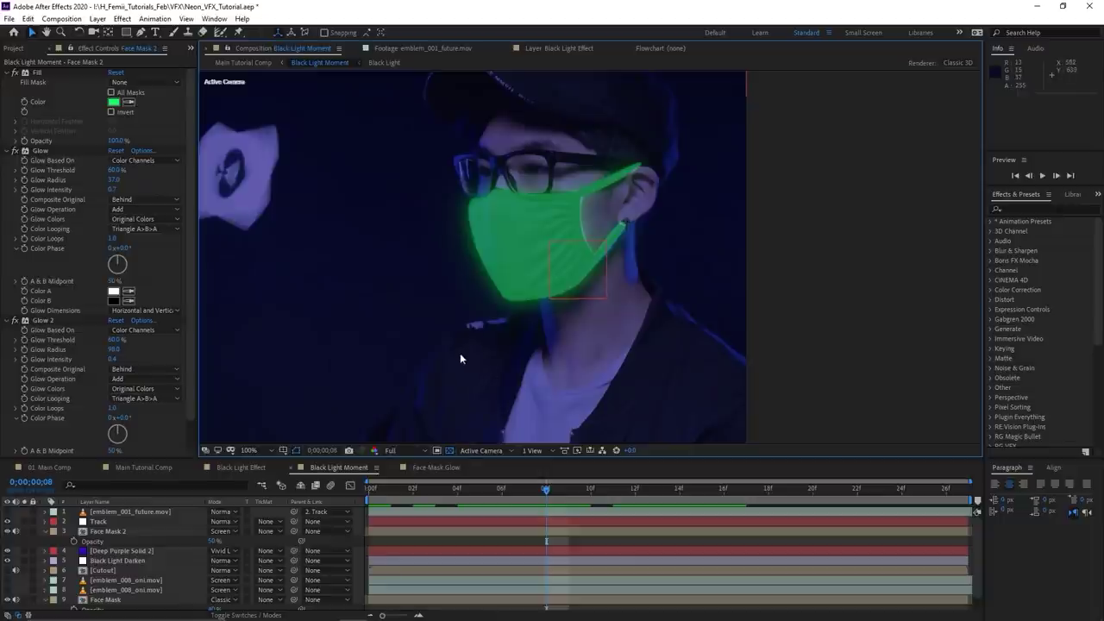
# View the glow shot in the Main Tutorial Comp and 01. Main Comp compositions, and return to Black Light Moment
pyautogui.click(149, 467)
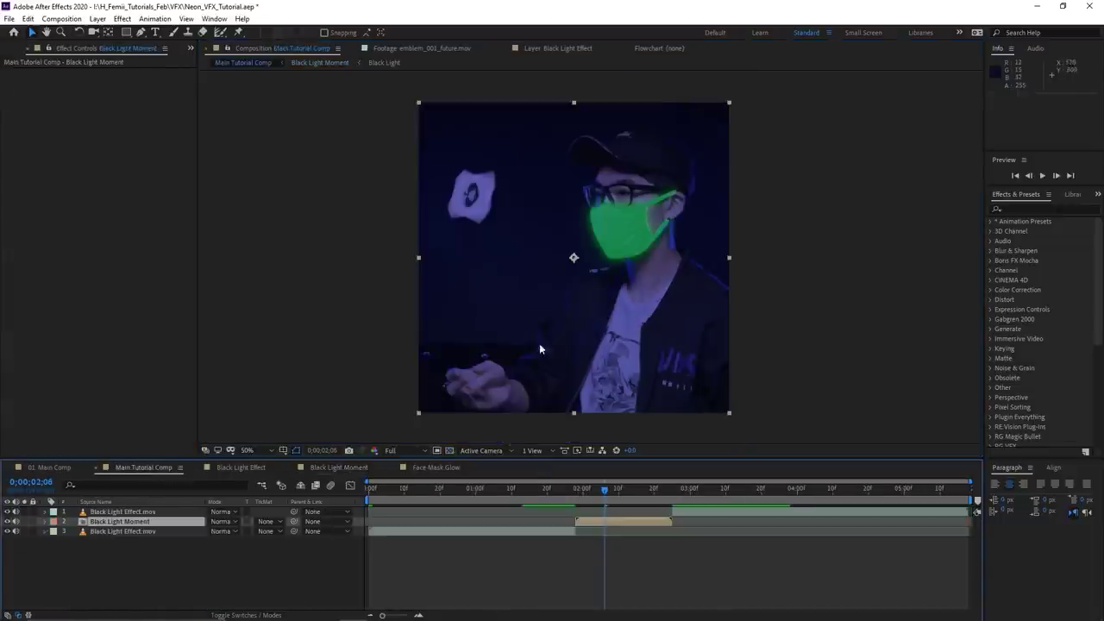
pyautogui.click(61, 467)
pyautogui.scroll(2, 497, 291)
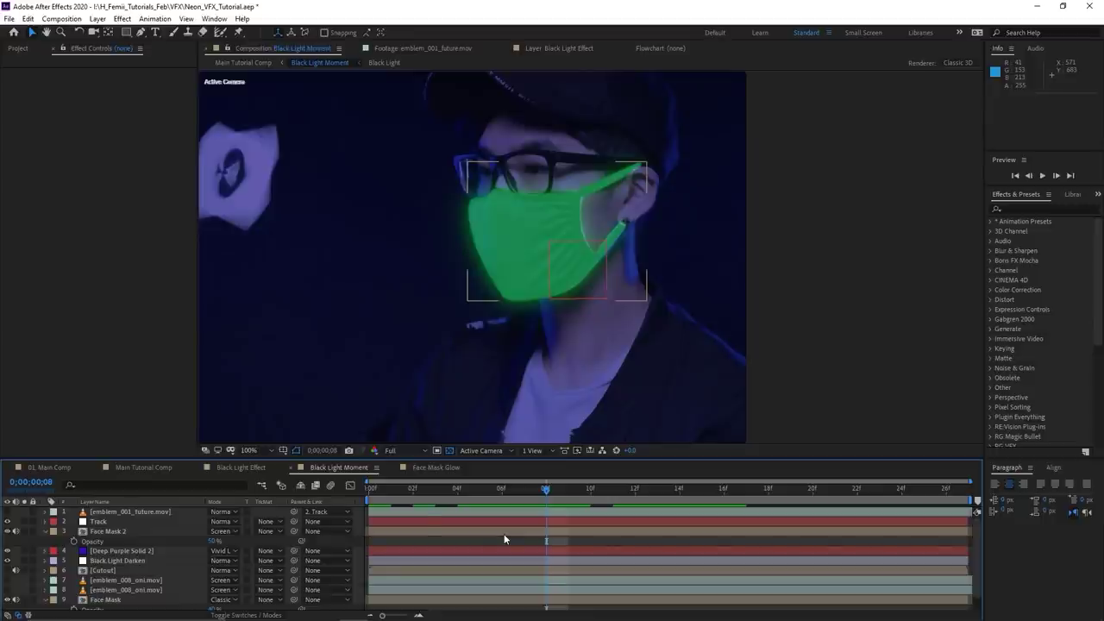
# Delete the Face Mask 2 layer from the Black Light Moment composition
pyautogui.click(472, 529)
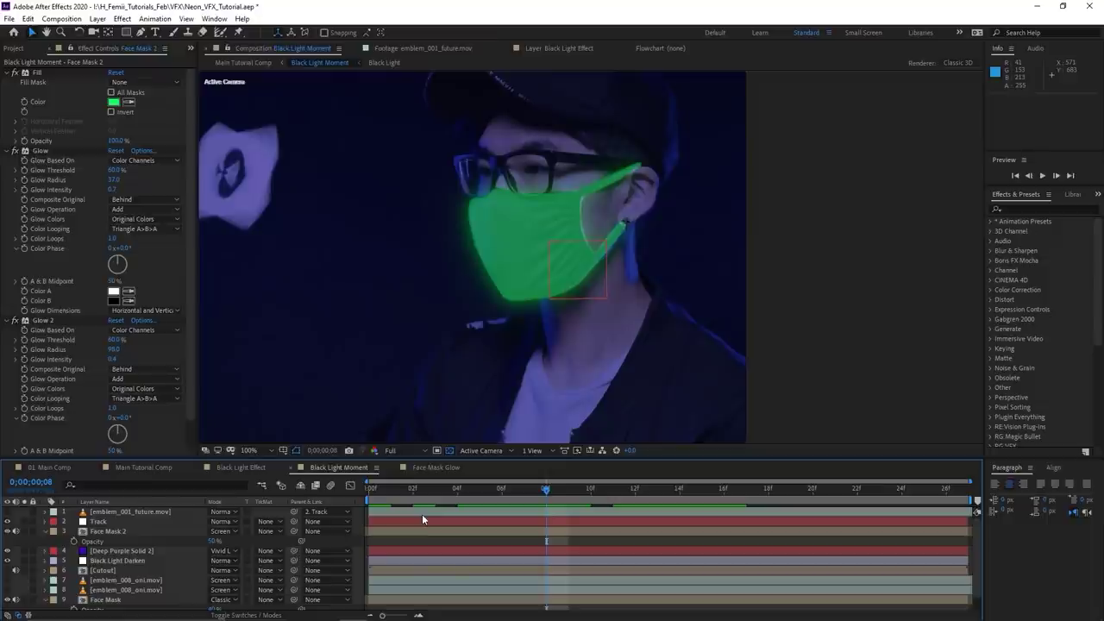
pyautogui.click(135, 531)
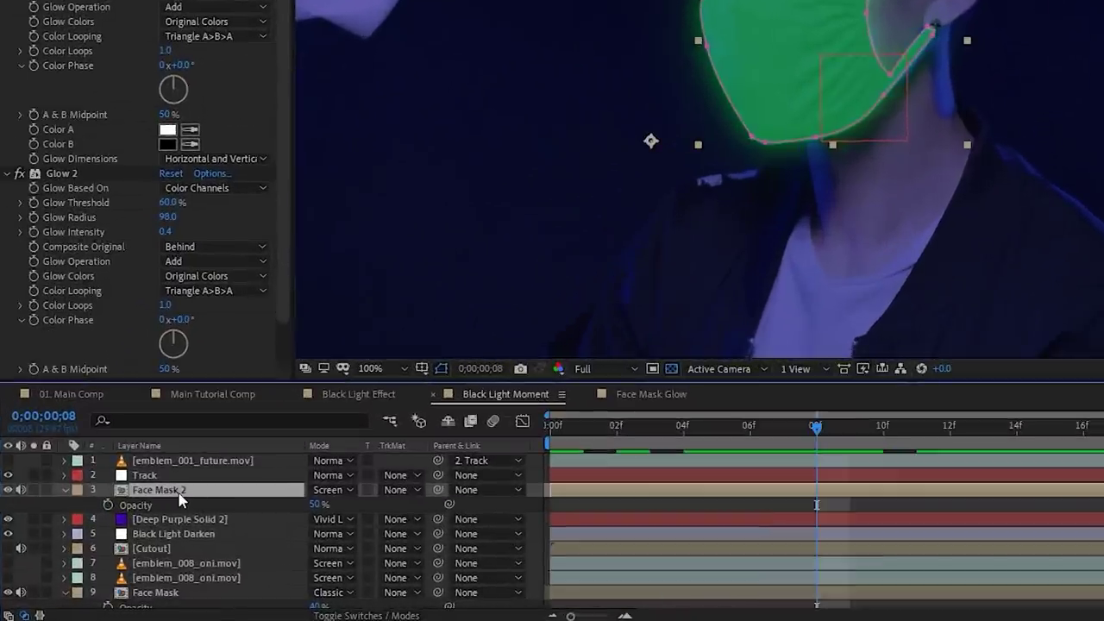
pyautogui.press('Delete')
# Set the Face Mask layer's opacity to 100% and its blending mode to Normal
pyautogui.click(120, 579)
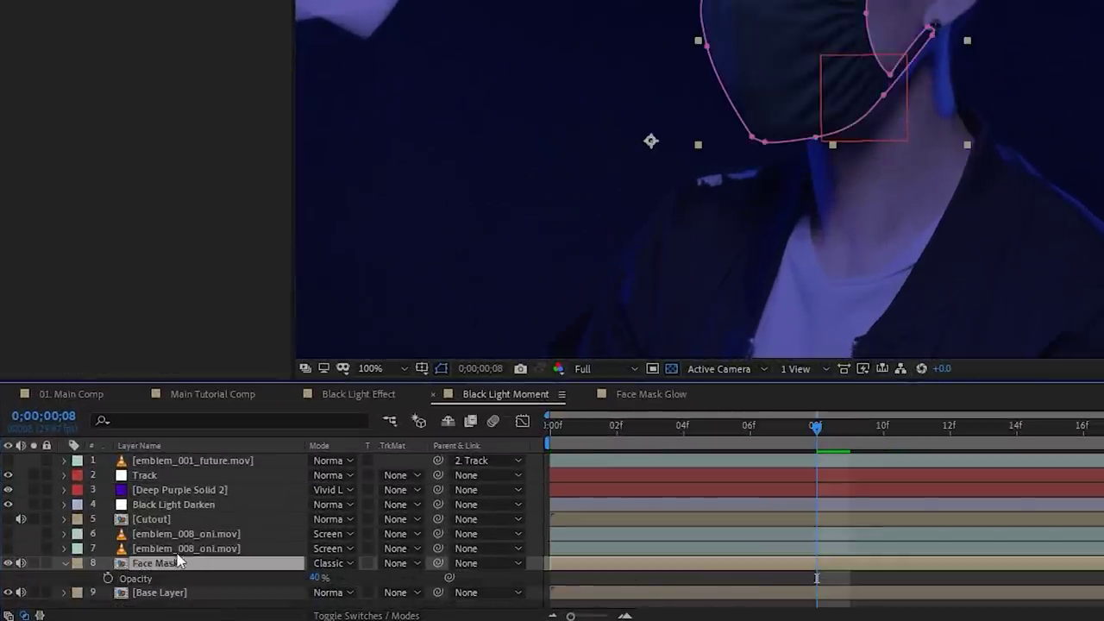
pyautogui.moveTo(314, 578); pyautogui.dragTo(399, 576)
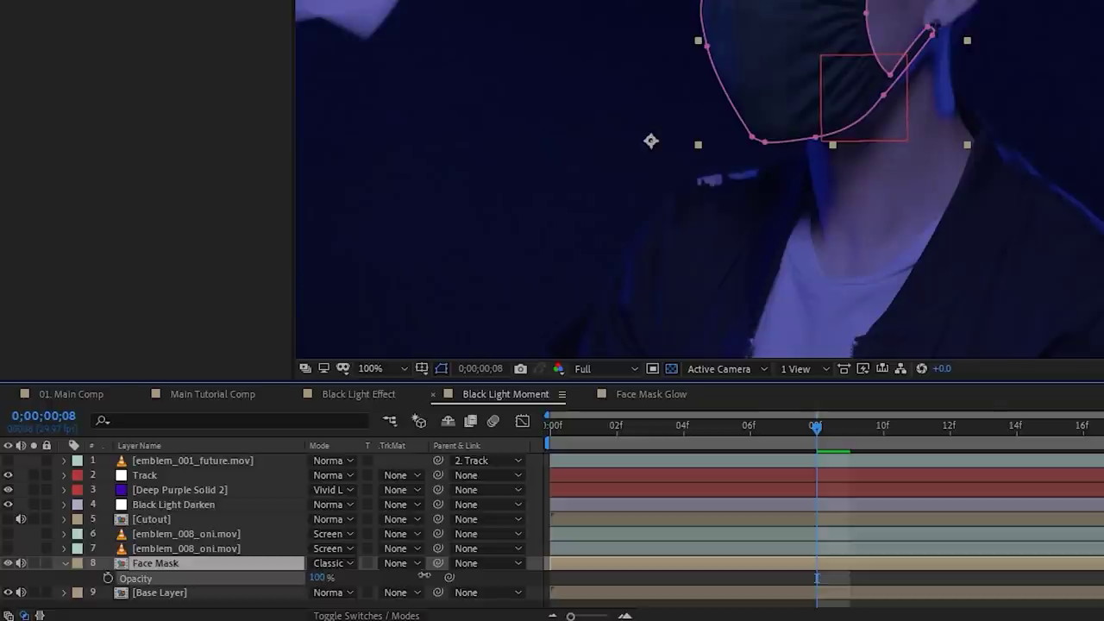
pyautogui.click(329, 563)
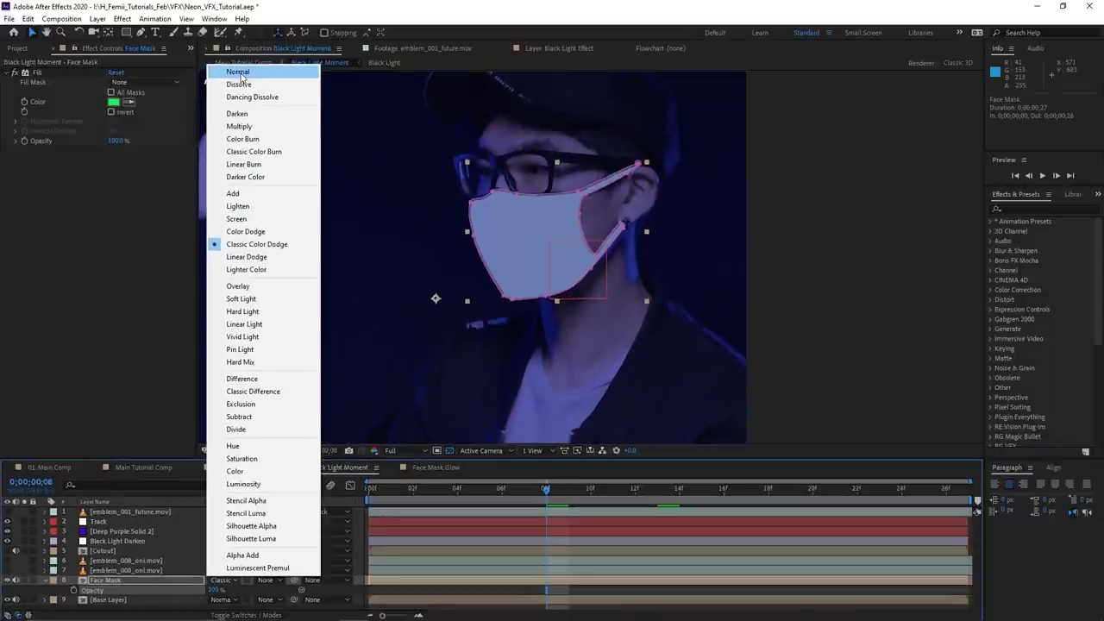
pyautogui.click(241, 74)
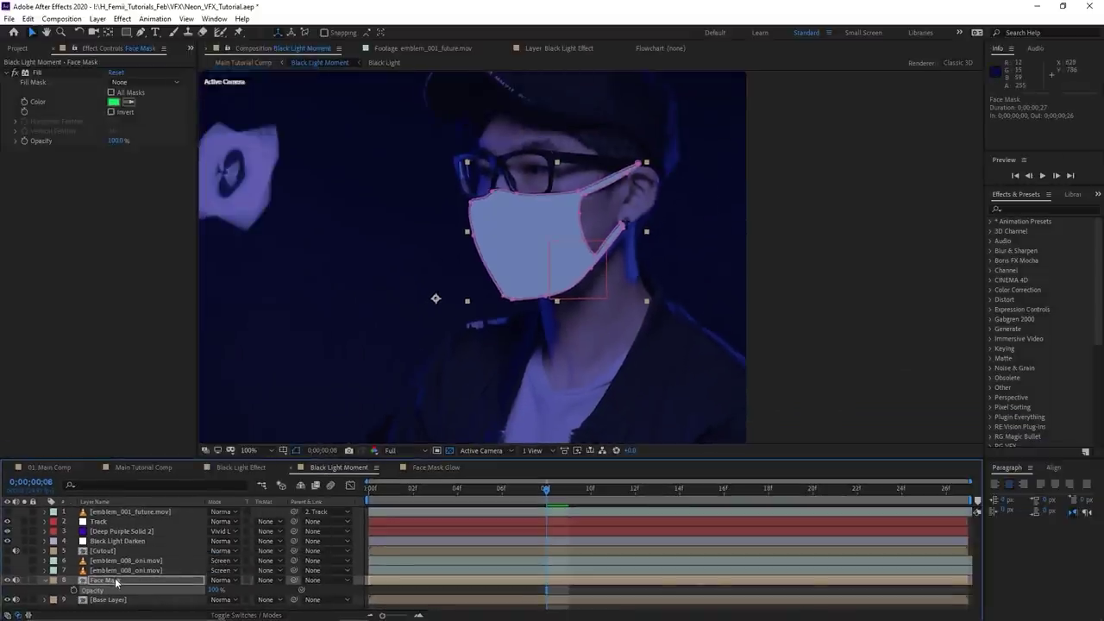
# Remove the Fill effect from the Face Mask layer and move the layer to the top of the stack, above emblem_001_future.mov
pyautogui.click(38, 74)
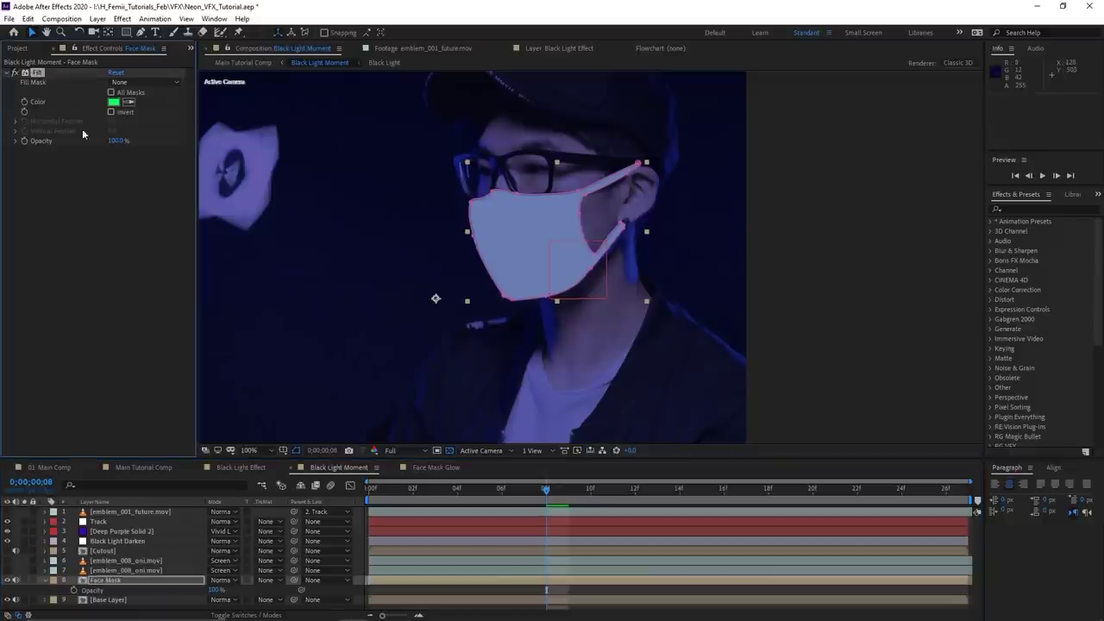
pyautogui.press('Delete')
pyautogui.click(114, 581)
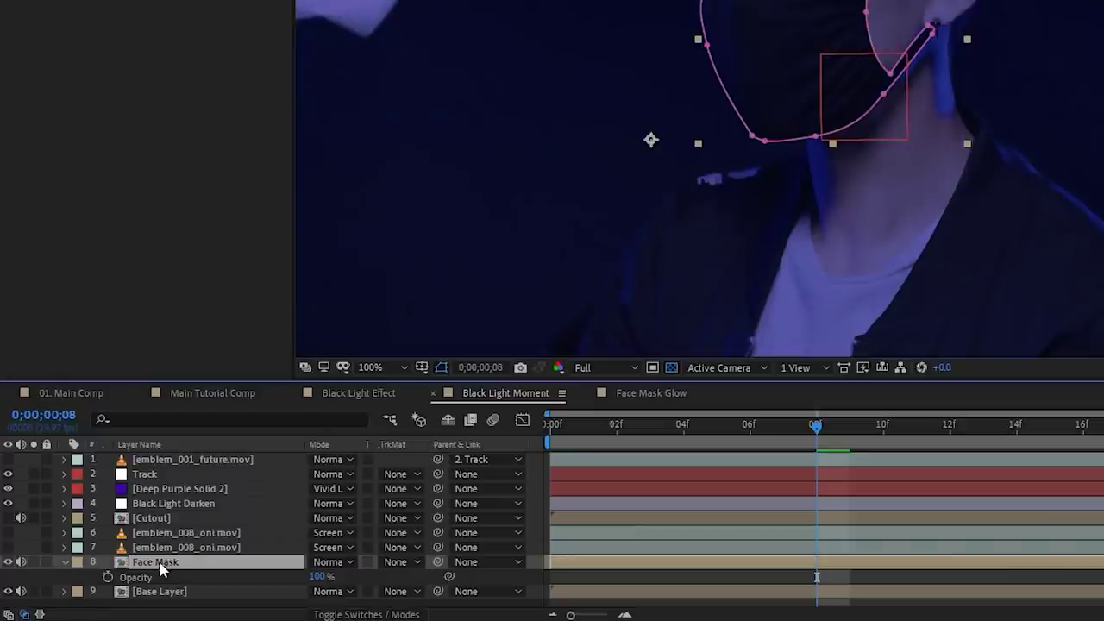
pyautogui.moveTo(113, 581); pyautogui.dragTo(113, 560)
pyautogui.moveTo(167, 532); pyautogui.dragTo(207, 479)
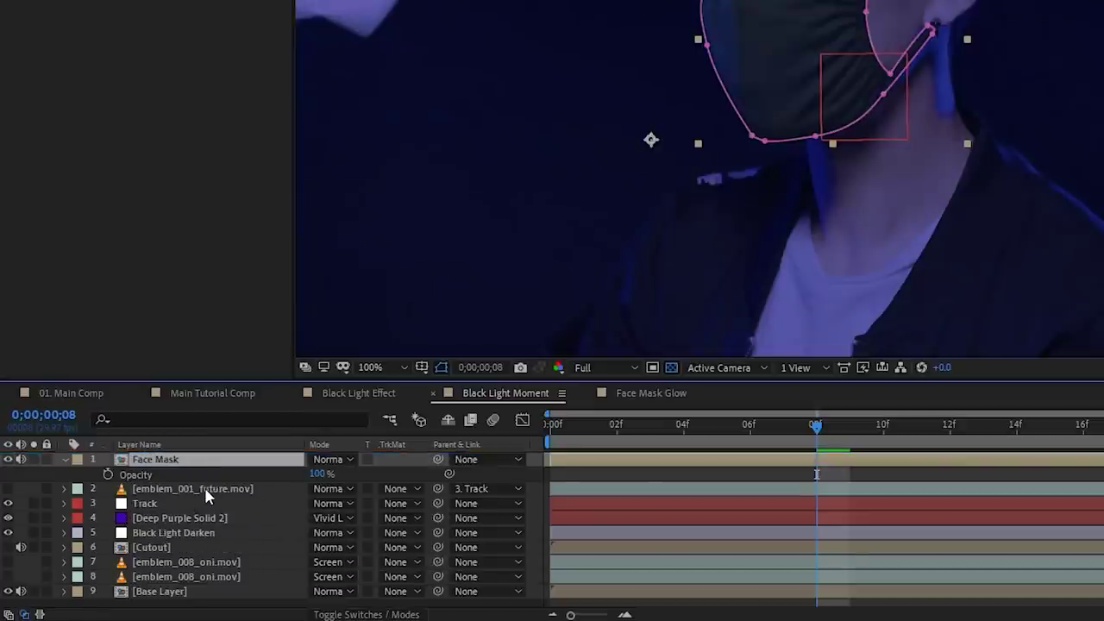
# Hide the Face Mask layer and make the emblem_001_future.mov layer visible
pyautogui.click(204, 487)
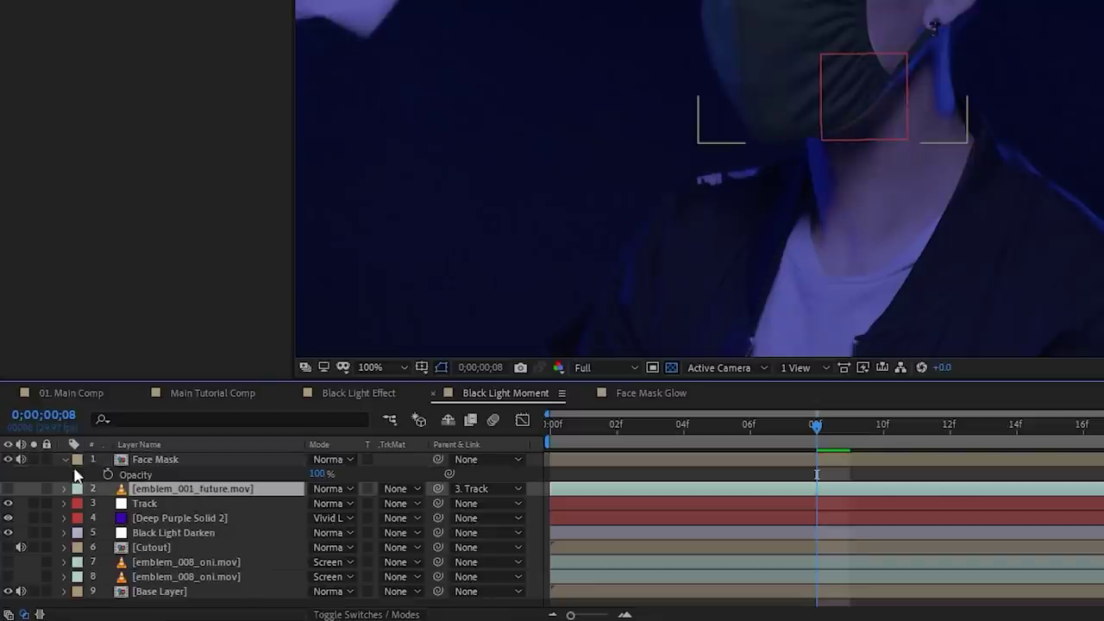
pyautogui.click(8, 460)
pyautogui.click(152, 457)
pyautogui.click(173, 490)
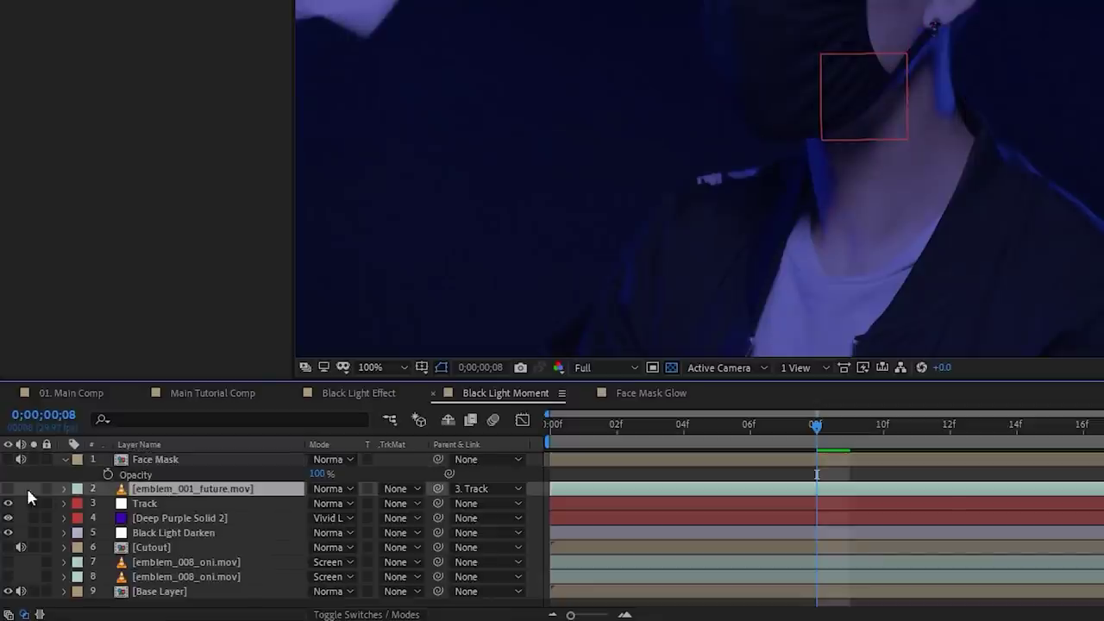
pyautogui.click(7, 488)
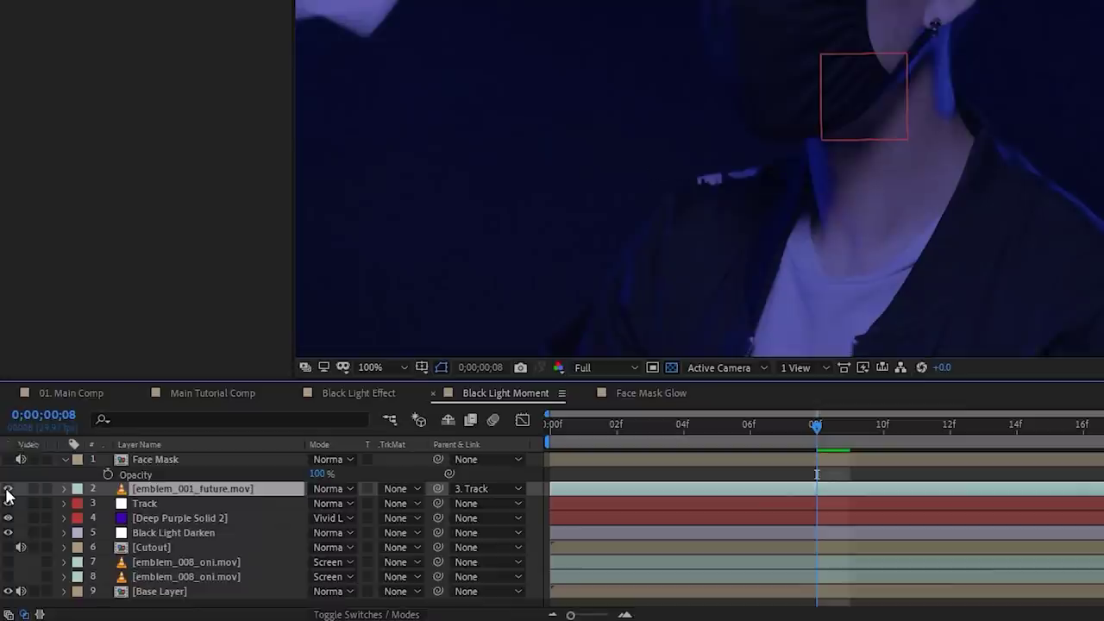
pyautogui.moveTo(768, 74); pyautogui.dragTo(693, 62)
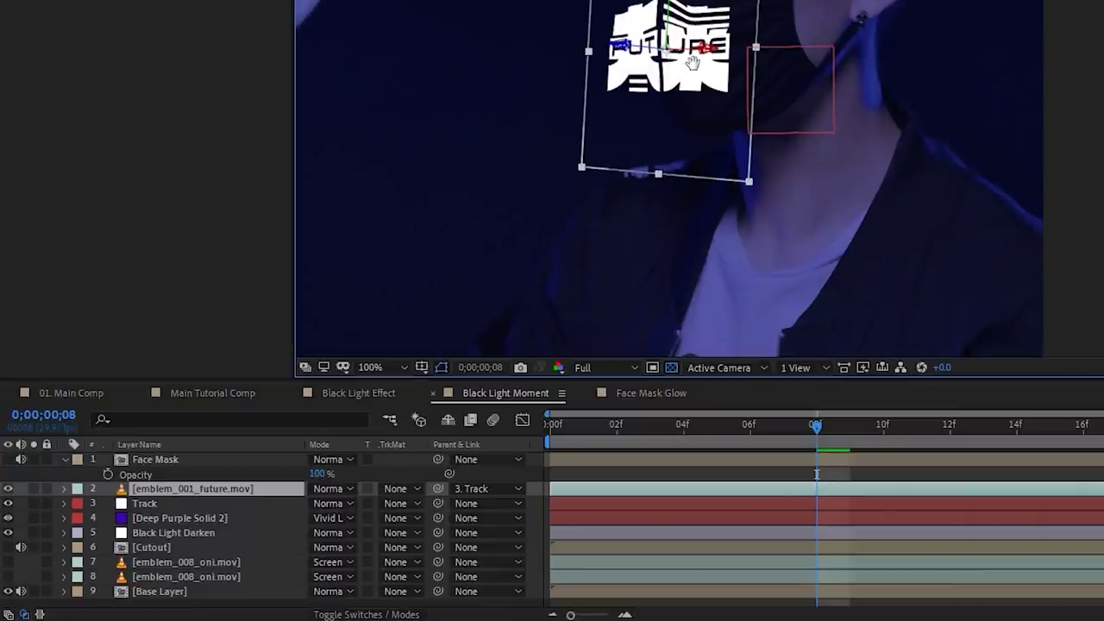
# Set the track matte of the emblem_001_future.mov layer to Alpha Matte "Face Mask"
pyautogui.click(213, 491)
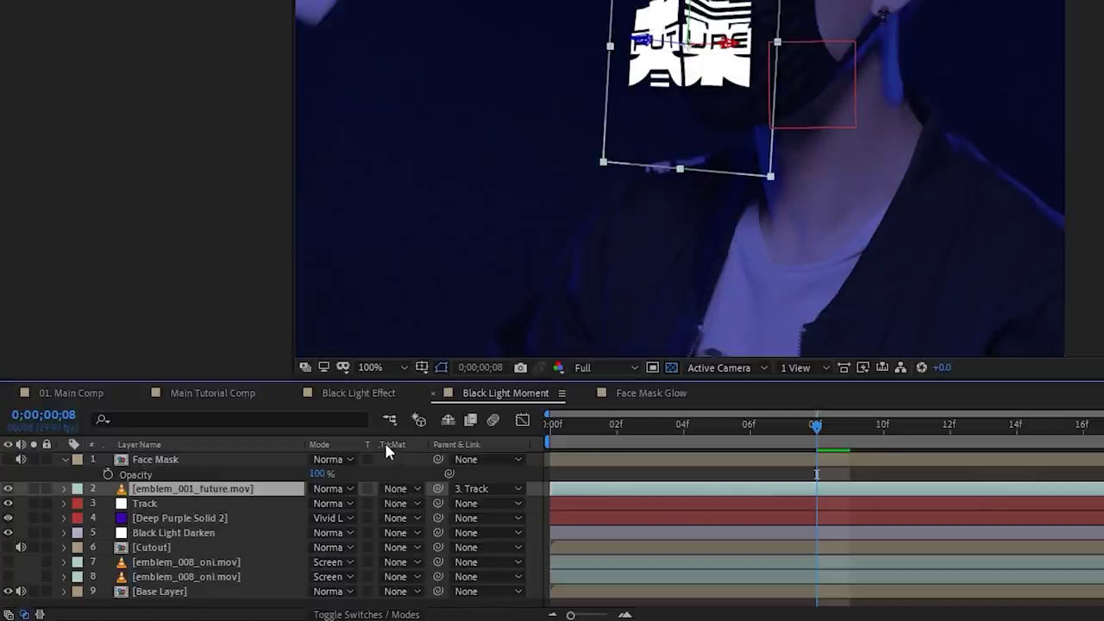
pyautogui.click(399, 489)
pyautogui.click(427, 532)
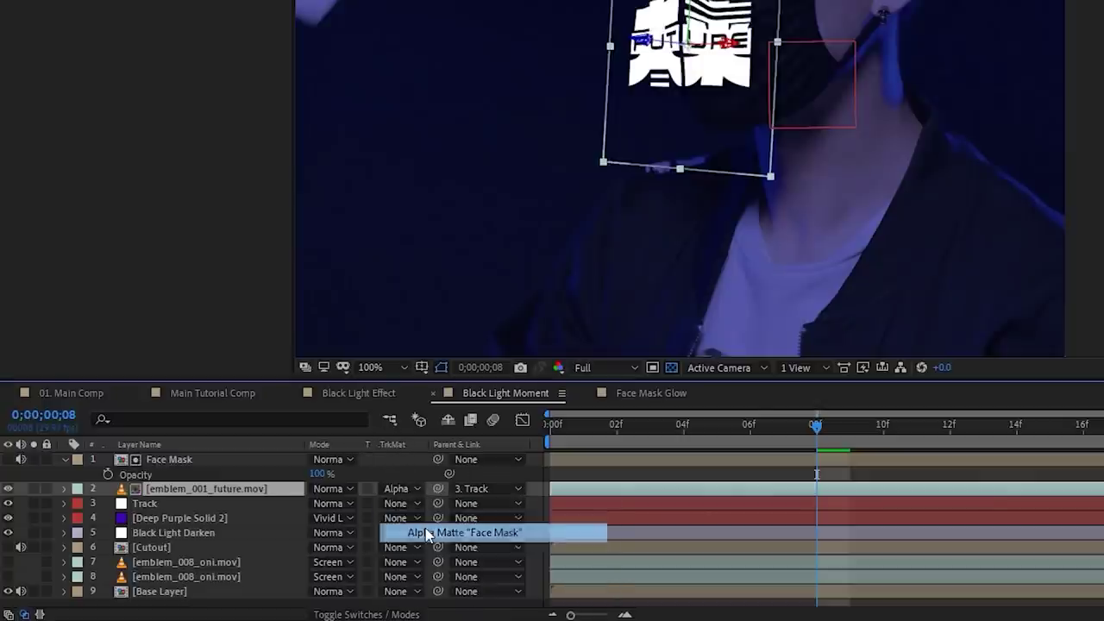
pyautogui.scroll(2, 474, 224)
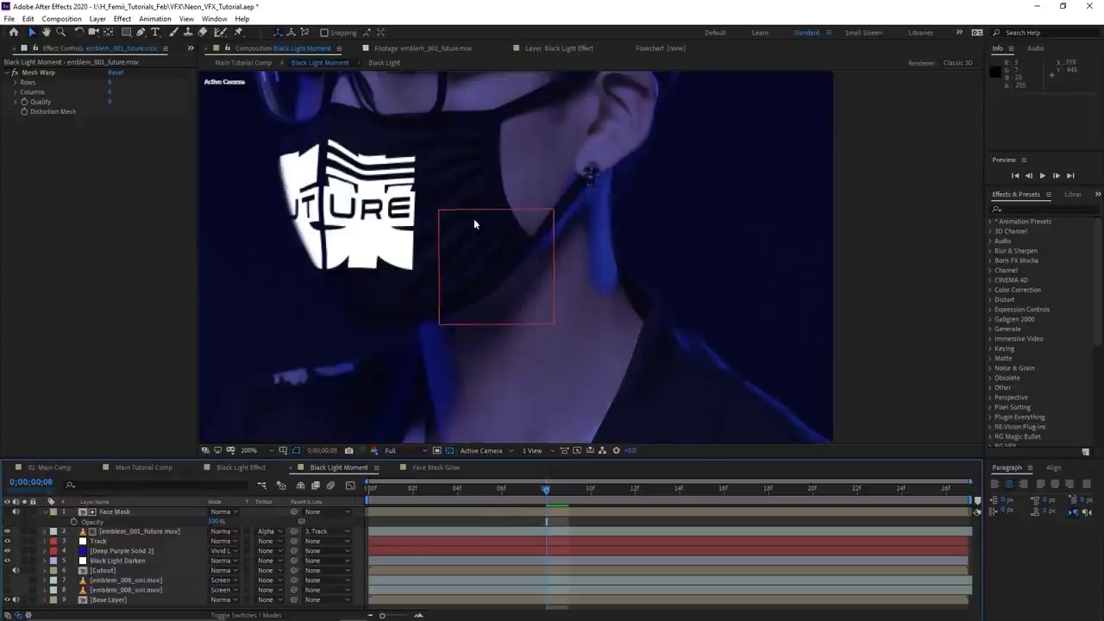
pyautogui.moveTo(263, 202); pyautogui.dragTo(402, 225)
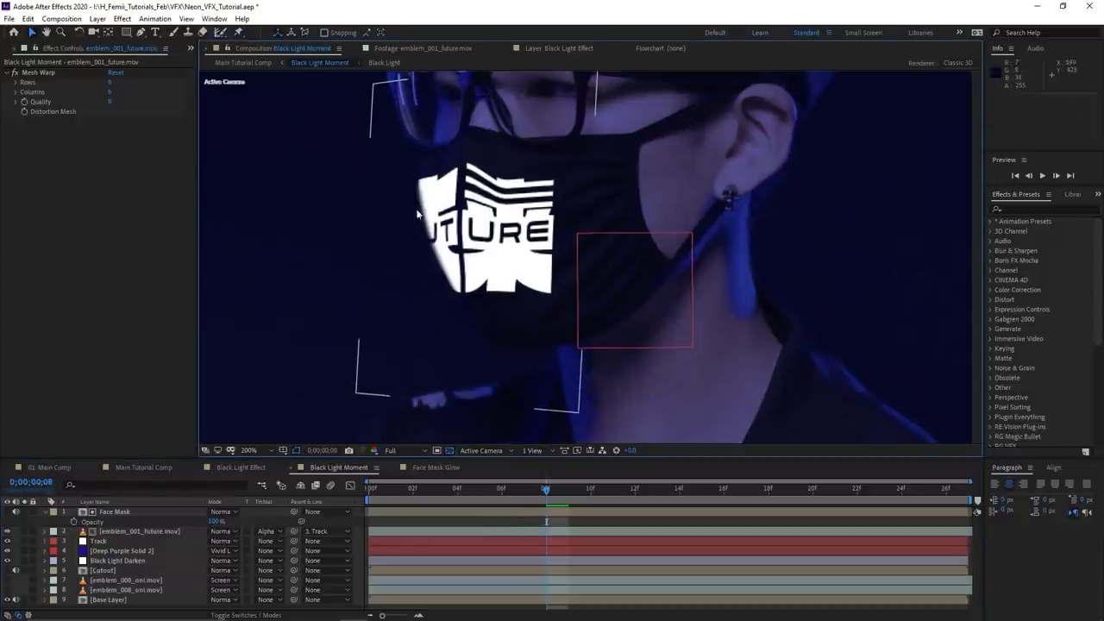
# Play the composition from the first frame and examine how the matted emblem follows the face covering and is cut at its edge
pyautogui.click(479, 514)
pyautogui.press(',')
pyautogui.press('Home')
pyautogui.press('space')
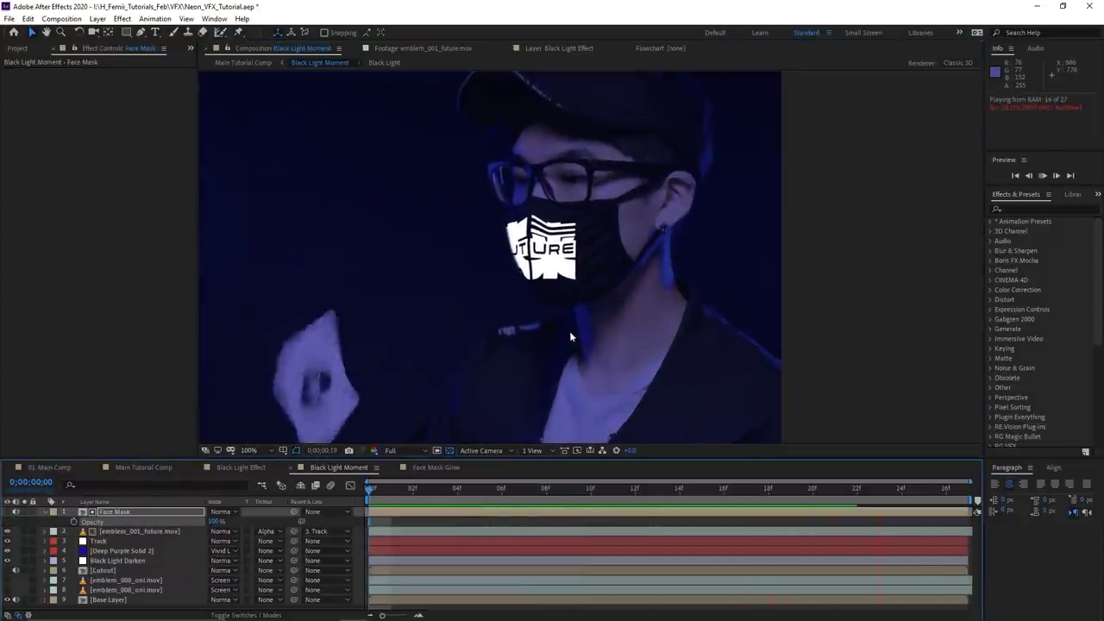
pyautogui.press(',')
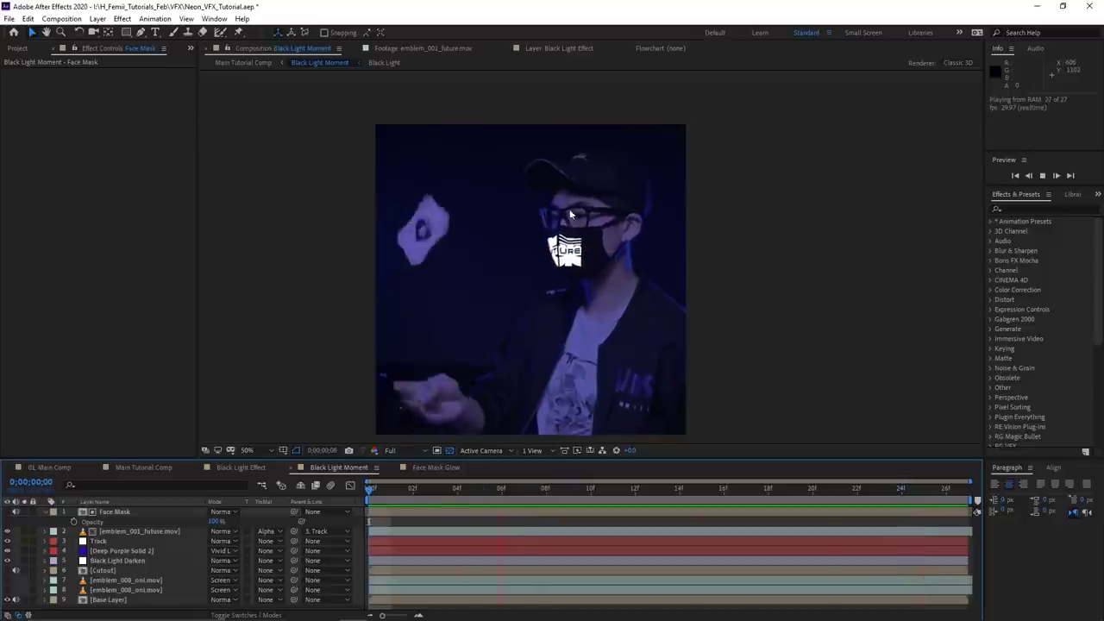
pyautogui.press('space')
pyautogui.scroll(1, 563, 268)
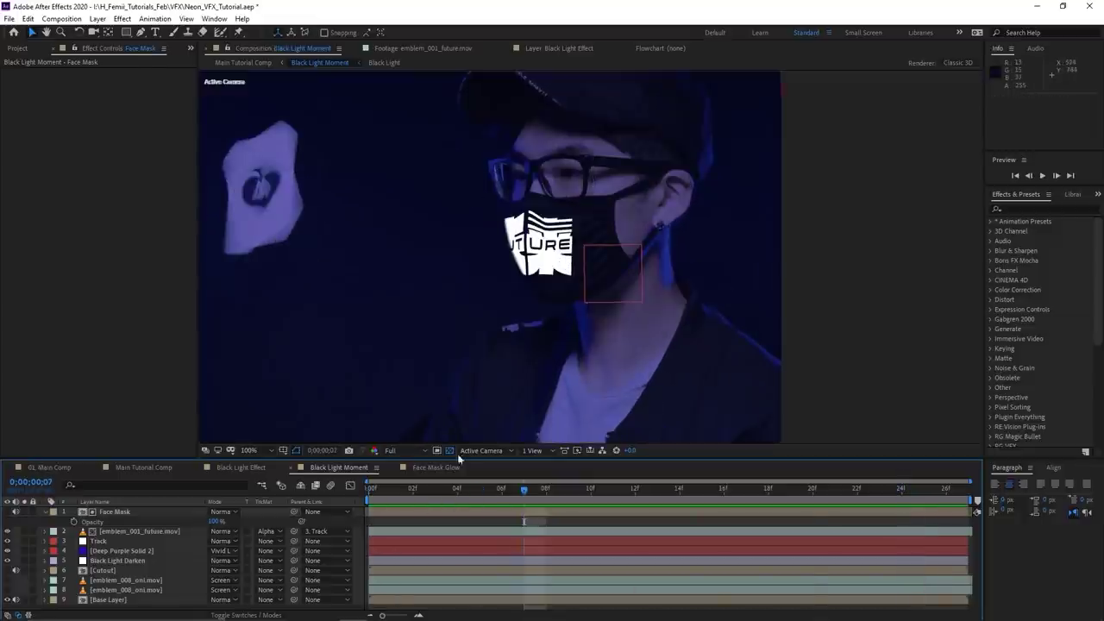
pyautogui.click(552, 269)
pyautogui.scroll(1, 560, 266)
pyautogui.scroll(-1, 540, 297)
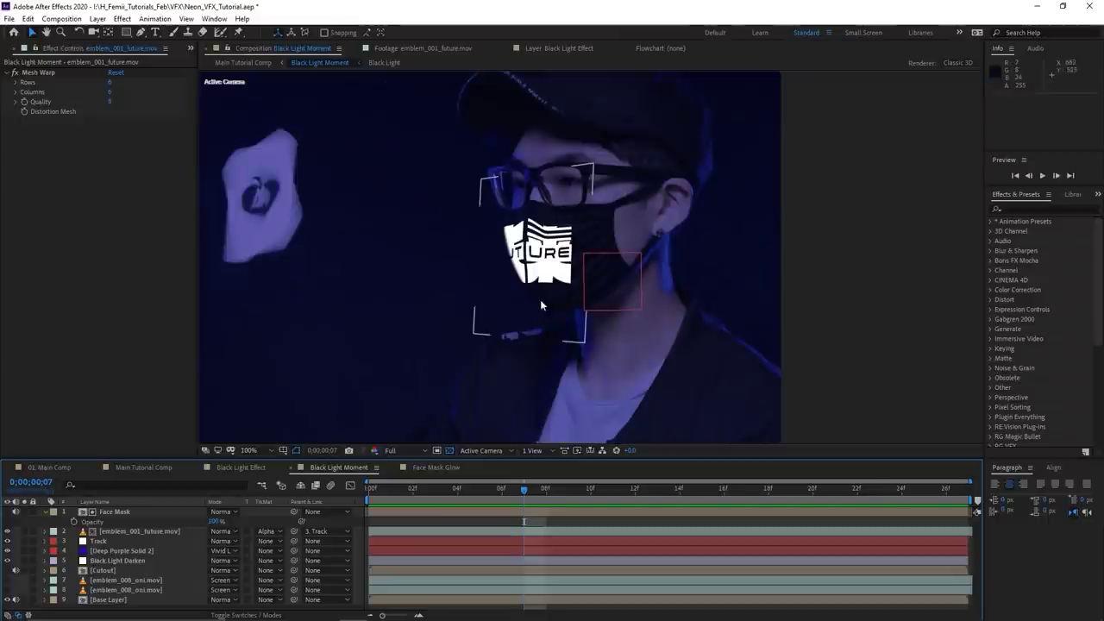
# Examine how the Face Mask layer's outline cuts the emblem at frames 0;00;00;05 through 0;00;00;13
pyautogui.scroll(2, 543, 320)
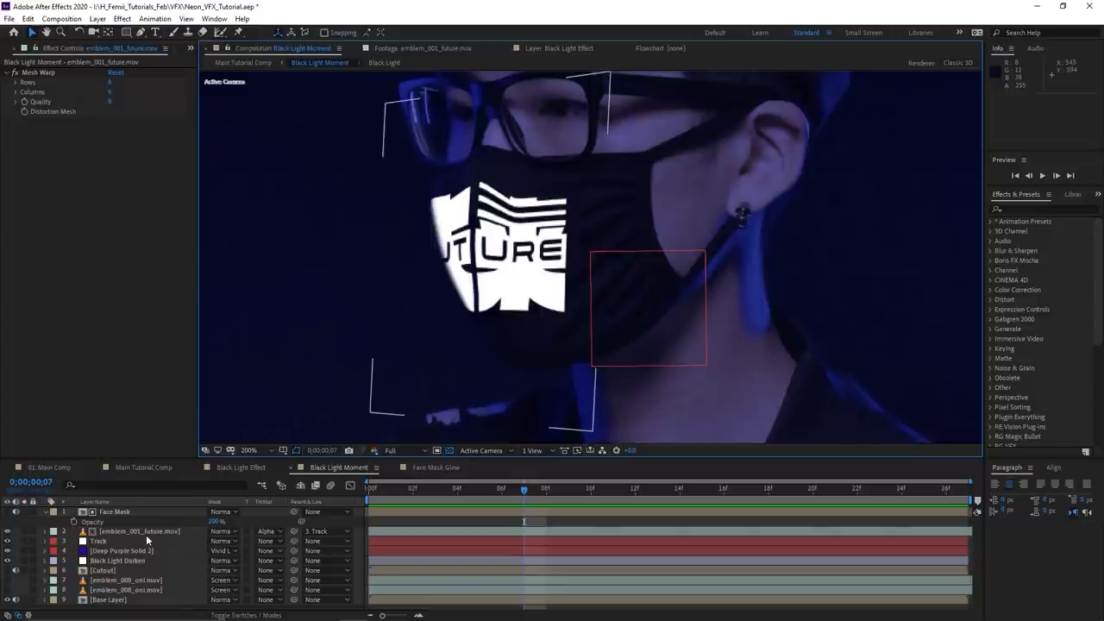
pyautogui.click(146, 533)
pyautogui.keyDown('shift'); pyautogui.click(128, 514); pyautogui.keyUp('shift')
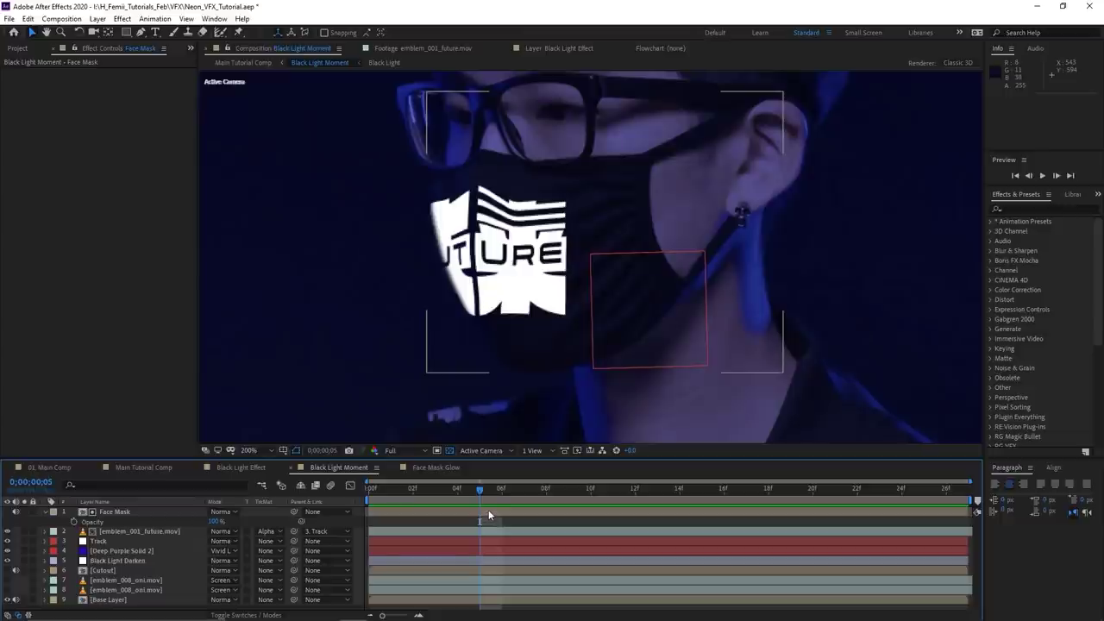
pyautogui.click(486, 508)
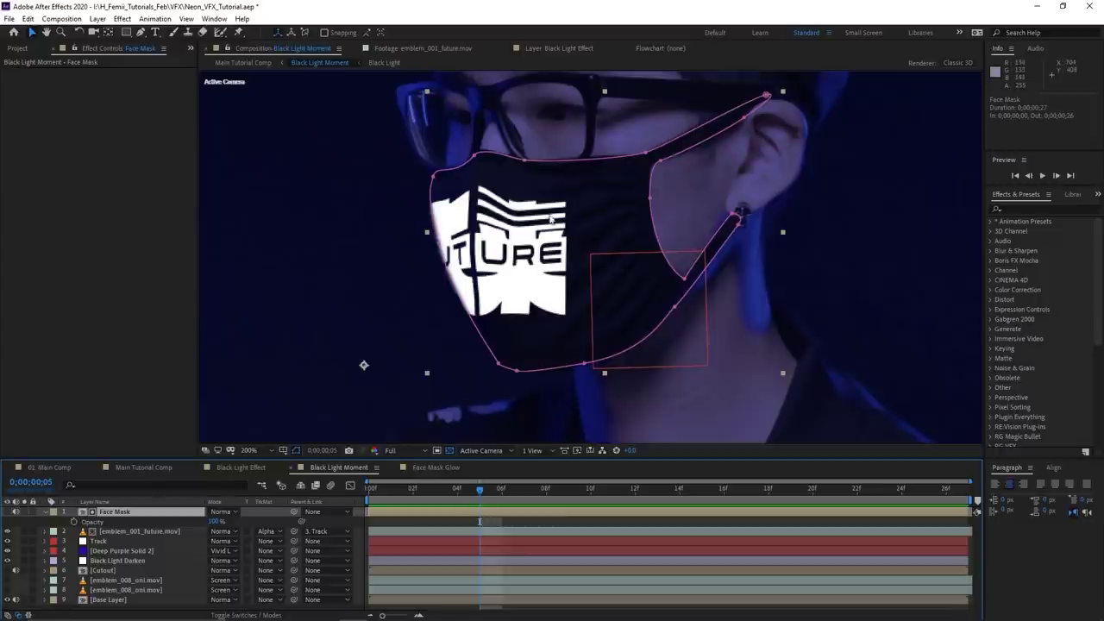
pyautogui.press('h')
pyautogui.moveTo(535, 220); pyautogui.dragTo(476, 233)
pyautogui.press('v')
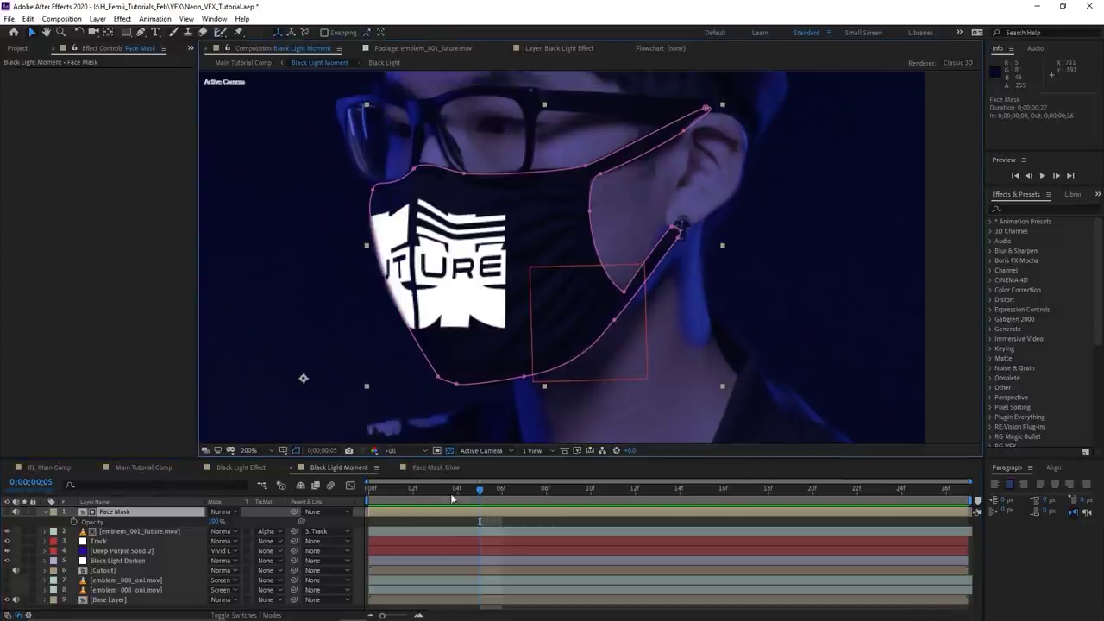
pyautogui.moveTo(454, 494); pyautogui.dragTo(632, 495)
pyautogui.press('pagedown')
pyautogui.press('pagedown')
pyautogui.press('pagedown')
pyautogui.press('pagedown')
pyautogui.press('pagedown')
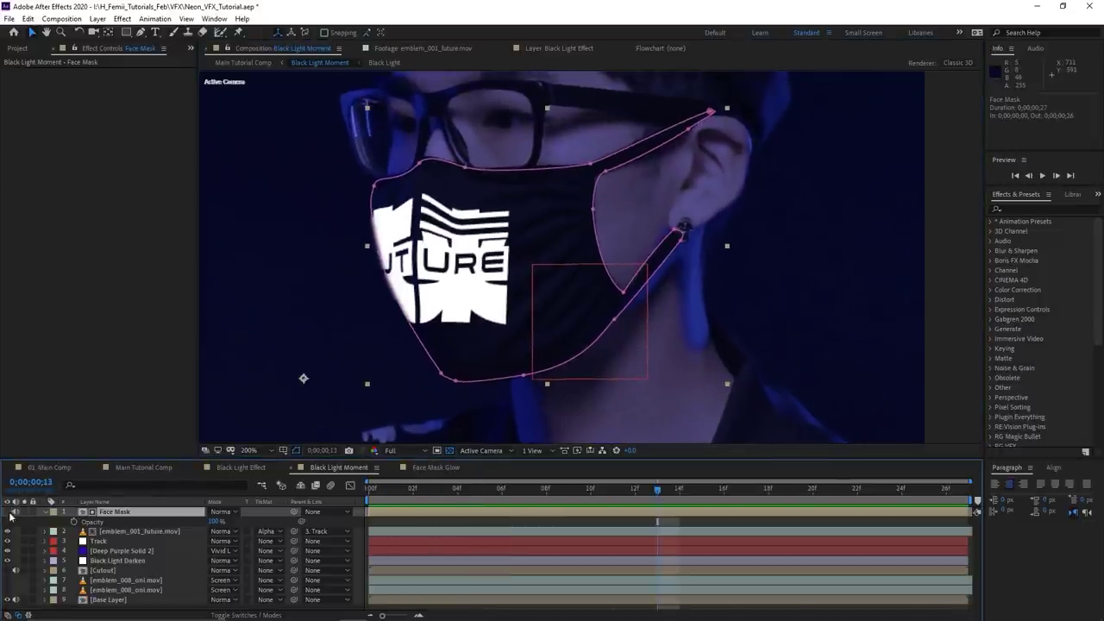
# Show and solo the Face Mask layer and play the composition to inspect the isolated cutout
pyautogui.click(8, 512)
pyautogui.click(24, 513)
pyautogui.scroll(-2, 560, 317)
pyautogui.press('space')
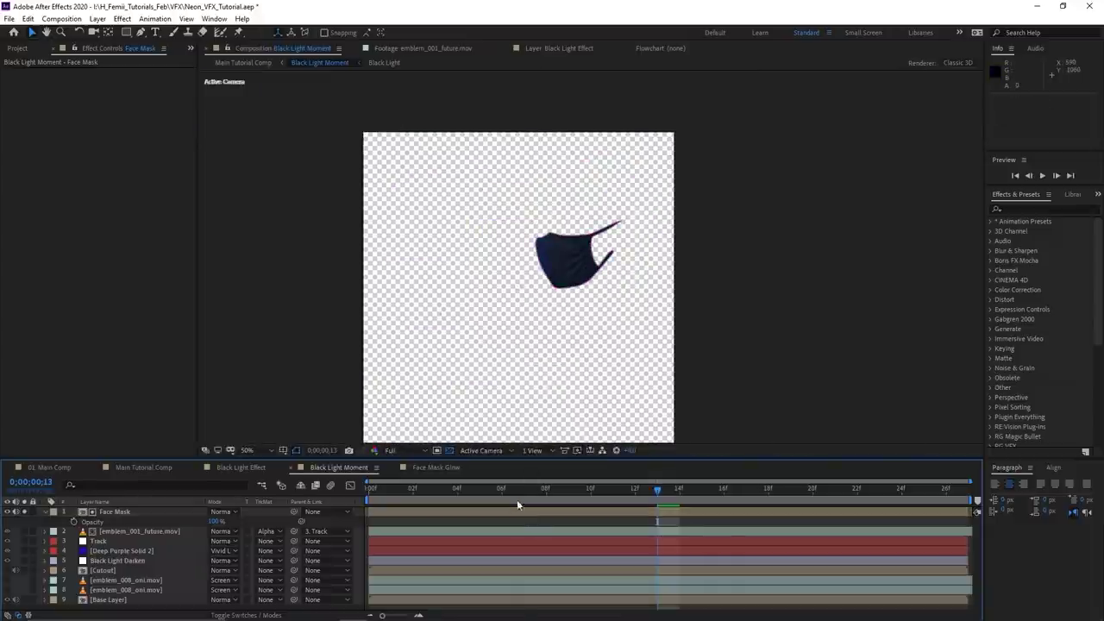
pyautogui.scroll(4, 594, 263)
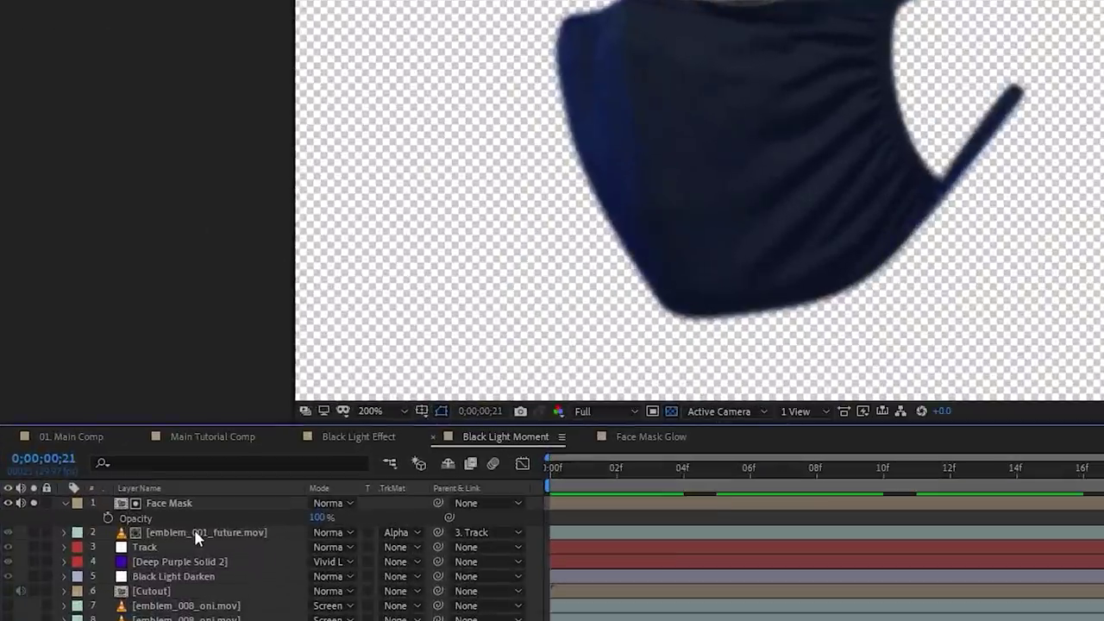
# Review the track matte options of the emblem_001_future.mov layer and compare them with the isolated Face Mask shape
pyautogui.click(133, 534)
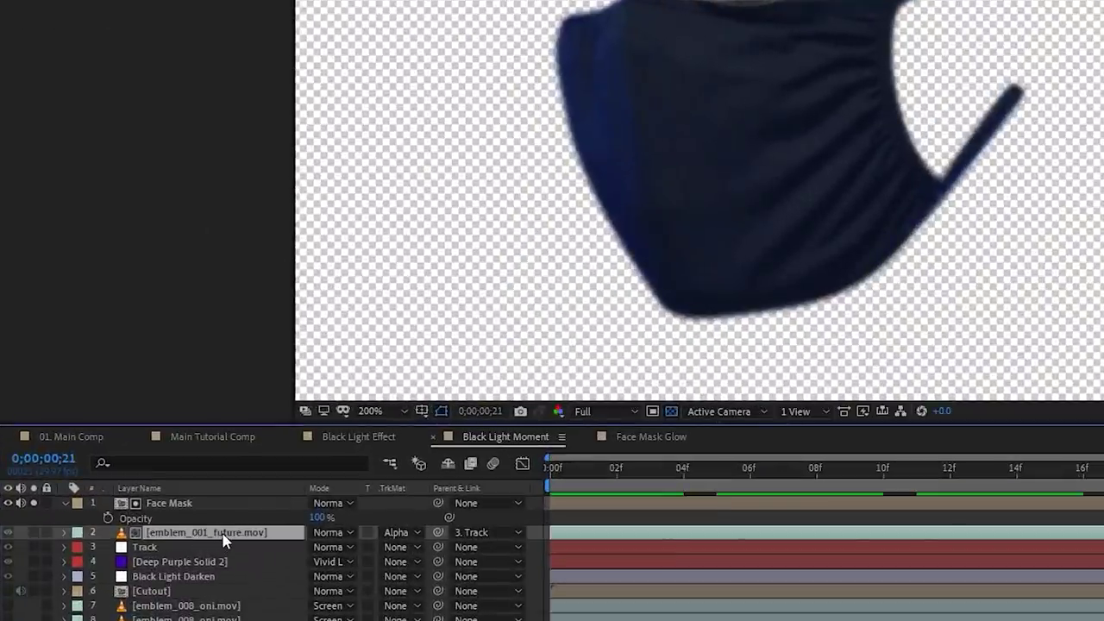
pyautogui.click(398, 533)
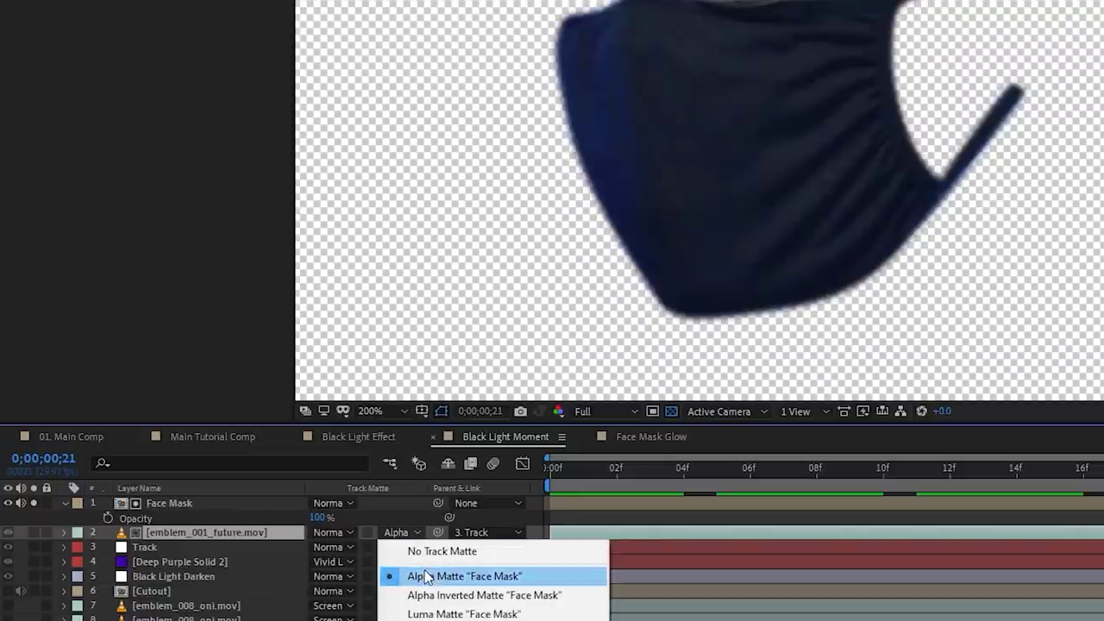
pyautogui.click(258, 539)
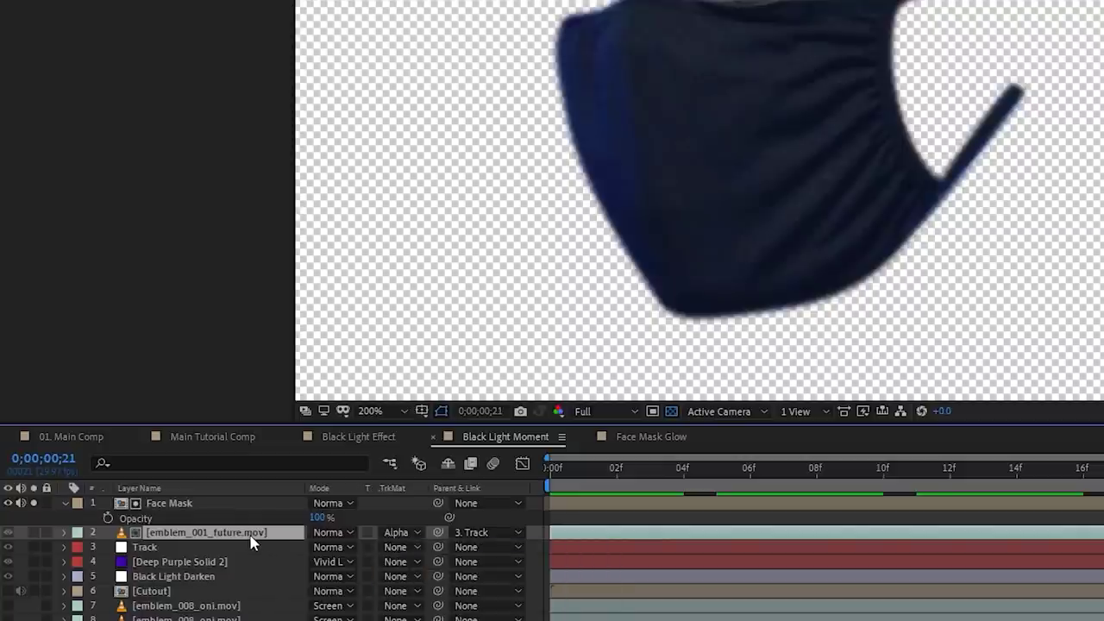
pyautogui.click(208, 506)
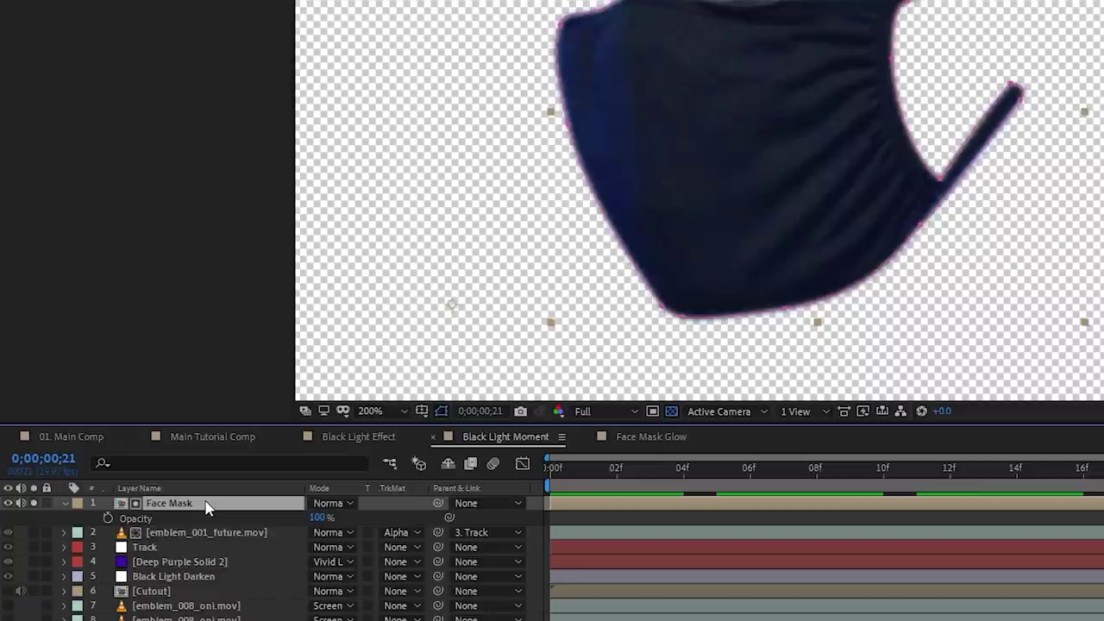
pyautogui.scroll(-4, 881, 35)
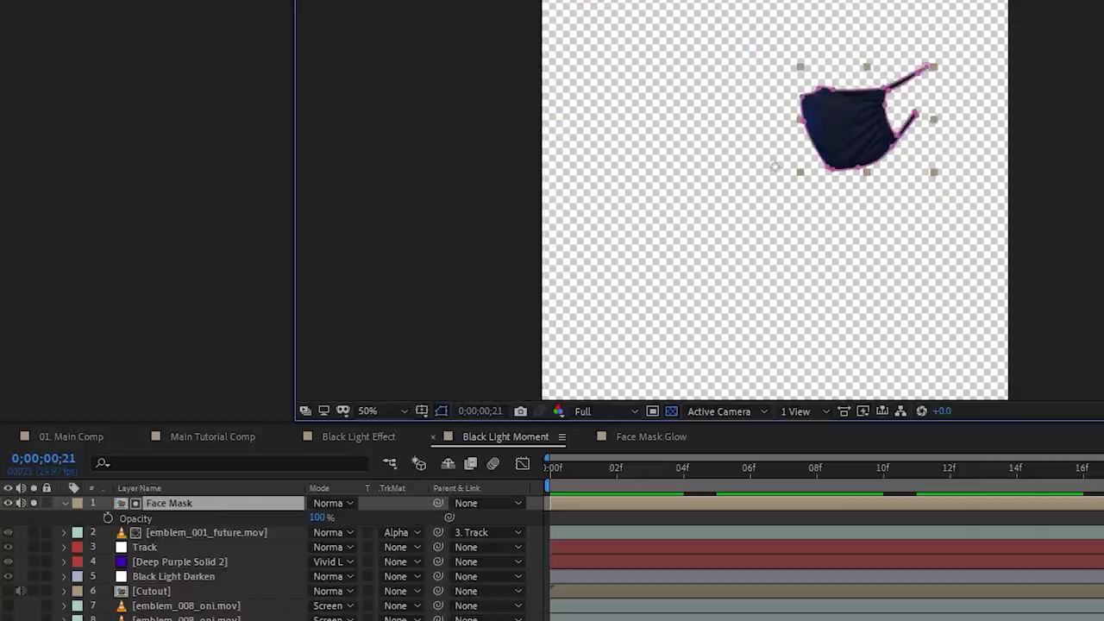
pyautogui.scroll(2, 883, 122)
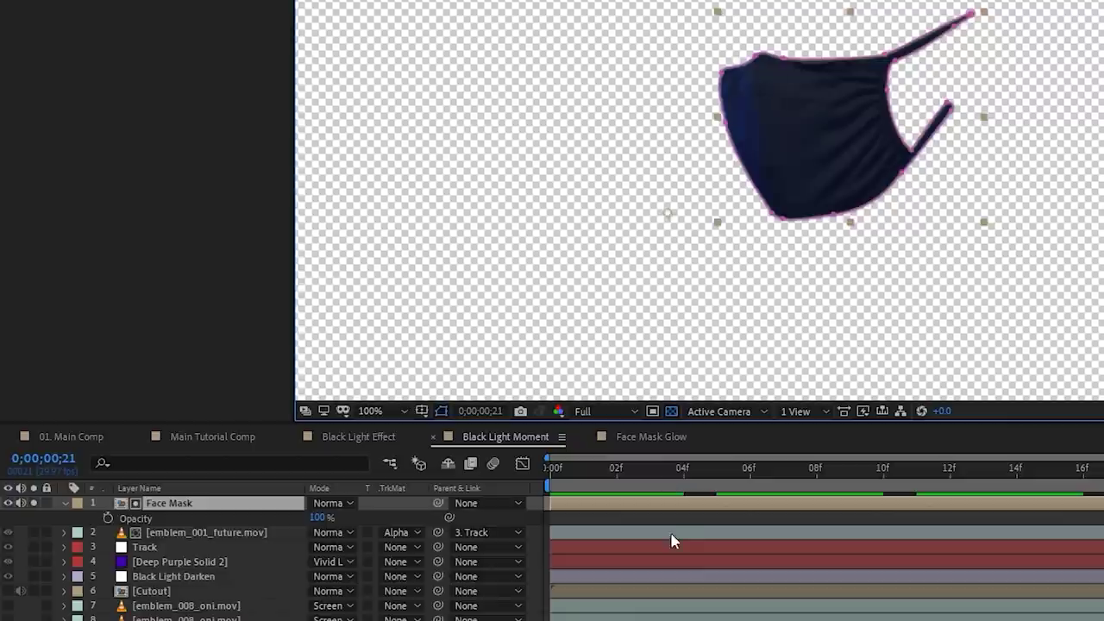
# Turn off solo on the Face Mask layer, hide it again and select the emblem_001_future.mov layer
pyautogui.click(21, 503)
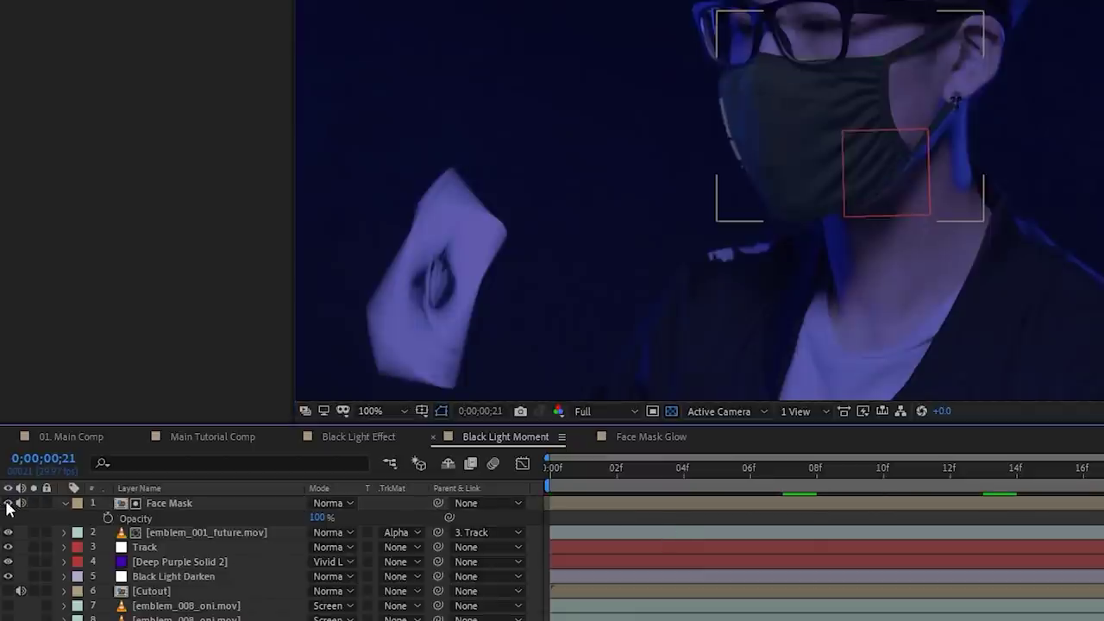
pyautogui.click(176, 530)
pyautogui.scroll(2, 875, 150)
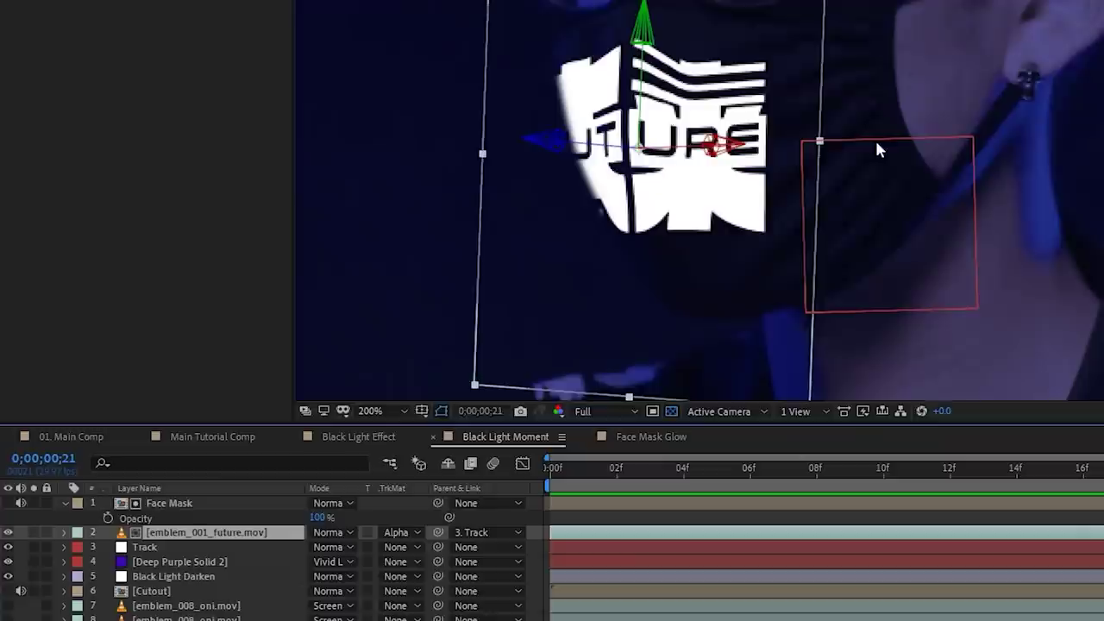
pyautogui.moveTo(686, 177); pyautogui.dragTo(771, 171)
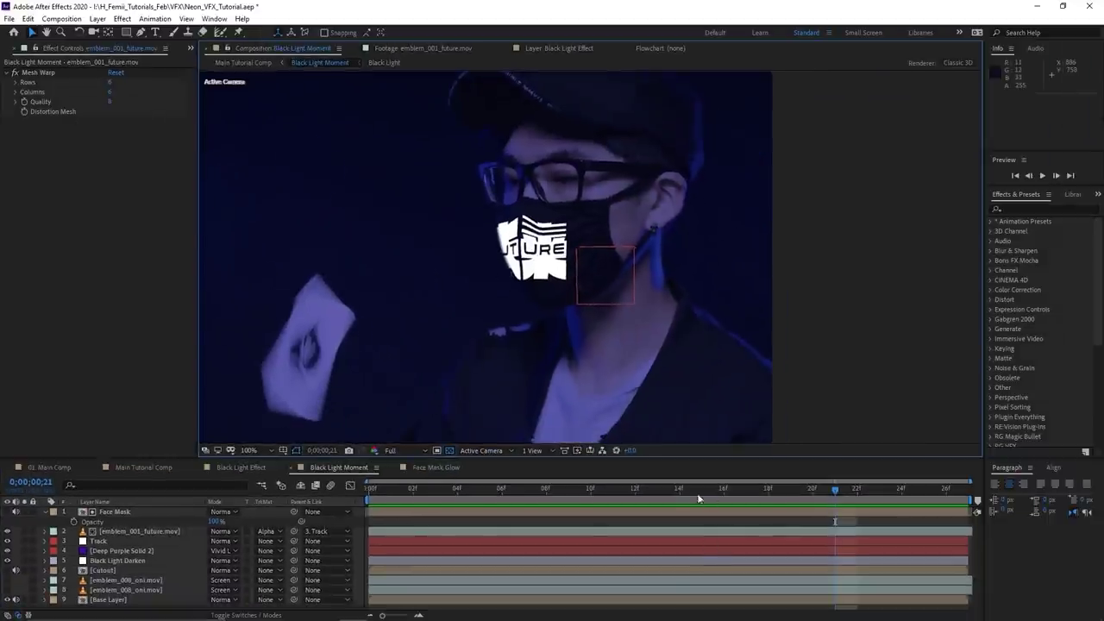
# Play the composition from the start and examine the emblem against the Face Mask outline around 0;00;00;11
pyautogui.moveTo(703, 490); pyautogui.dragTo(382, 488)
pyautogui.press('space')
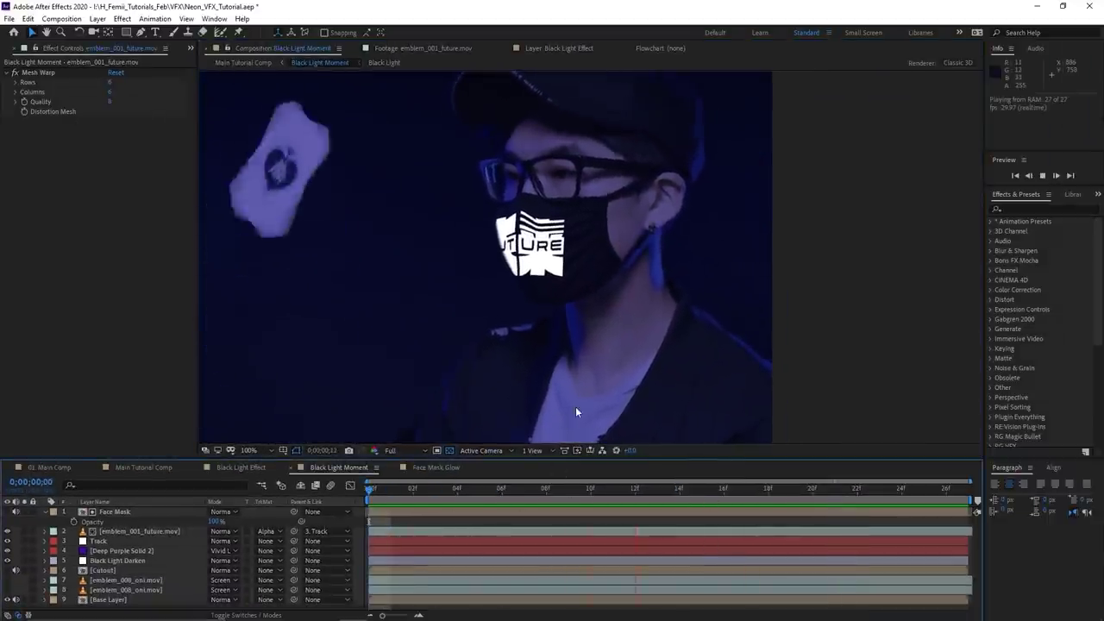
pyautogui.scroll(-2, 607, 342)
pyautogui.press('space')
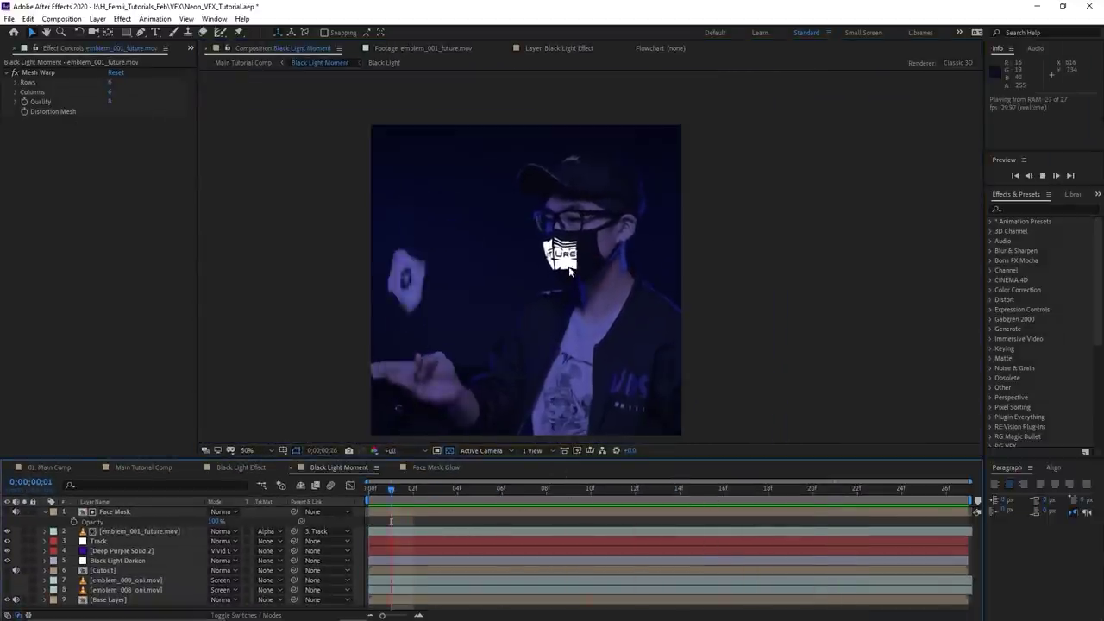
pyautogui.scroll(4, 579, 283)
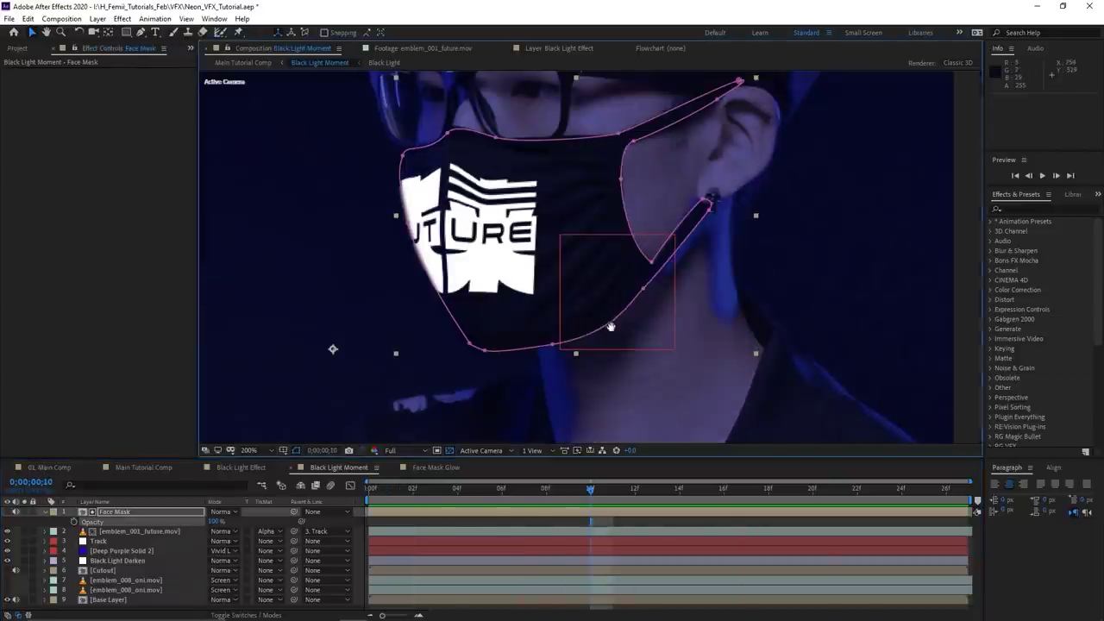
pyautogui.moveTo(581, 499); pyautogui.dragTo(602, 476)
pyautogui.click(794, 525)
pyautogui.click(615, 509)
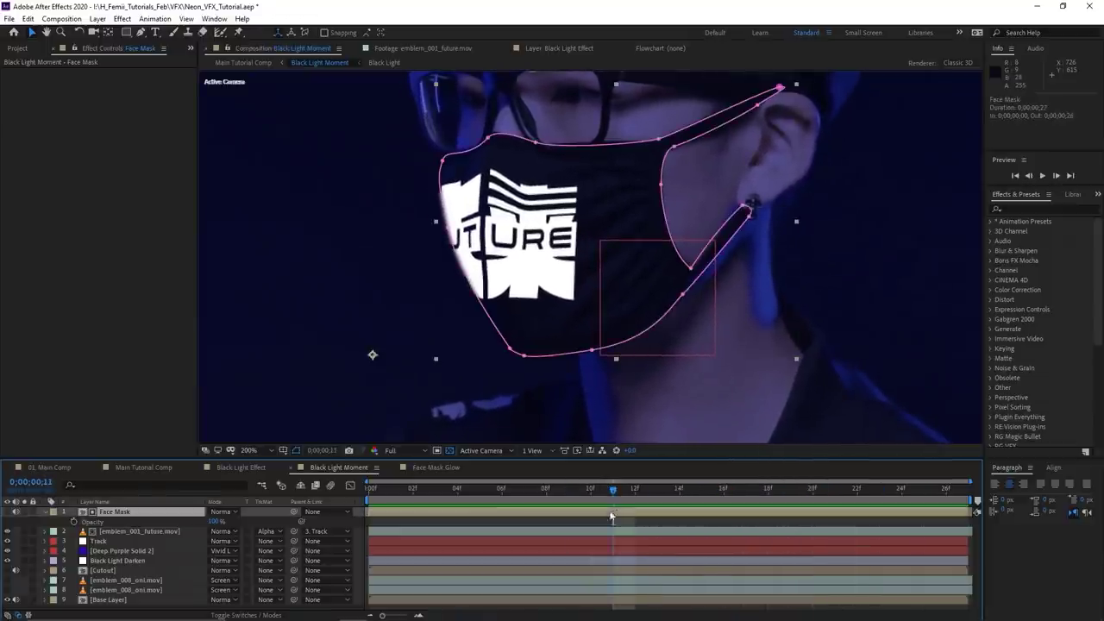
# Enable keyframing for the Distortion Mesh of the emblem_001_future.mov layer's Mesh Warp at 0;00;00;11
pyautogui.click(157, 530)
pyautogui.click(42, 72)
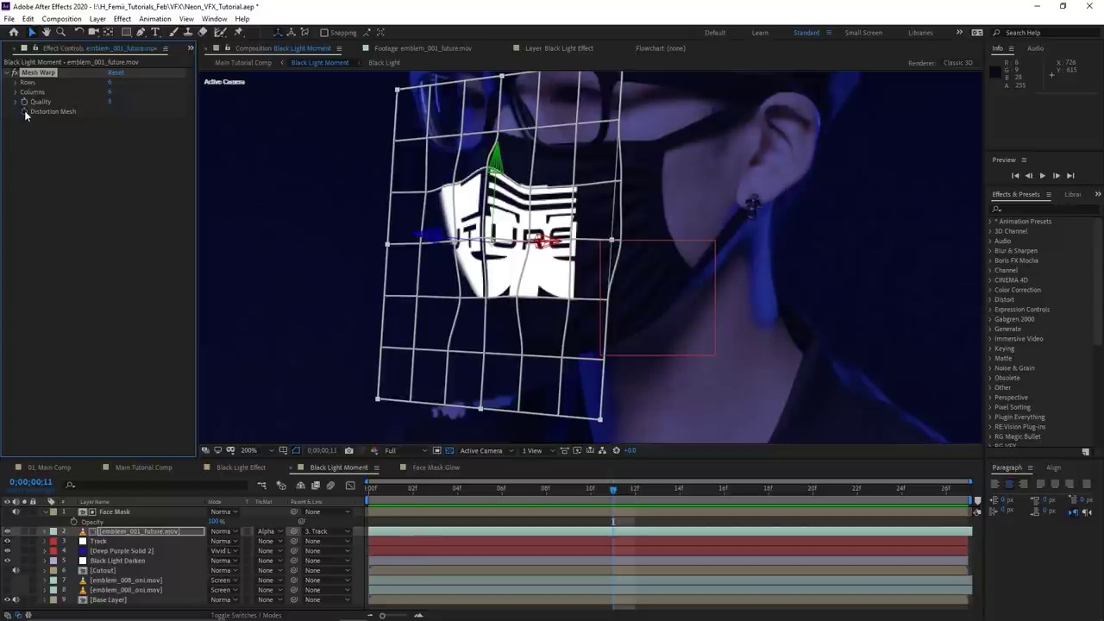
# Try to shift a mesh point at the emblem's lower edge at 0;00;00;22 and undo the change
pyautogui.moveTo(619, 499); pyautogui.dragTo(856, 501)
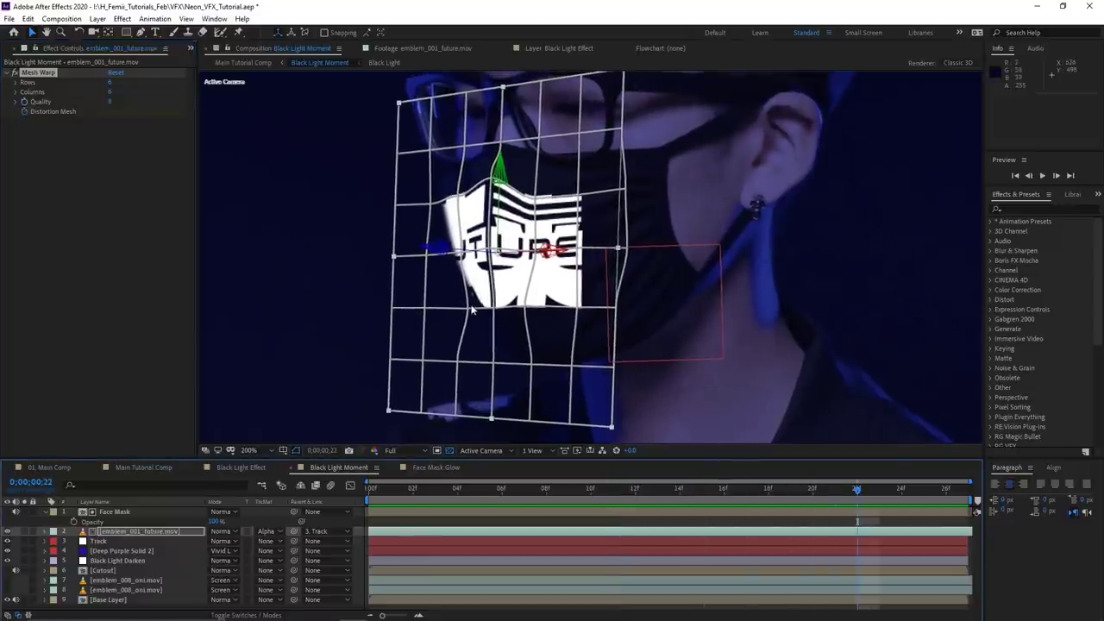
pyautogui.click(461, 309)
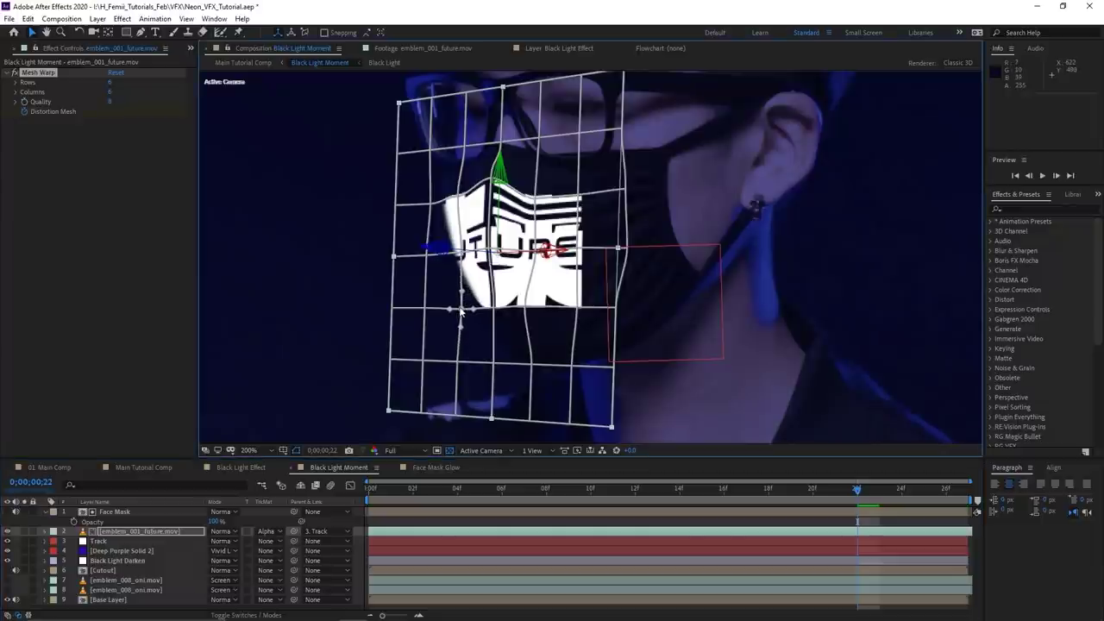
pyautogui.moveTo(494, 309); pyautogui.dragTo(491, 309)
pyautogui.hotkey('ctrl', 'z')
pyautogui.click(494, 313)
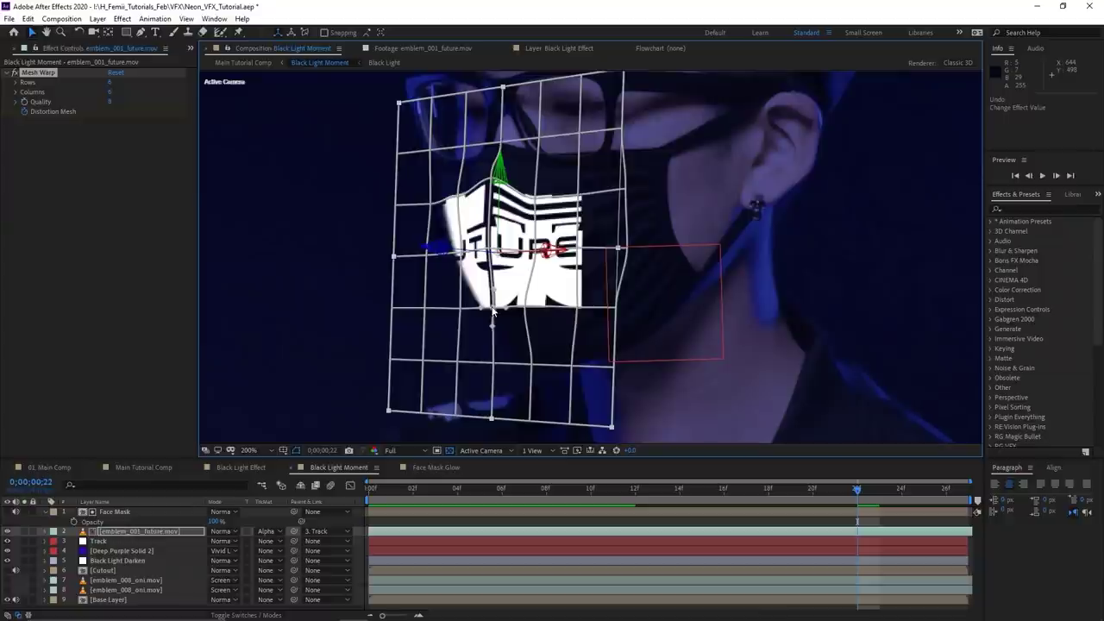
# Play through the composition and examine how the warped emblem sits on the face covering
pyautogui.click(828, 523)
pyautogui.moveTo(776, 490); pyautogui.dragTo(651, 497)
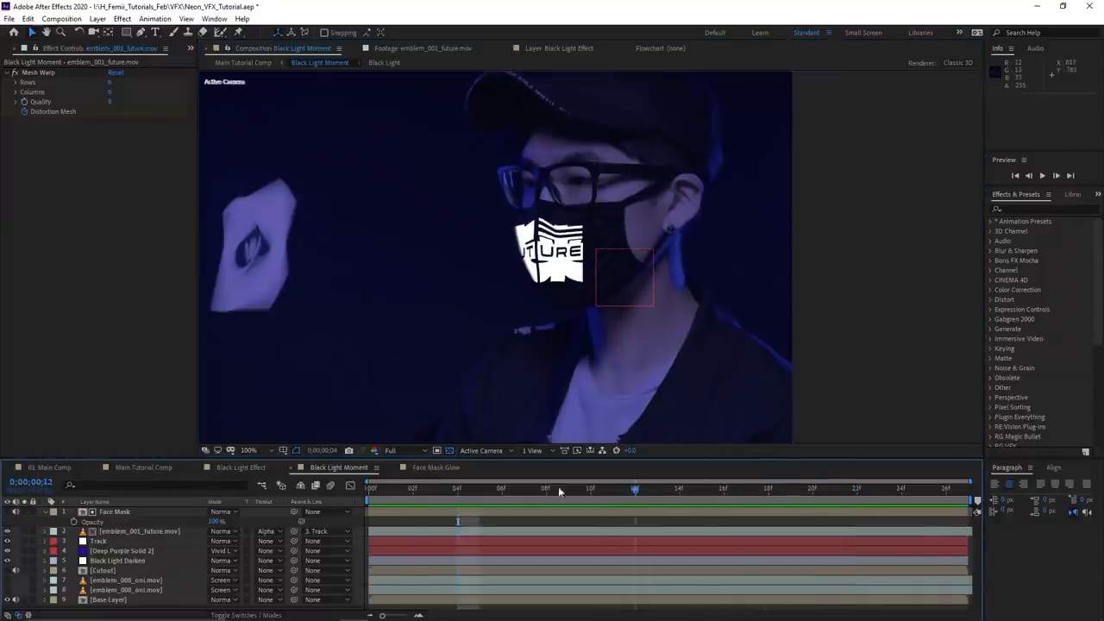
pyautogui.press('space')
pyautogui.scroll(-1, 602, 327)
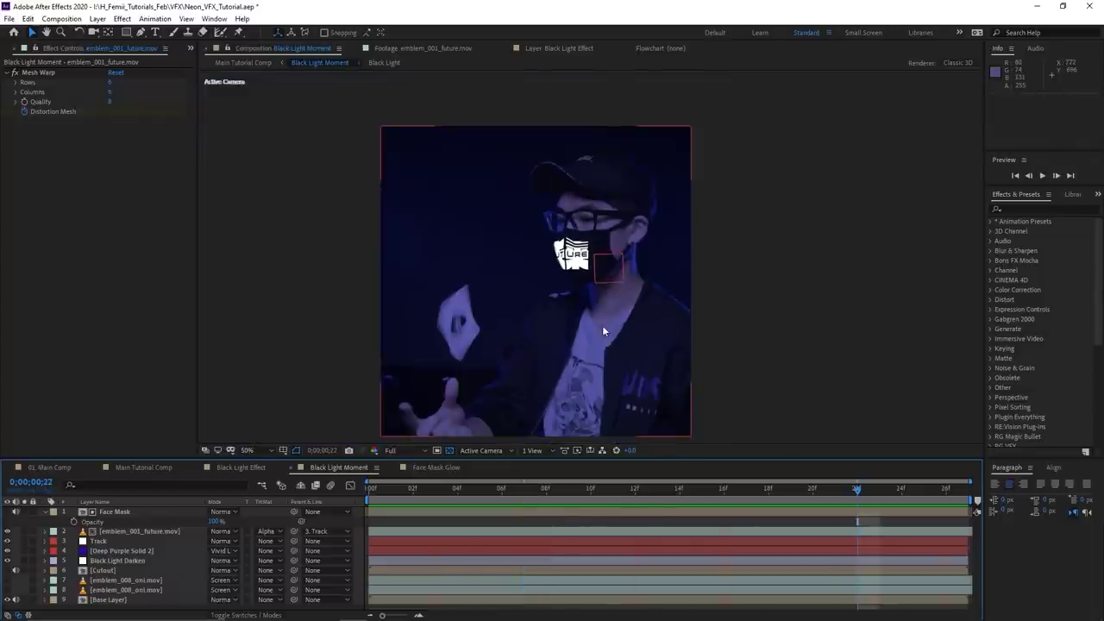
pyautogui.scroll(2, 612, 370)
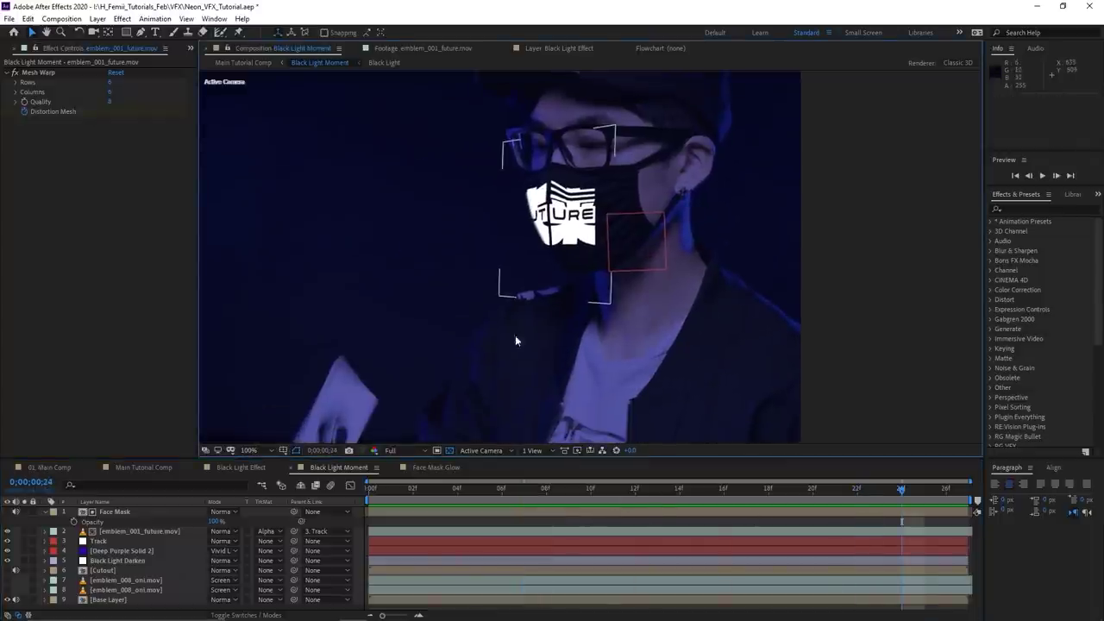
# Label the Face Mask and emblem_001_future.mov layers Purple and move both below the Black Light Darken layer
pyautogui.click(121, 511)
pyautogui.keyDown('ctrl'); pyautogui.click(195, 489); pyautogui.keyUp('ctrl')
pyautogui.click(77, 460)
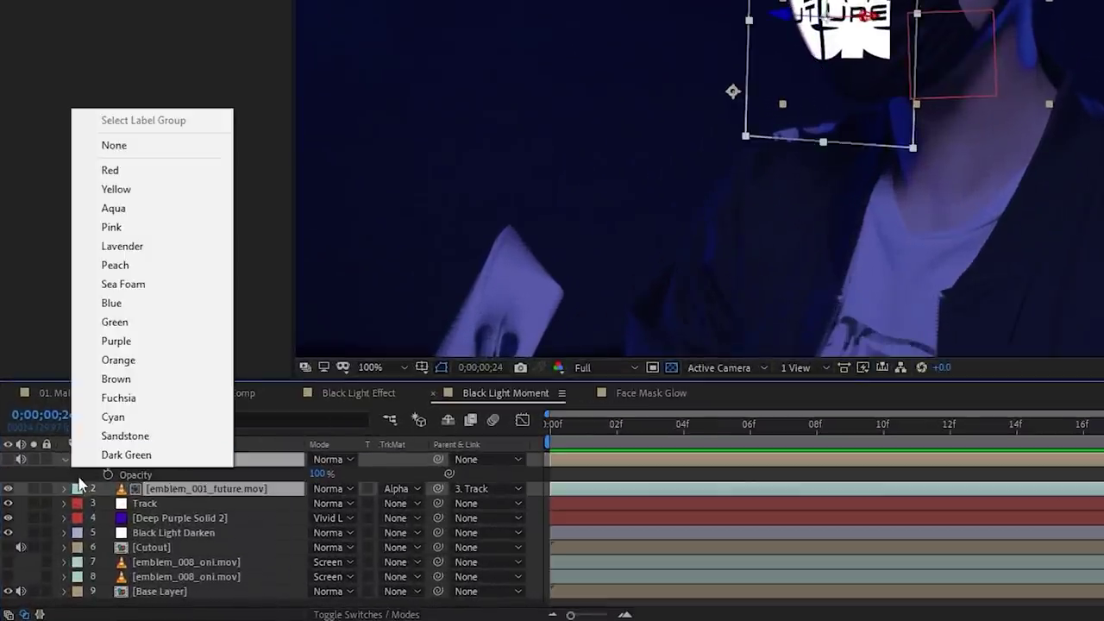
pyautogui.click(140, 342)
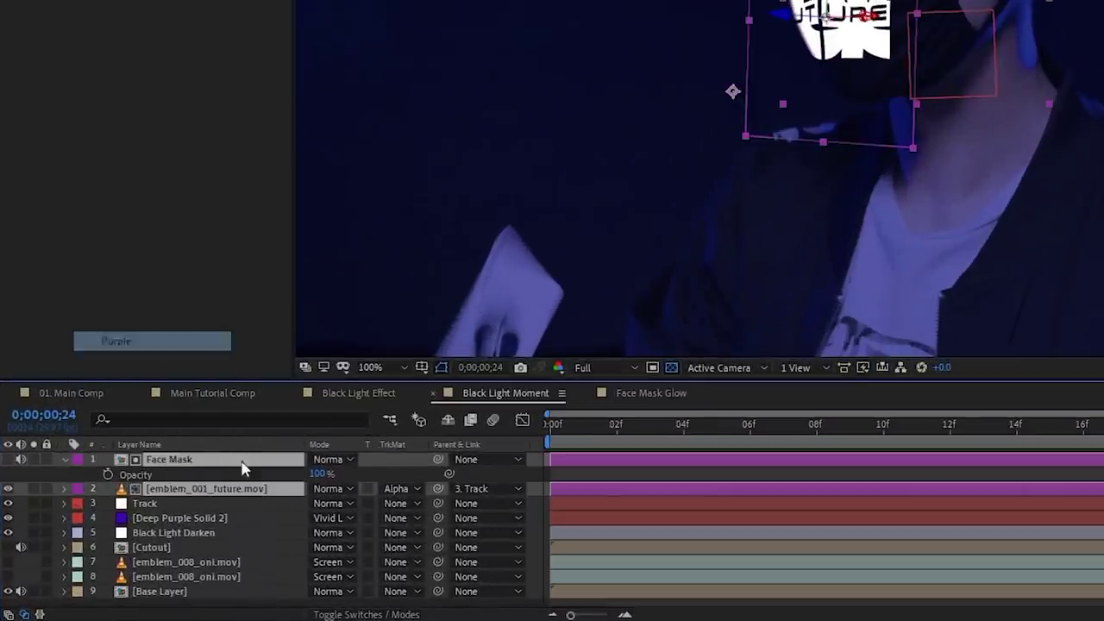
pyautogui.moveTo(187, 491); pyautogui.dragTo(196, 556)
# Set the label color of the Deep Purple Solid 2 and Black Light Darken layers to Purple
pyautogui.click(164, 488)
pyautogui.keyDown('shift'); pyautogui.click(168, 475); pyautogui.keyUp('shift')
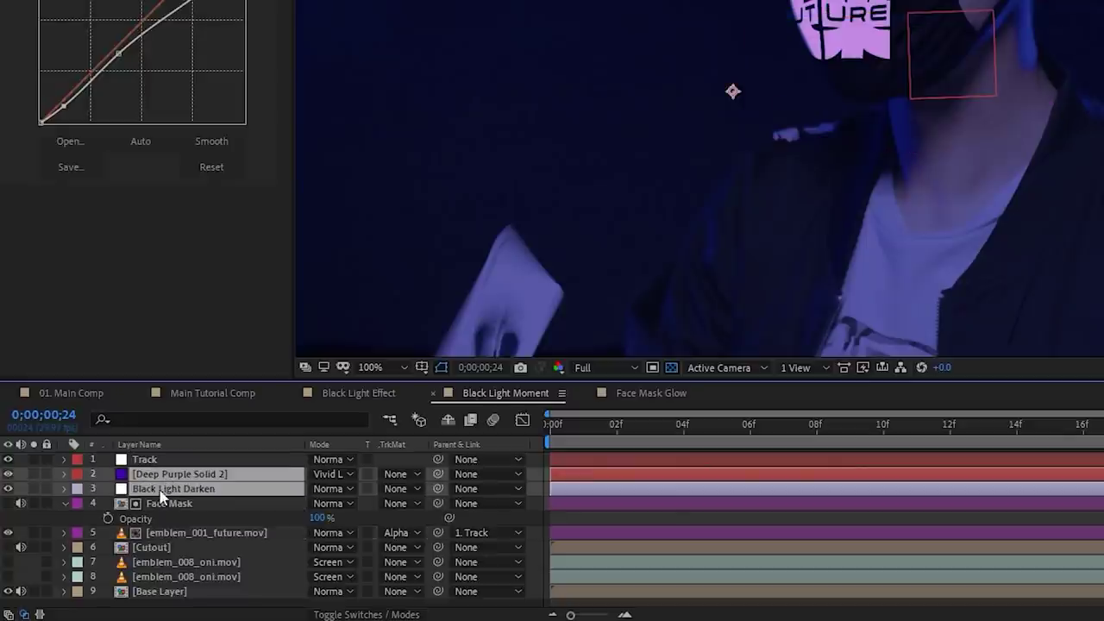
pyautogui.click(77, 476)
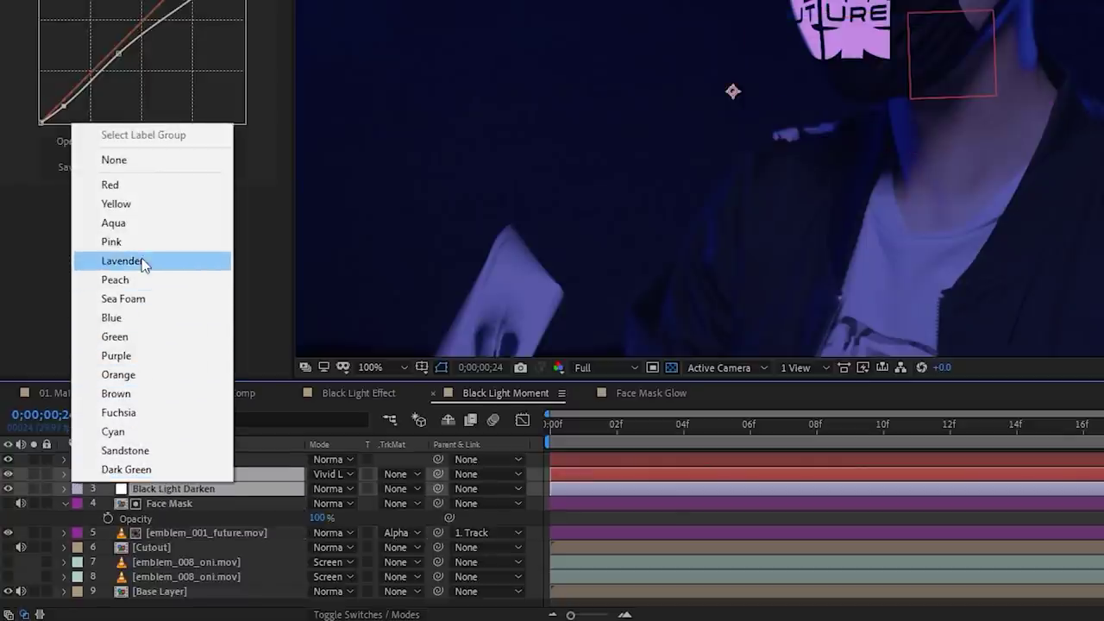
pyautogui.click(148, 355)
# Set the label color of the Face Mask and emblem_001_future.mov layers to Cyan
pyautogui.click(164, 502)
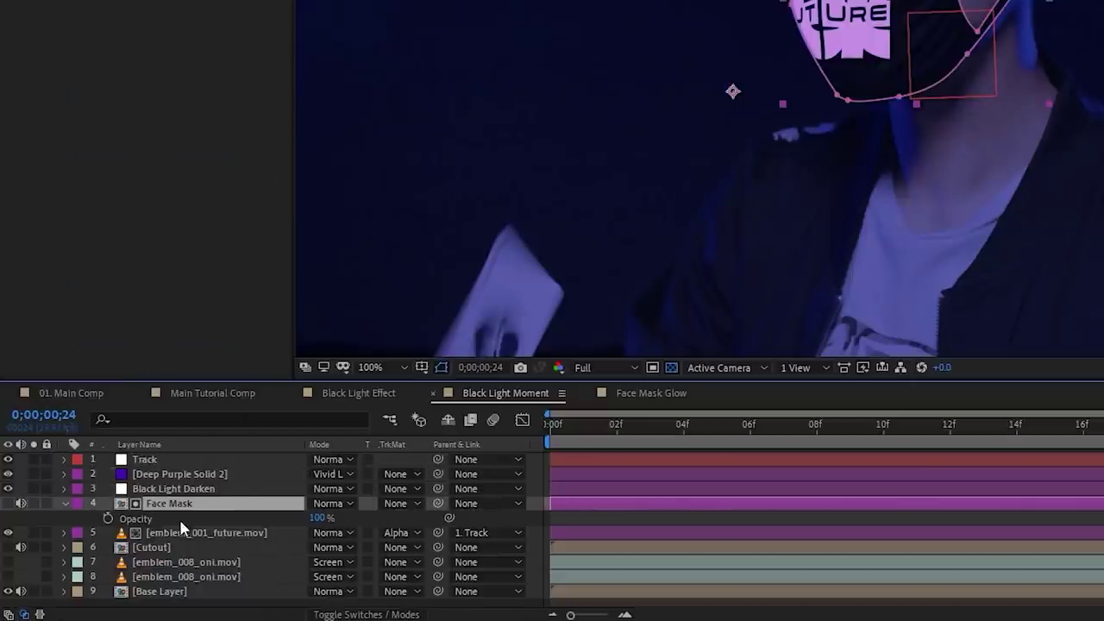
pyautogui.keyDown('ctrl'); pyautogui.click(183, 528); pyautogui.keyUp('ctrl')
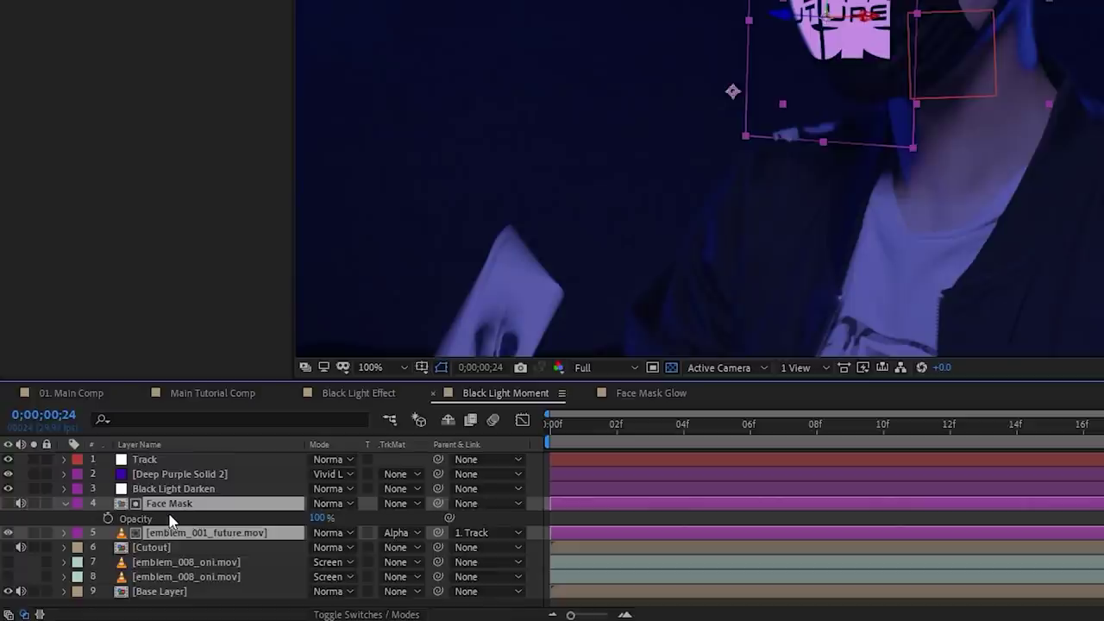
pyautogui.click(77, 508)
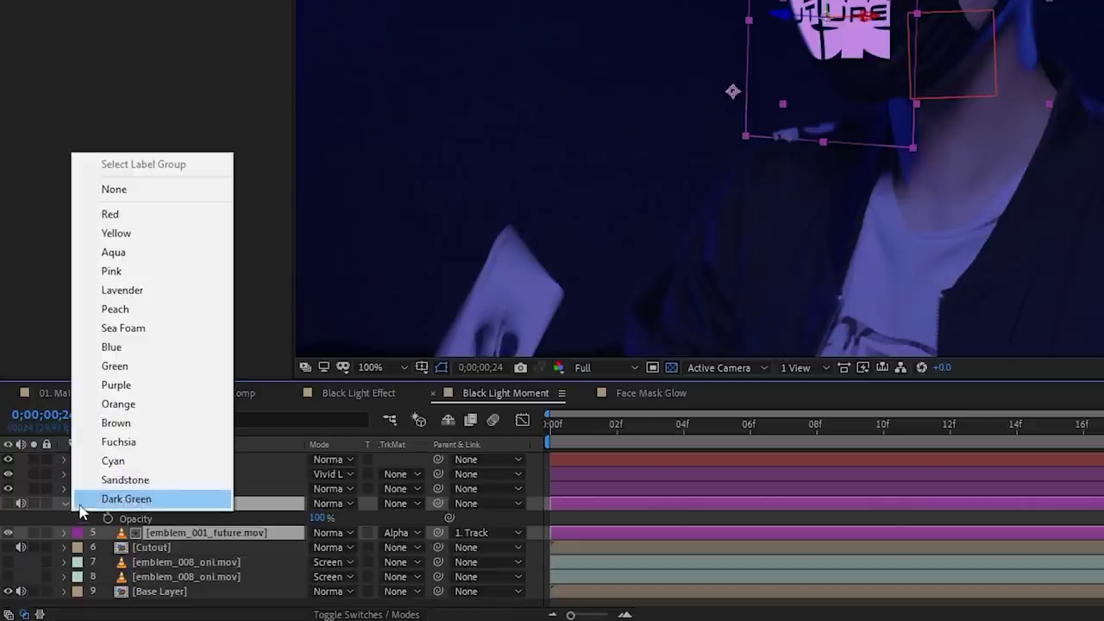
pyautogui.click(111, 458)
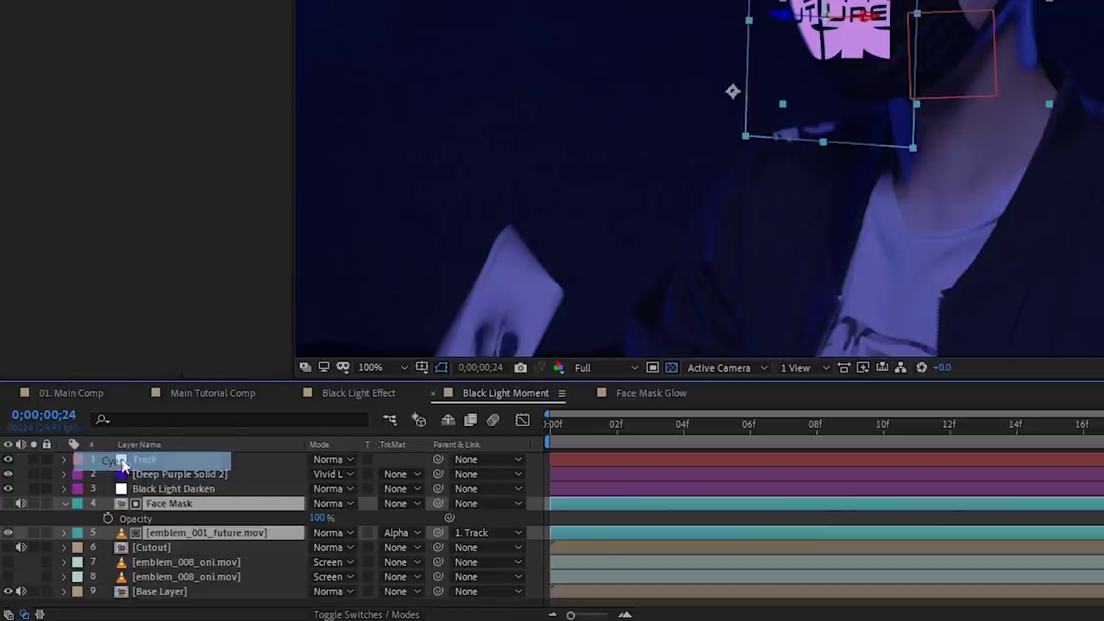
# Set the blending mode of the emblem_001_future.mov layer to Classic Color Dodge
pyautogui.click(591, 525)
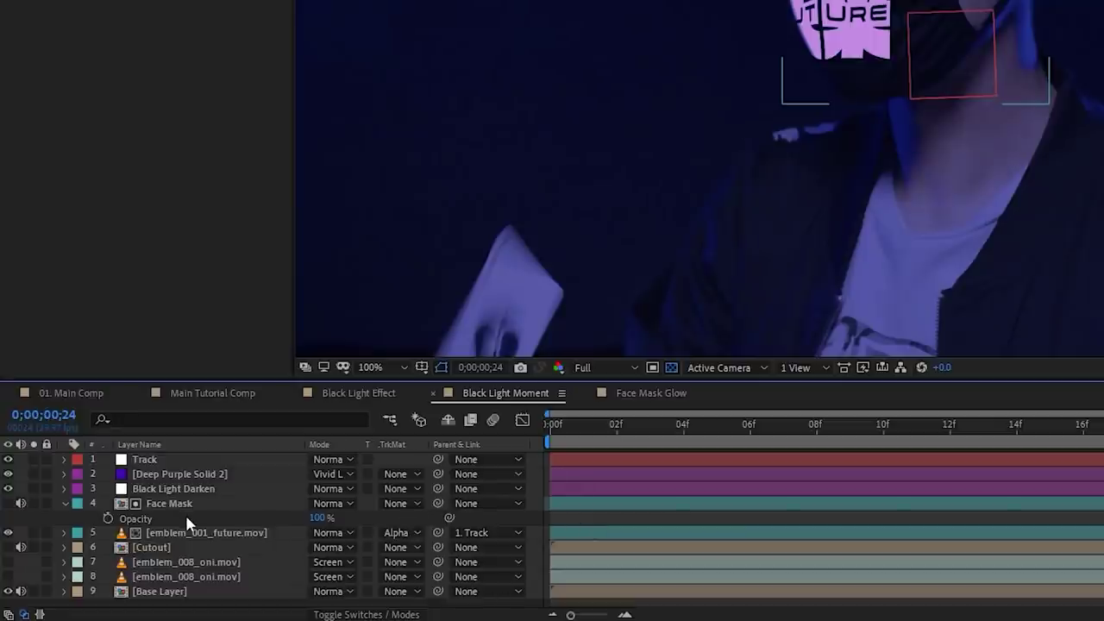
pyautogui.click(209, 536)
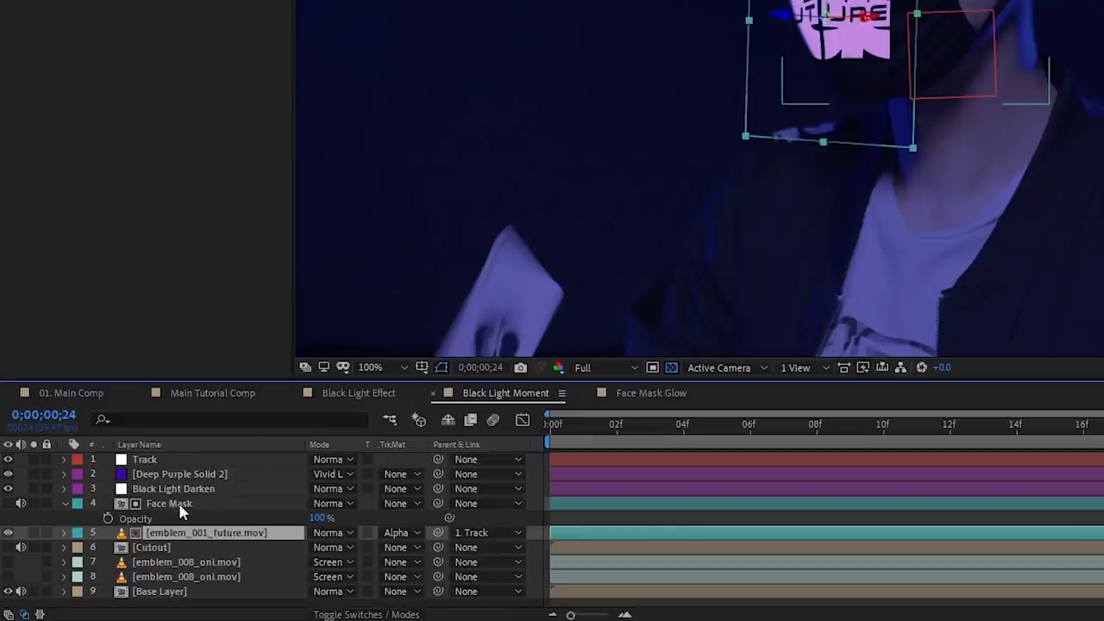
pyautogui.click(330, 533)
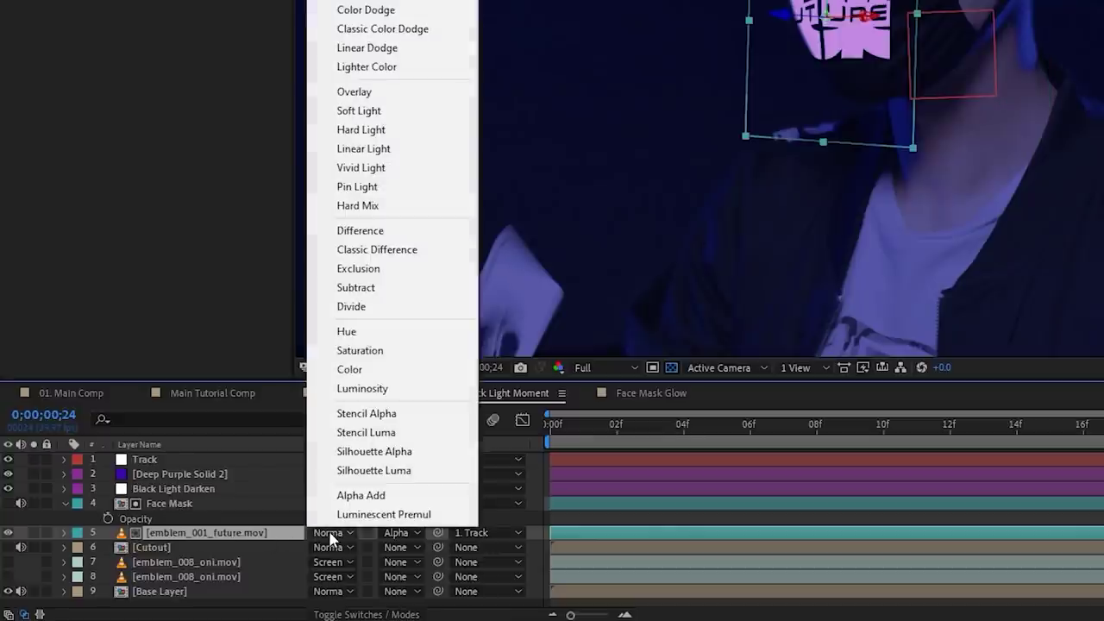
pyautogui.click(409, 31)
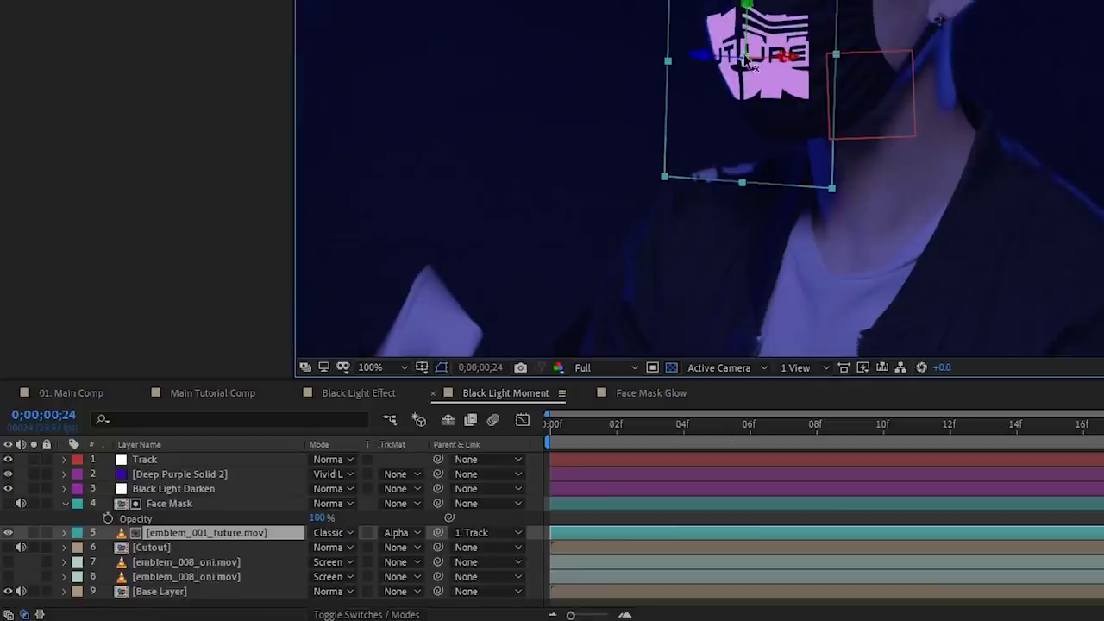
# Try 50% opacity on the emblem_001_future.mov layer, then settle on 60%
pyautogui.scroll(1, 732, 61)
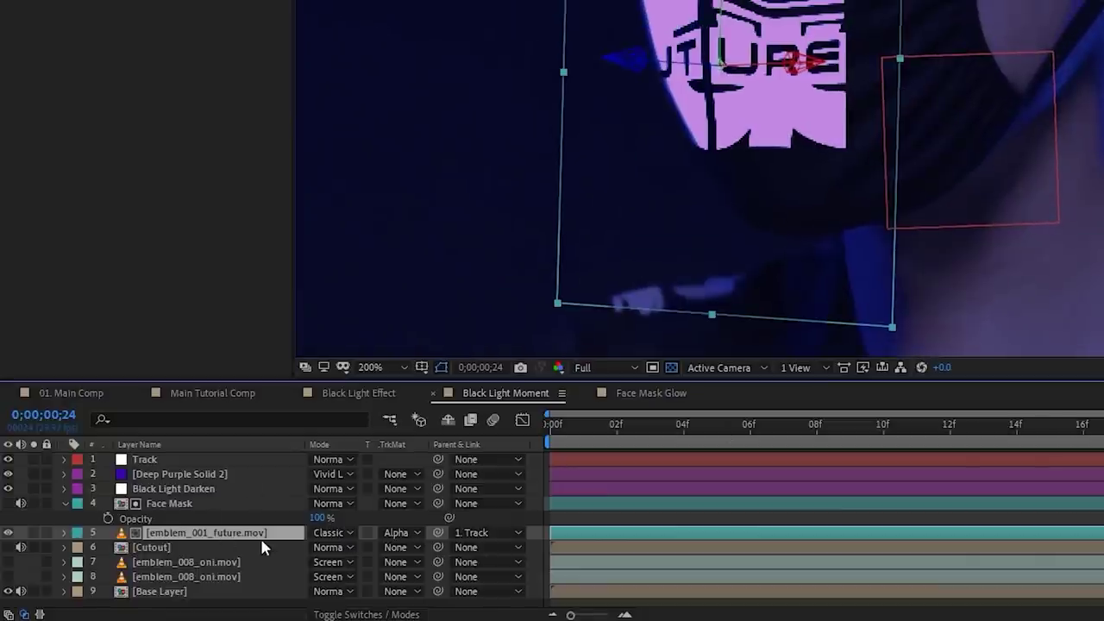
pyautogui.press('t')
pyautogui.click(319, 547)
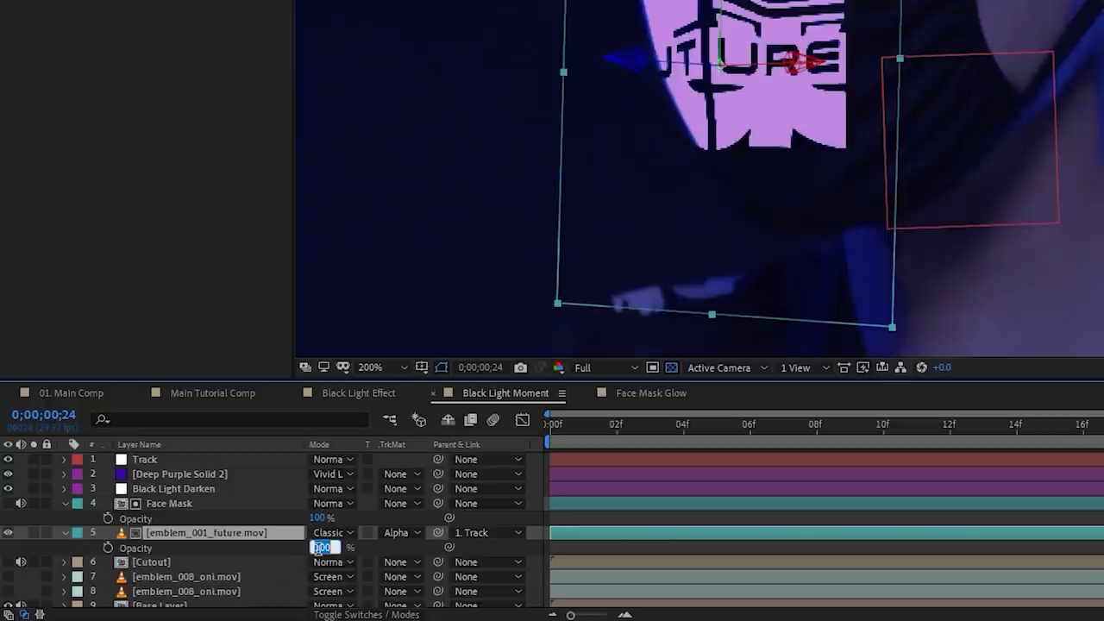
pyautogui.write('50')
pyautogui.press('Return')
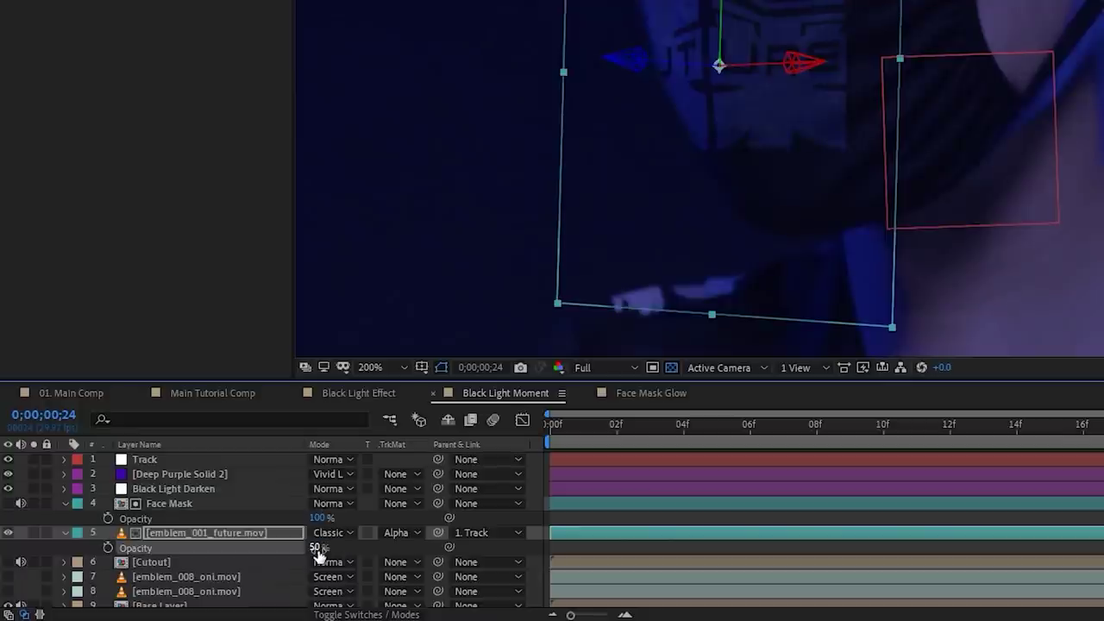
pyautogui.click(319, 547)
pyautogui.write('60')
pyautogui.press('Return')
pyautogui.scroll(2, 775, 76)
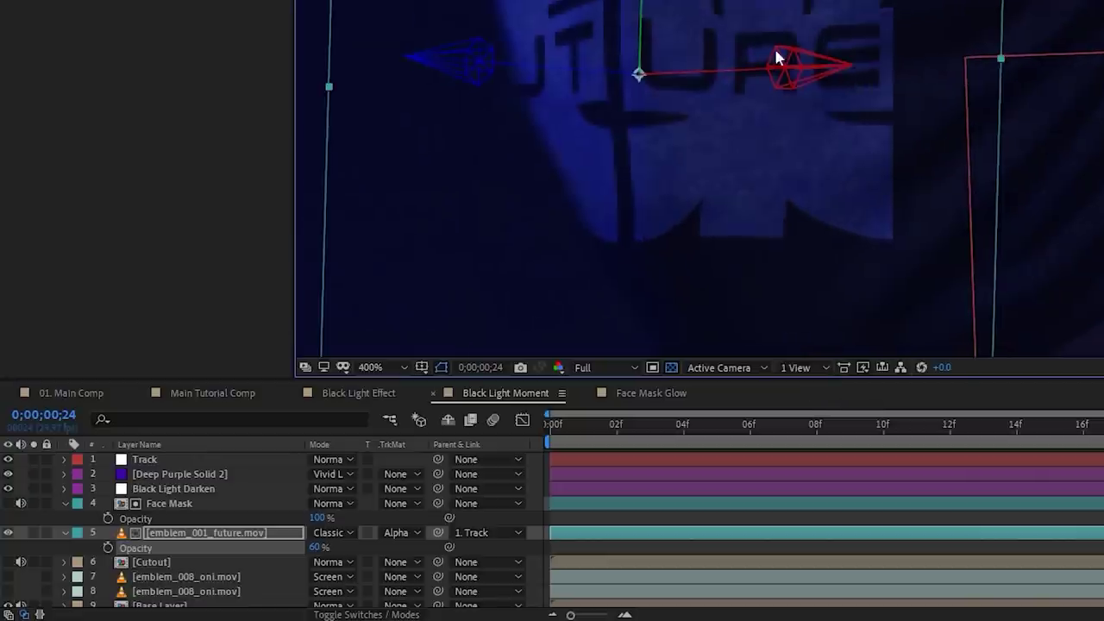
pyautogui.scroll(-2, 781, 90)
# Duplicate the Face Mask and emblem_001_future.mov layers together and set the label color of the copies to Orange
pyautogui.click(168, 503)
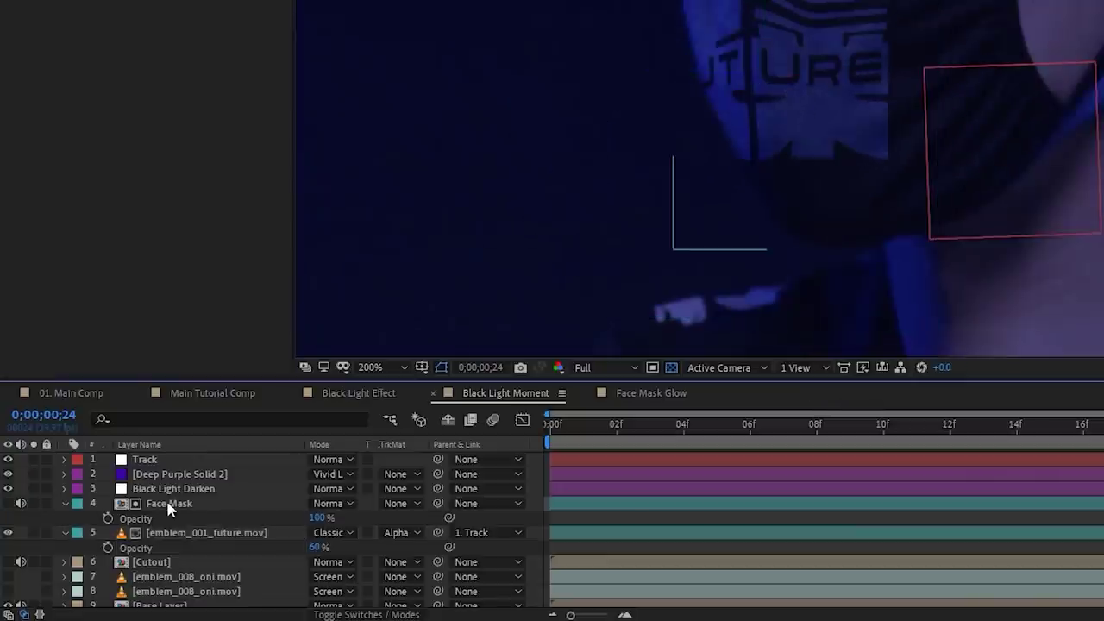
pyautogui.click(197, 532)
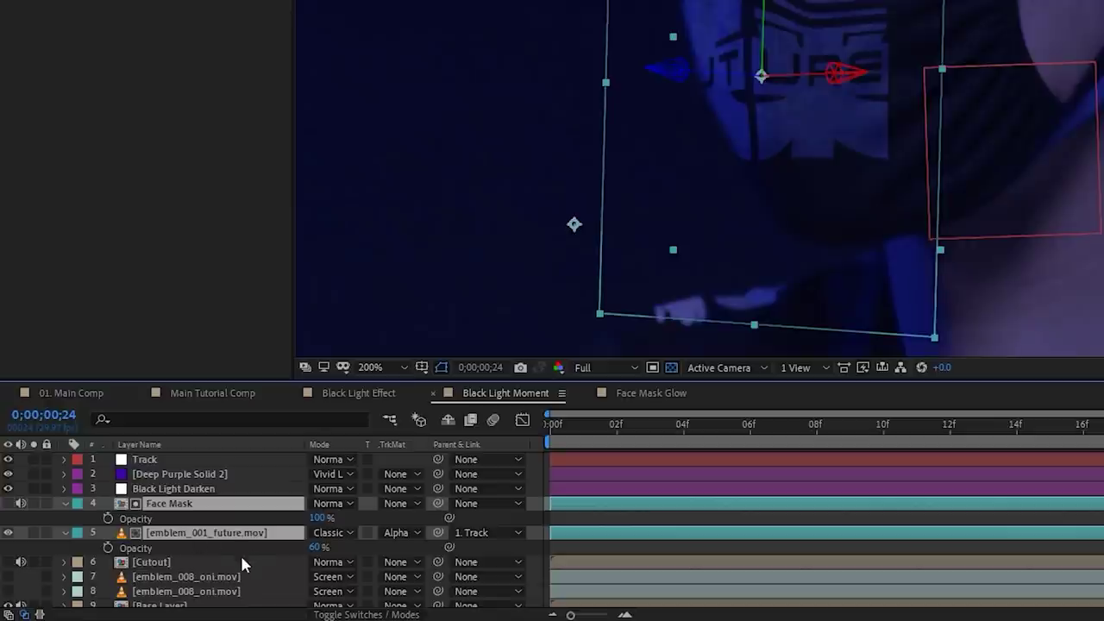
pyautogui.hotkey('ctrl', 'd')
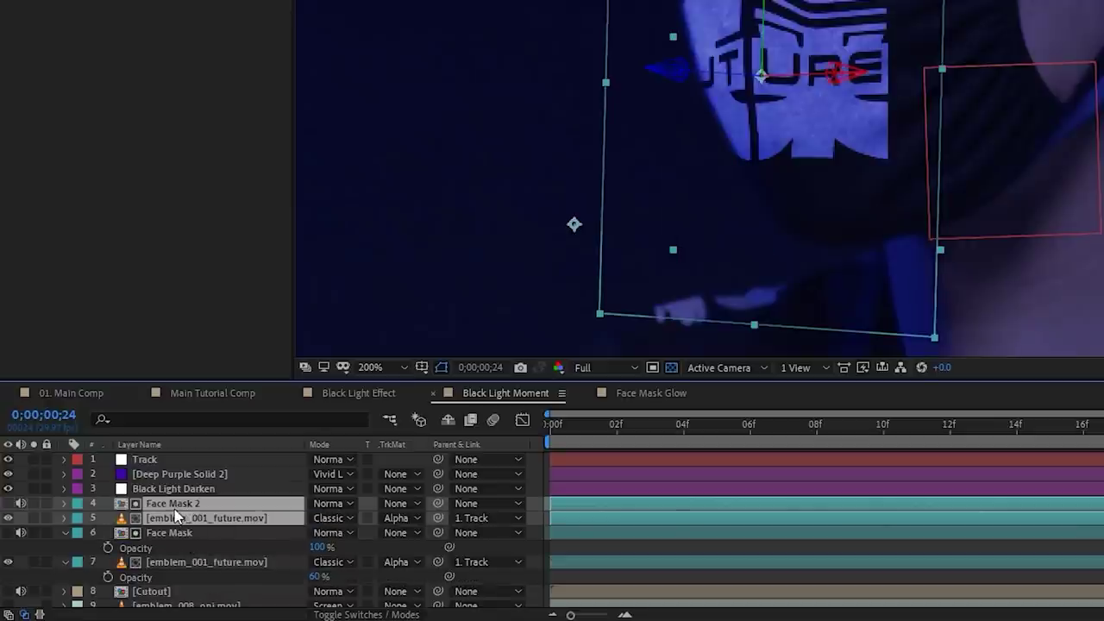
pyautogui.click(74, 514)
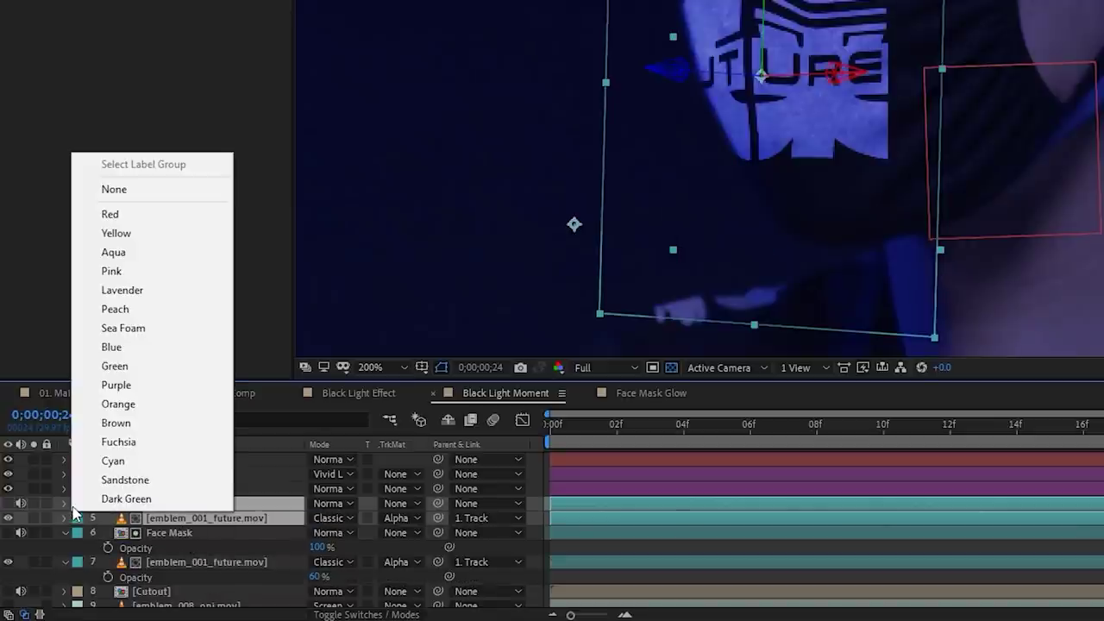
pyautogui.click(112, 399)
# Move the Orange-labelled Face Mask 2 and emblem copies above the Deep Purple Solid 2 layer
pyautogui.moveTo(178, 502); pyautogui.dragTo(198, 472)
pyautogui.click(200, 506)
pyautogui.keyDown('shift'); pyautogui.click(200, 516); pyautogui.keyUp('shift')
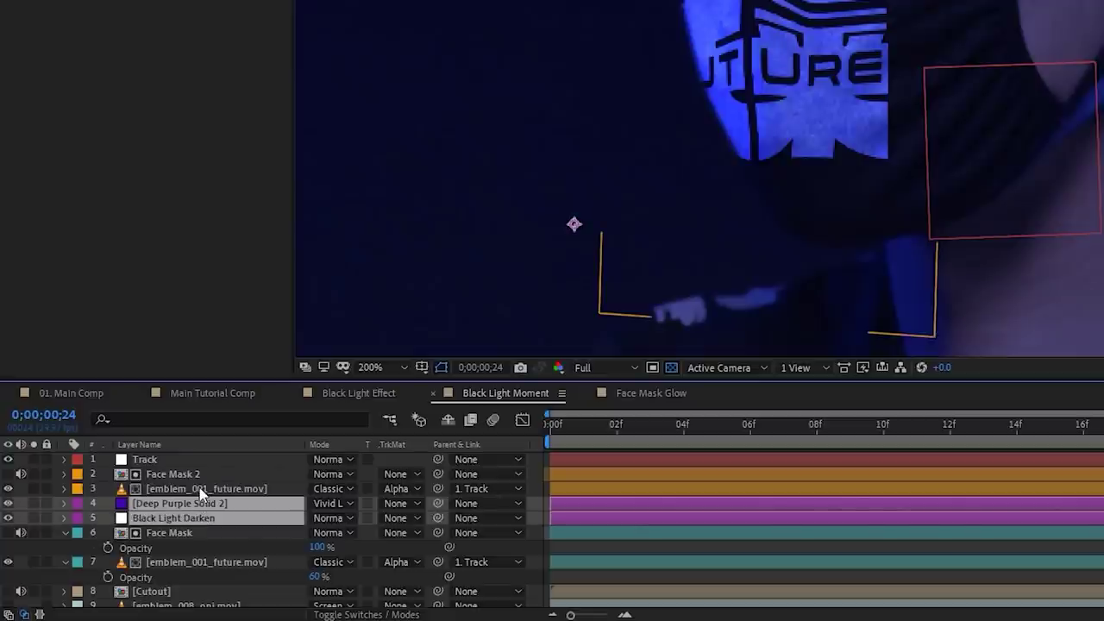
# Set the blending mode of the Orange-labelled emblem_001_future.mov layer to Screen
pyautogui.click(199, 490)
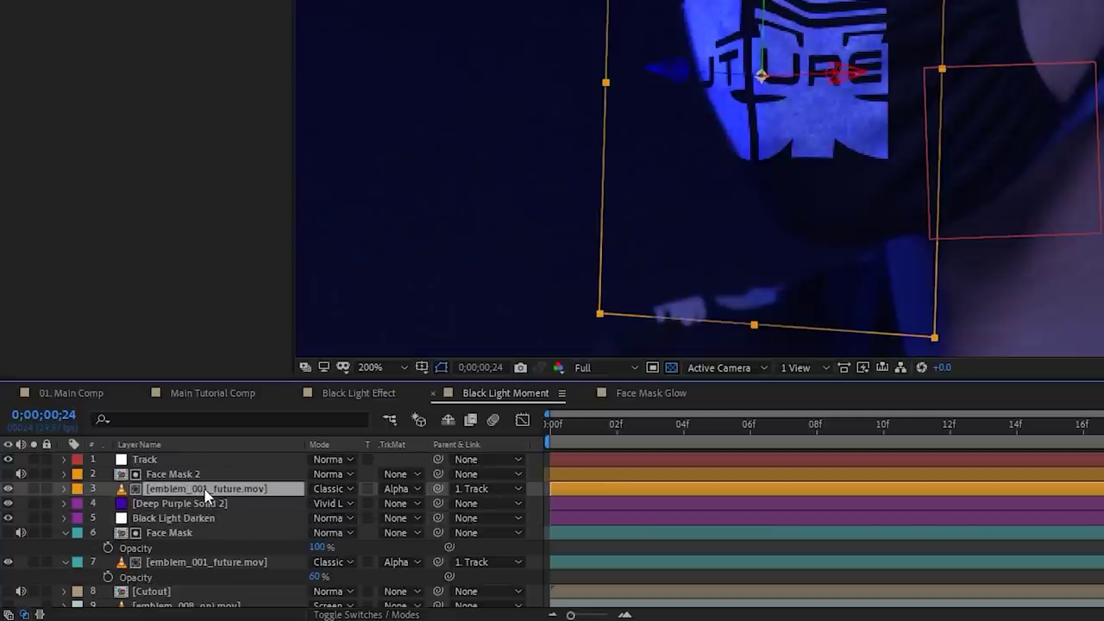
pyautogui.click(333, 488)
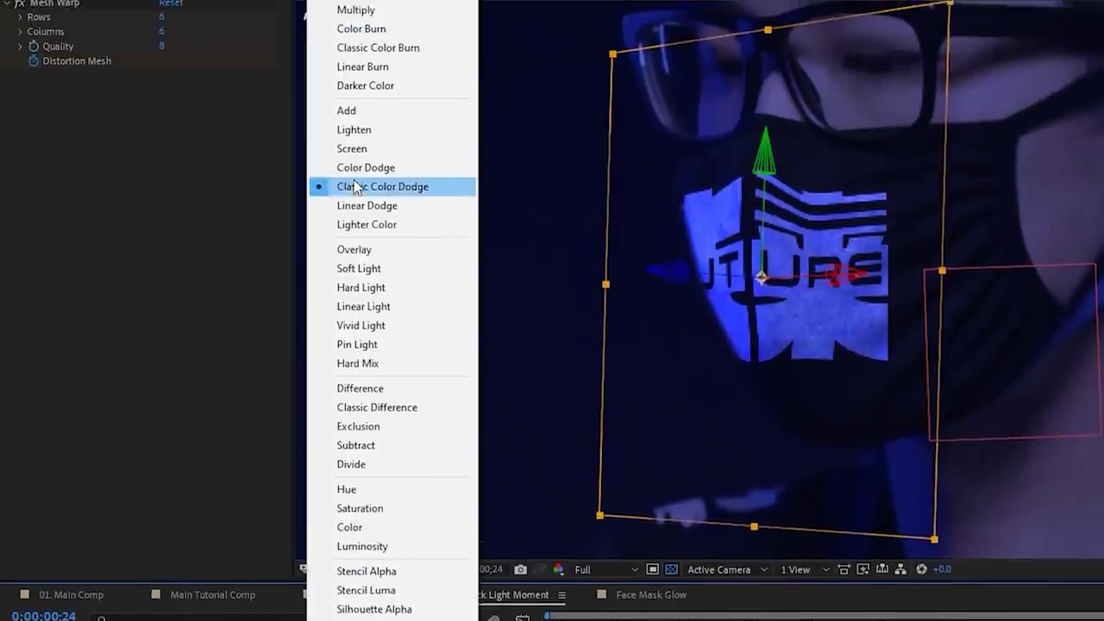
pyautogui.click(369, 157)
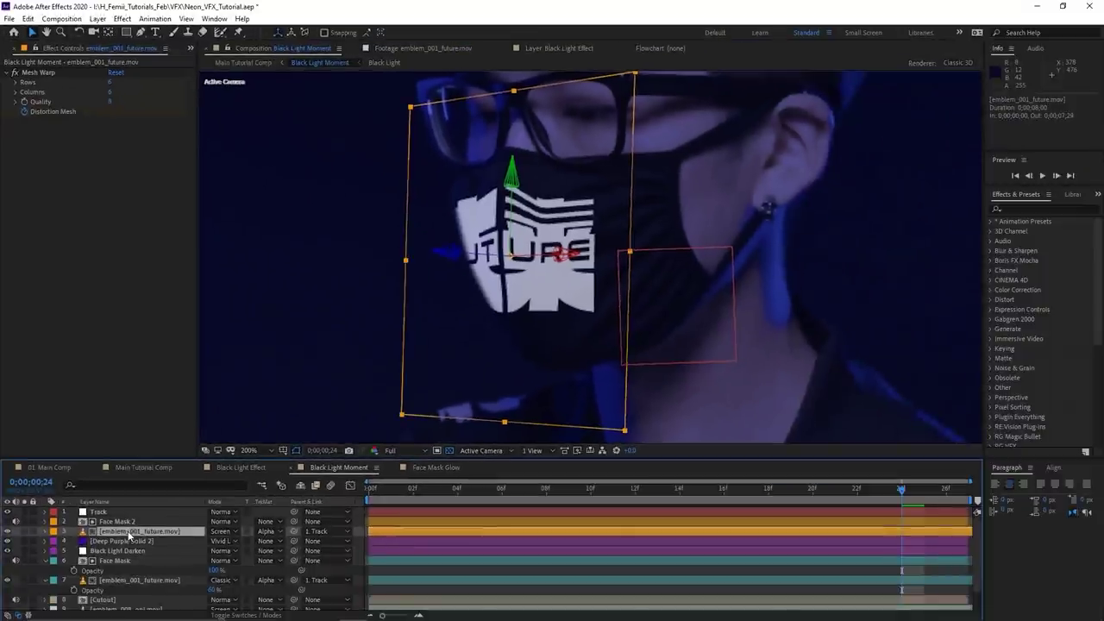
# Apply Glow to the Orange-labelled emblem layer and duplicate it, with radius 48 on the duplicate and intensity 0.6 on both
pyautogui.hotkey('ctrl', 'space')
pyautogui.write('glow')
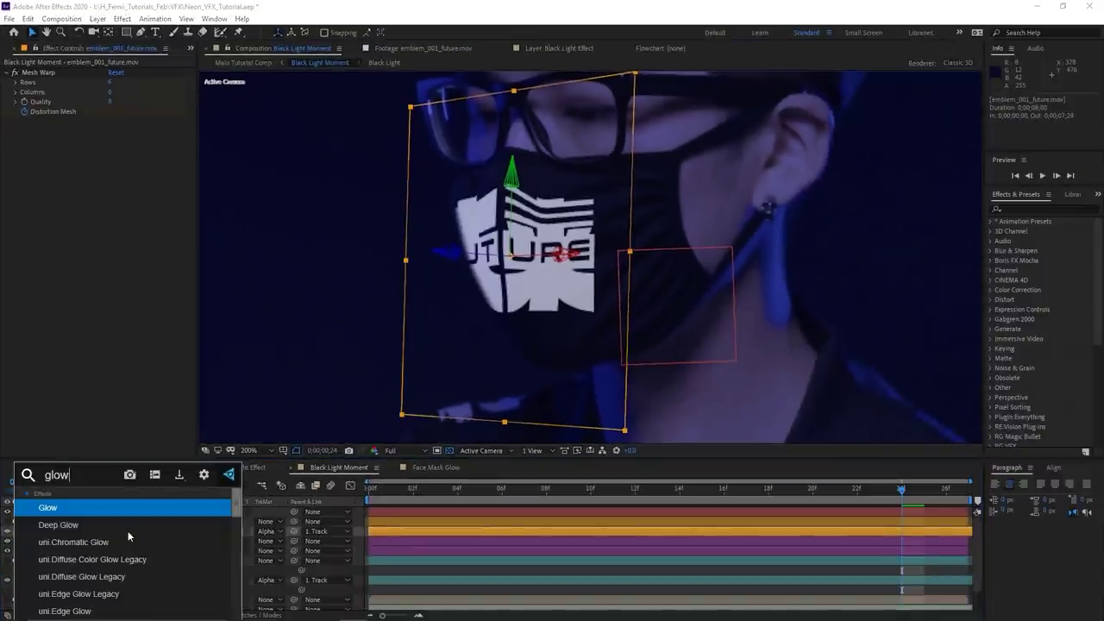
pyautogui.click(126, 509)
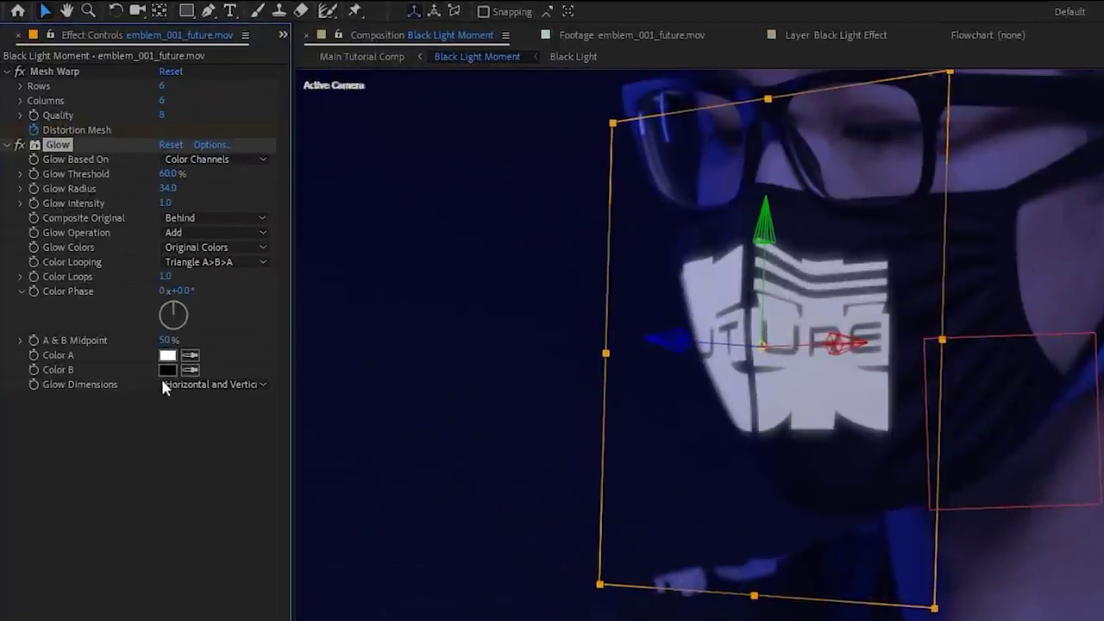
pyautogui.hotkey('ctrl', 'd')
pyautogui.moveTo(174, 443); pyautogui.dragTo(120, 446)
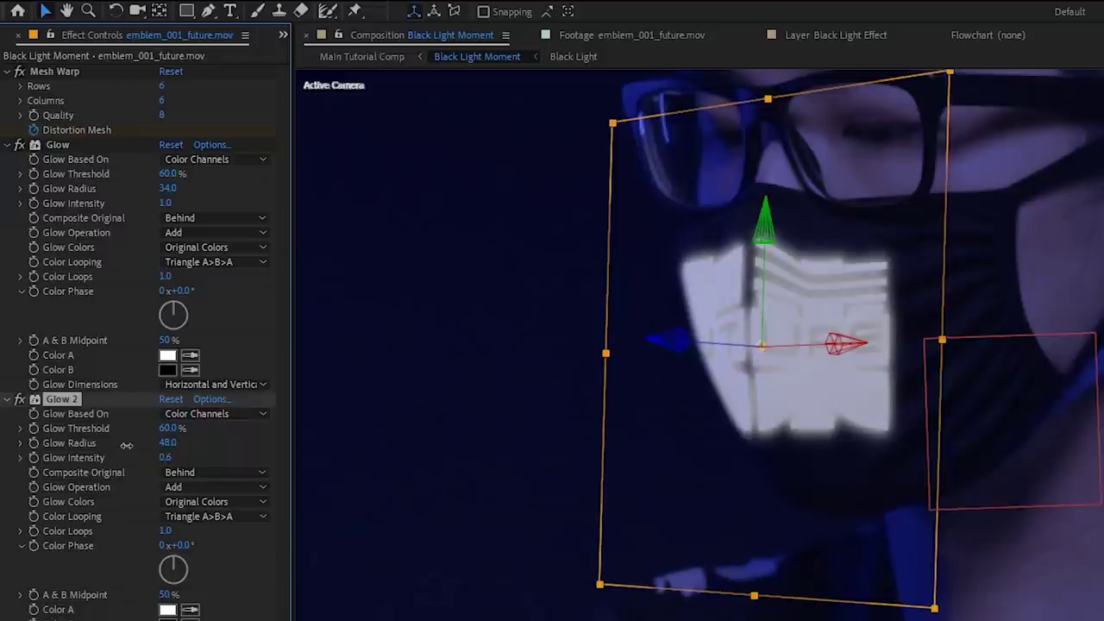
pyautogui.moveTo(166, 202); pyautogui.dragTo(122, 202)
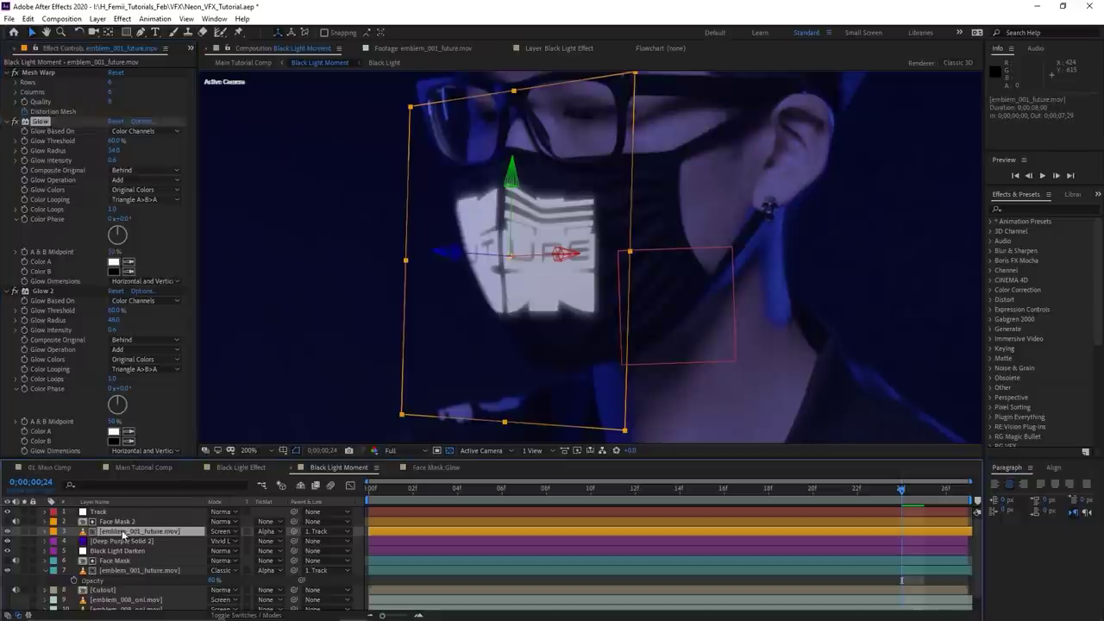
# Lower the opacity of the Orange-labelled emblem_001_future.mov layer and check its look on the face covering
pyautogui.click(129, 533)
pyautogui.press('t')
pyautogui.moveTo(215, 542); pyautogui.dragTo(188, 535)
pyautogui.scroll(-1, 516, 267)
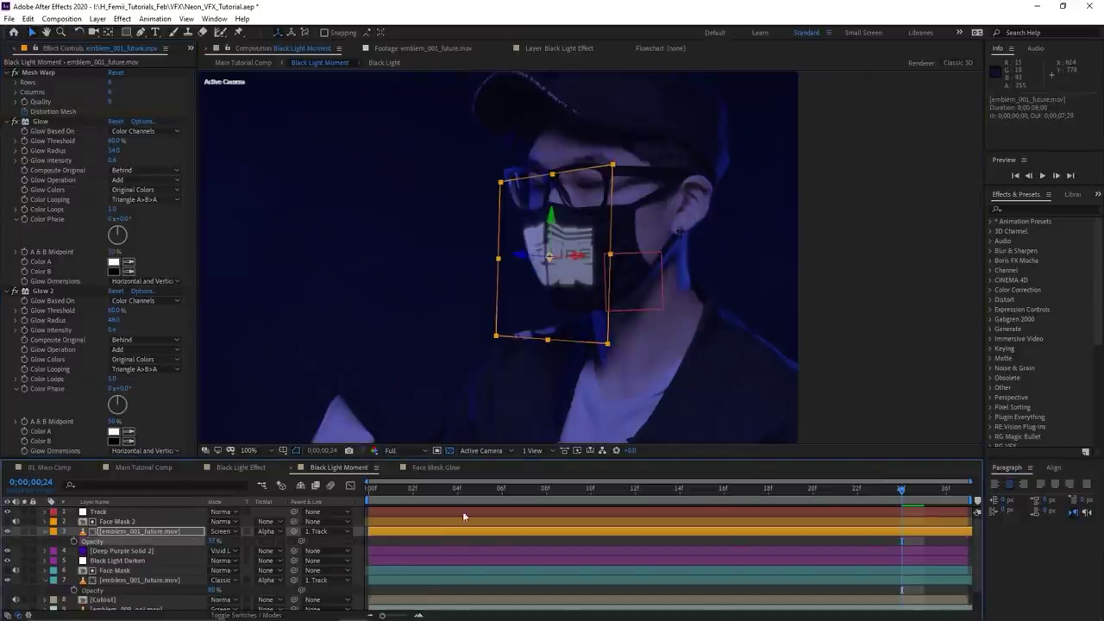
pyautogui.click(362, 540)
pyautogui.scroll(-1, 526, 310)
pyautogui.scroll(1, 569, 267)
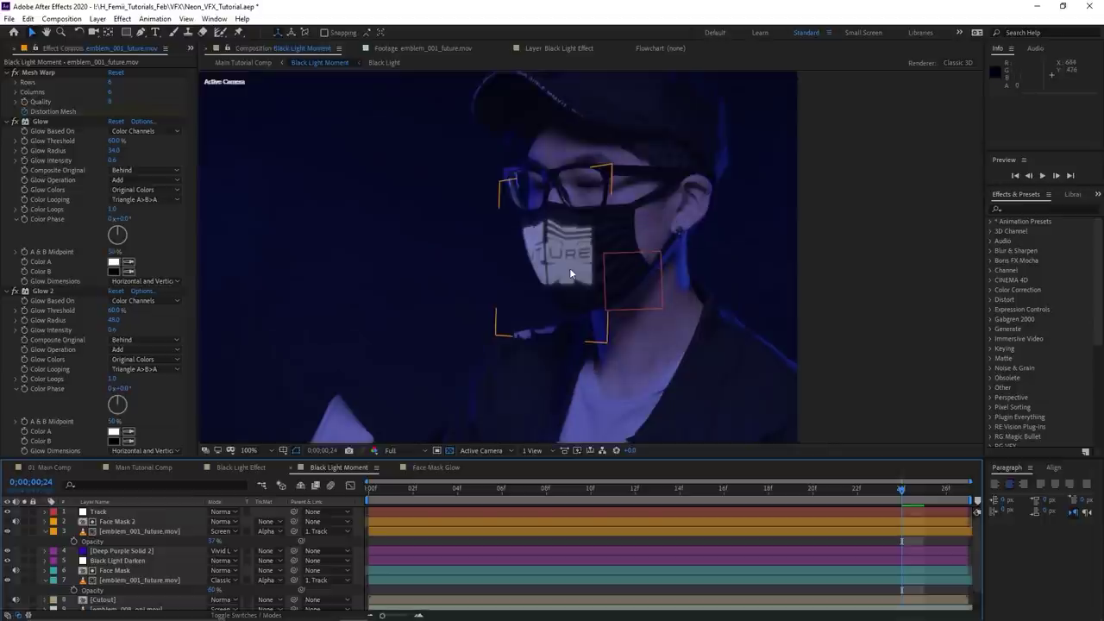
pyautogui.moveTo(573, 264); pyautogui.dragTo(476, 281)
pyautogui.press('v')
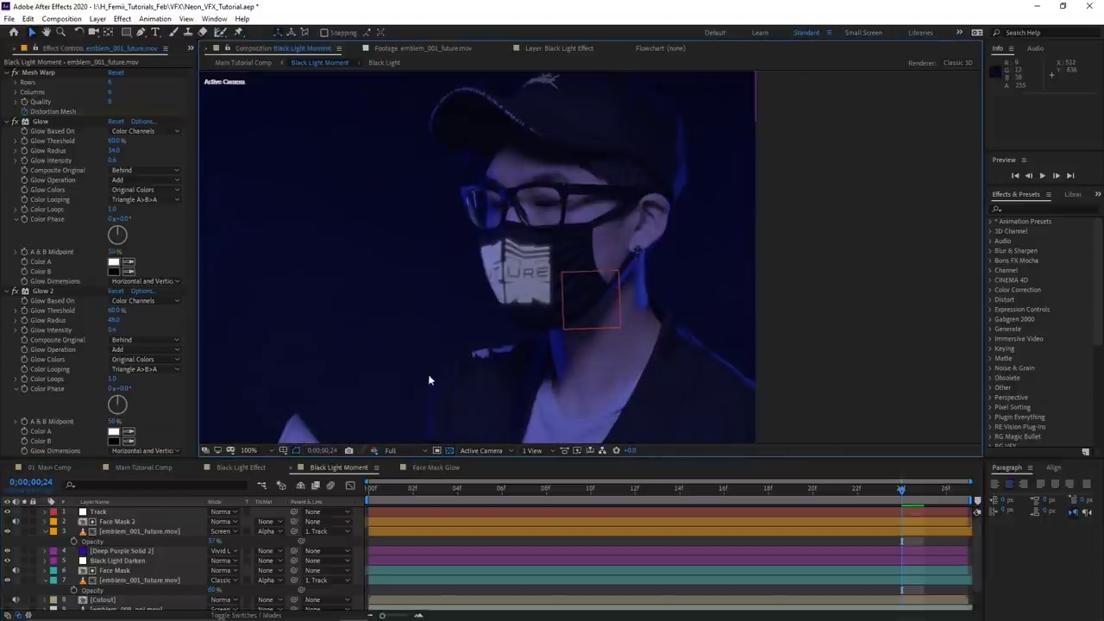
pyautogui.click(54, 533)
pyautogui.click(45, 531)
# Apply the Fill effect to the Cyan-labelled emblem_001_future.mov layer beneath the black light layers
pyautogui.click(124, 532)
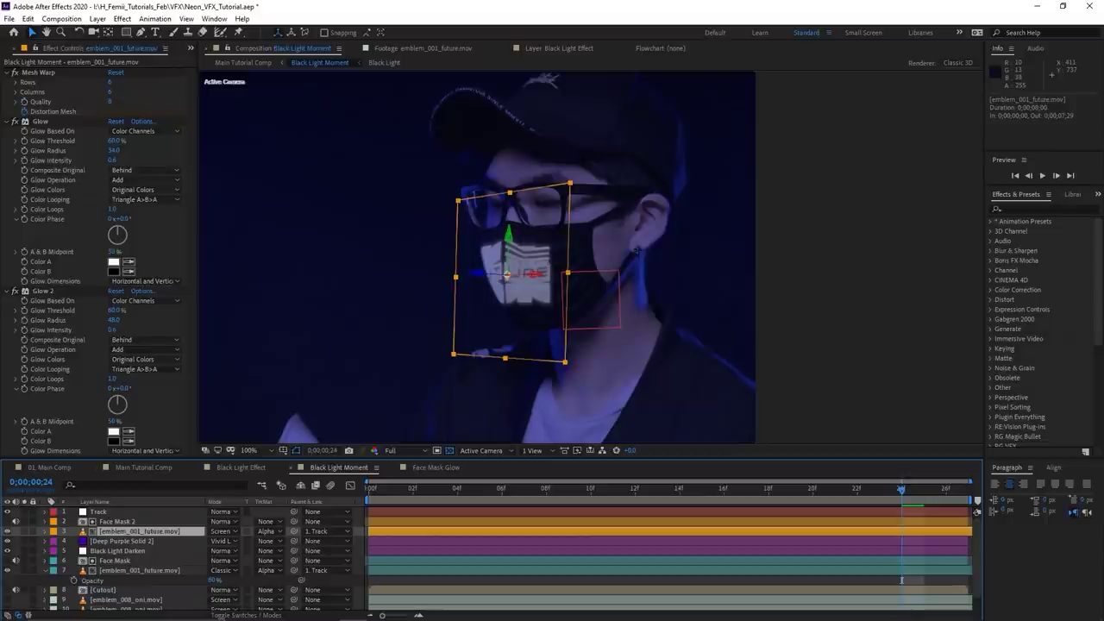
pyautogui.scroll(-1, 127, 563)
pyautogui.click(131, 557)
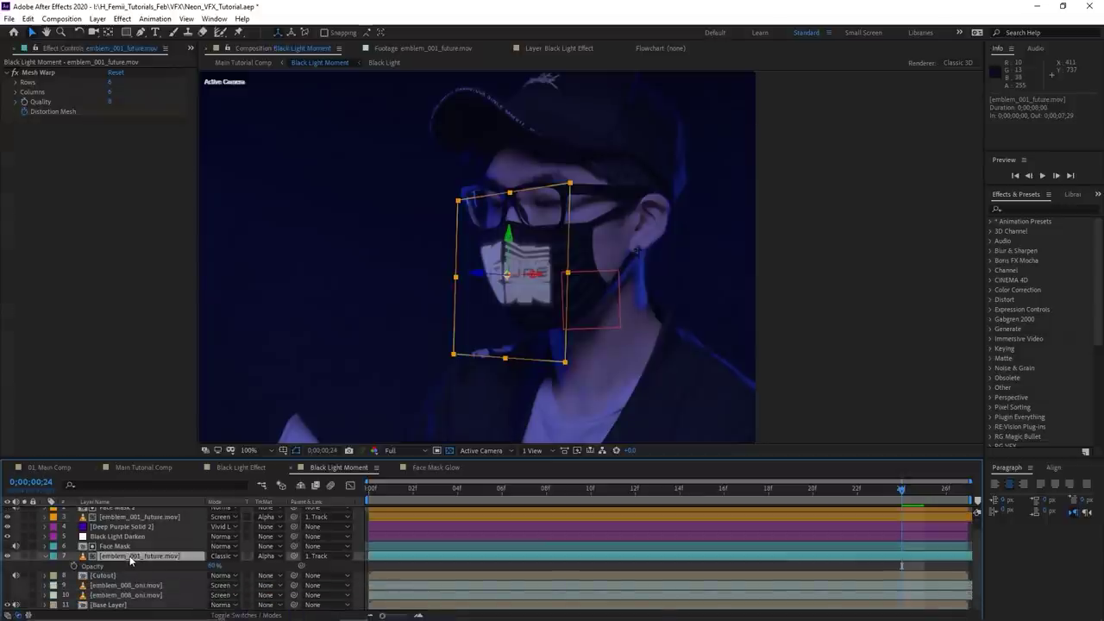
pyautogui.scroll(2, 108, 555)
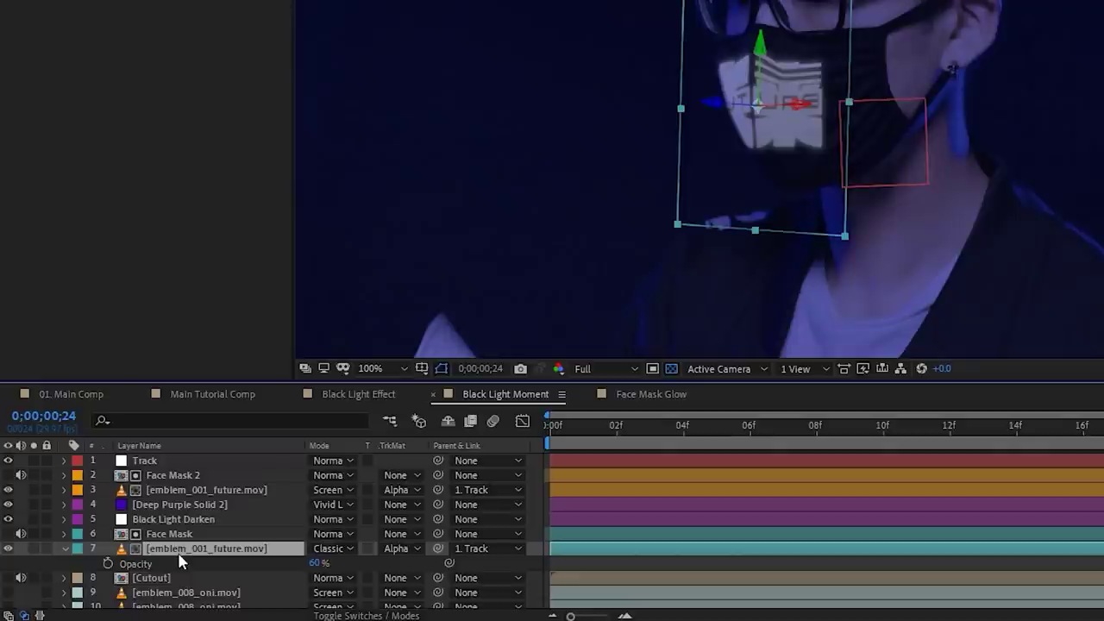
pyautogui.hotkey('ctrl', 'space')
pyautogui.write('fill')
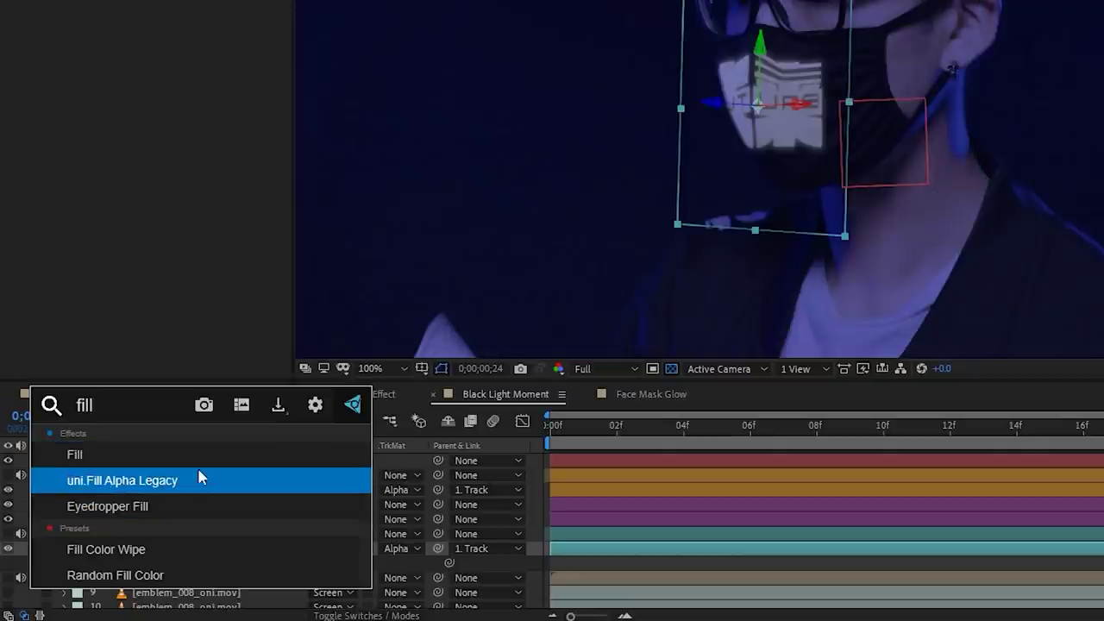
pyautogui.click(211, 453)
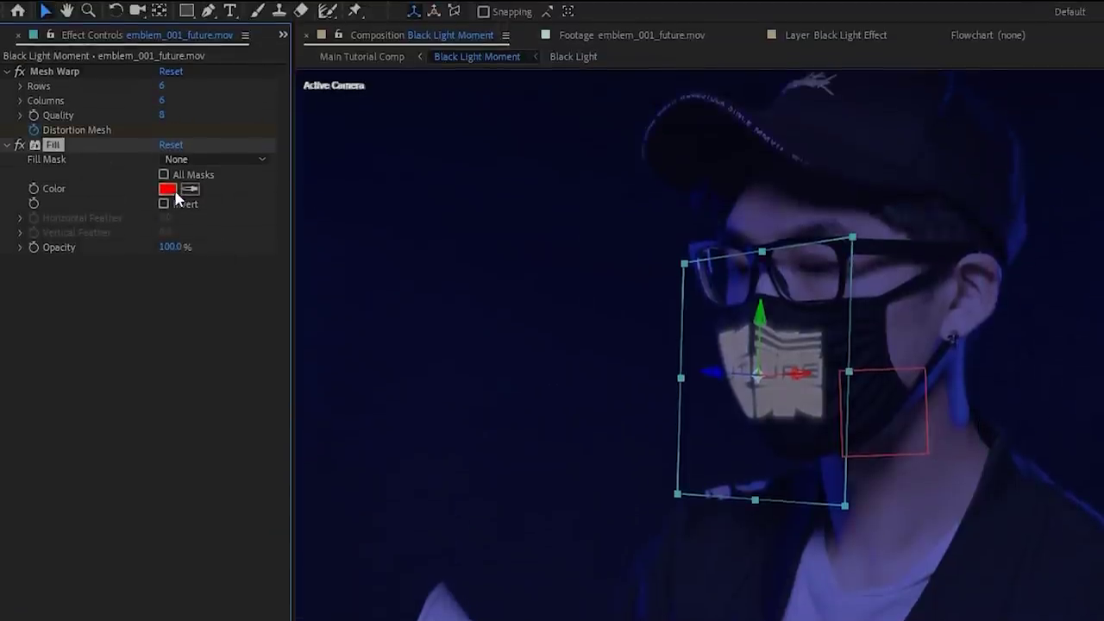
# Set the Fill effect's color to bright cyan, 00E4FF
pyautogui.click(172, 160)
pyautogui.click(554, 516)
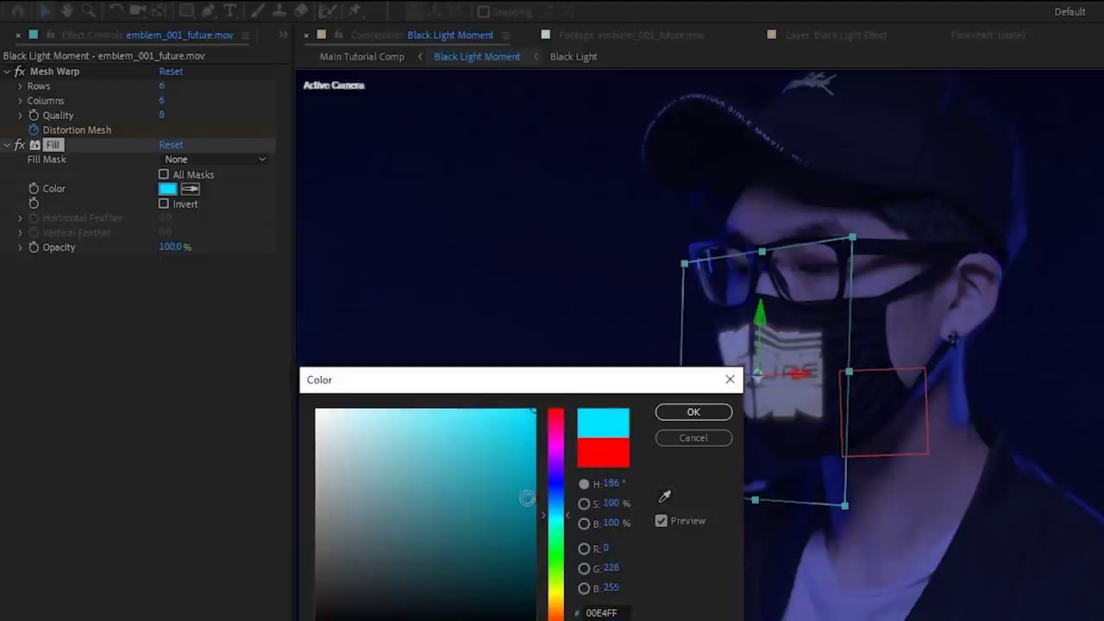
pyautogui.click(692, 412)
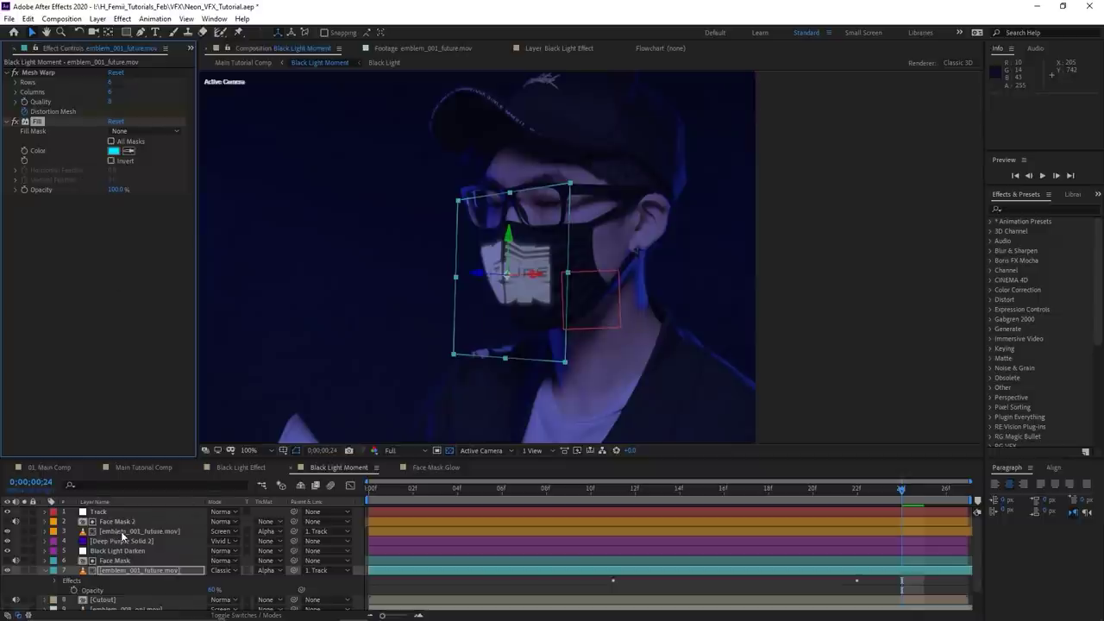
# Copy the cyan Fill effect onto the Orange-labelled emblem layer and place it directly above its Glow effects
pyautogui.click(122, 532)
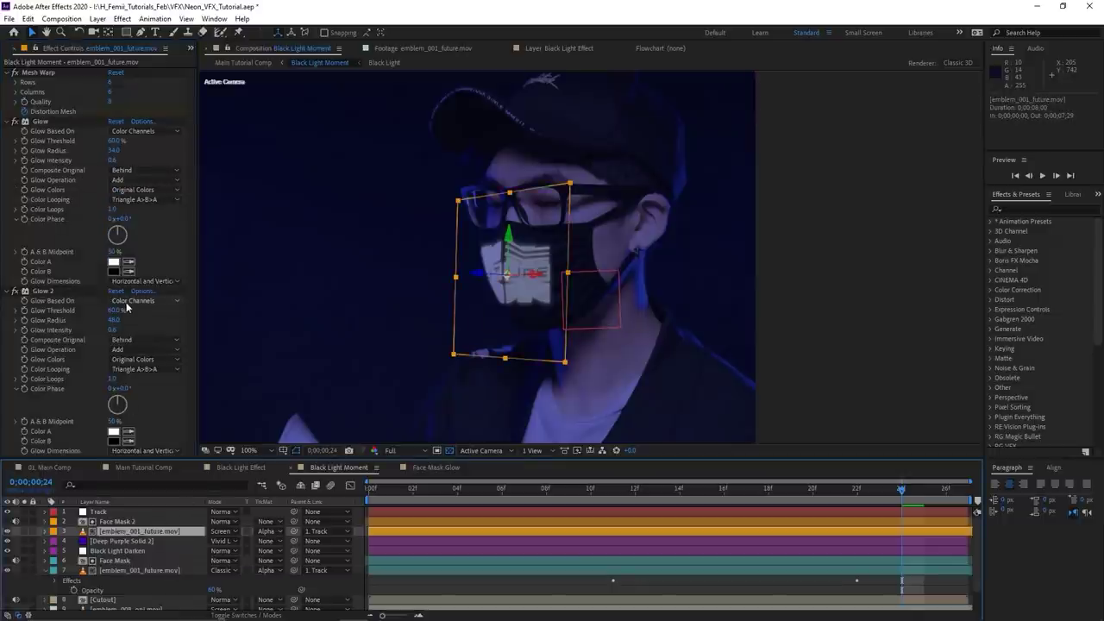
pyautogui.hotkey('ctrl', 'v')
pyautogui.scroll(-3, 77, 343)
pyautogui.moveTo(40, 385); pyautogui.dragTo(62, 111)
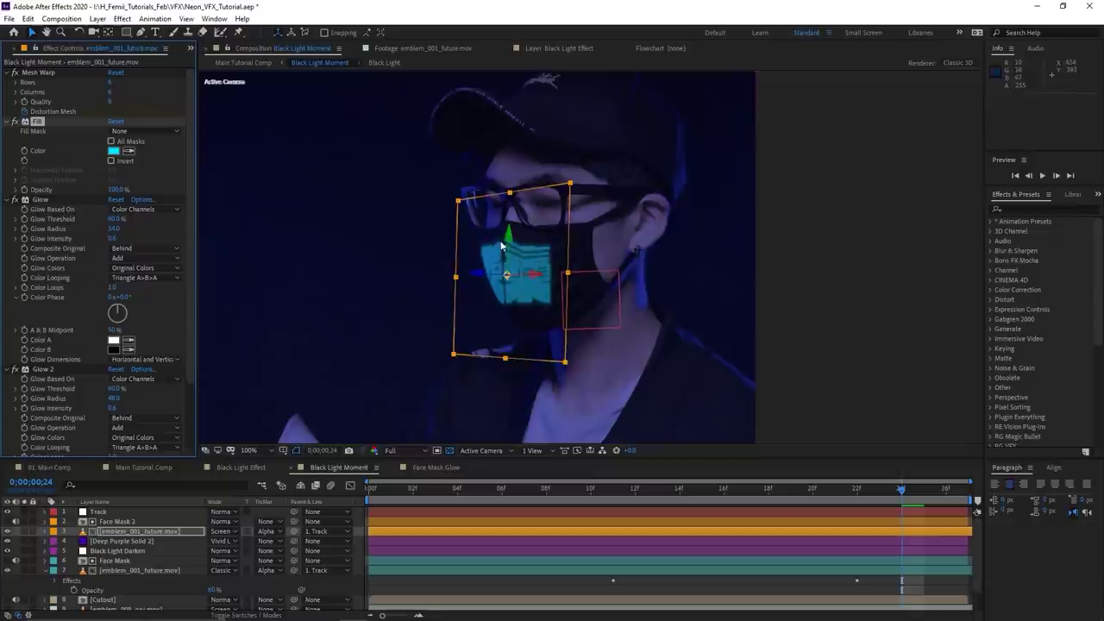
pyautogui.scroll(2, 497, 244)
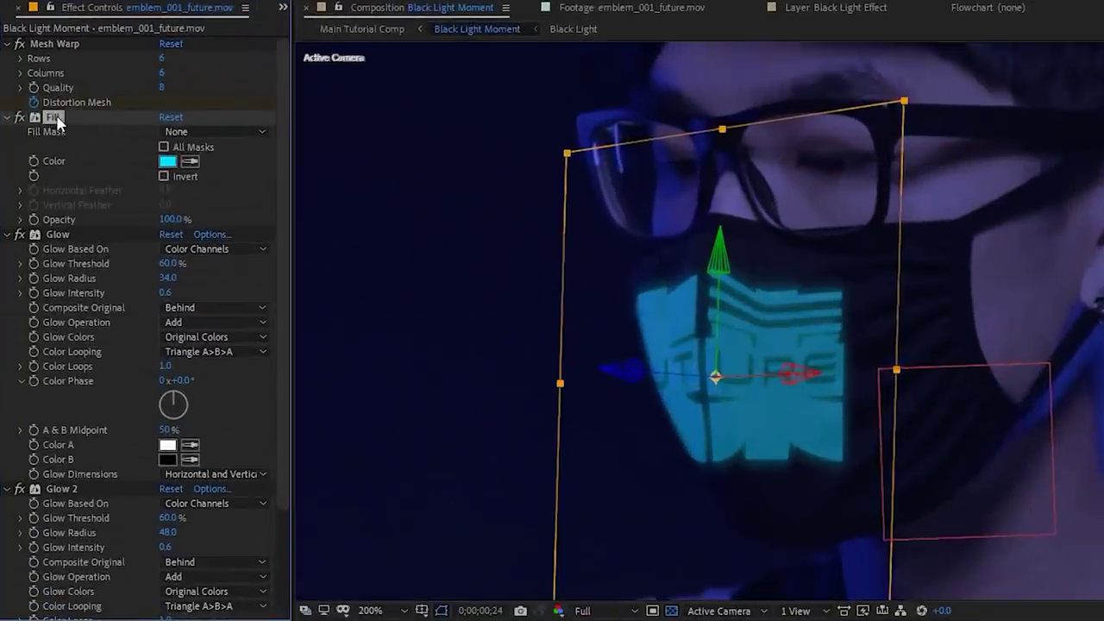
# Delete the Glow and Glow 2 effects from the Orange-labelled emblem layer
pyautogui.click(59, 231)
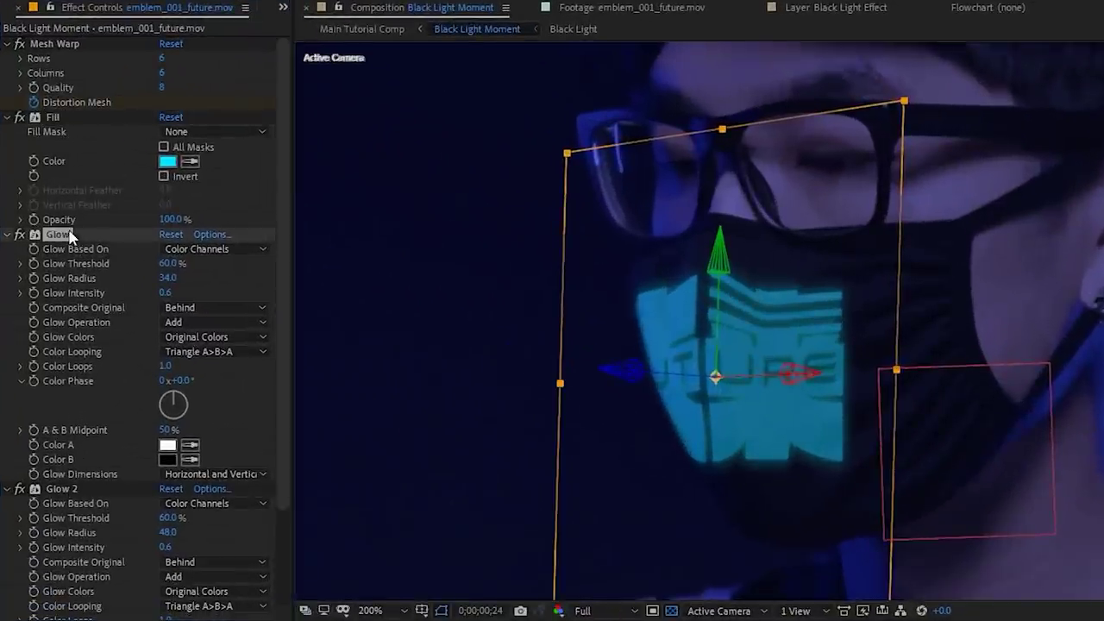
pyautogui.keyDown('shift'); pyautogui.click(82, 487); pyautogui.keyUp('shift')
pyautogui.press('Delete')
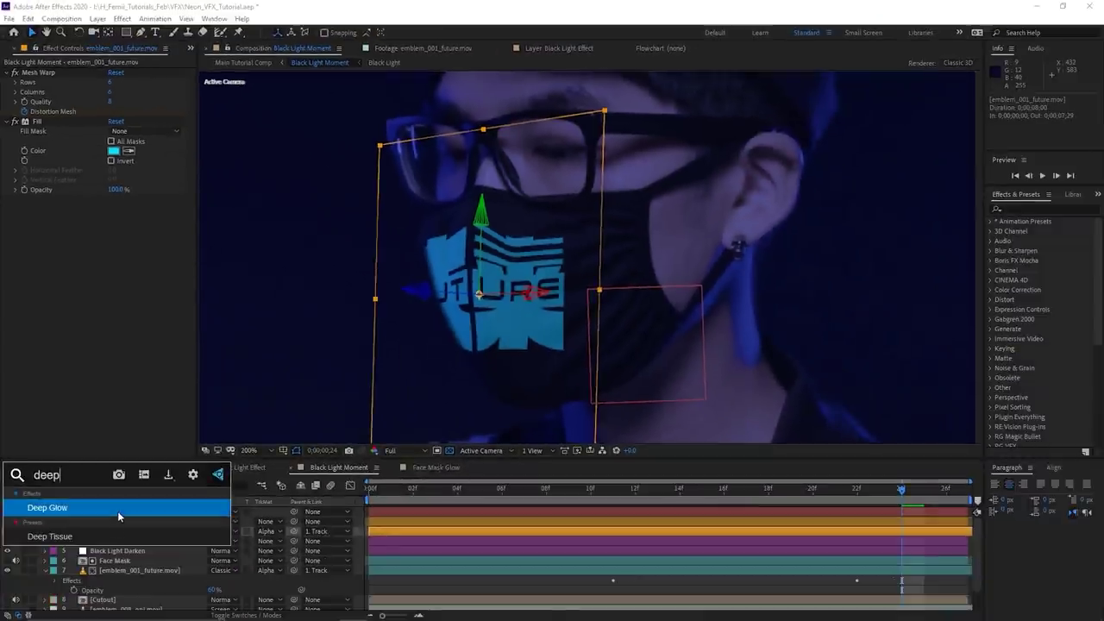
# Apply the Deep Glow effect to the Orange-labelled emblem_001_future.mov layer and set its Exposure to 0.82
pyautogui.click(117, 511)
pyautogui.moveTo(113, 218); pyautogui.dragTo(104, 218)
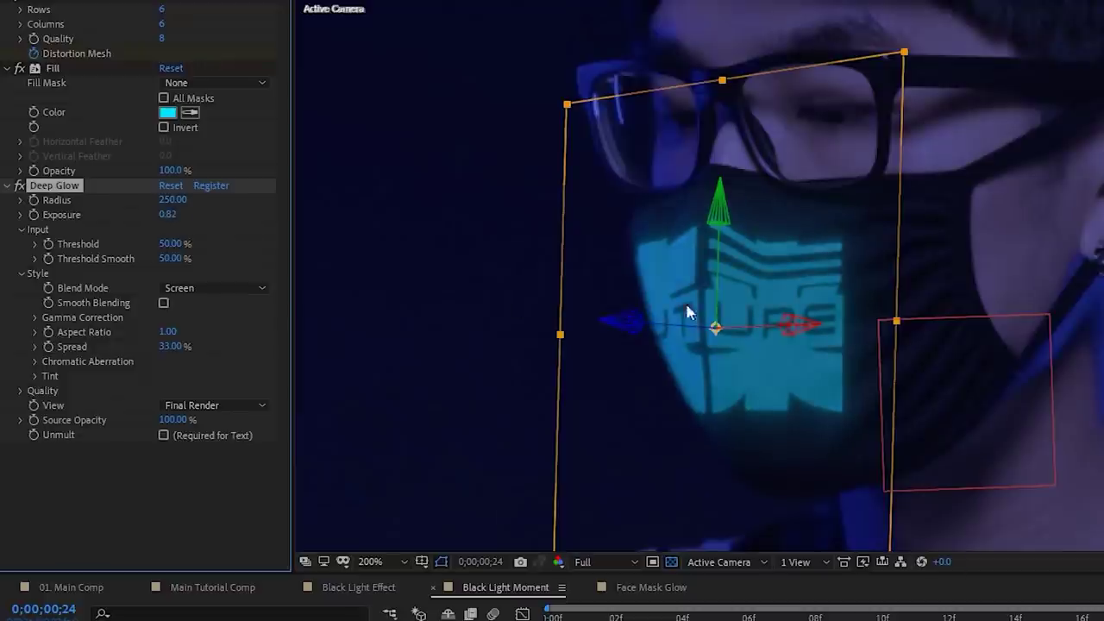
pyautogui.scroll(-1, 688, 312)
pyautogui.scroll(1, 822, 342)
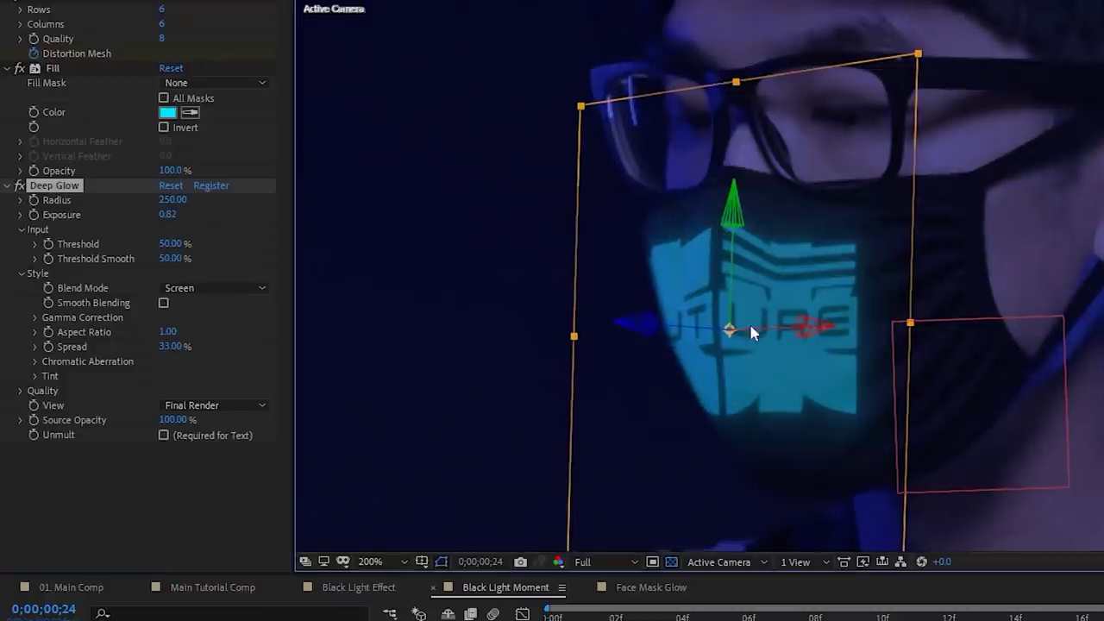
pyautogui.moveTo(765, 260); pyautogui.dragTo(798, 259)
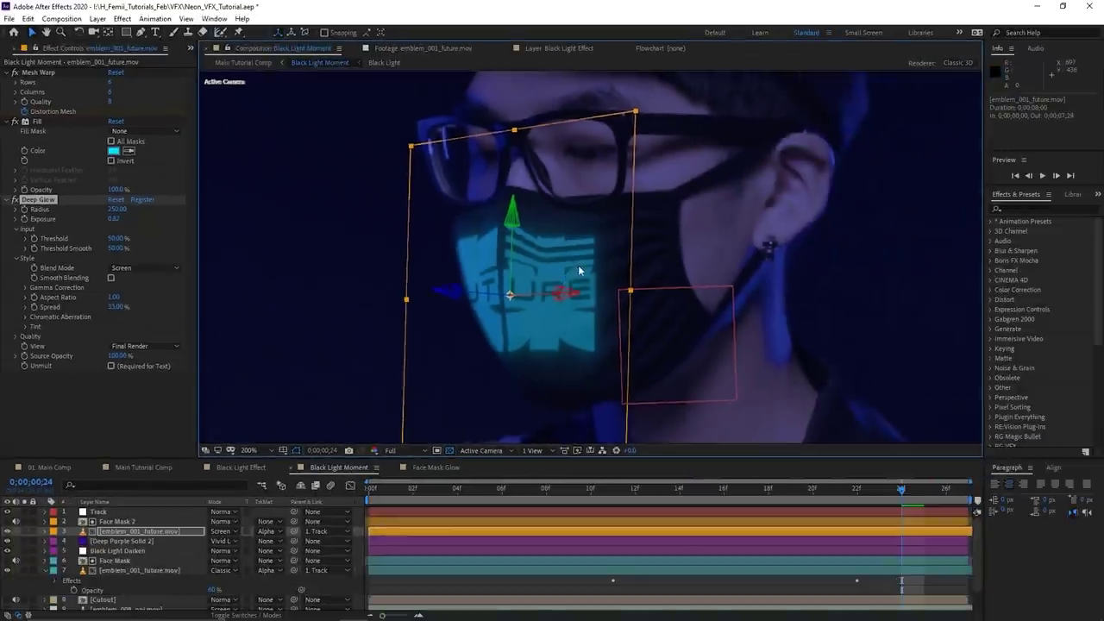
# Play back the Black Light Moment composition to check the glowing emblem on the face mask
pyautogui.scroll(-1, 864, 282)
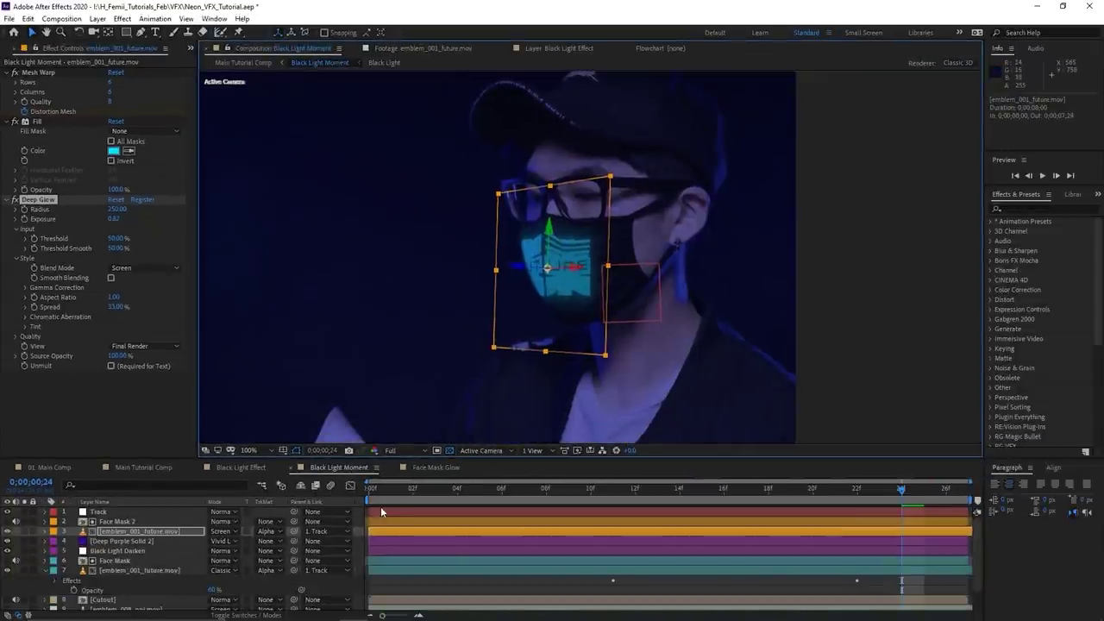
pyautogui.click(391, 474)
pyautogui.scroll(-1, 569, 306)
pyautogui.moveTo(591, 290); pyautogui.dragTo(545, 265)
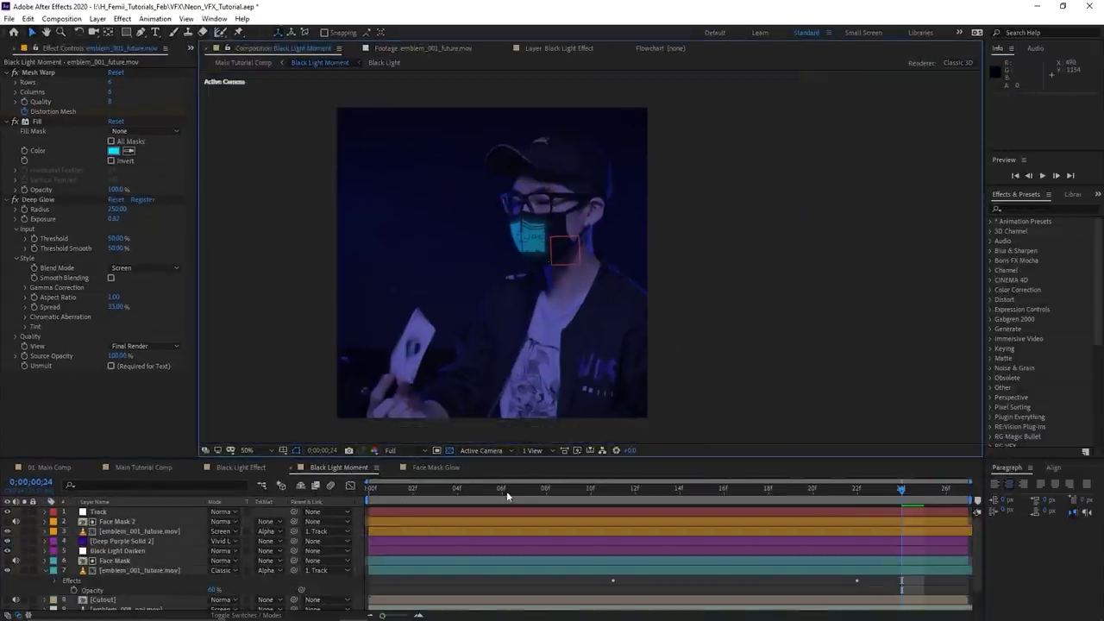
pyautogui.press('space')
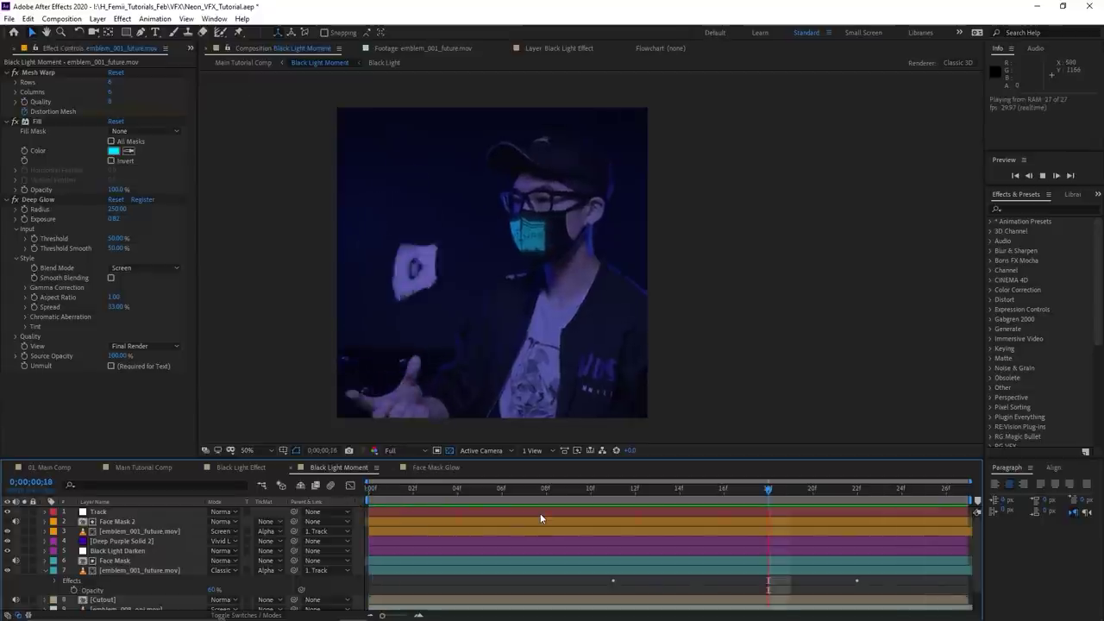
pyautogui.press('space')
# Turn on the visibility of both emblem_008_oni.mov layers and the Cutout layer
pyautogui.click(45, 570)
pyautogui.scroll(-1, 123, 599)
pyautogui.click(115, 586)
pyautogui.keyDown('shift'); pyautogui.click(113, 595); pyautogui.keyUp('shift')
pyautogui.click(7, 587)
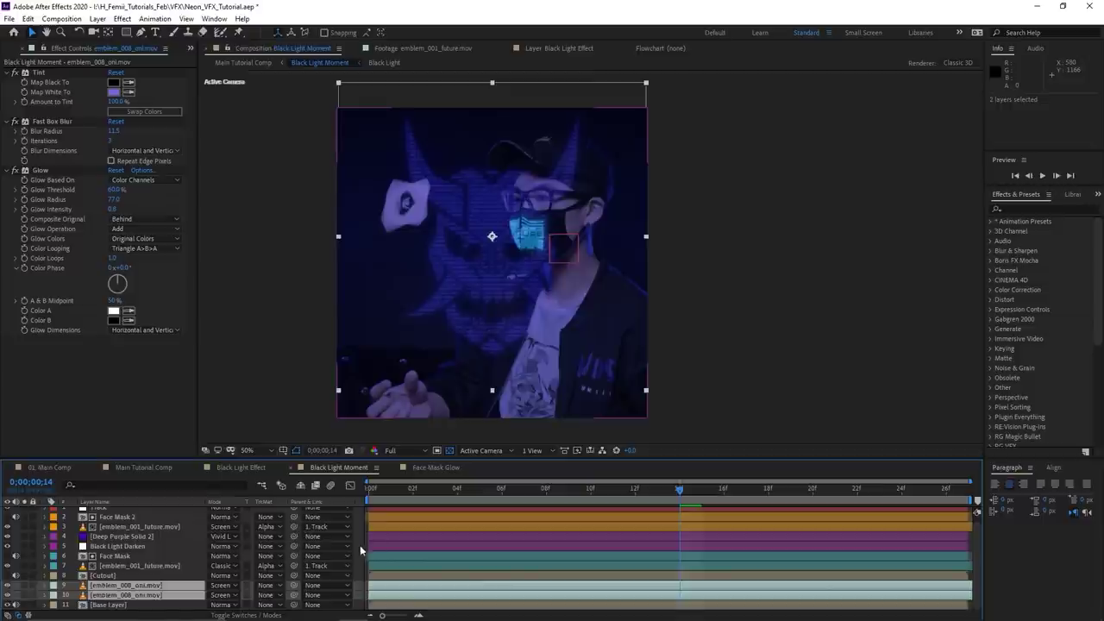
pyautogui.click(104, 575)
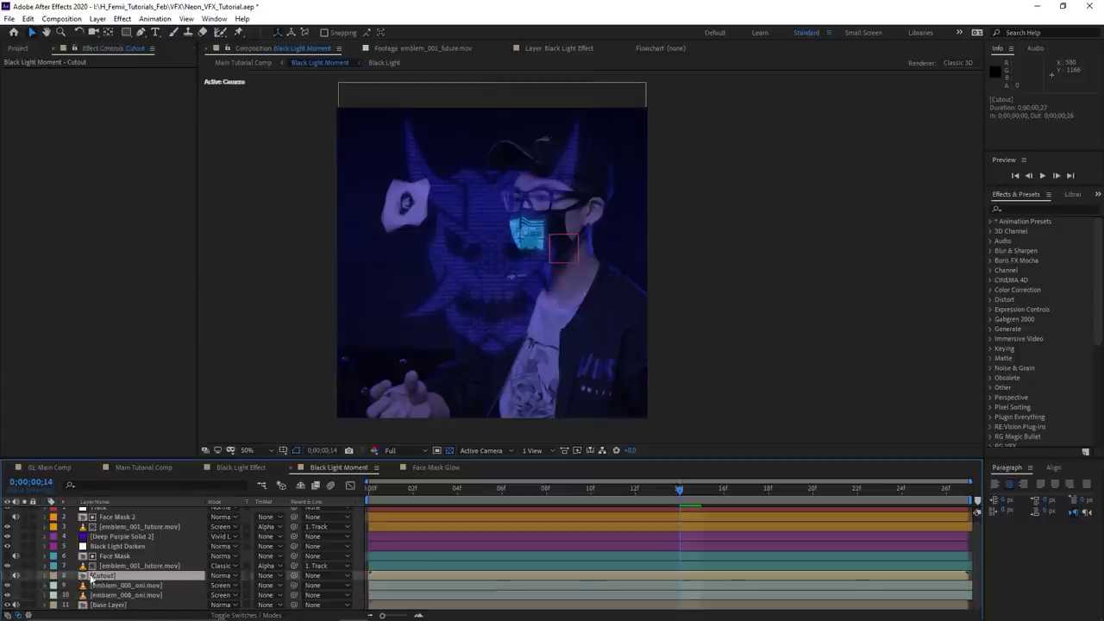
pyautogui.click(6, 575)
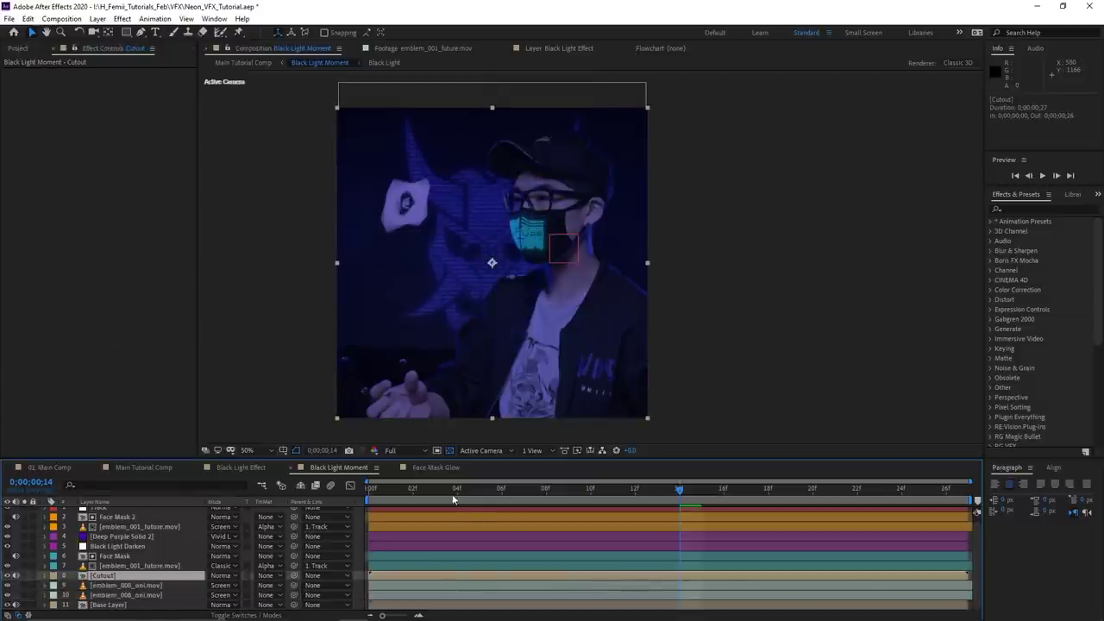
pyautogui.press('space')
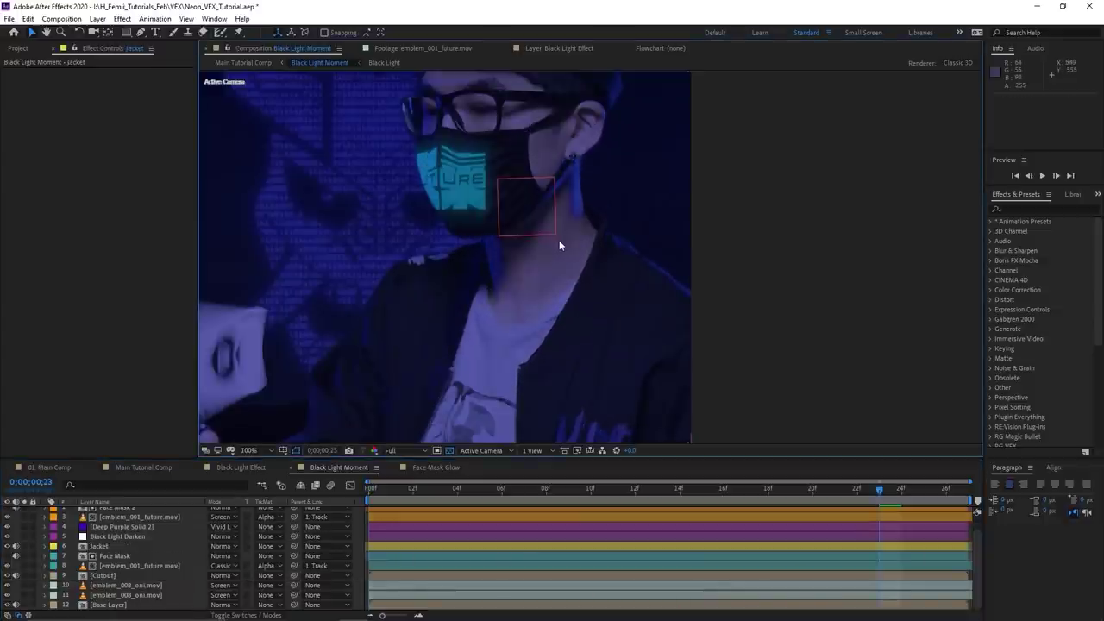
# Examine the jacket and its chest lettering up close in the composition
pyautogui.scroll(-2, 559, 240)
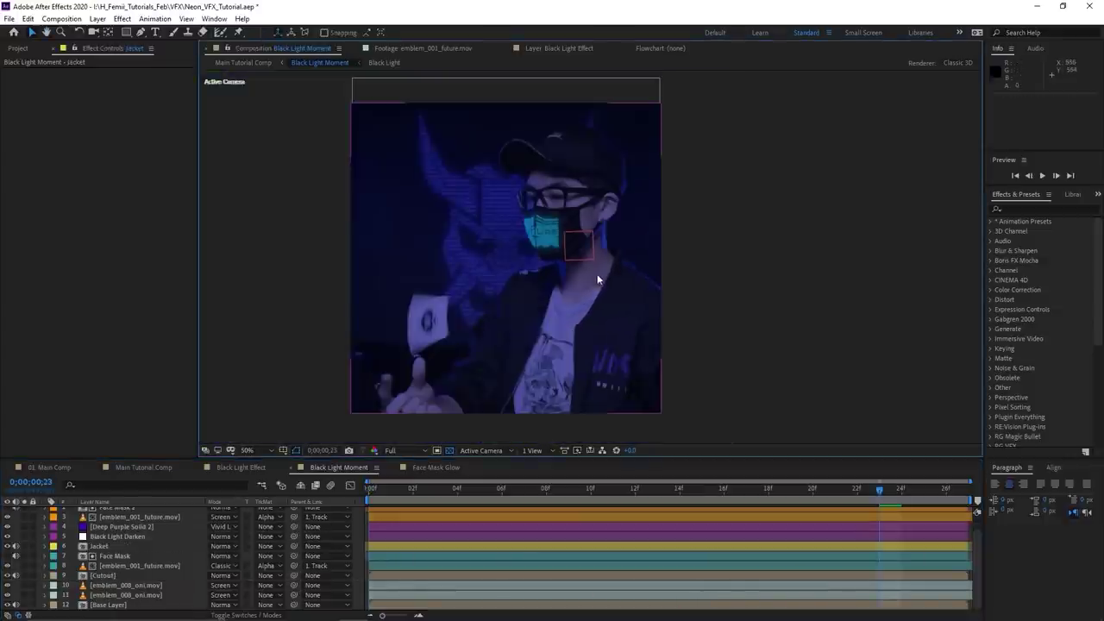
pyautogui.scroll(3, 597, 272)
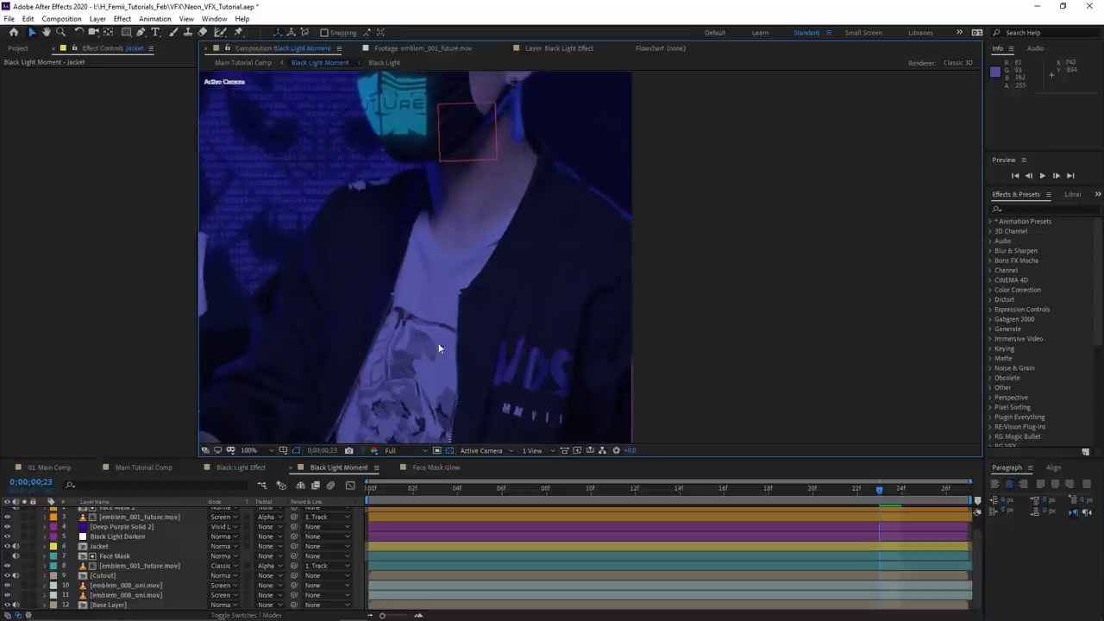
pyautogui.moveTo(583, 303); pyautogui.dragTo(564, 280)
pyautogui.scroll(1, 564, 281)
pyautogui.scroll(-2, 564, 283)
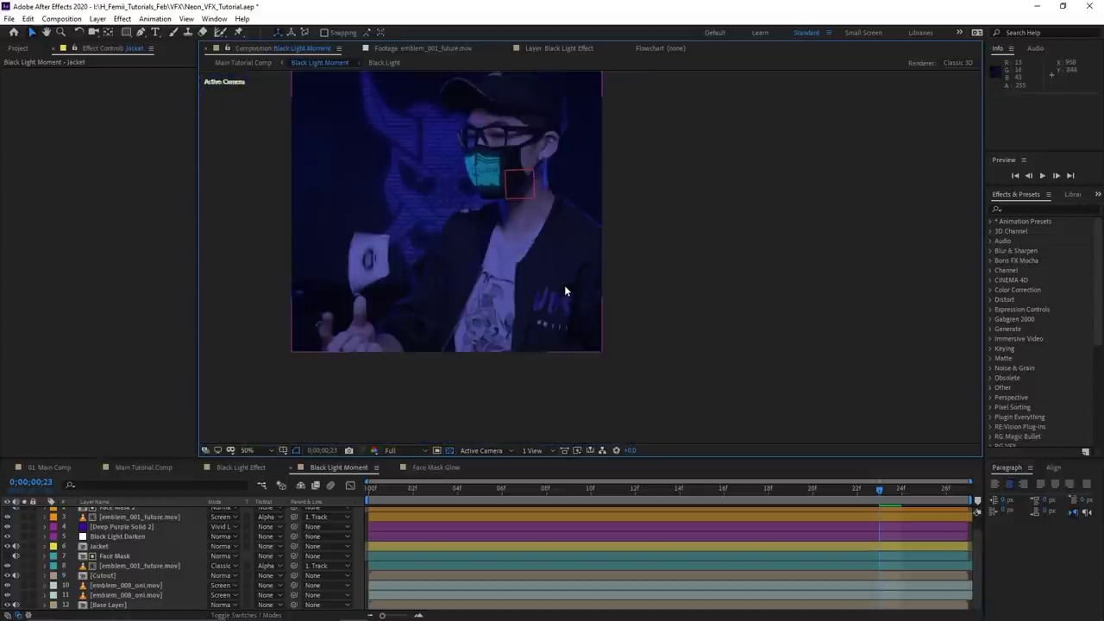
pyautogui.scroll(2, 565, 289)
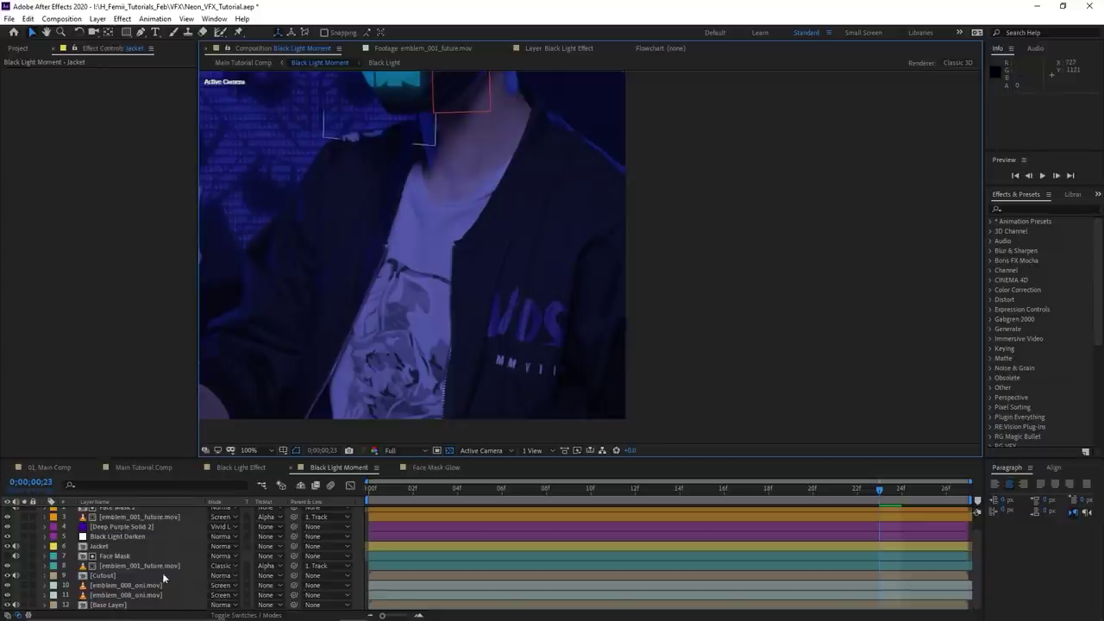
# Reveal the Jacket layer's mask path keyframes and play through the clip to review both masks
pyautogui.click(99, 547)
pyautogui.moveTo(477, 337); pyautogui.dragTo(539, 353)
pyautogui.moveTo(563, 286); pyautogui.dragTo(607, 328)
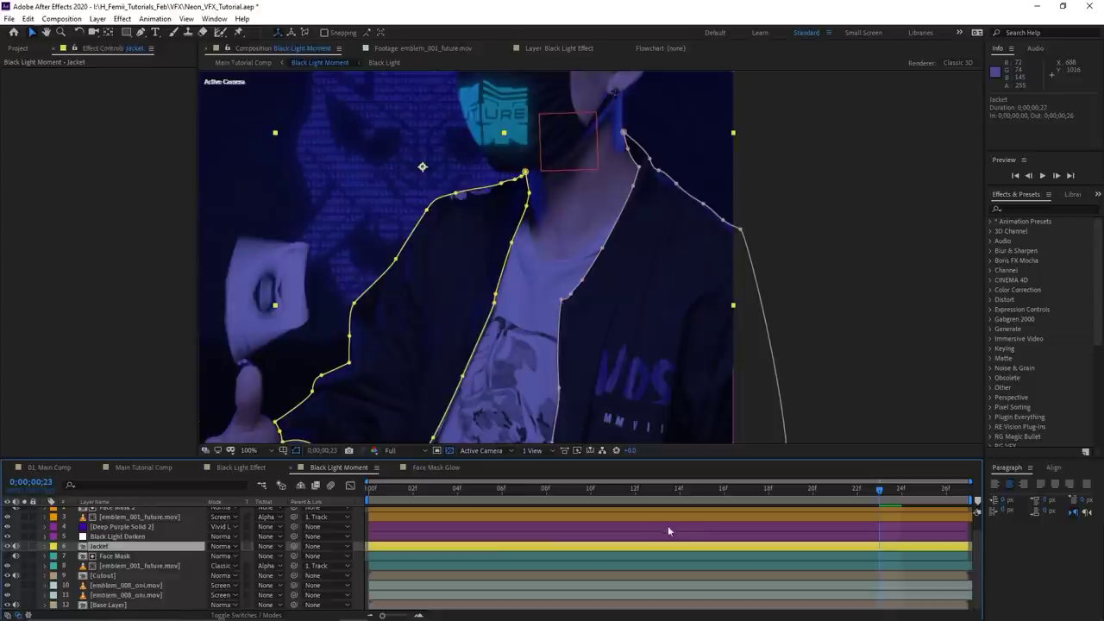
pyautogui.press('m')
pyautogui.moveTo(922, 500); pyautogui.dragTo(505, 500)
pyautogui.press('space')
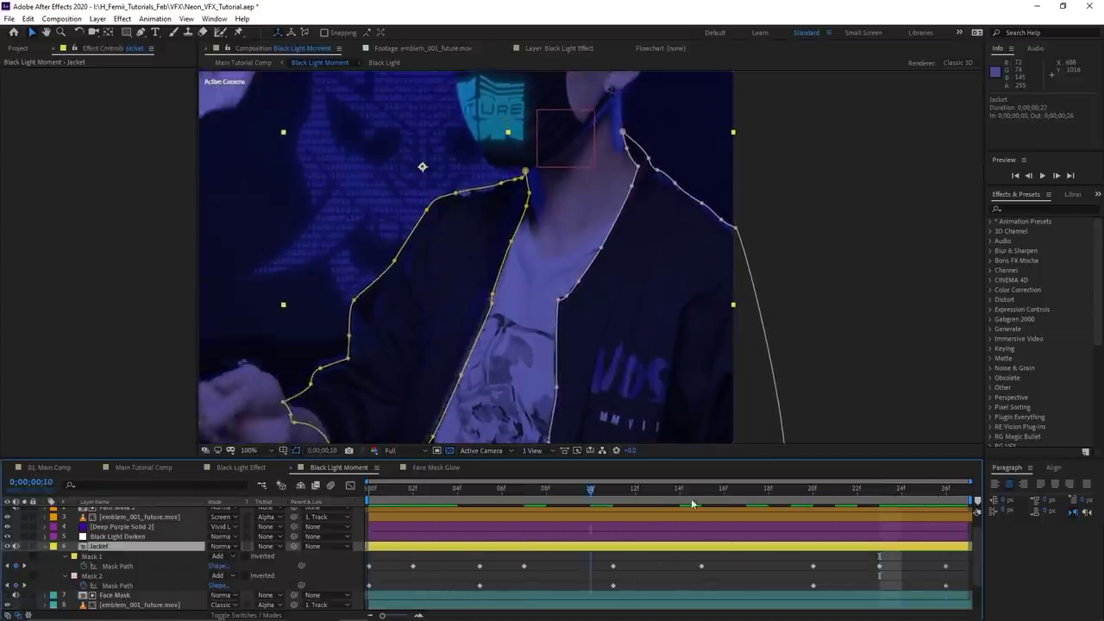
pyautogui.moveTo(653, 509); pyautogui.dragTo(365, 507)
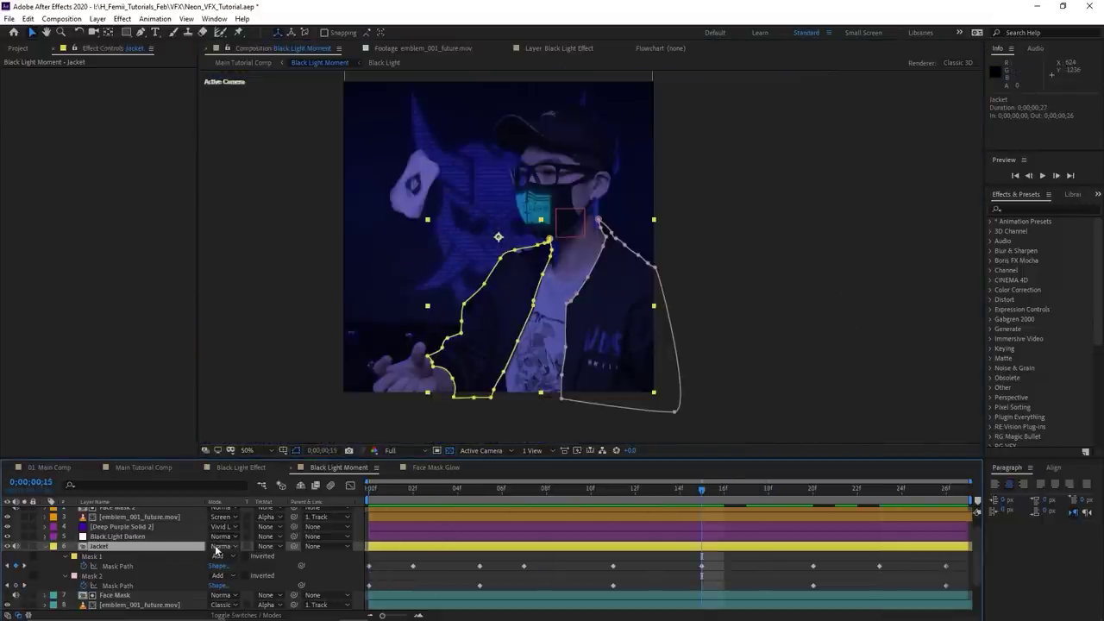
# Set the Jacket layer's blending mode to Classic Color Dodge and apply the Fill effect to it
pyautogui.click(221, 549)
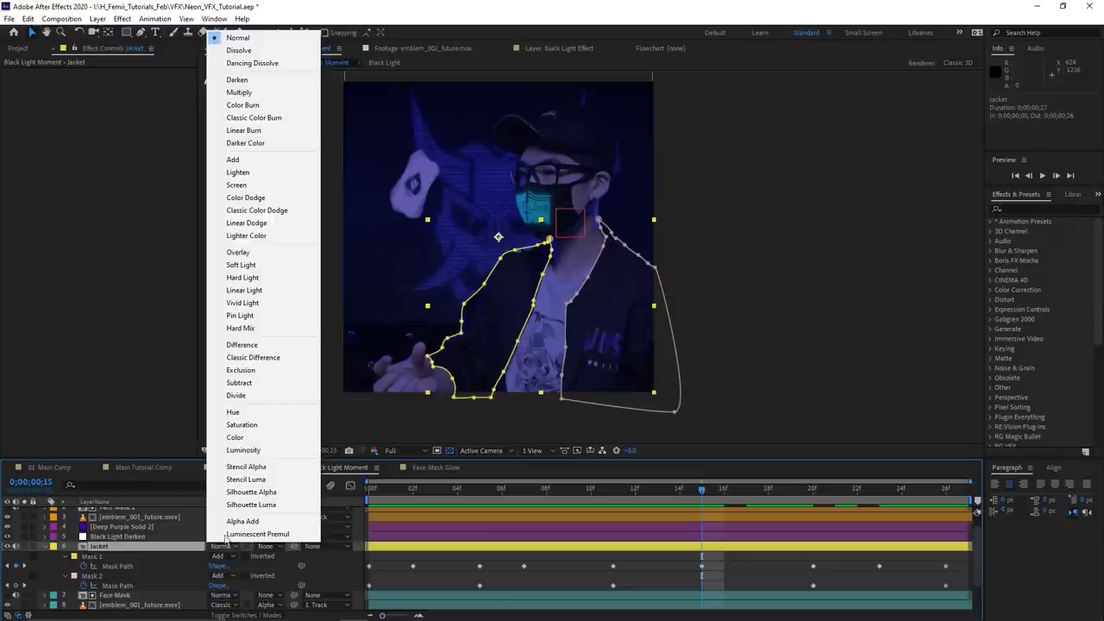
pyautogui.click(274, 214)
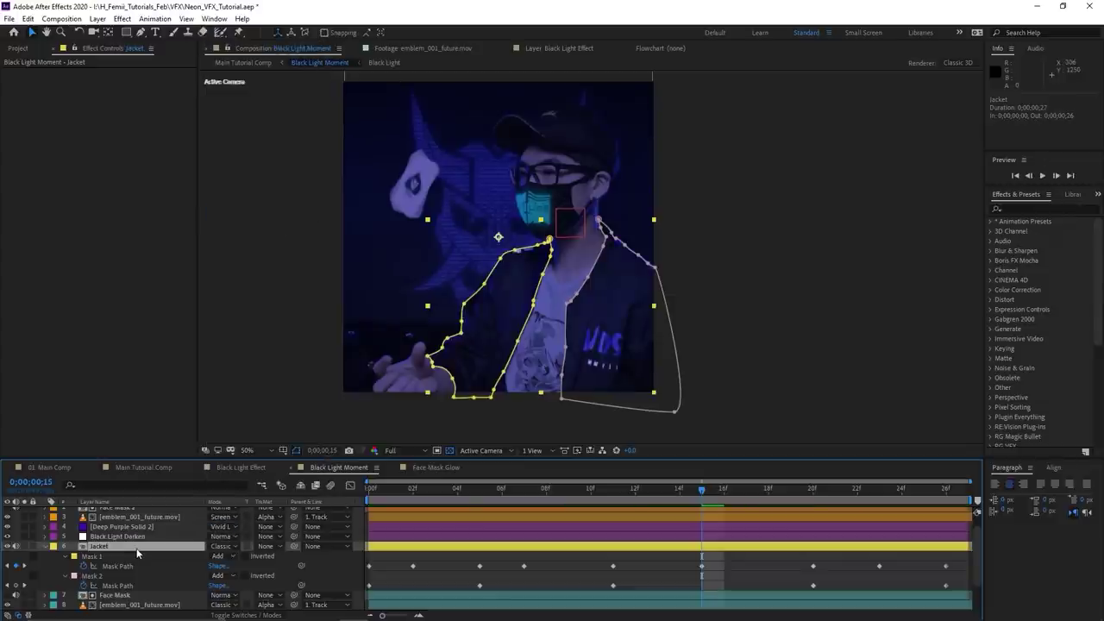
pyautogui.hotkey('ctrl', 'space')
pyautogui.write('fill')
pyautogui.press('Return')
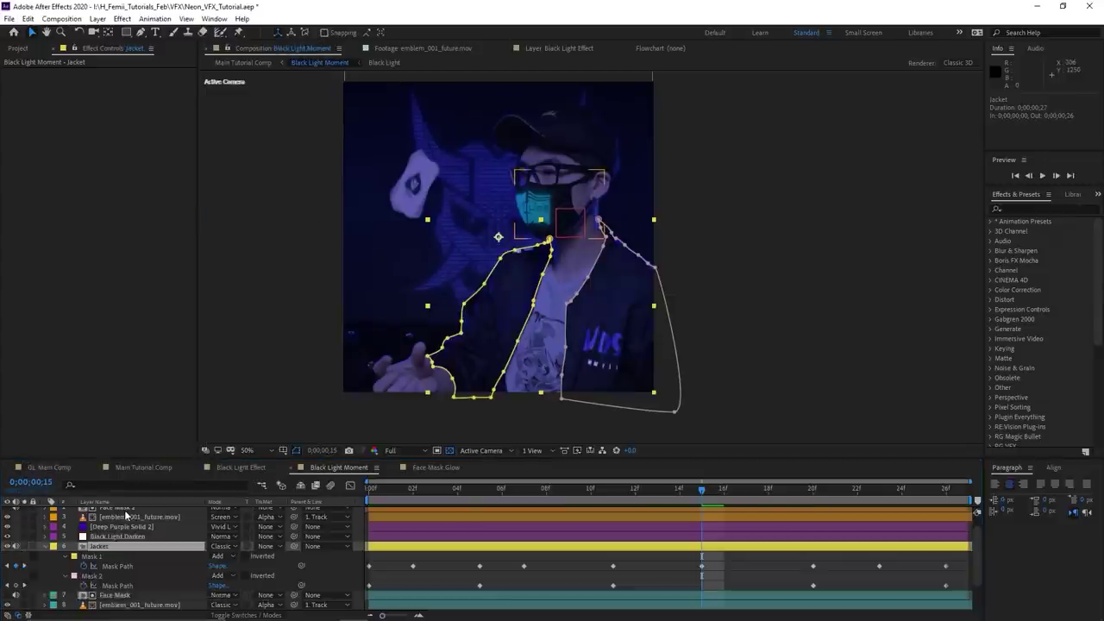
# Set the Jacket layer's Fill color to bright cyan, 00E4FF
pyautogui.click(114, 101)
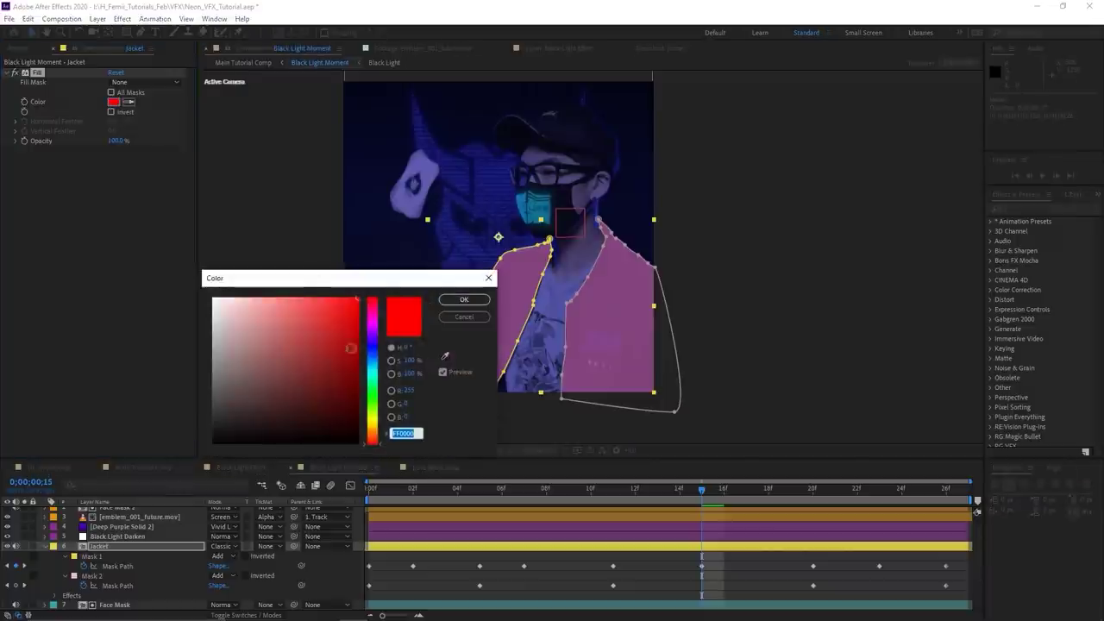
pyautogui.click(376, 372)
pyautogui.moveTo(375, 369); pyautogui.dragTo(375, 368)
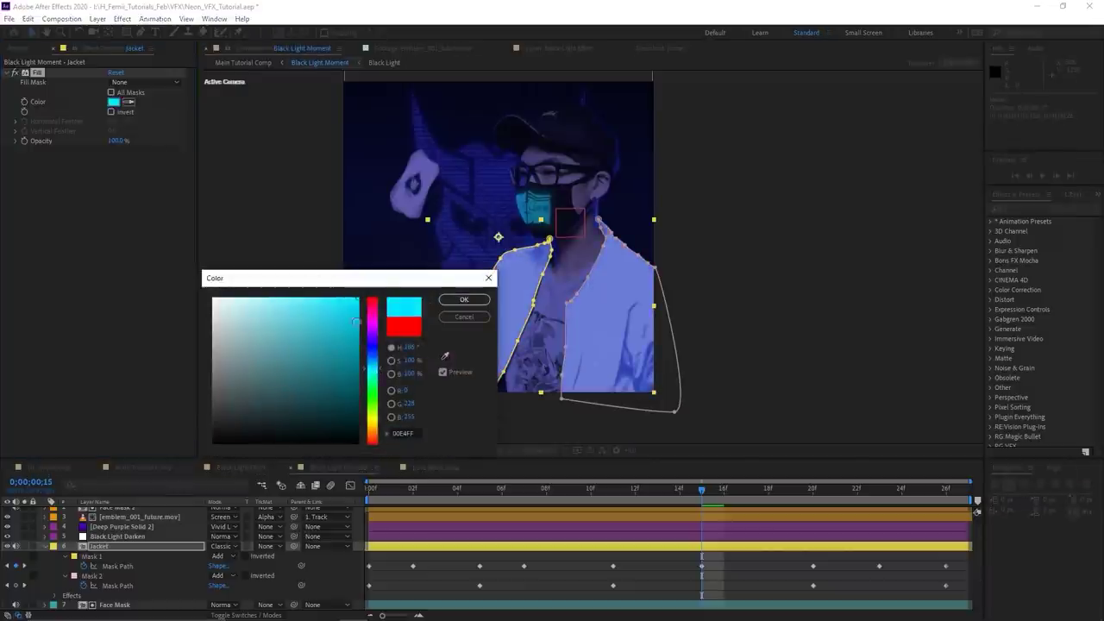
pyautogui.click(464, 299)
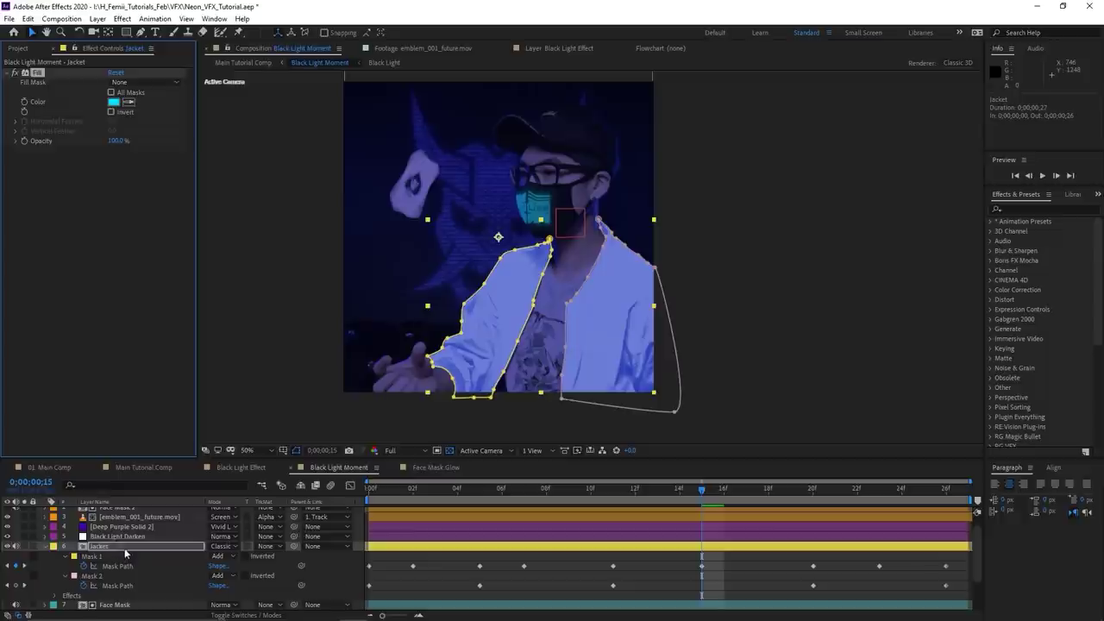
# Lower the Jacket layer's opacity for a subtler blue tint on the fabric
pyautogui.press('t')
pyautogui.moveTo(212, 555)
pyautogui.mouseDown()
pyautogui.moveTo(172, 556)
pyautogui.moveTo(215, 555)
pyautogui.mouseUp()
pyautogui.moveTo(621, 372); pyautogui.dragTo(589, 368)
pyautogui.click(553, 557)
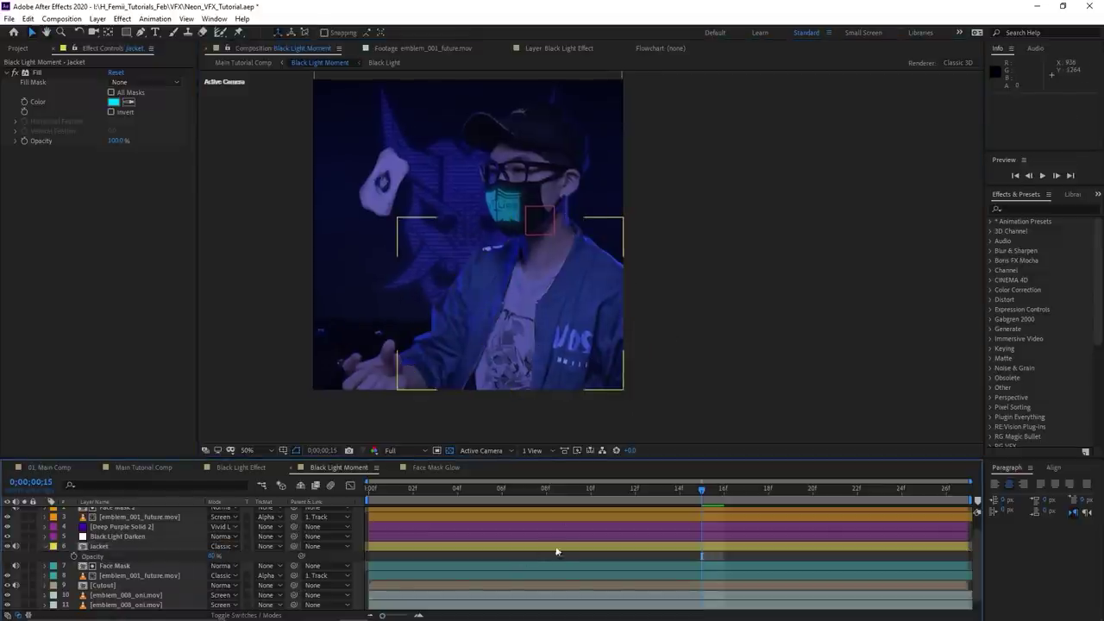
# Change the Jacket layer's label color to the cyan used by the lower emblem layer
pyautogui.click(137, 547)
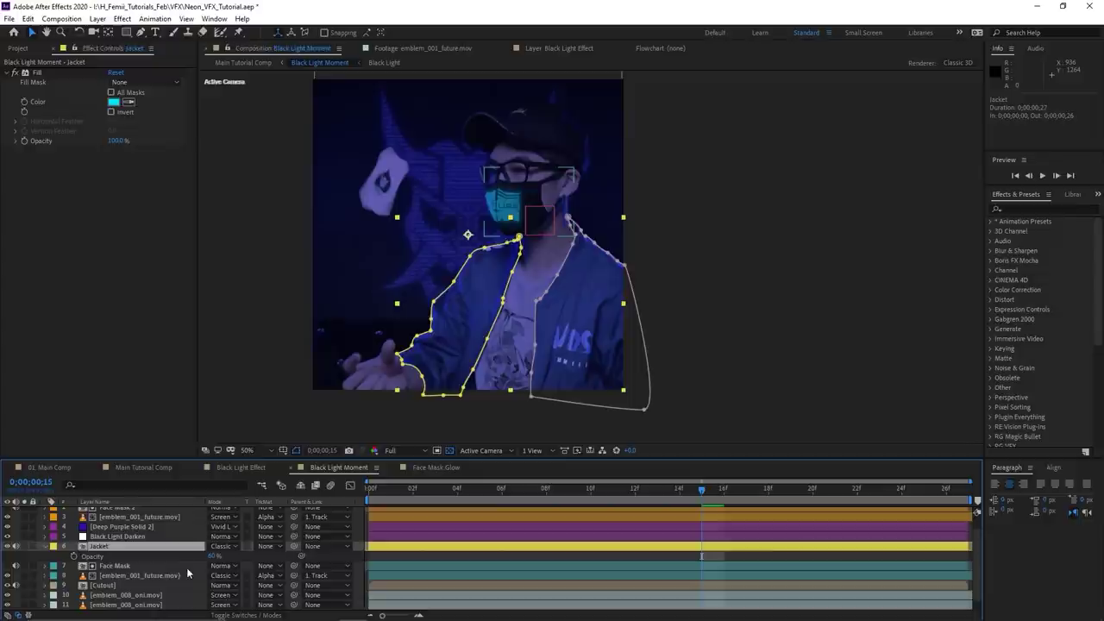
pyautogui.click(54, 550)
pyautogui.click(85, 522)
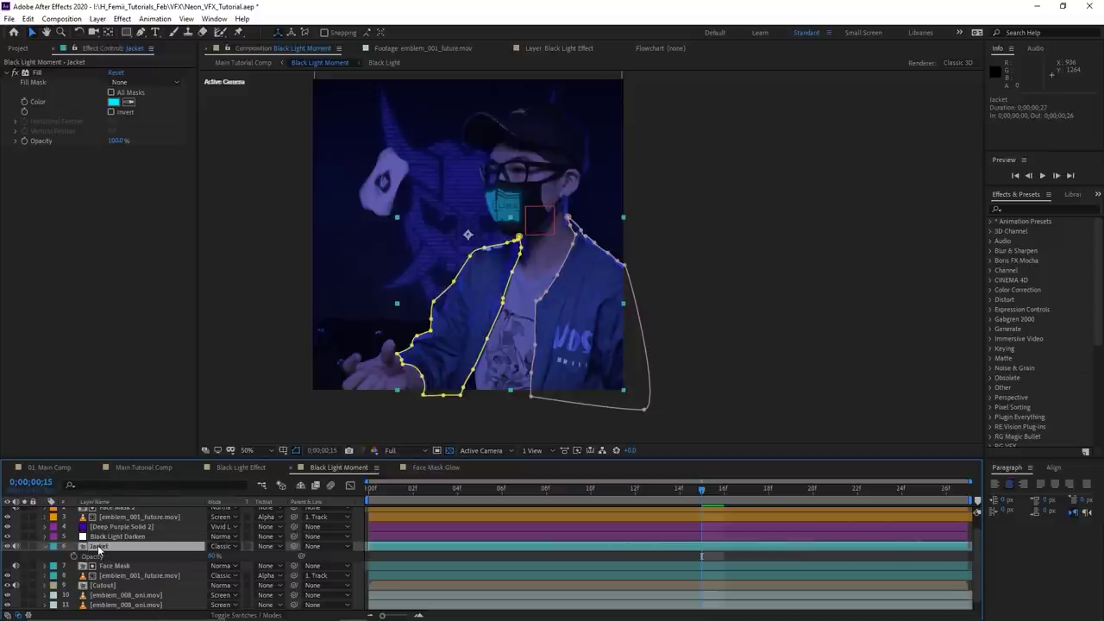
# Duplicate the Jacket layer and place the copy directly above Deep Purple Solid 2
pyautogui.hotkey('ctrl', 'd')
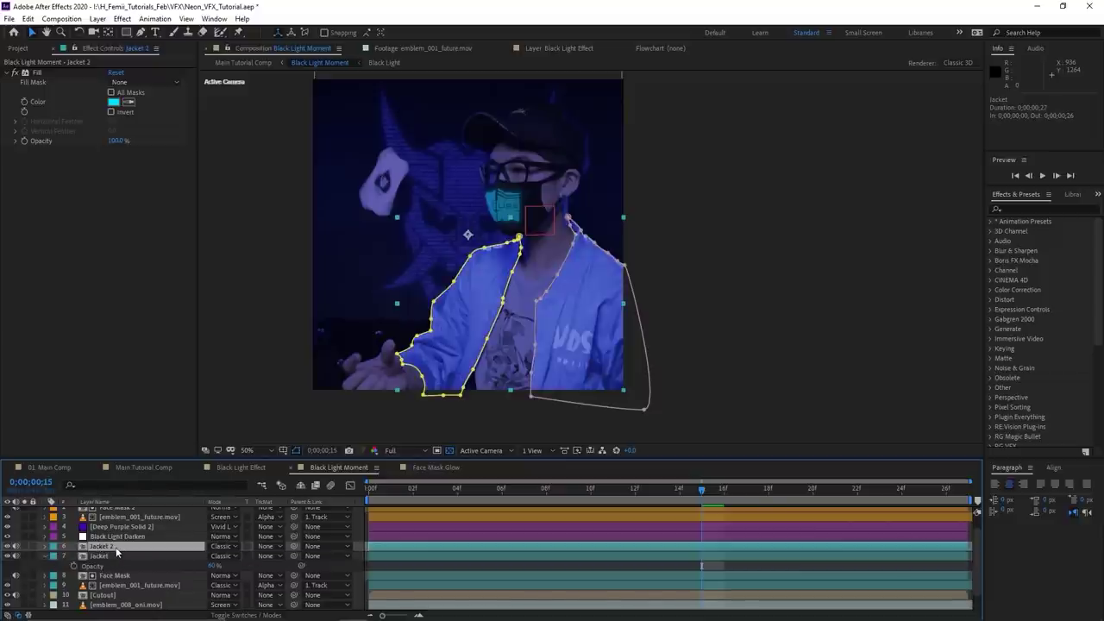
pyautogui.scroll(1, 121, 556)
pyautogui.moveTo(118, 564); pyautogui.dragTo(99, 543)
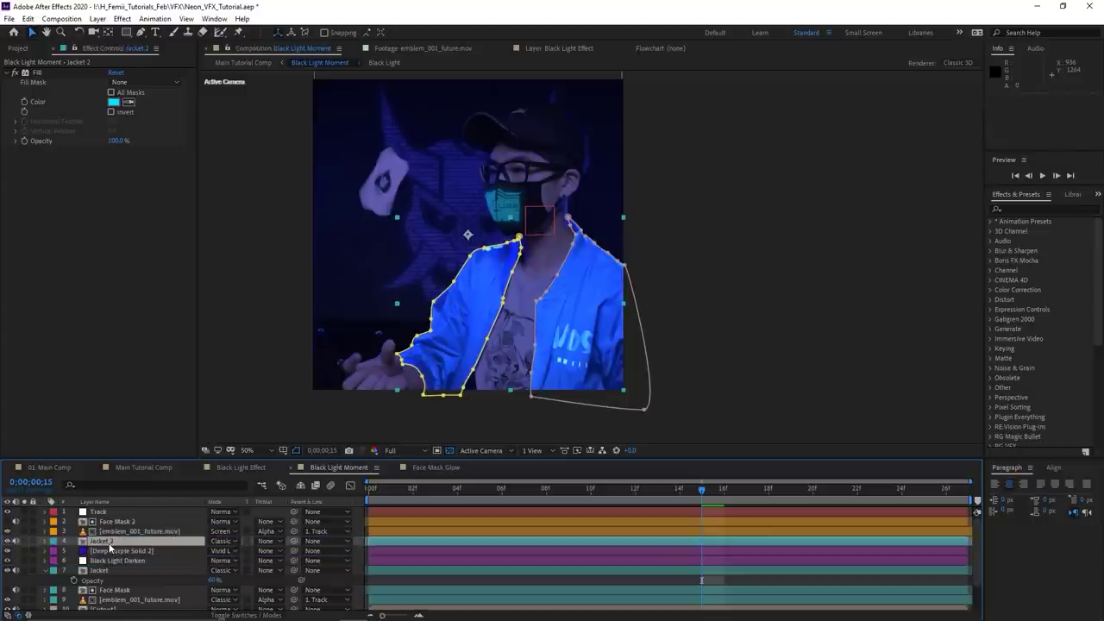
pyautogui.moveTo(522, 371); pyautogui.dragTo(506, 365)
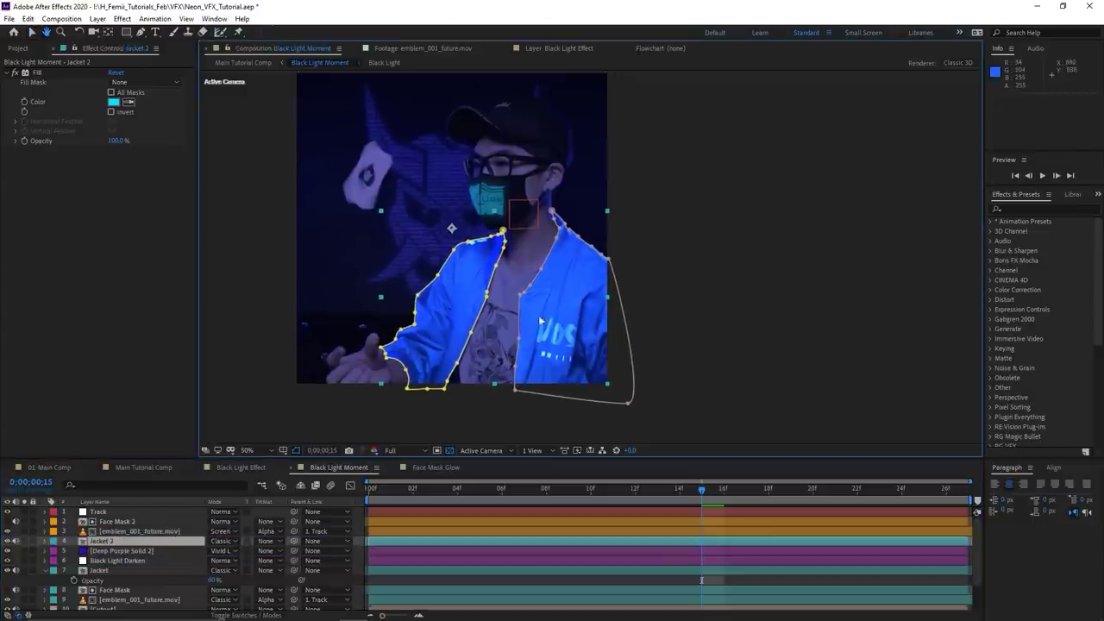
# Set the blending mode of the Jacket 2 layer to Screen
pyautogui.click(112, 541)
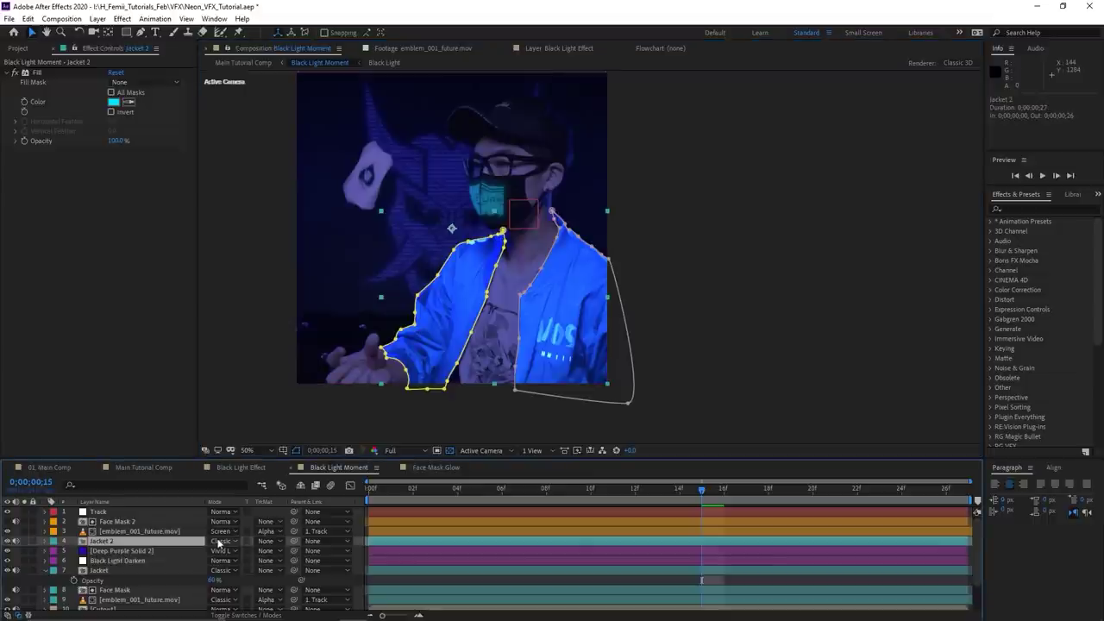
pyautogui.click(220, 543)
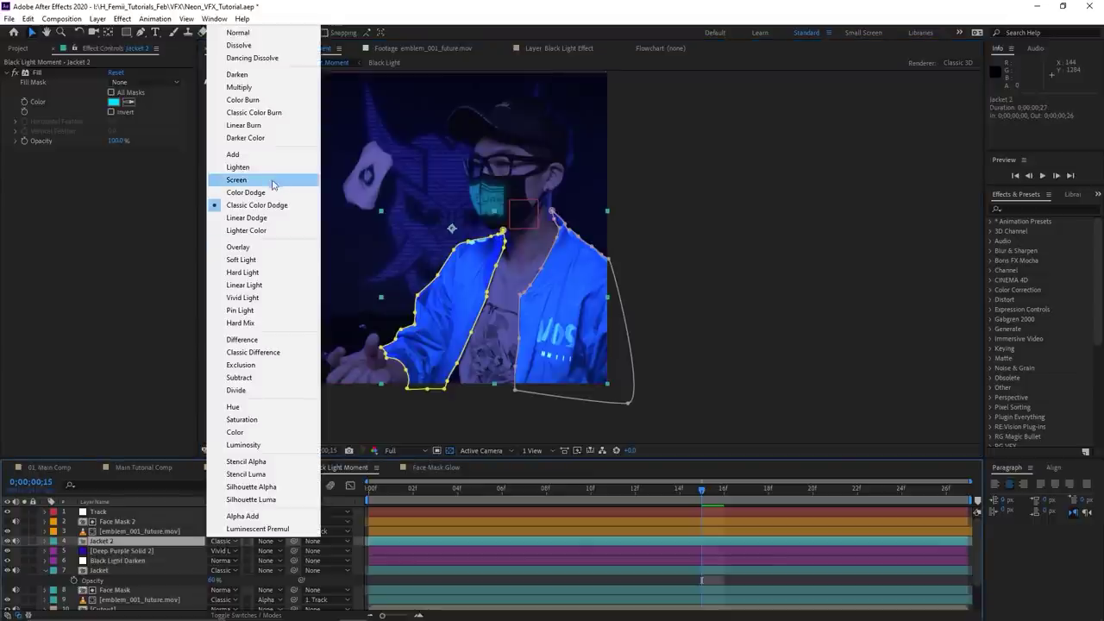
pyautogui.click(271, 181)
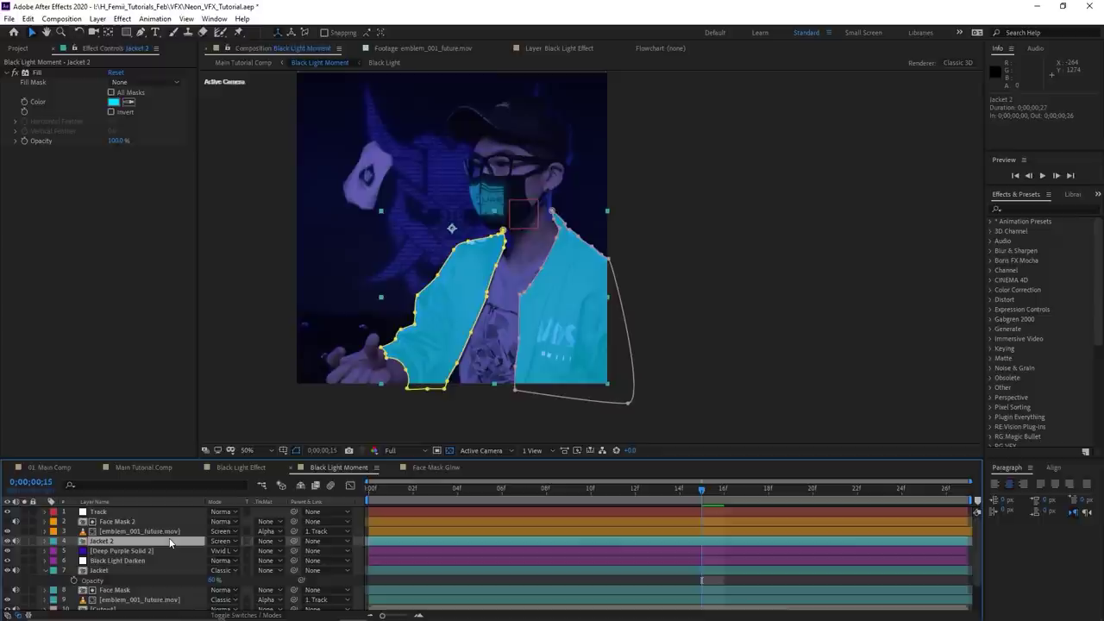
# Apply the Deep Glow effect to the Jacket 2 layer
pyautogui.hotkey('ctrl', 'space')
pyautogui.write('deep')
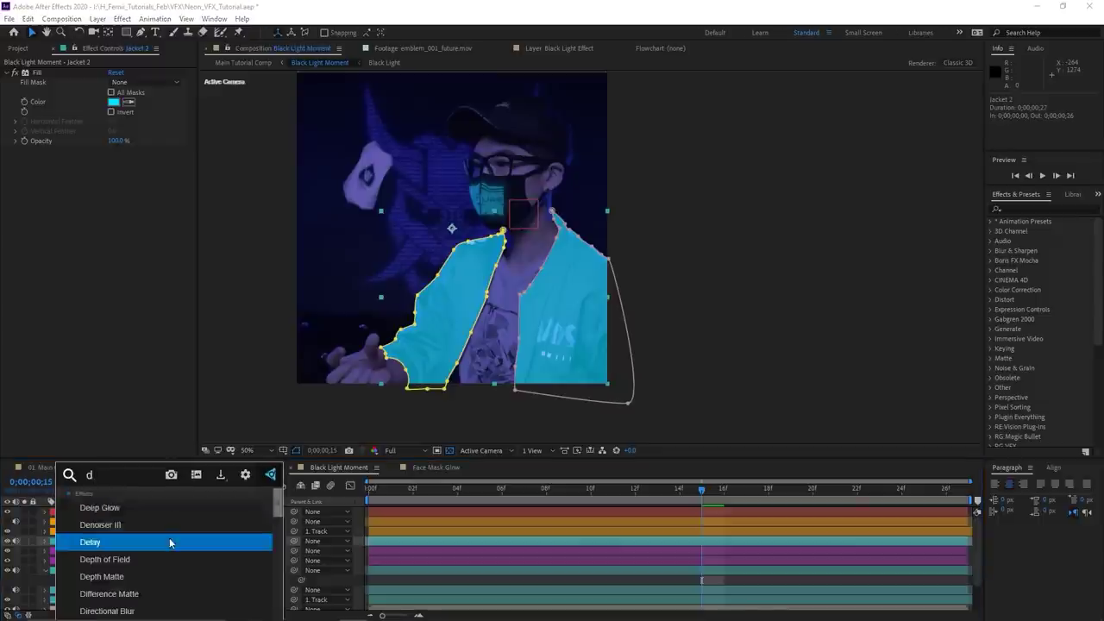
pyautogui.click(178, 508)
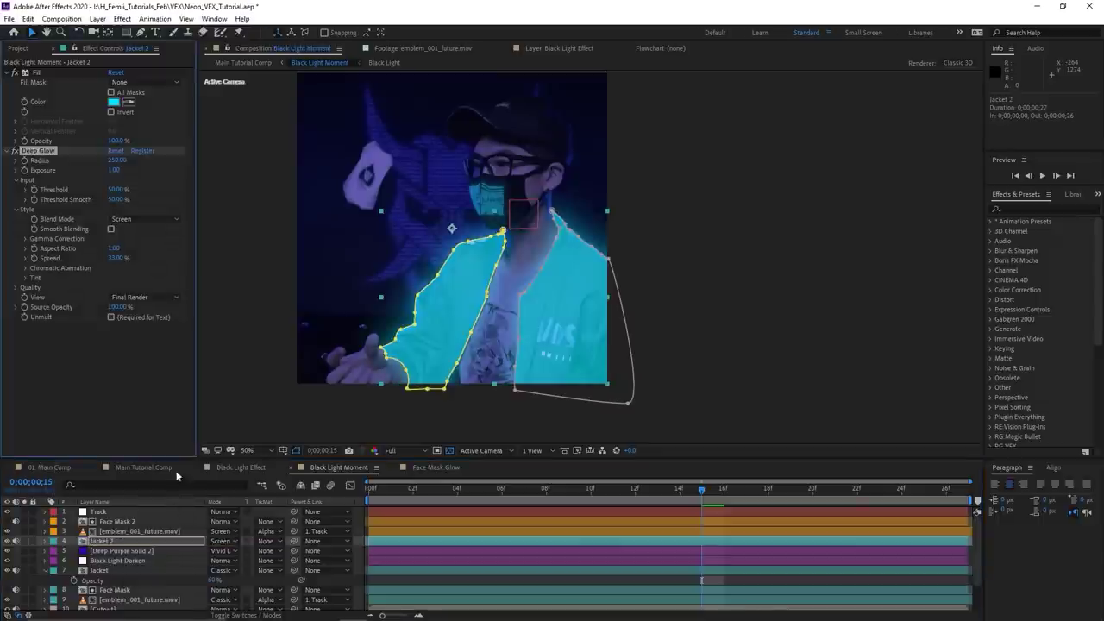
pyautogui.click(374, 542)
pyautogui.click(411, 543)
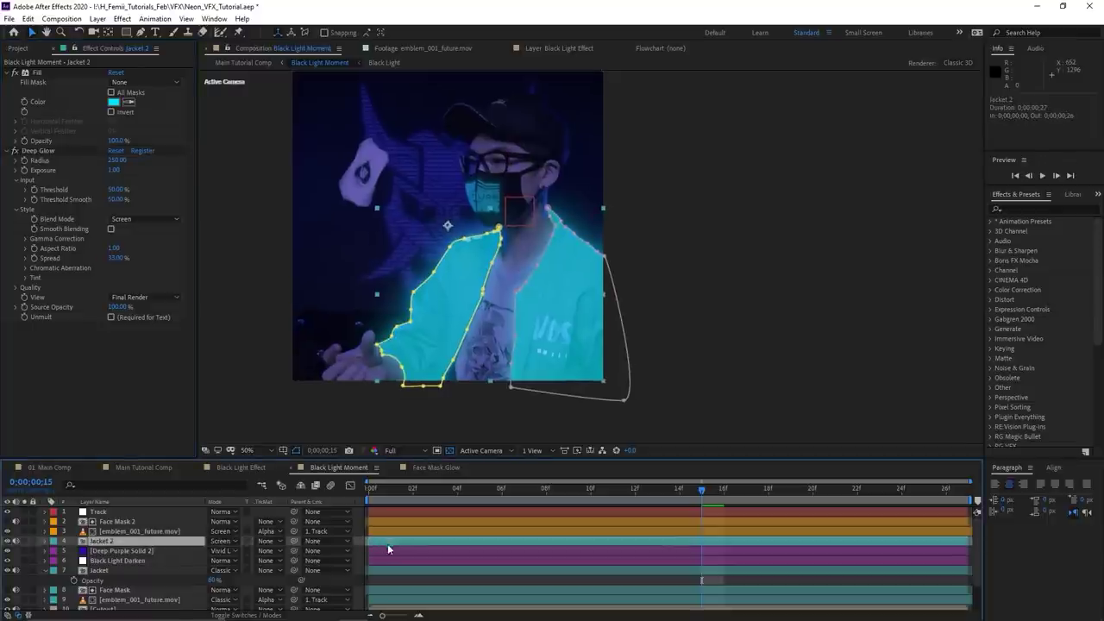
# Set the Jacket 2 layer's opacity to 30% and preview the result
pyautogui.press('t')
pyautogui.click(214, 550)
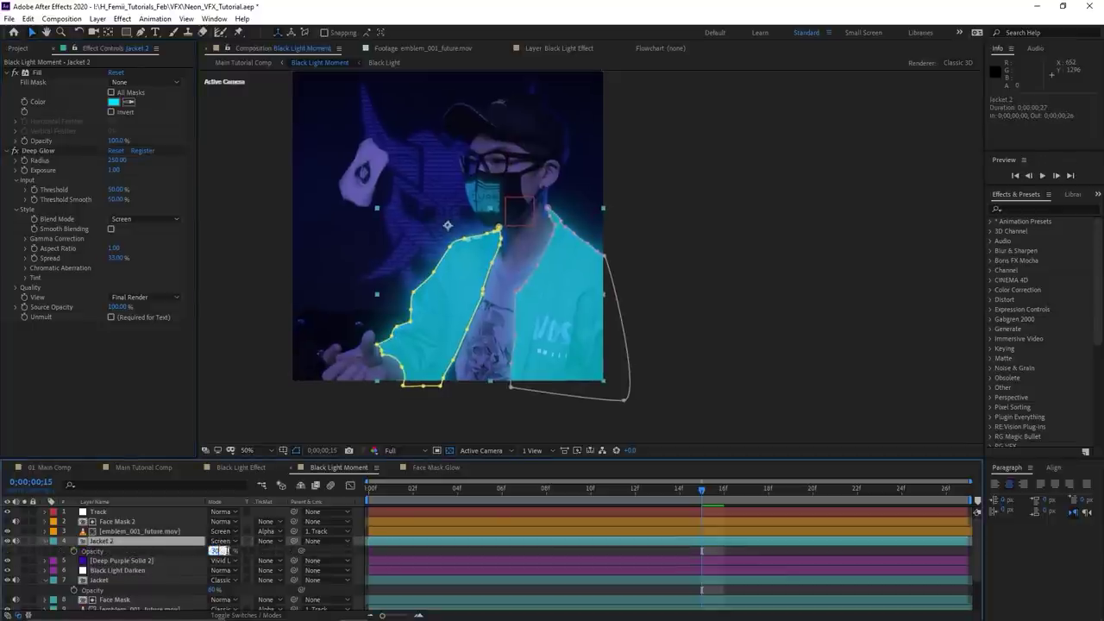
pyautogui.write('30')
pyautogui.press('Return')
pyautogui.click(448, 553)
pyautogui.press('space')
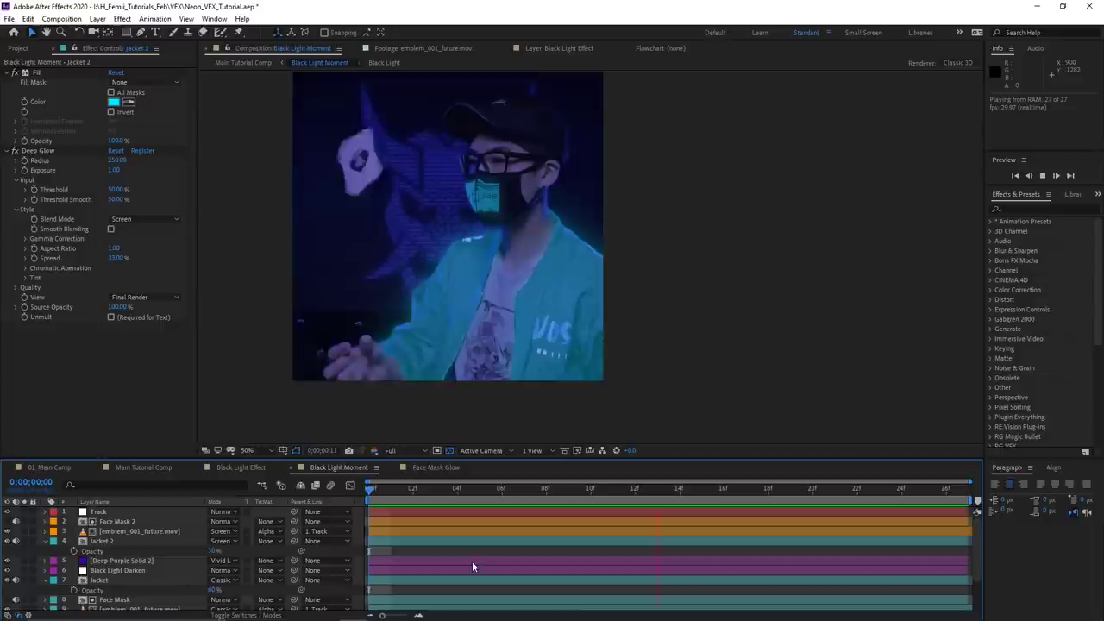
# Set the Deep Glow radius to 150 and exposure to 0.6 on the Jacket 2 layer
pyautogui.click(108, 543)
pyautogui.click(117, 160)
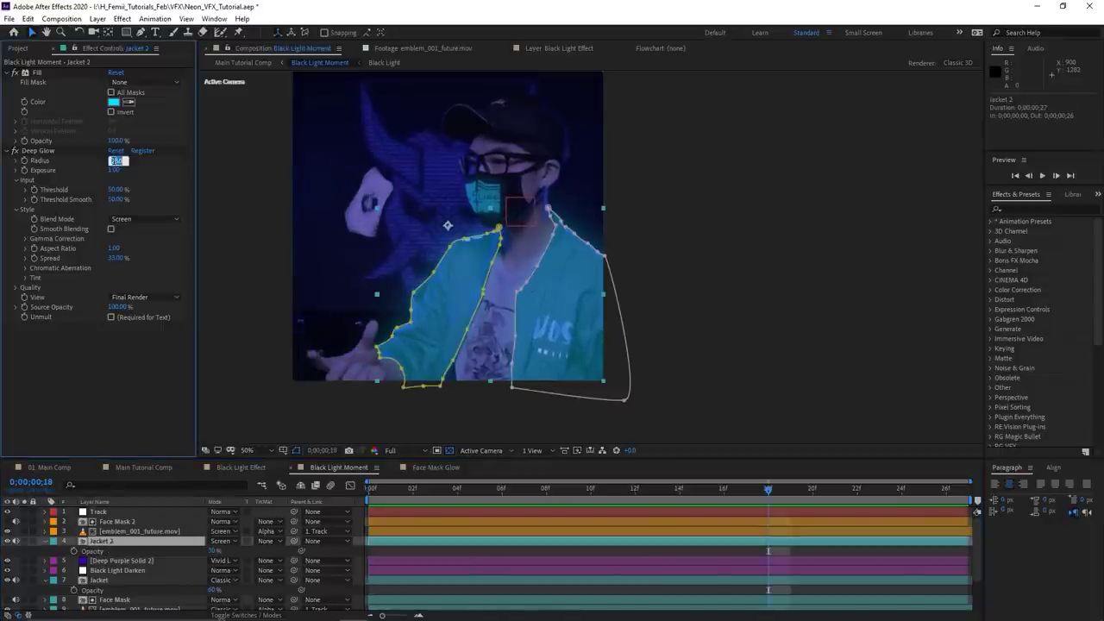
pyautogui.write('150')
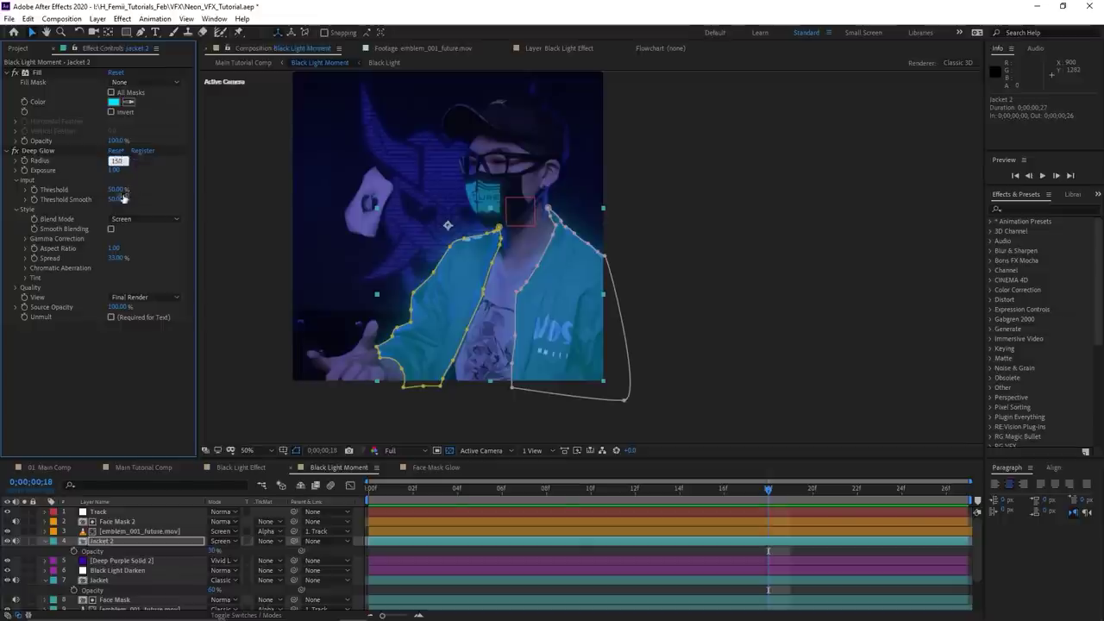
pyautogui.press('Return')
pyautogui.click(113, 170)
pyautogui.write('0')
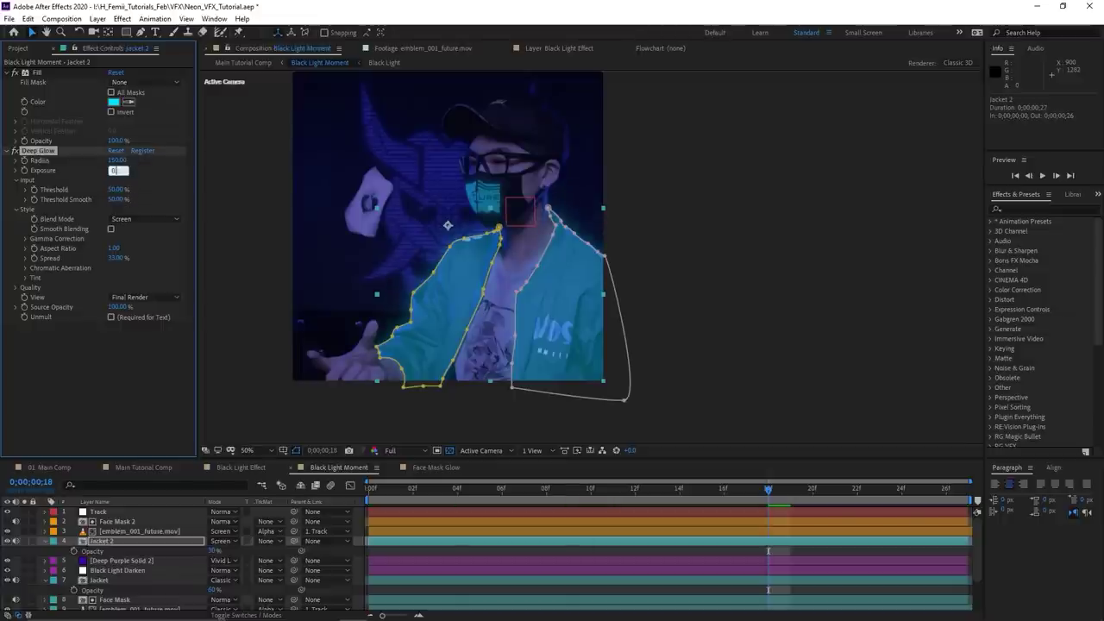
pyautogui.write('.6')
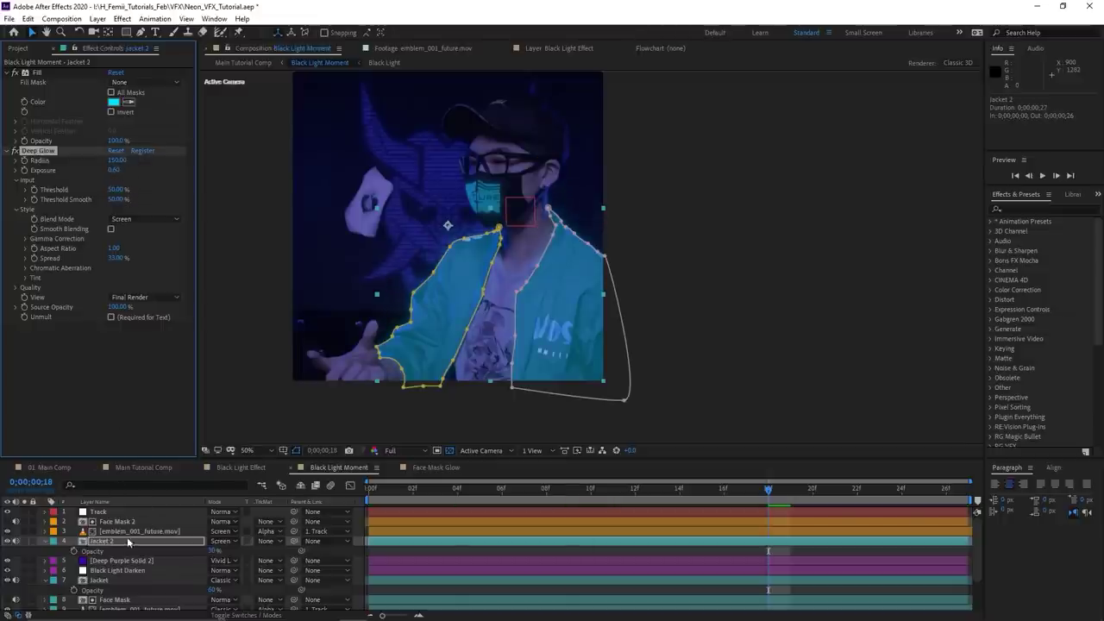
# Set the Jacket 2 layer's opacity to 50% and preview the composition
pyautogui.click(219, 559)
pyautogui.click(214, 550)
pyautogui.write('60')
pyautogui.press('Return')
pyautogui.click(214, 551)
pyautogui.write('50')
pyautogui.press('Return')
pyautogui.click(459, 551)
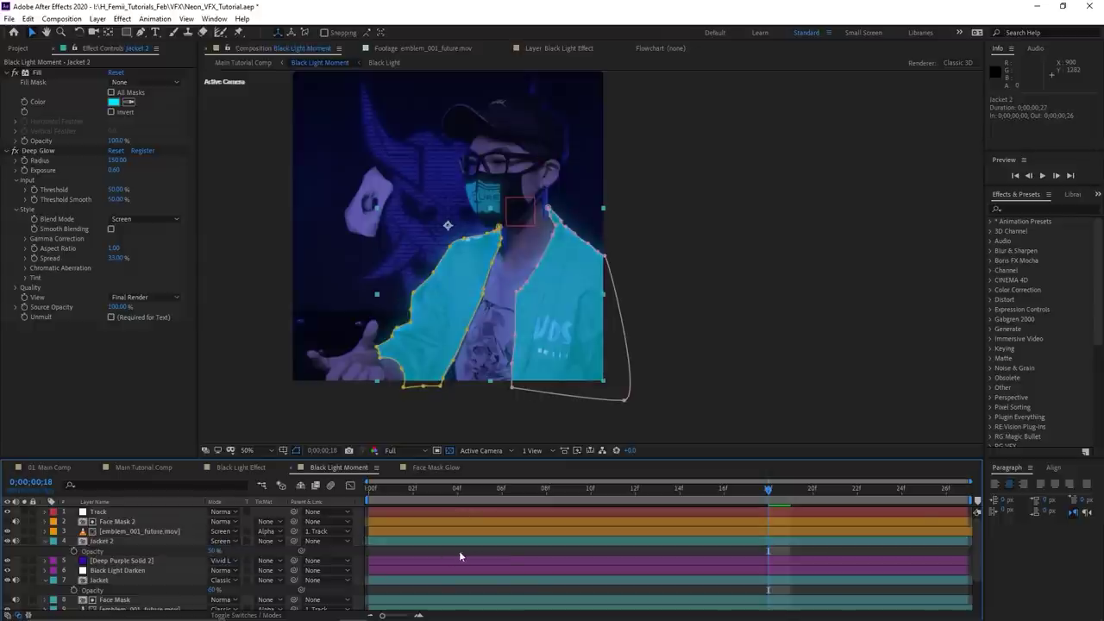
pyautogui.press('space')
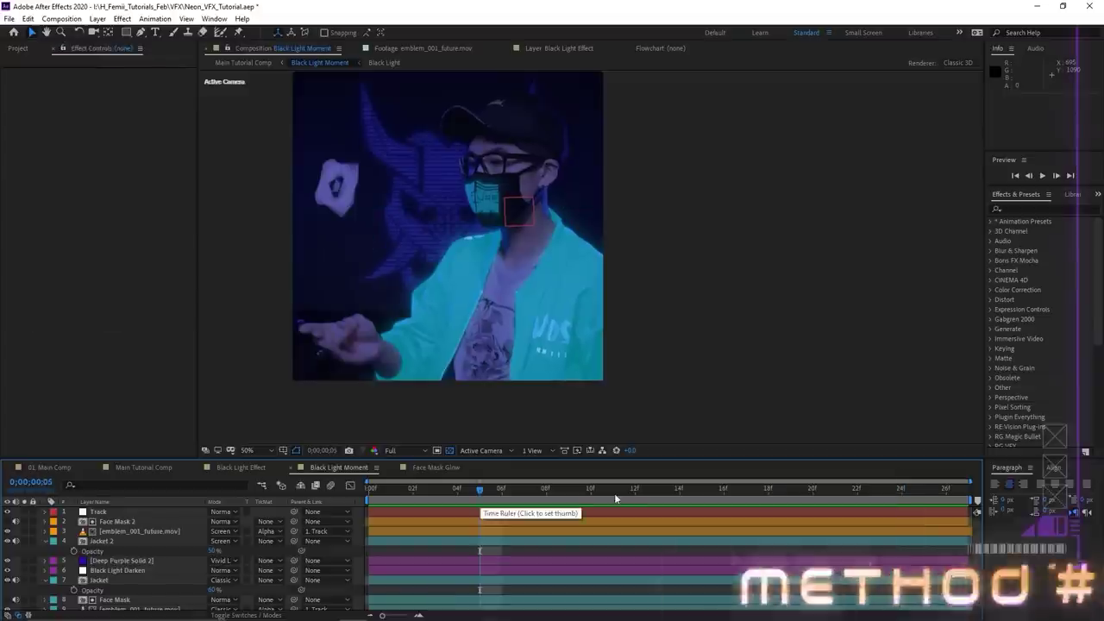
# Hide every layer above Base Layer, from Track down to the lower emblem_008_oni.mov, so only the original footage shows
pyautogui.moveTo(482, 490); pyautogui.dragTo(424, 498)
pyautogui.click(100, 512)
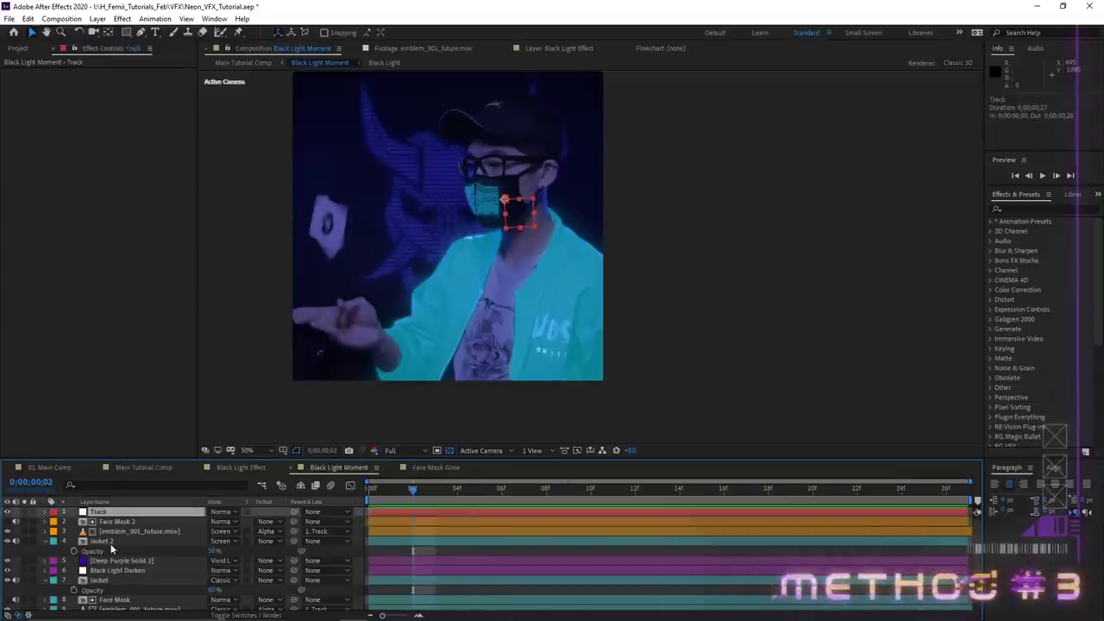
pyautogui.scroll(-2, 112, 548)
pyautogui.keyDown('shift'); pyautogui.click(124, 594); pyautogui.keyUp('shift')
pyautogui.click(8, 595)
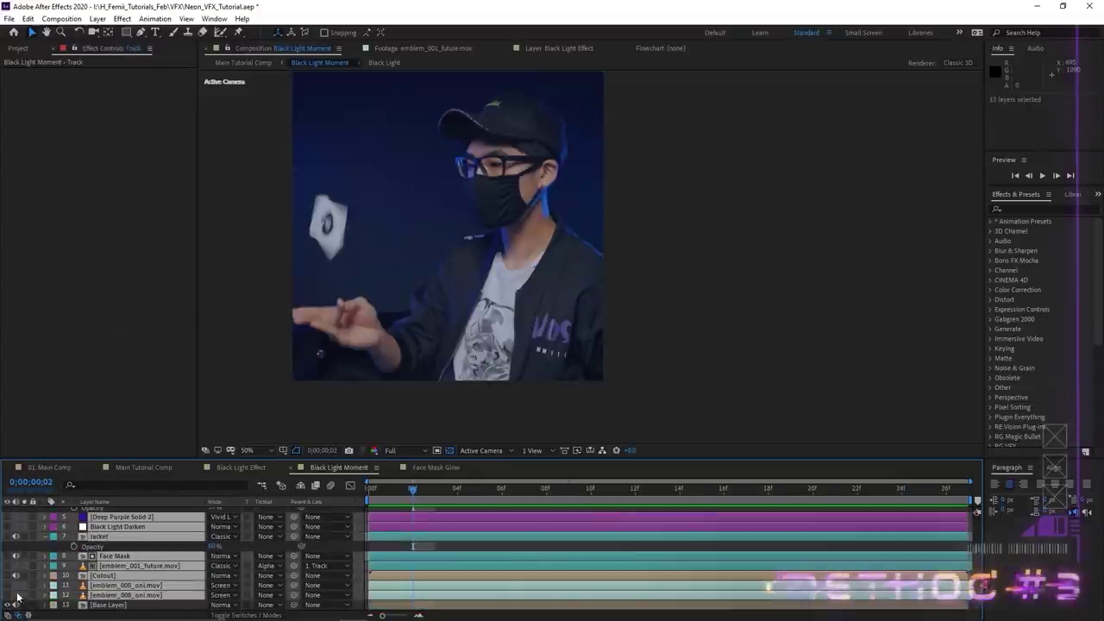
pyautogui.click(355, 548)
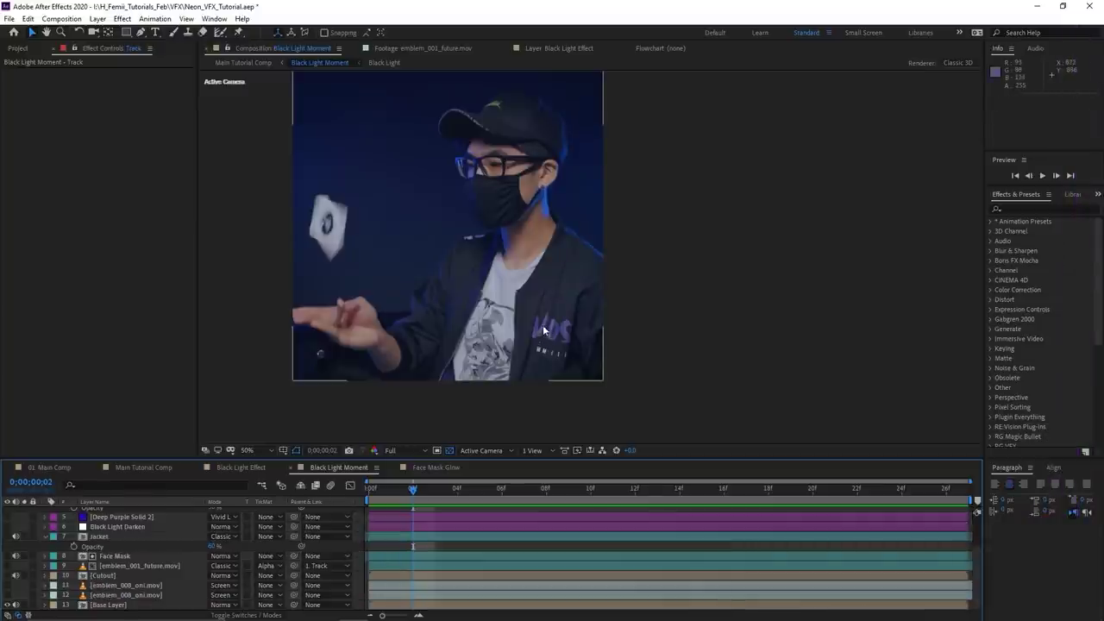
# Examine the original footage up close at several frames, covering the shirt graphic, jacket logo, cap and face mask
pyautogui.scroll(1, 543, 328)
pyautogui.moveTo(527, 328); pyautogui.dragTo(560, 247)
pyautogui.press('v')
pyautogui.moveTo(464, 288); pyautogui.dragTo(536, 298)
pyautogui.scroll(2, 418, 334)
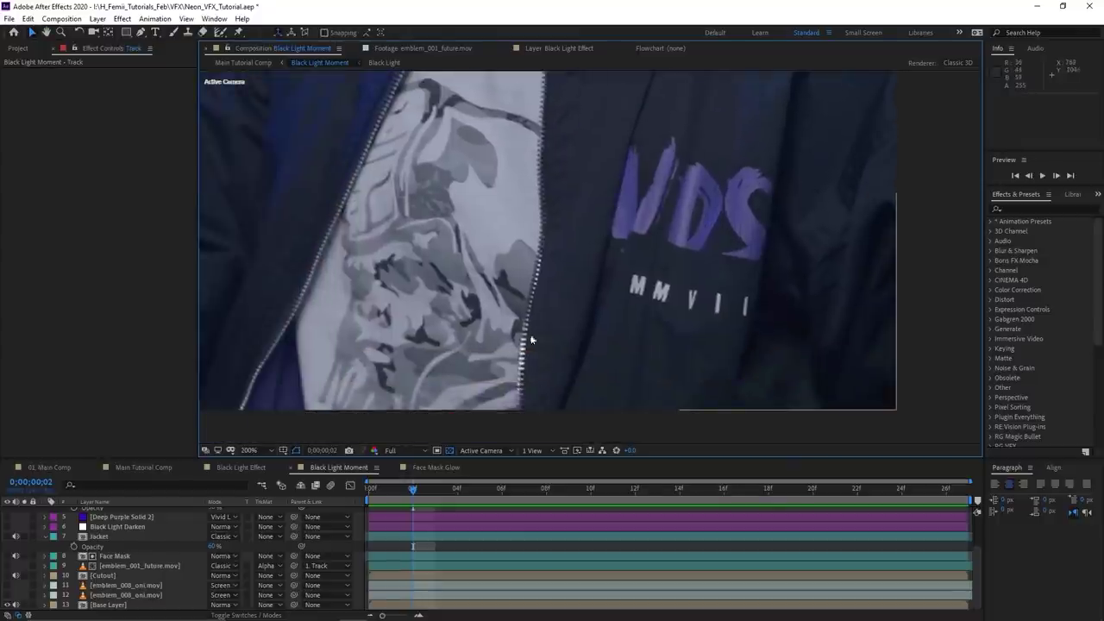
pyautogui.moveTo(418, 166); pyautogui.dragTo(411, 190)
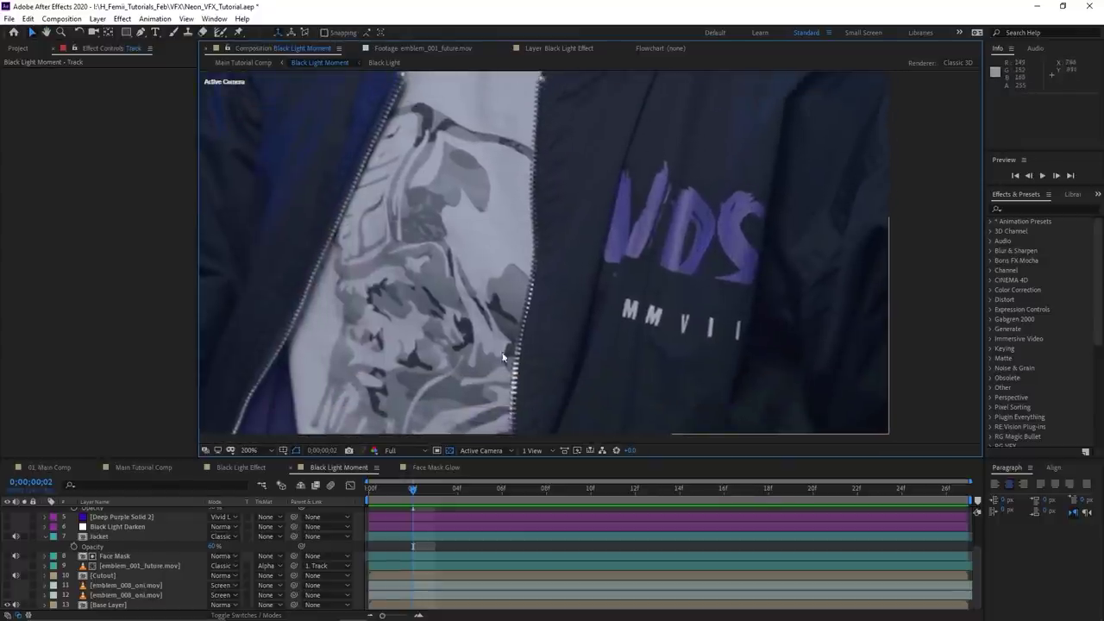
pyautogui.scroll(-1, 407, 194)
pyautogui.moveTo(549, 253); pyautogui.dragTo(502, 281)
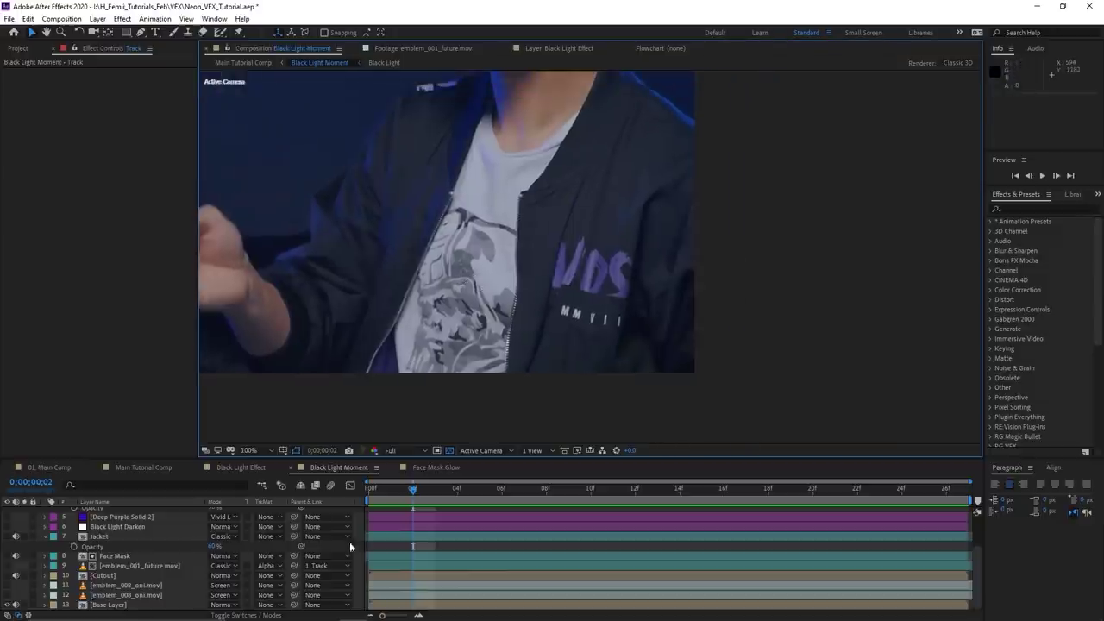
pyautogui.scroll(2, 359, 517)
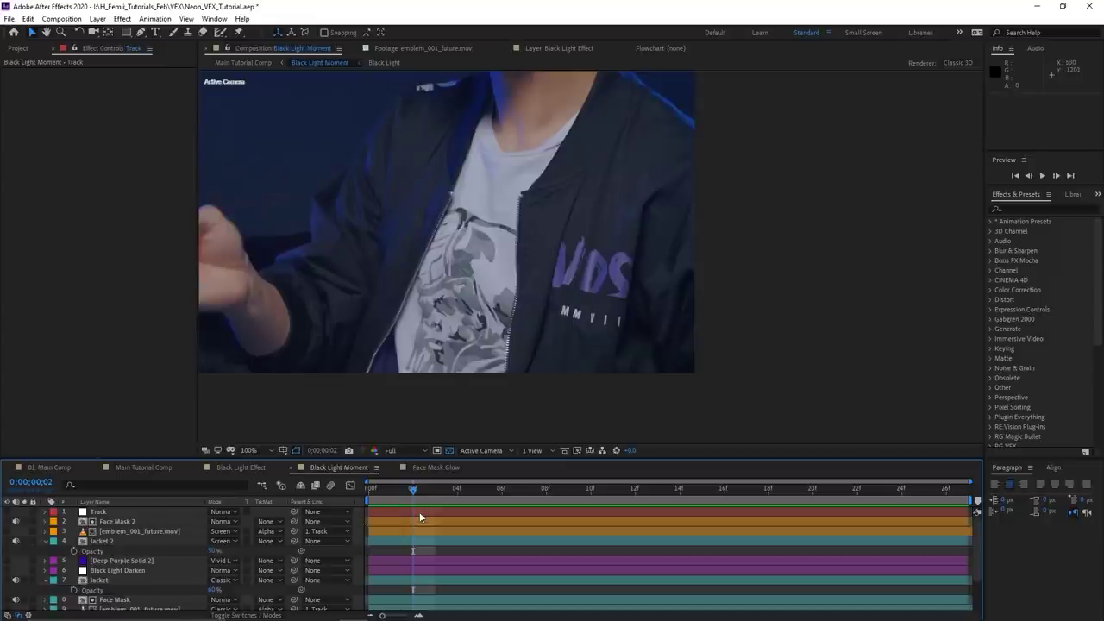
pyautogui.moveTo(470, 500); pyautogui.dragTo(590, 498)
pyautogui.moveTo(527, 288); pyautogui.dragTo(529, 440)
pyautogui.moveTo(534, 209); pyautogui.dragTo(558, 453)
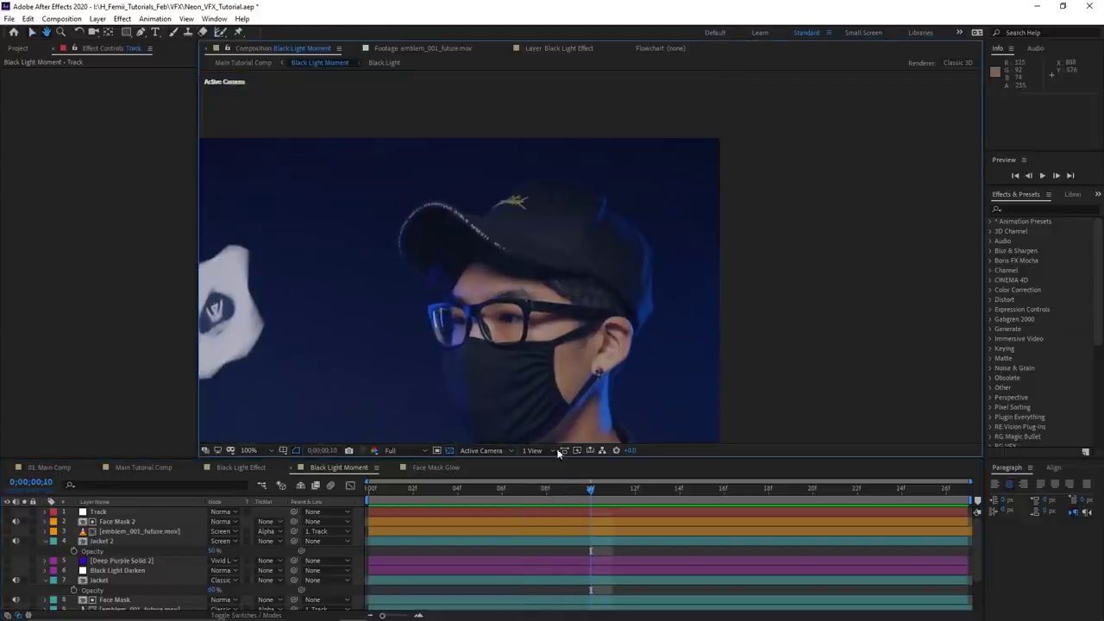
pyautogui.moveTo(634, 498); pyautogui.dragTo(879, 503)
pyautogui.scroll(-2, 587, 310)
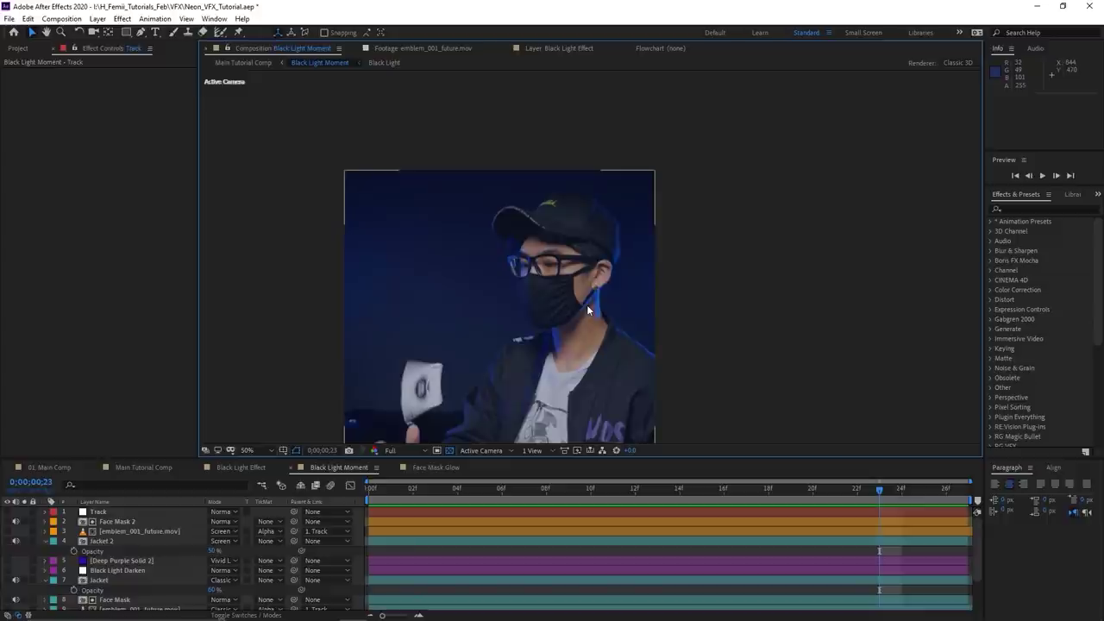
pyautogui.scroll(2, 586, 304)
pyautogui.moveTo(496, 342); pyautogui.dragTo(526, 325)
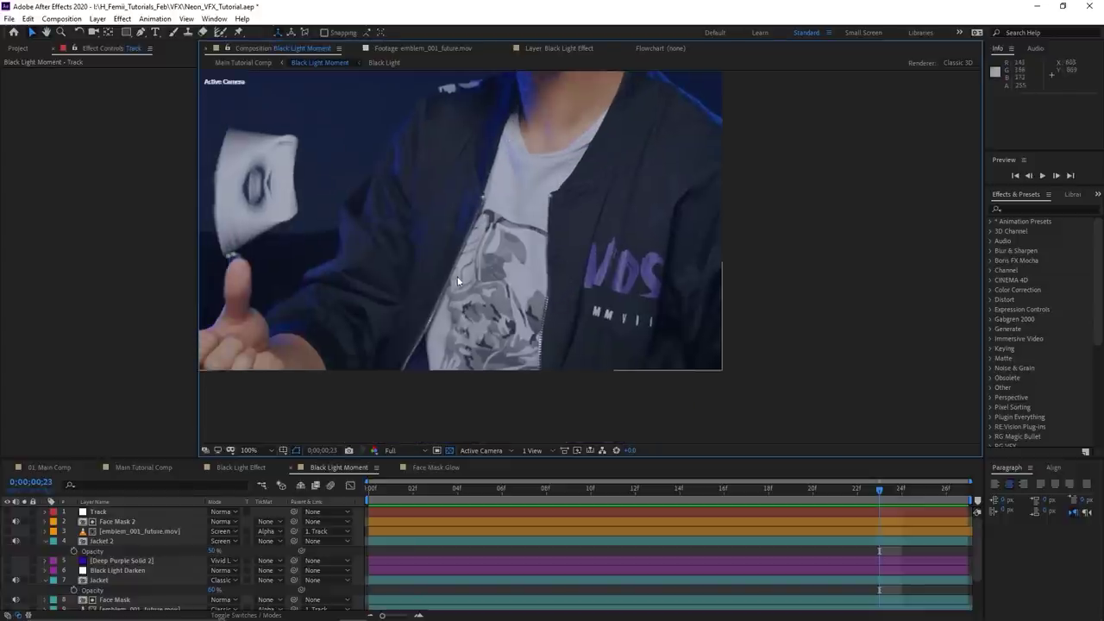
# Duplicate Base Layer and rename the upper copy Reference Logo
pyautogui.scroll(-3, 130, 594)
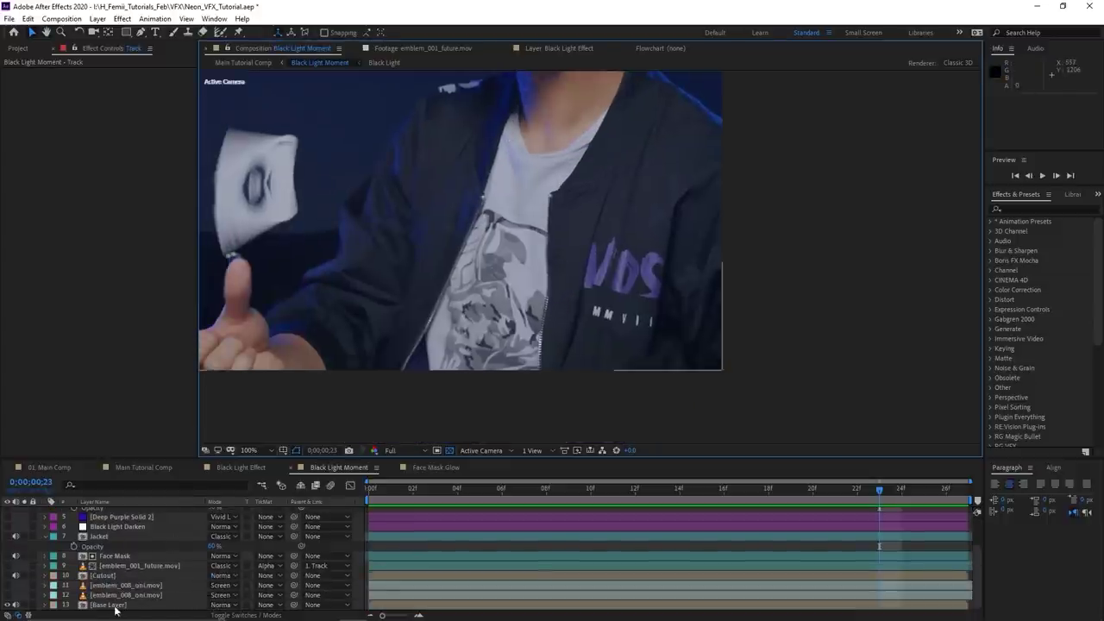
pyautogui.click(117, 605)
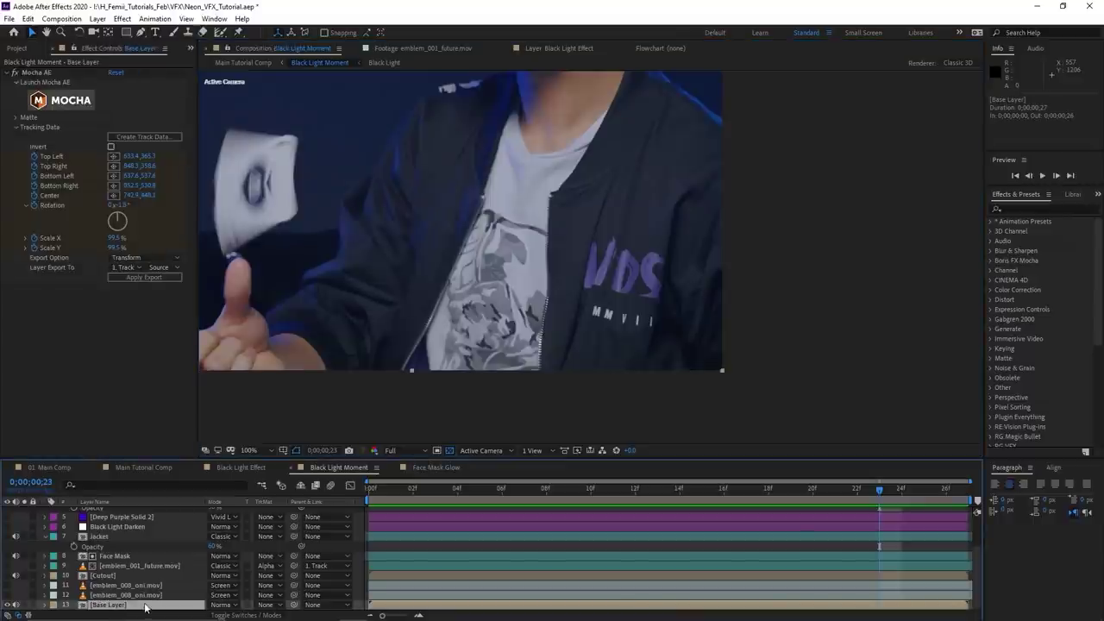
pyautogui.hotkey('ctrl', 'd')
pyautogui.rightClick(128, 595)
pyautogui.click(145, 585)
pyautogui.write('Refl')
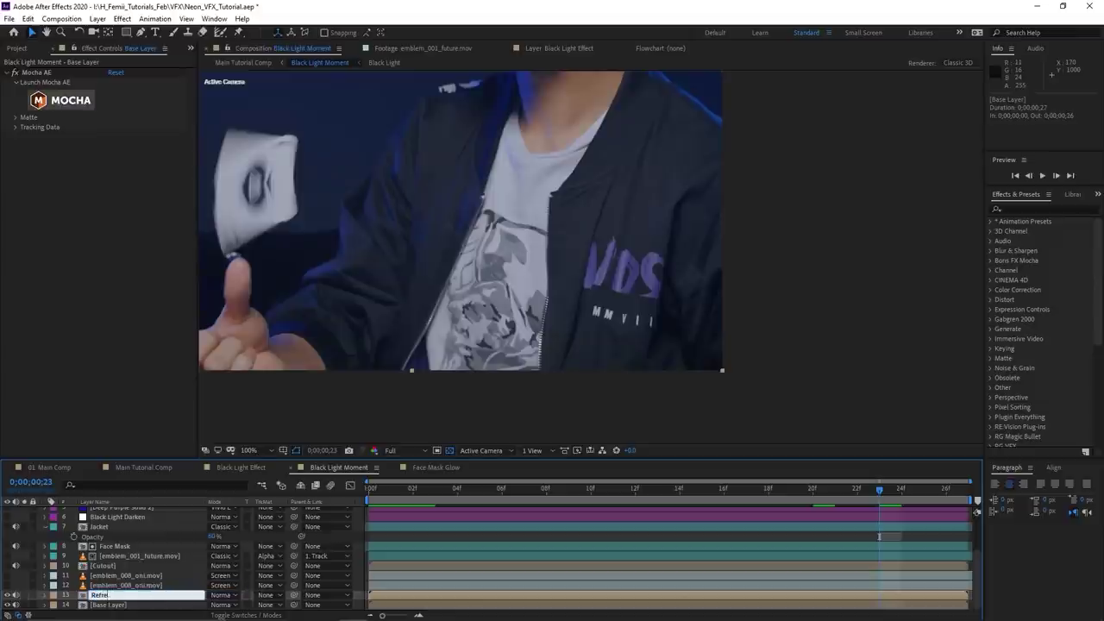
pyautogui.write('erence Logo')
pyautogui.press('Return')
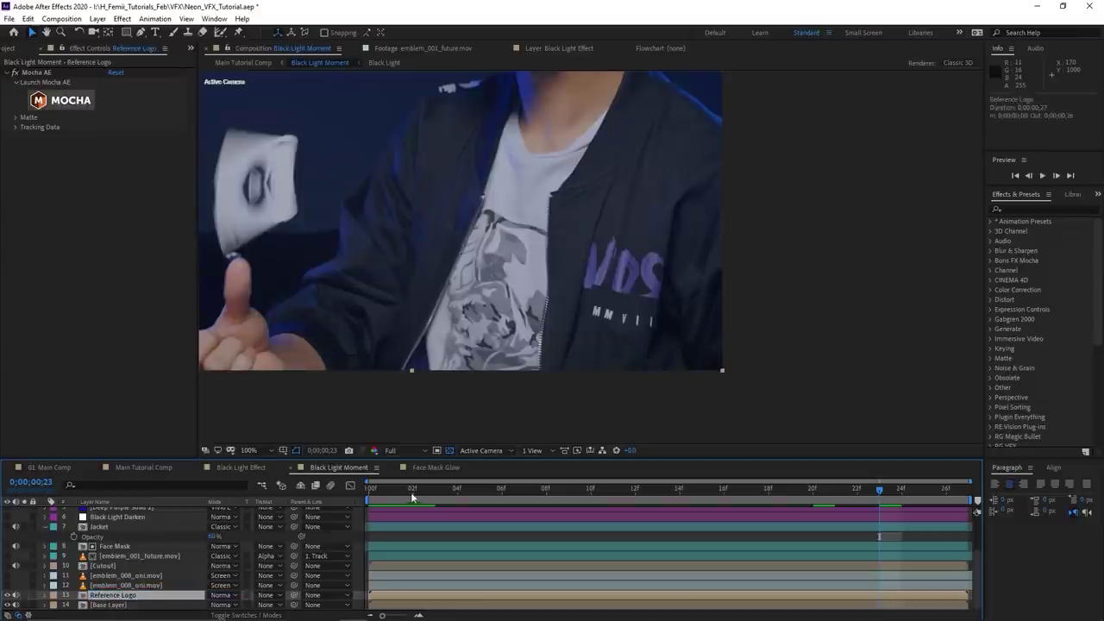
# At the first frame, draw a closed pen mask around the shirt graphic on Reference Logo and hide Base Layer
pyautogui.moveTo(410, 490); pyautogui.dragTo(338, 489)
pyautogui.moveTo(386, 296); pyautogui.dragTo(435, 325)
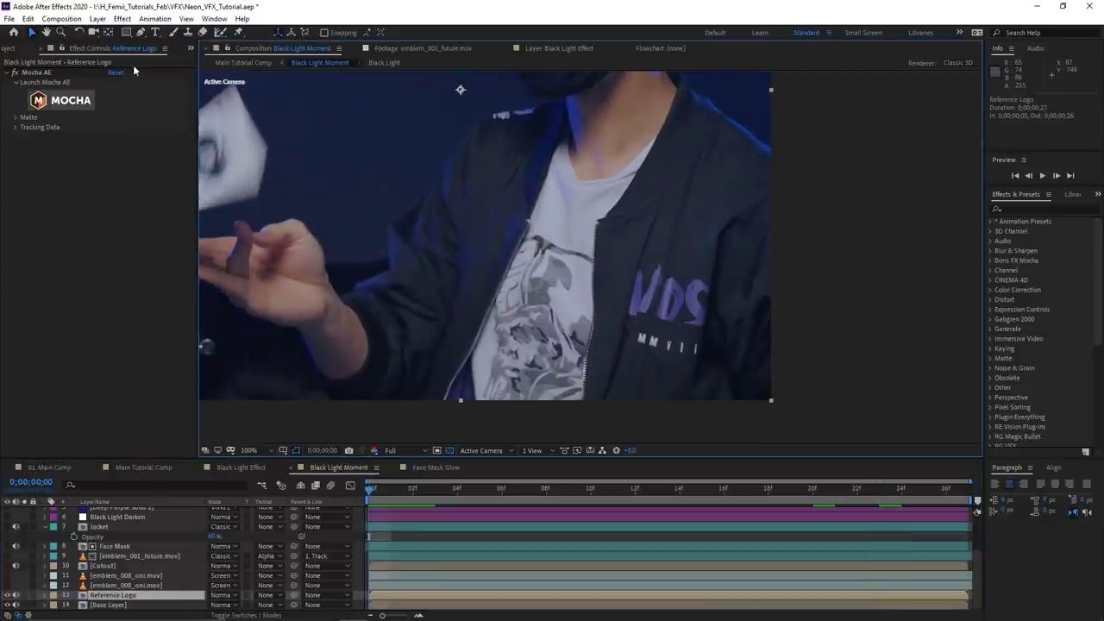
pyautogui.click(140, 32)
pyautogui.moveTo(536, 223); pyautogui.dragTo(527, 229)
pyautogui.moveTo(478, 335); pyautogui.dragTo(479, 337)
pyautogui.click(483, 412)
pyautogui.click(591, 411)
pyautogui.click(593, 373)
pyautogui.click(608, 300)
pyautogui.click(603, 263)
pyautogui.click(590, 250)
pyautogui.press('v')
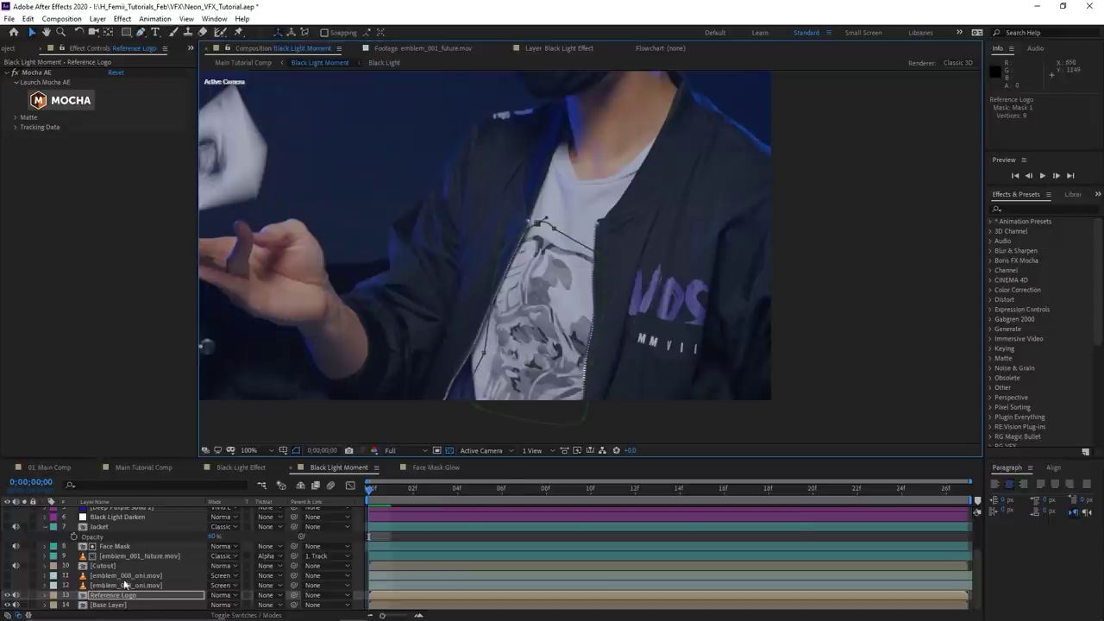
pyautogui.click(113, 596)
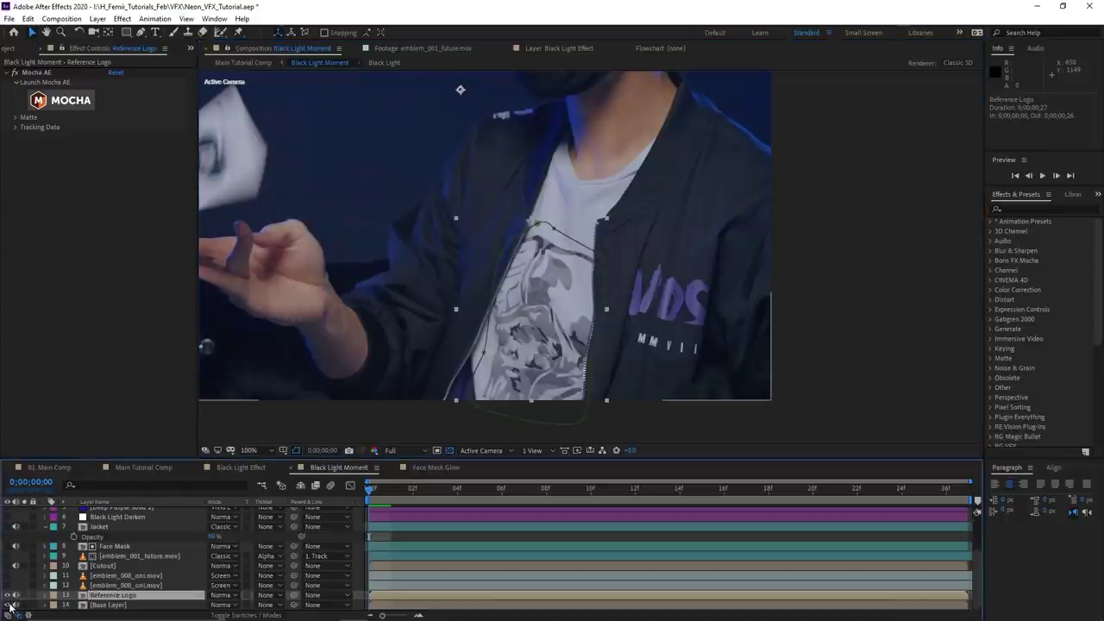
pyautogui.click(8, 605)
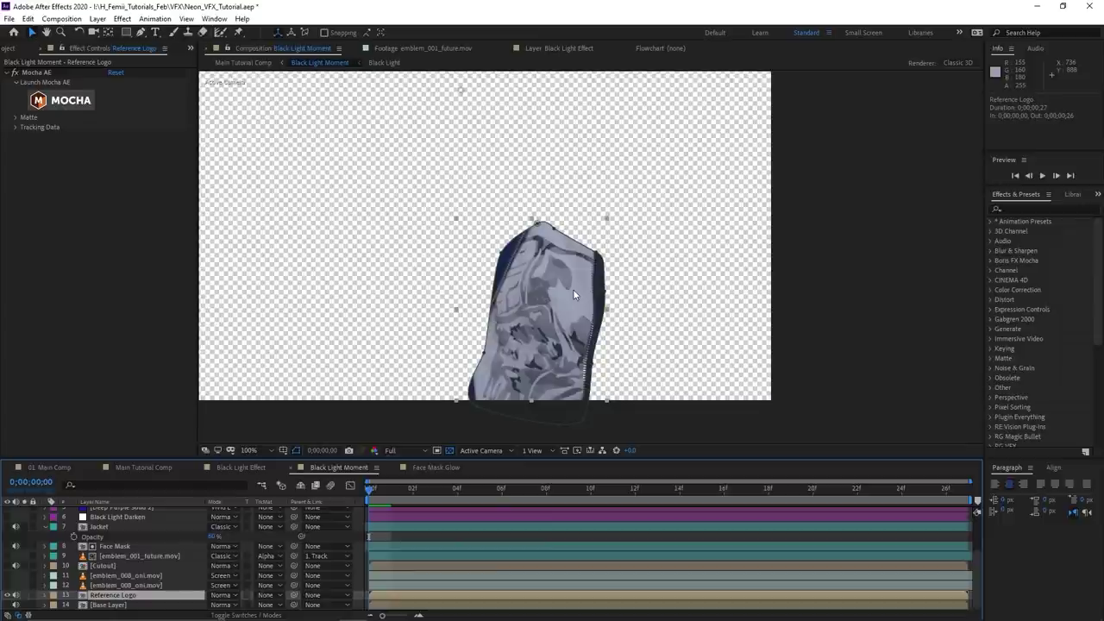
# Try an Auto-trace of Reference Logo's luminance onto a new layer and delete the traced layer
pyautogui.click(98, 19)
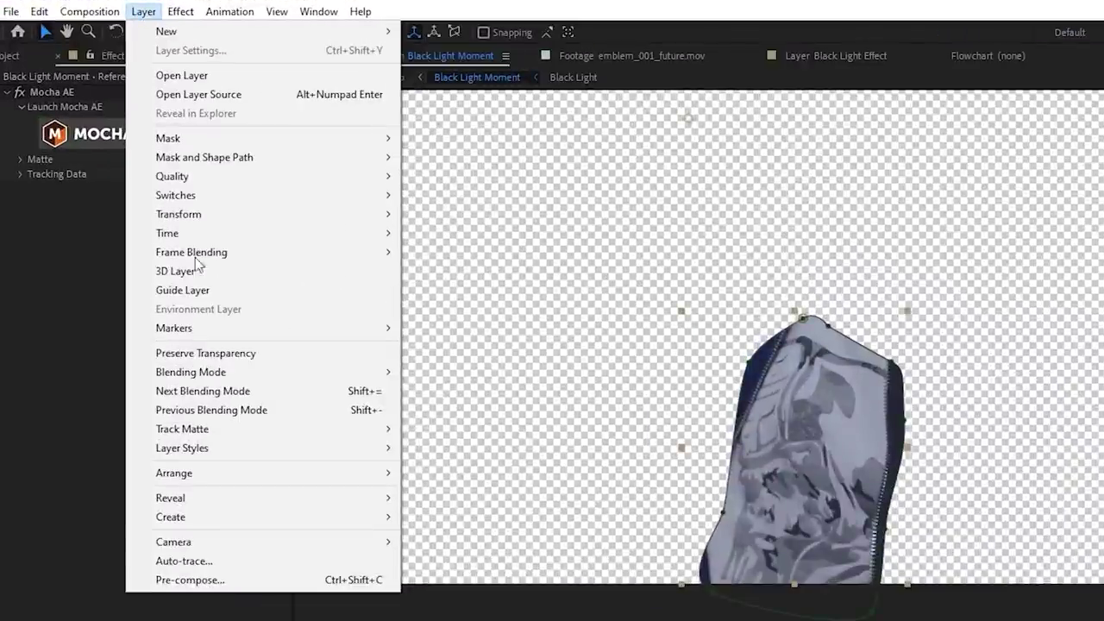
pyautogui.click(214, 562)
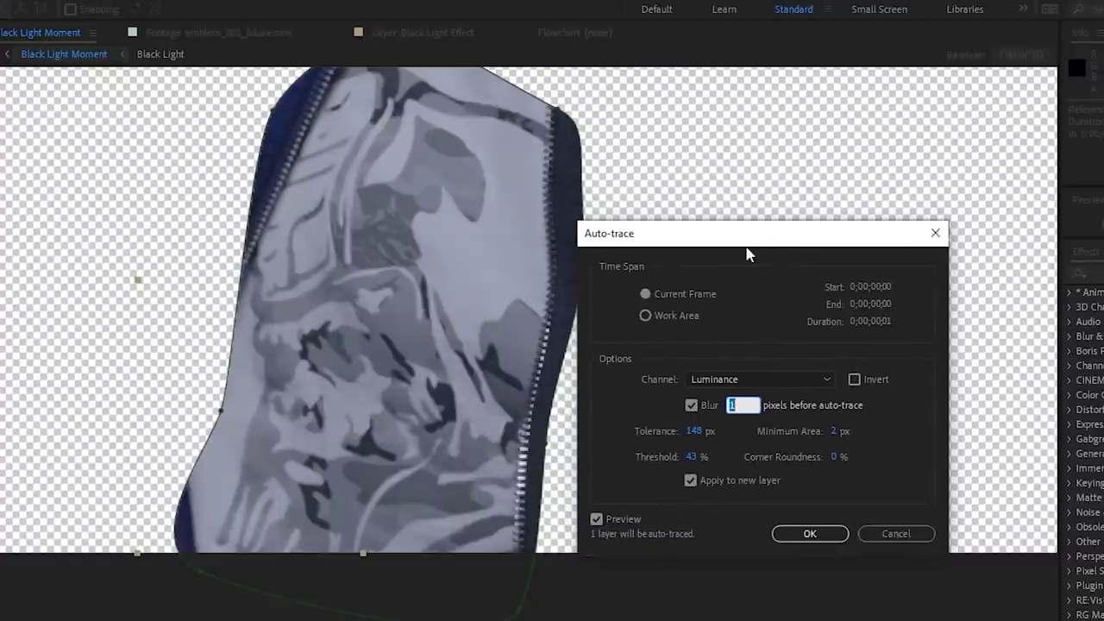
pyautogui.moveTo(749, 254); pyautogui.dragTo(819, 214)
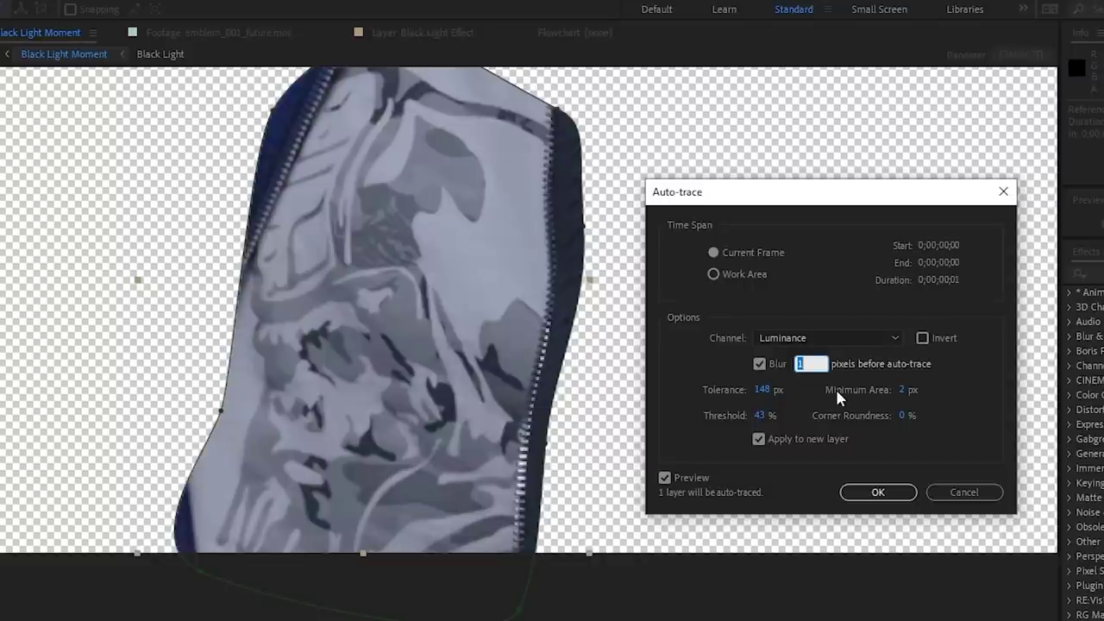
pyautogui.click(880, 493)
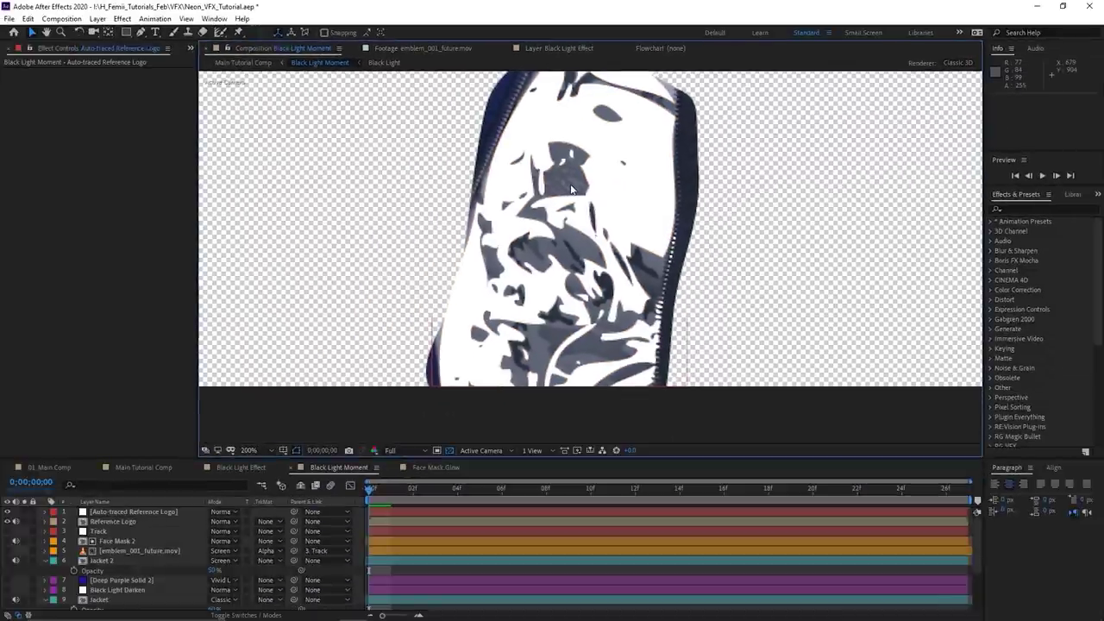
pyautogui.click(172, 512)
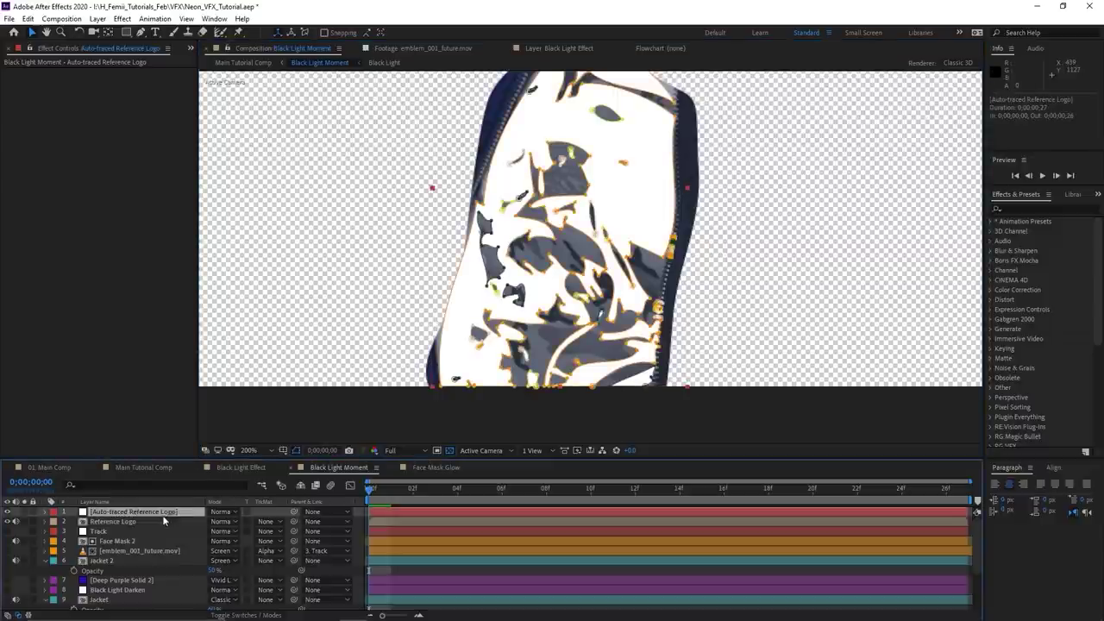
pyautogui.press('Delete')
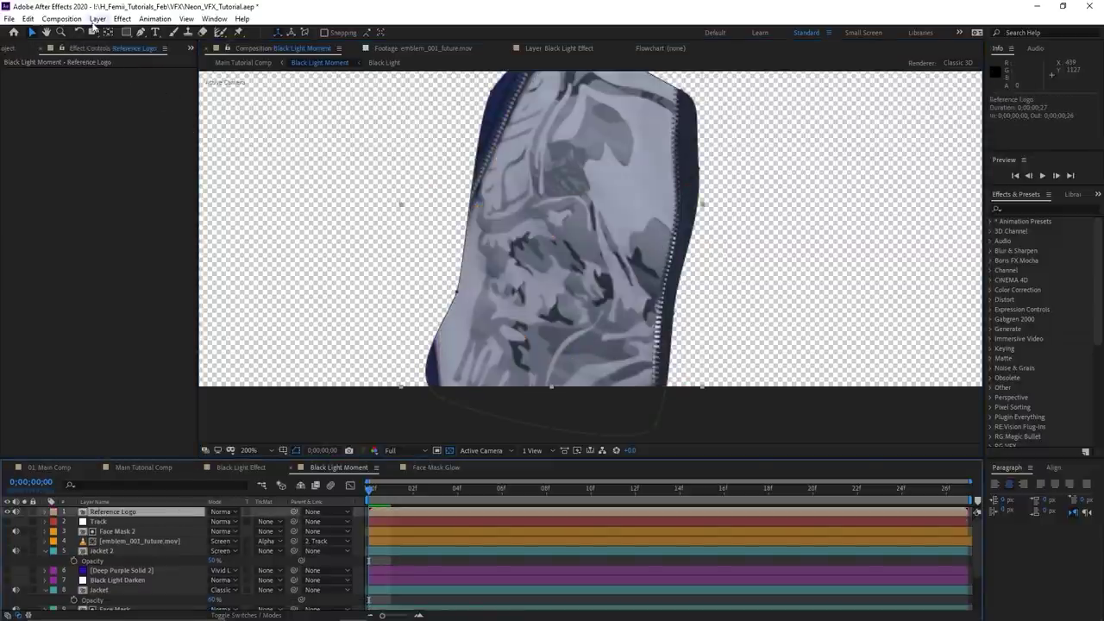
# Auto-trace Reference Logo's luminance for the current frame onto a new layer, with 1-pixel blur, 148 px tolerance and 43% threshold
pyautogui.click(98, 18)
pyautogui.click(187, 383)
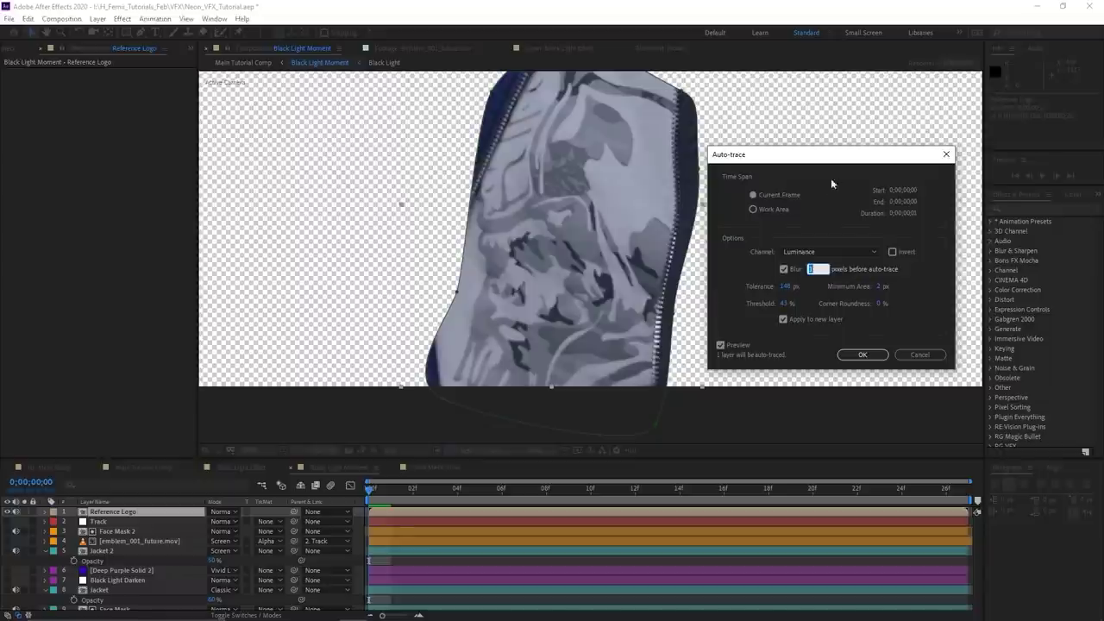
pyautogui.moveTo(846, 164); pyautogui.dragTo(826, 171)
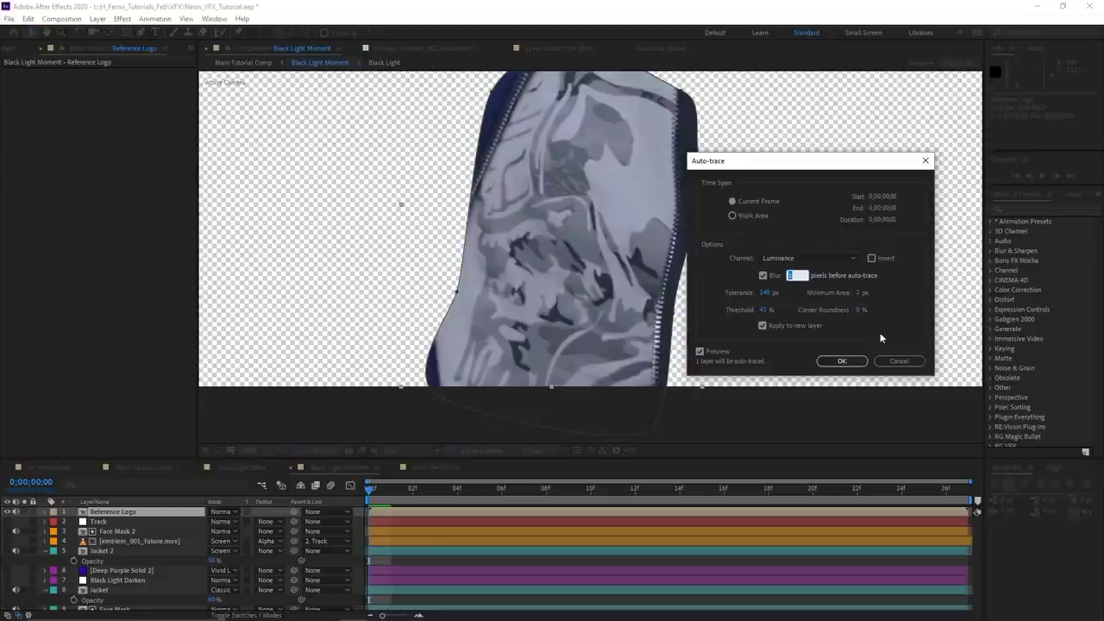
pyautogui.click(841, 361)
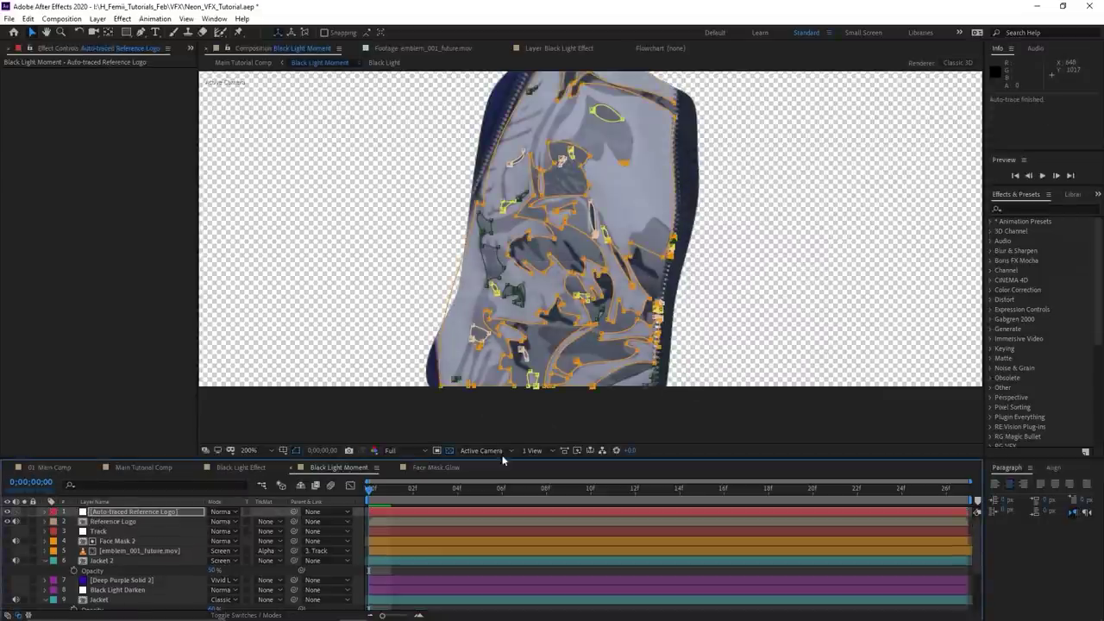
# Examine the auto-traced shapes over the shirt graphic with the traced layer deselected and its mask outlines hidden
pyautogui.click(363, 514)
pyautogui.click(381, 515)
pyautogui.moveTo(608, 175); pyautogui.dragTo(602, 184)
pyautogui.press('v')
pyautogui.click(363, 517)
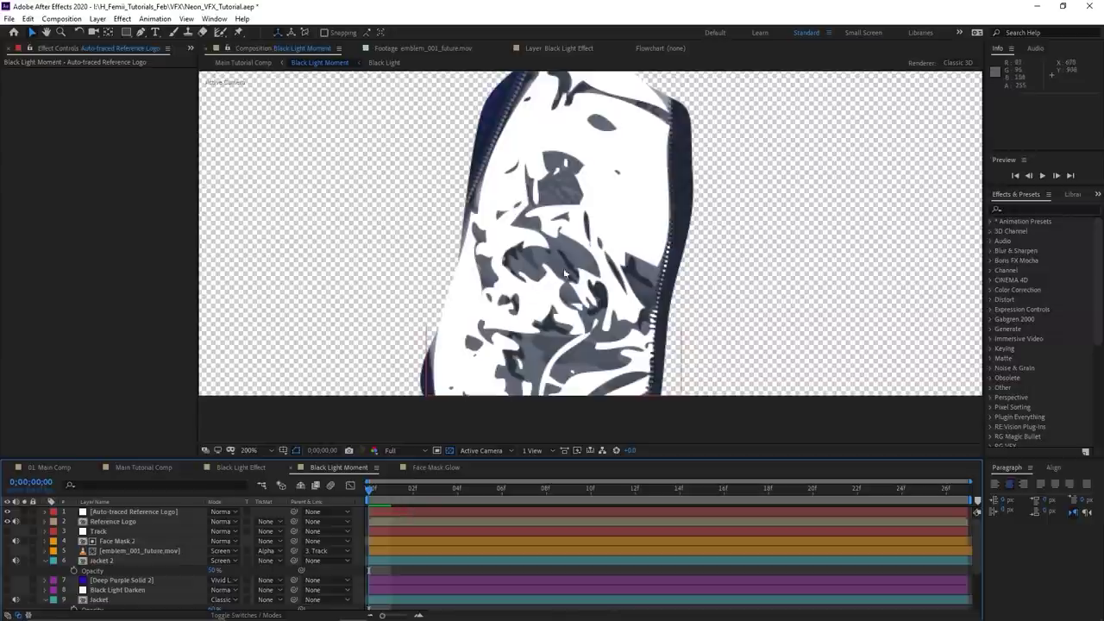
# Look up the Fill effect for the Auto-traced Reference Logo layer and view the layer's blending mode options
pyautogui.click(429, 513)
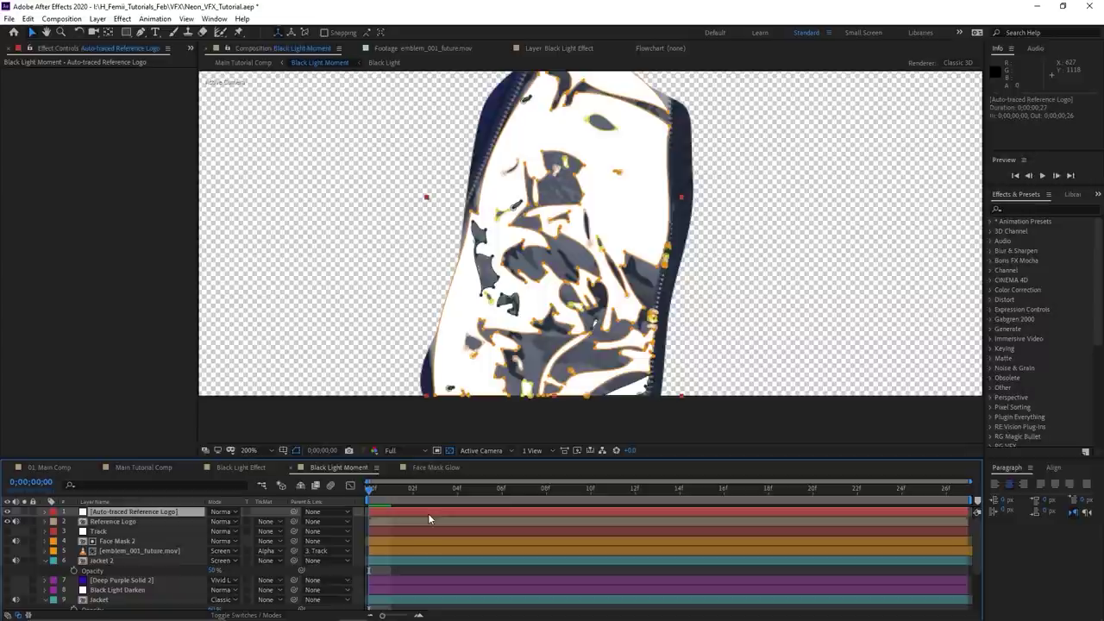
pyautogui.hotkey('ctrl', 'space')
pyautogui.write('fill')
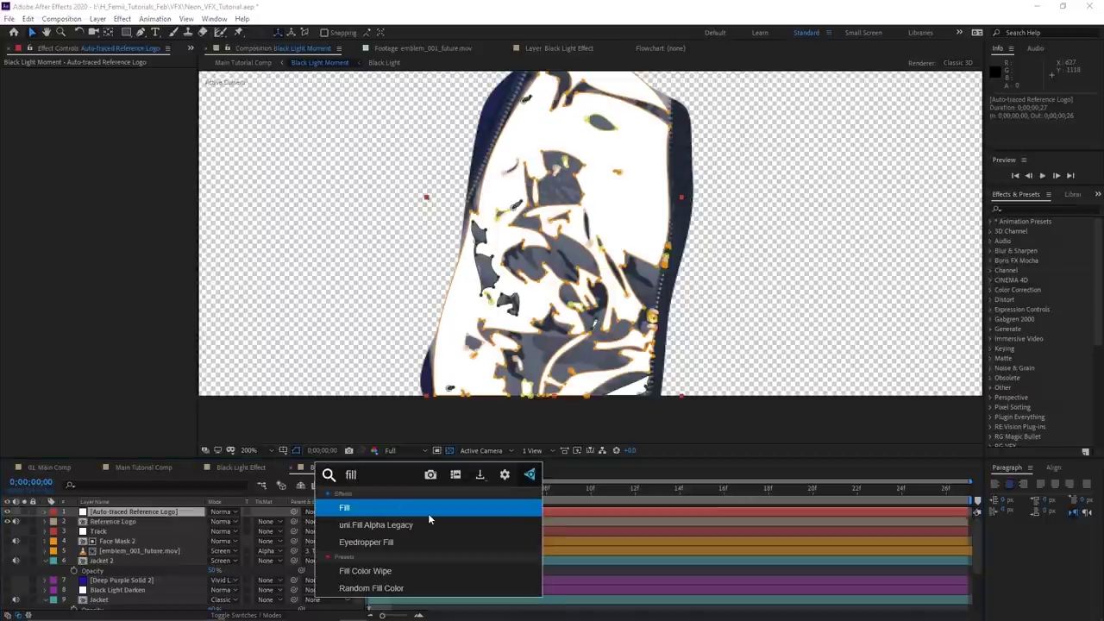
pyautogui.press('Return')
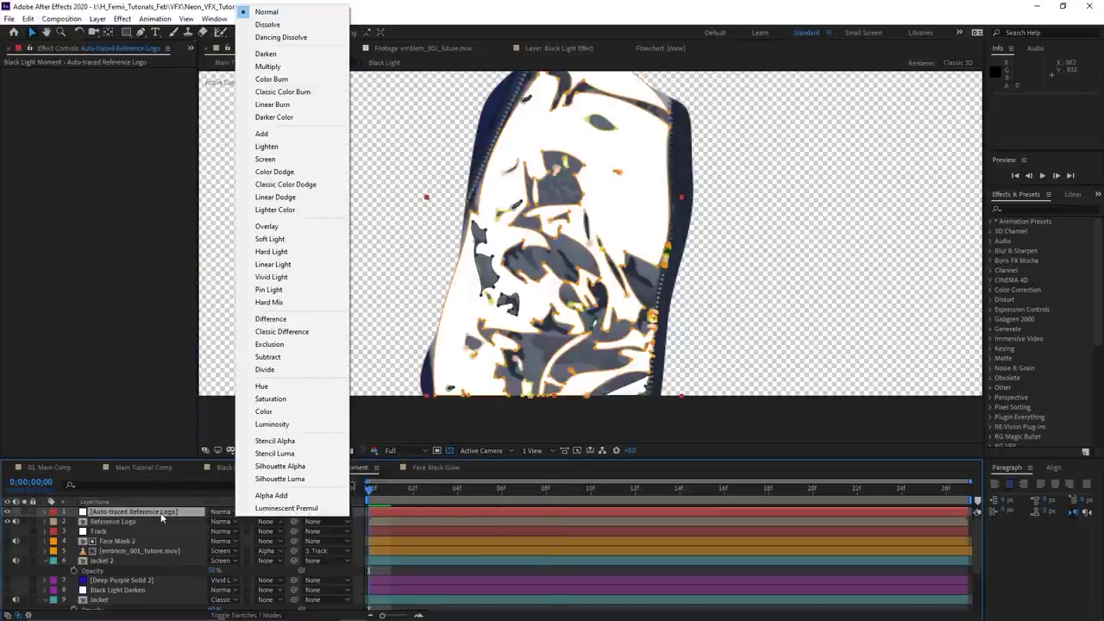
pyautogui.click(160, 513)
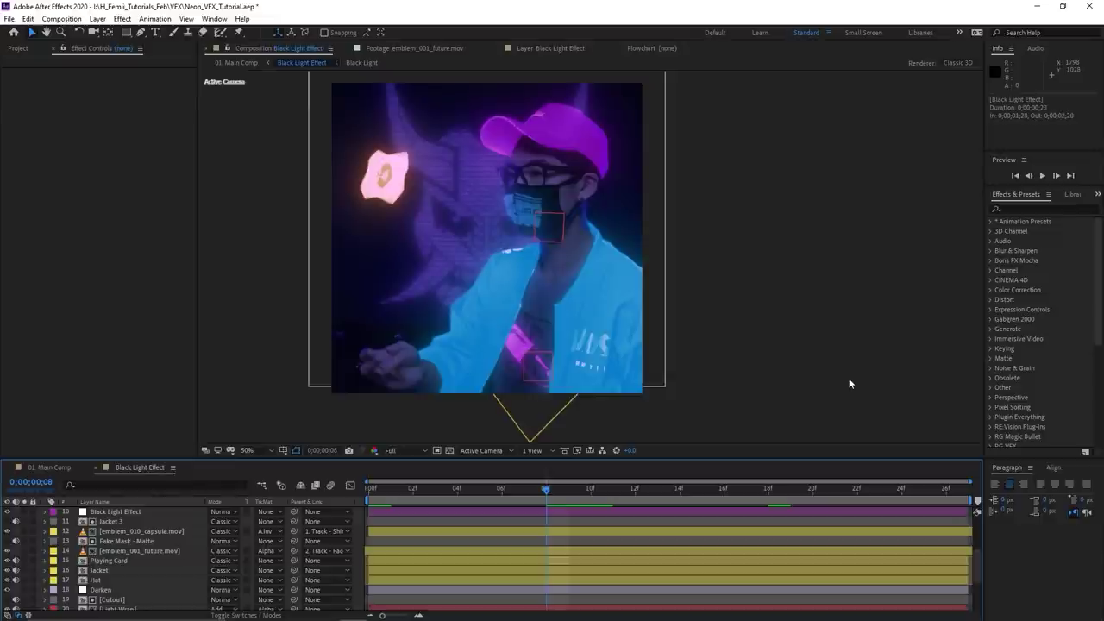
# Examine the finished Black Light Effect composite around frames 8 and 9, covering the jacket, shirt graphic, face mask, hat and glowing playing card
pyautogui.scroll(1, 565, 244)
pyautogui.moveTo(568, 260); pyautogui.dragTo(672, 305)
pyautogui.click(569, 488)
pyautogui.moveTo(582, 359); pyautogui.dragTo(565, 147)
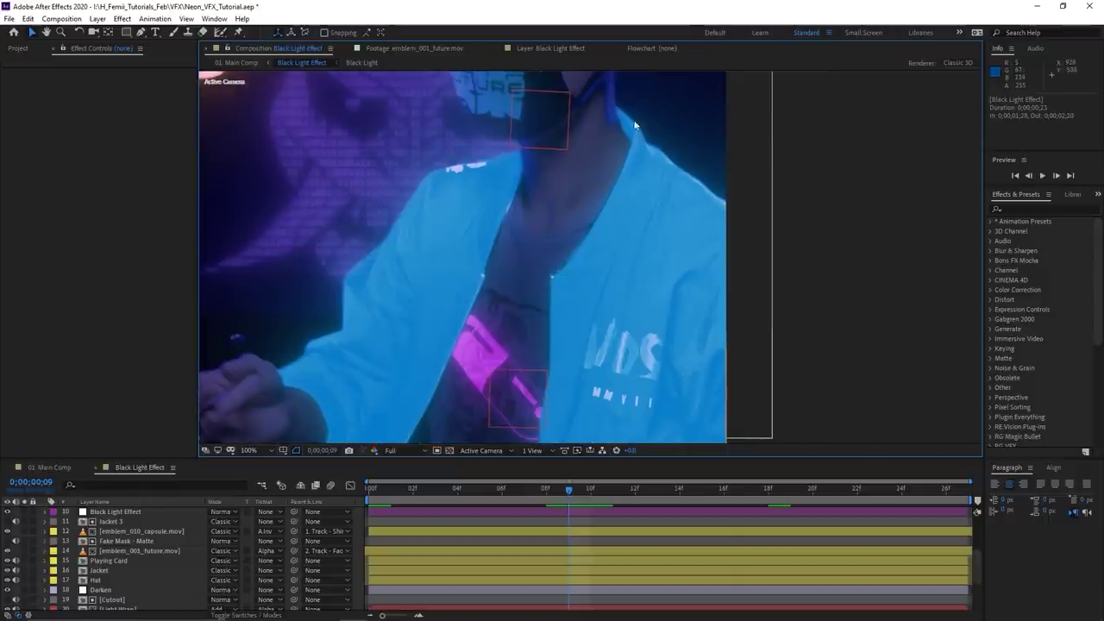
pyautogui.moveTo(550, 294); pyautogui.dragTo(539, 222)
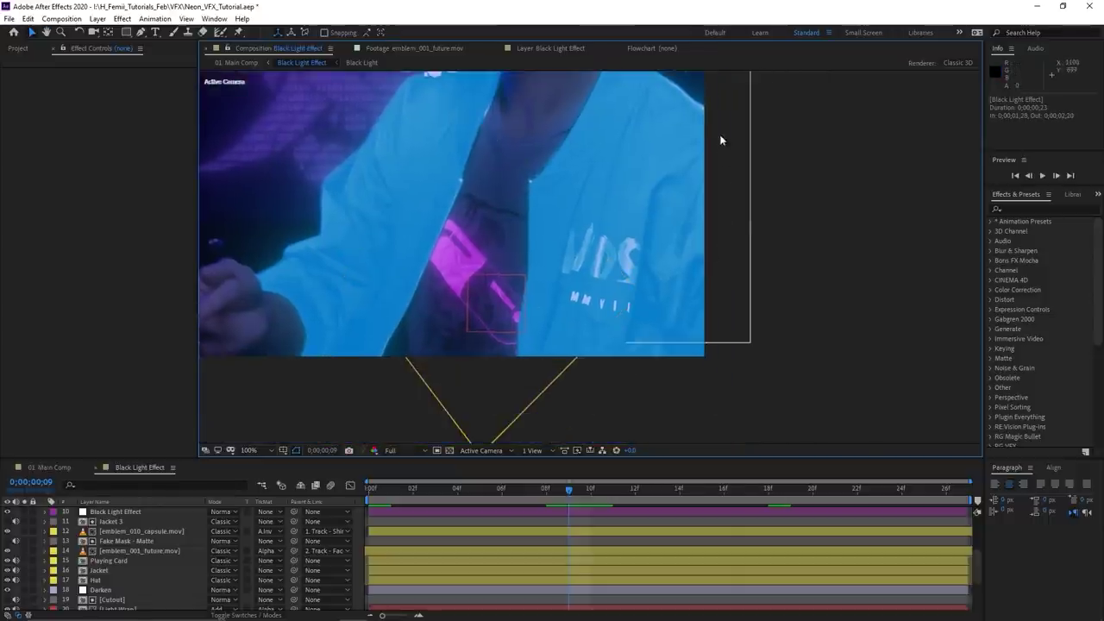
pyautogui.moveTo(679, 100); pyautogui.dragTo(666, 268)
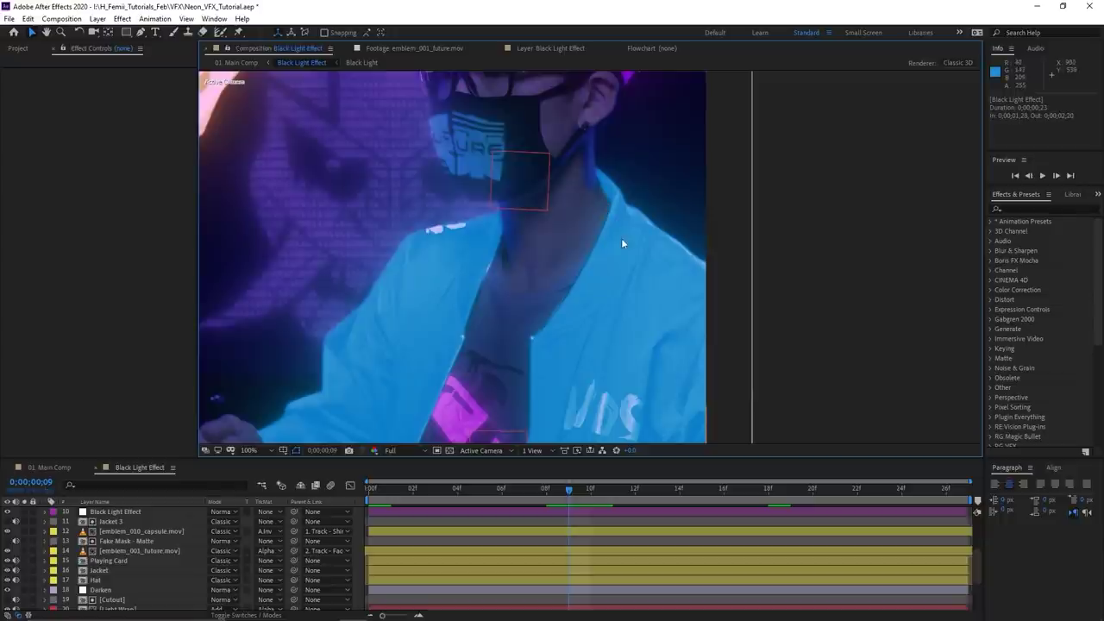
pyautogui.moveTo(554, 354); pyautogui.dragTo(565, 316)
pyautogui.moveTo(615, 363); pyautogui.dragTo(646, 252)
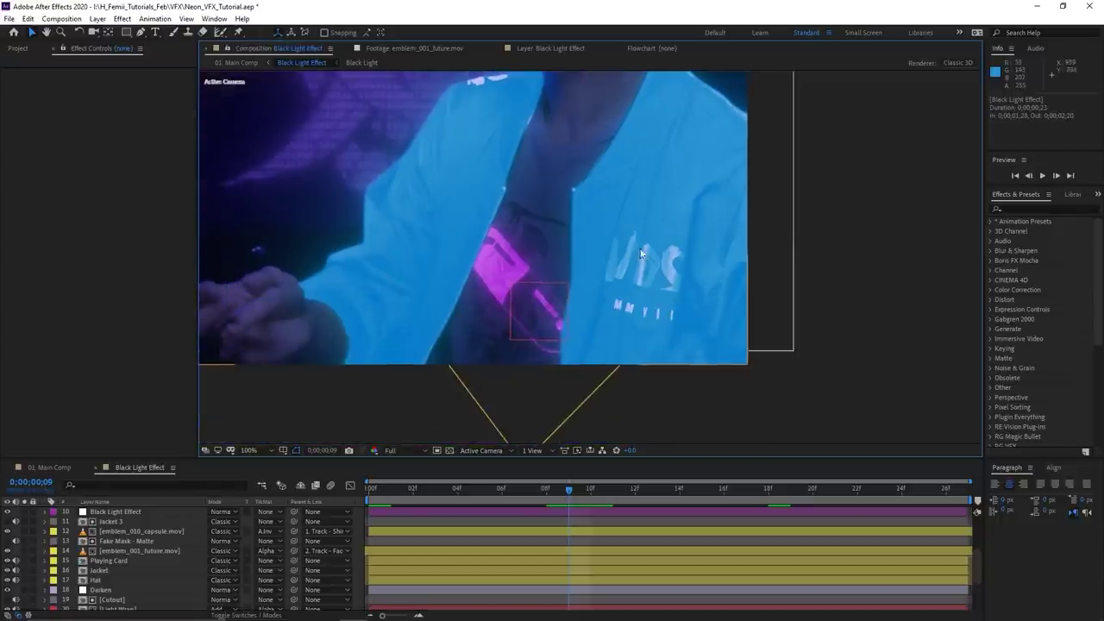
pyautogui.moveTo(653, 173); pyautogui.dragTo(523, 296)
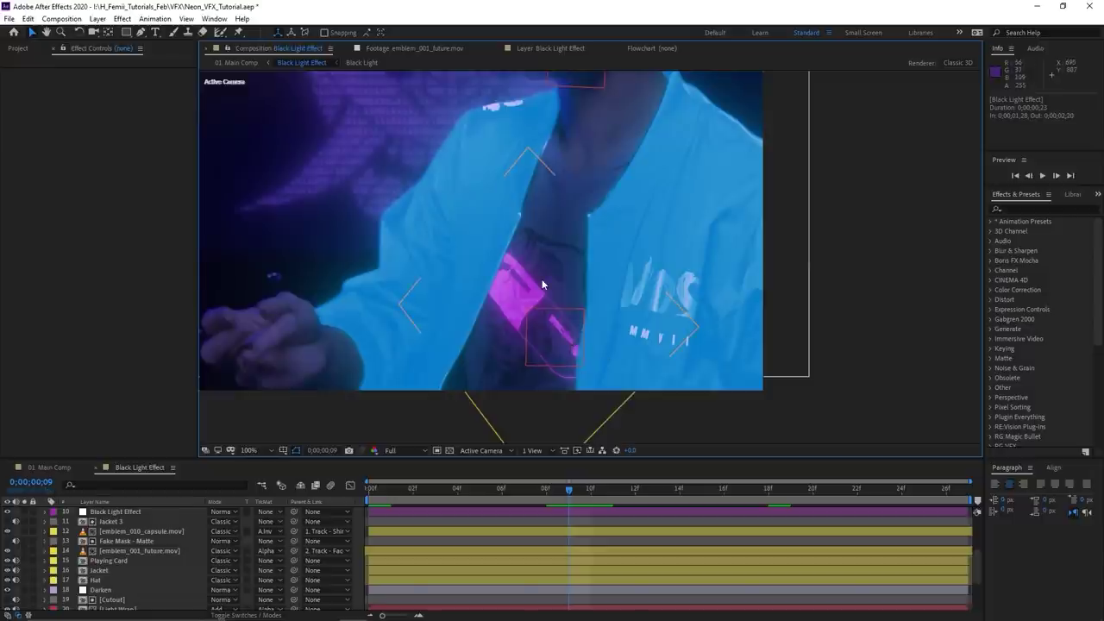
pyautogui.moveTo(542, 297); pyautogui.dragTo(537, 316)
pyautogui.scroll(-1, 577, 189)
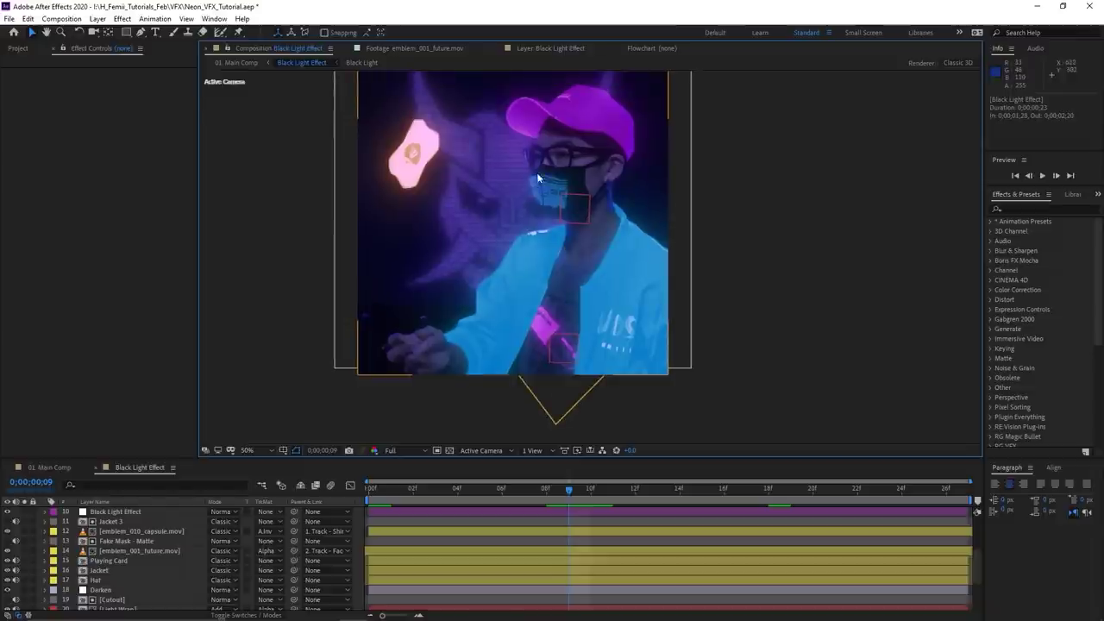
pyautogui.scroll(2, 579, 316)
pyautogui.moveTo(579, 316); pyautogui.dragTo(595, 224)
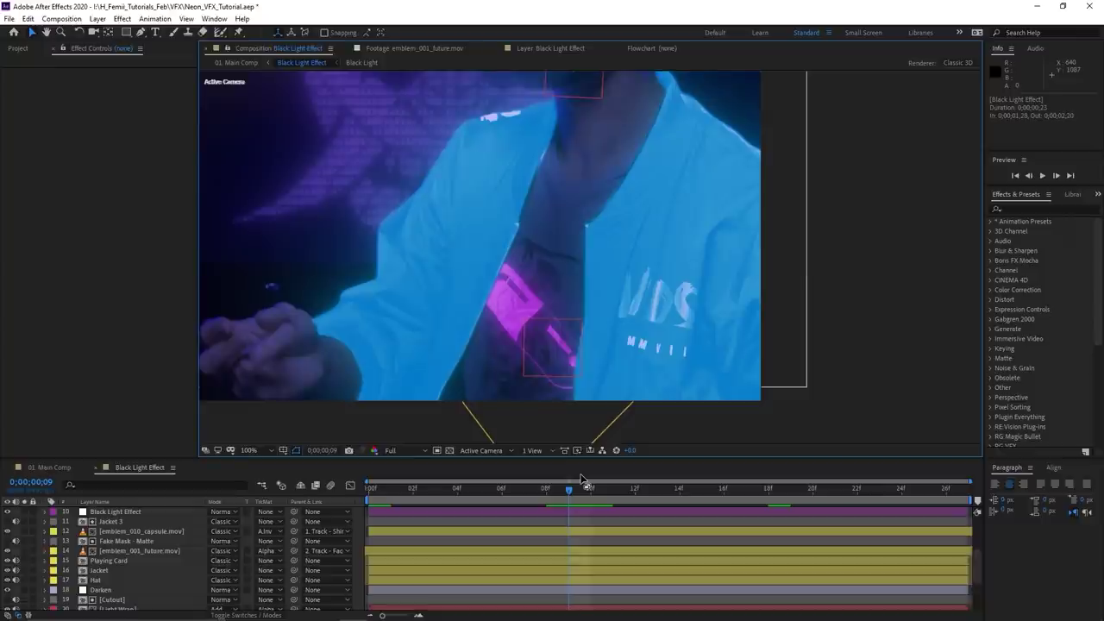
pyautogui.scroll(-1, 576, 261)
pyautogui.scroll(1, 576, 261)
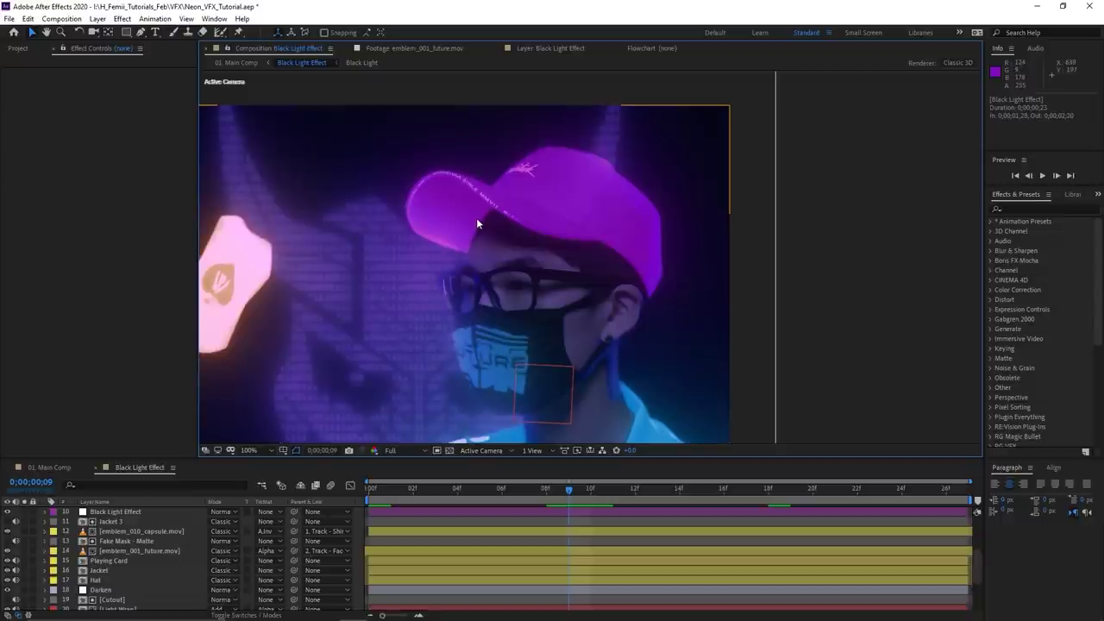
pyautogui.moveTo(542, 284); pyautogui.dragTo(466, 107)
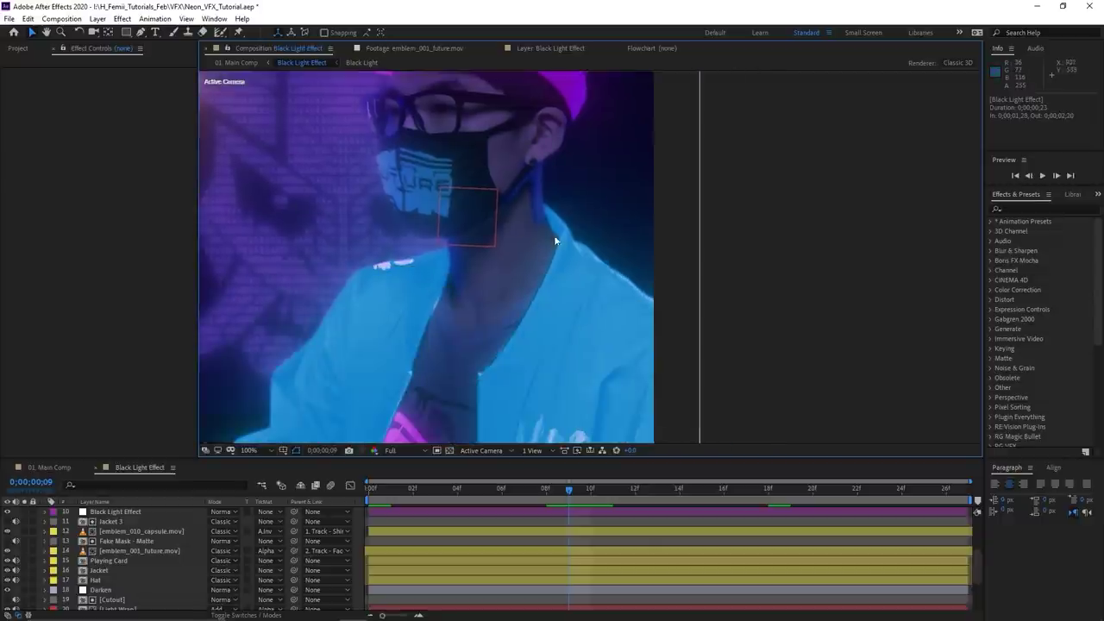
pyautogui.moveTo(557, 146); pyautogui.dragTo(590, 320)
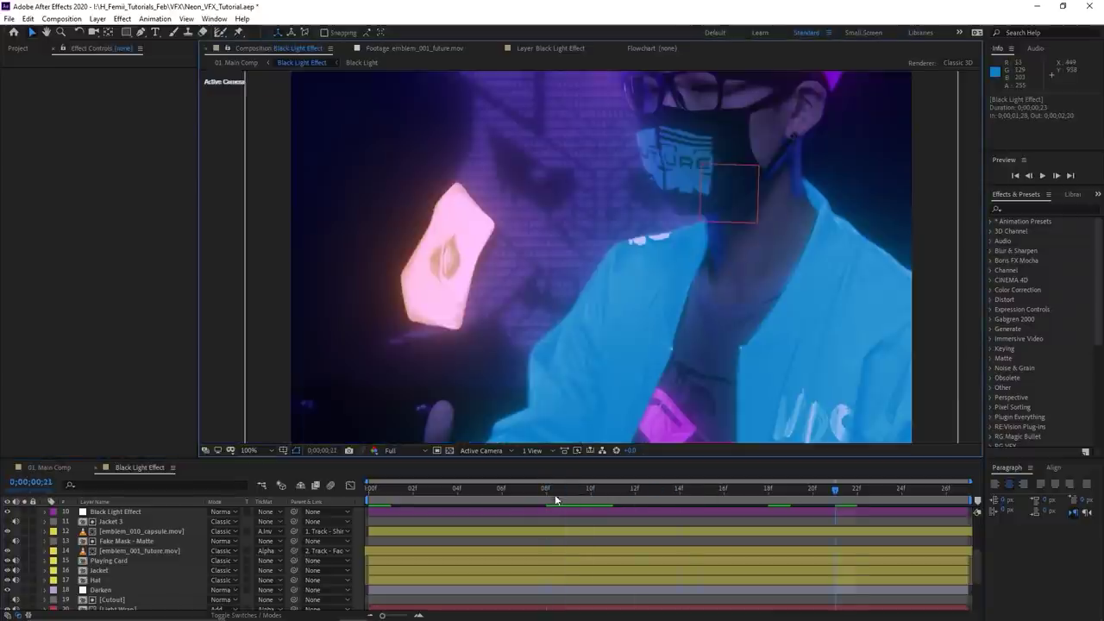
pyautogui.click(556, 501)
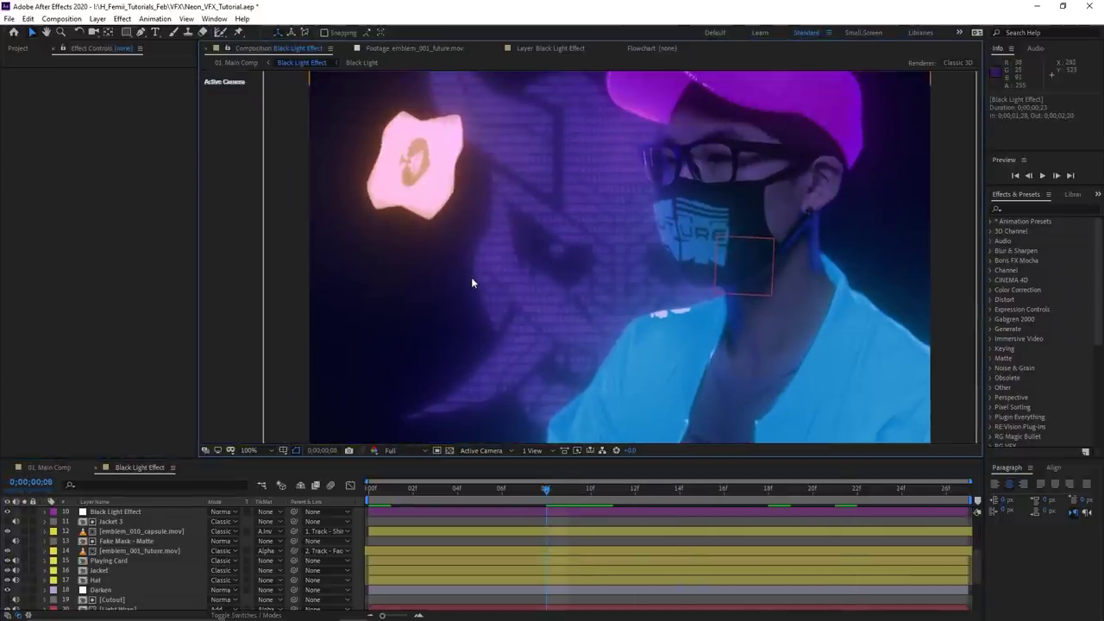